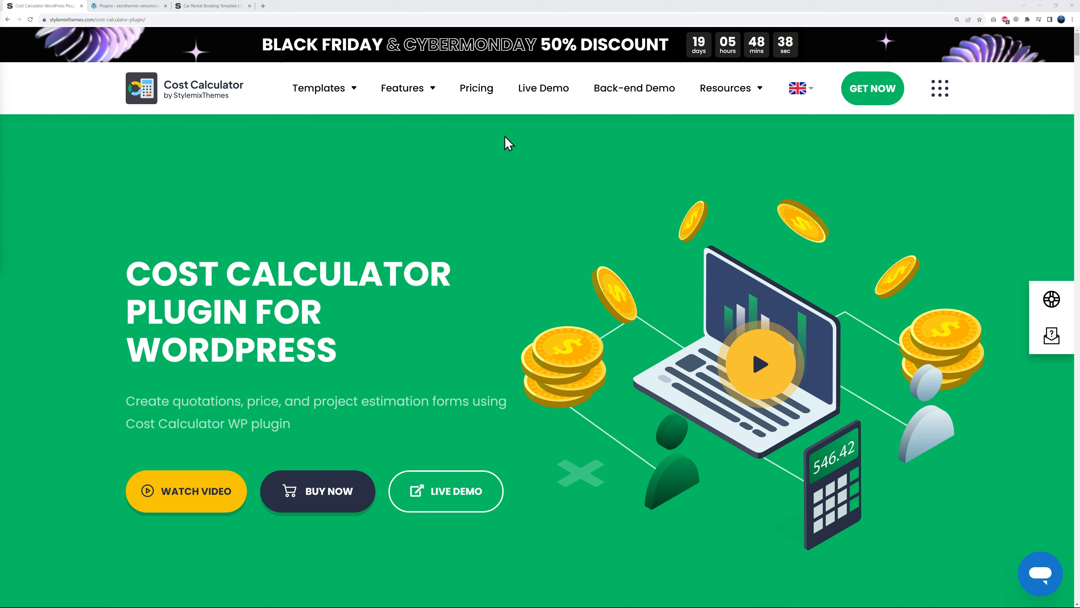
- Review the Cost Calculator pricing plans, including the Agencies Unlimited license, then return to WordPress Plugins
click(478, 100)
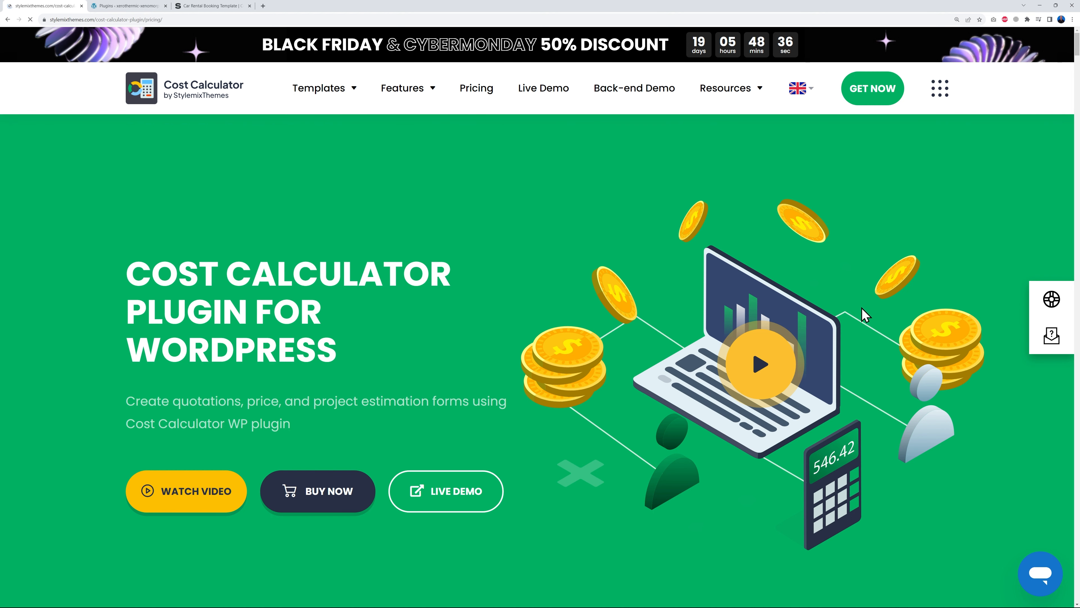
scroll(982, 272, down, 3)
scroll(974, 268, up, 1)
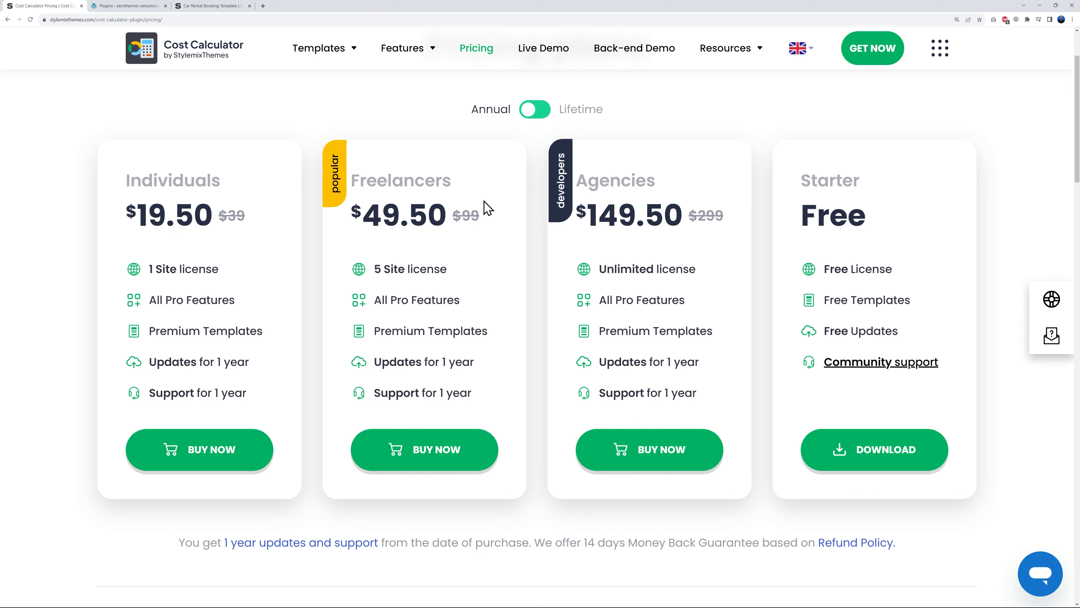
drag(601, 271, 714, 283)
click(717, 284)
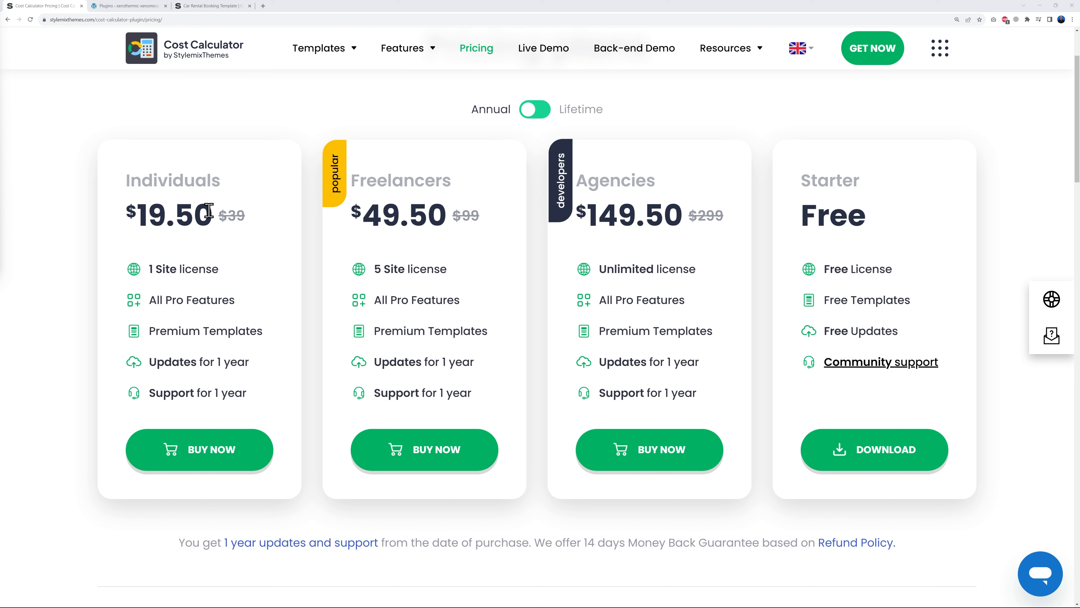
key(ctrl+Tab)
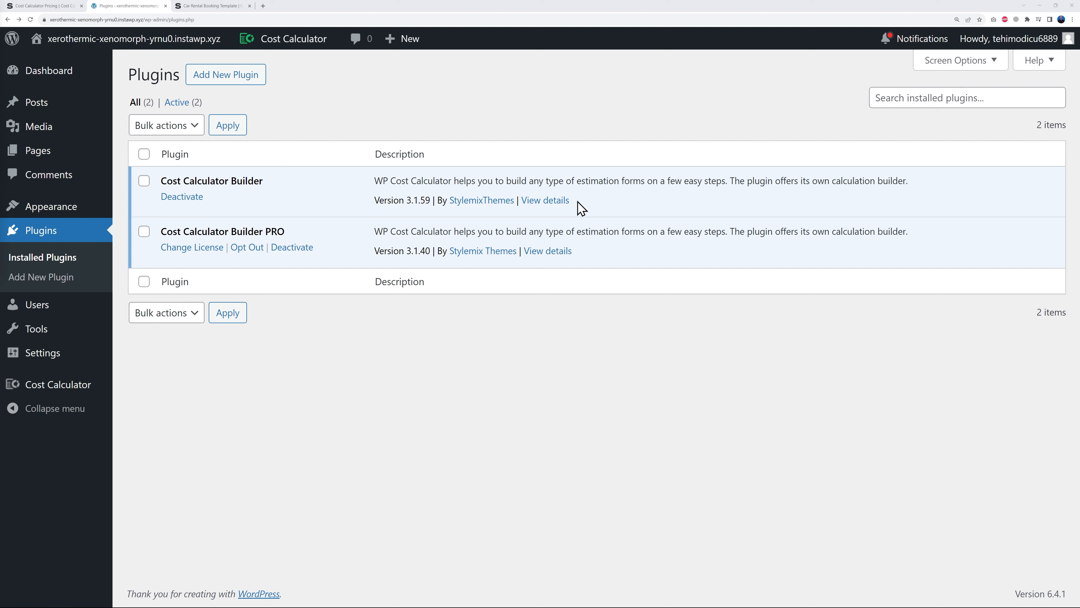
click(556, 203)
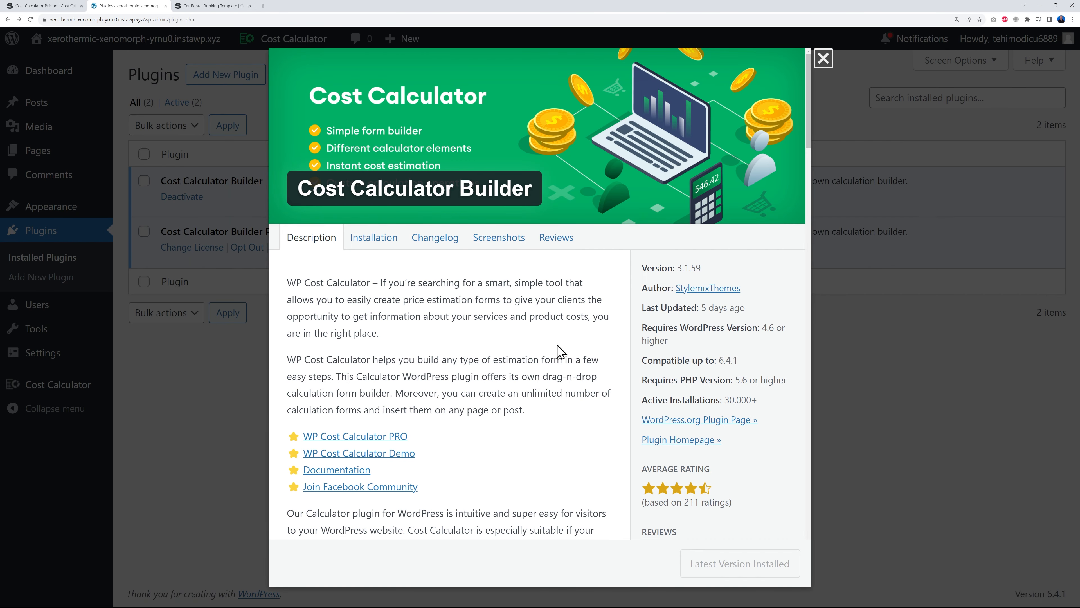
scroll(567, 315, down, 5)
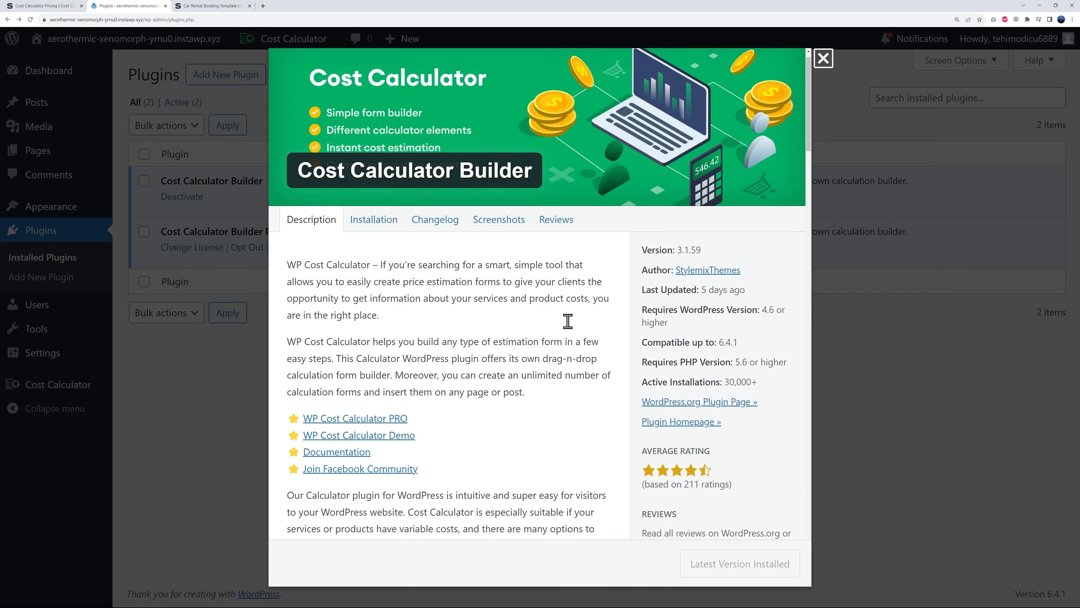
scroll(568, 321, down, 5)
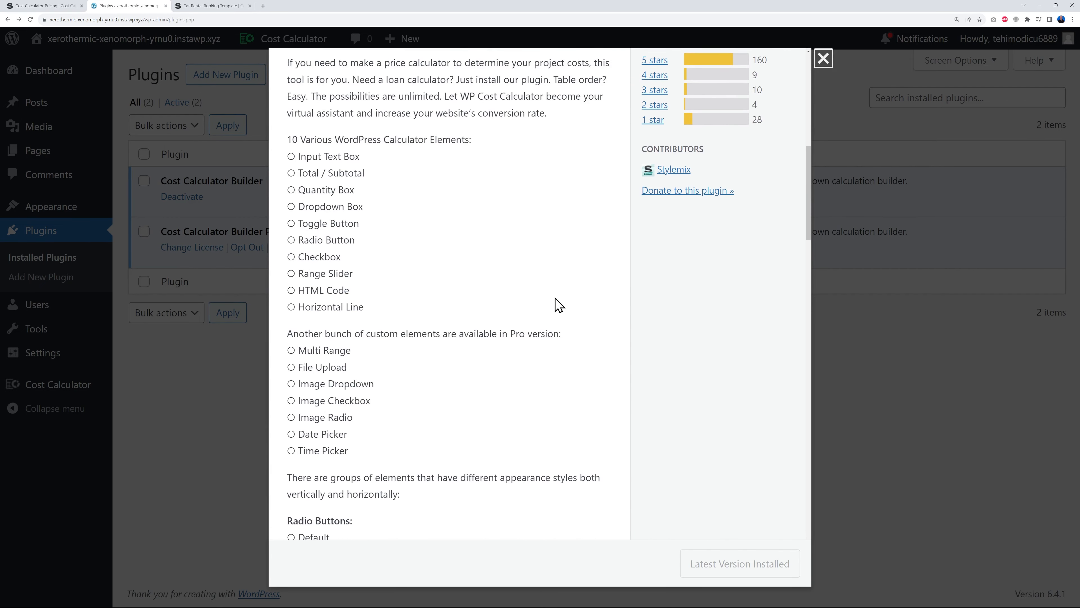
scroll(465, 321, down, 3)
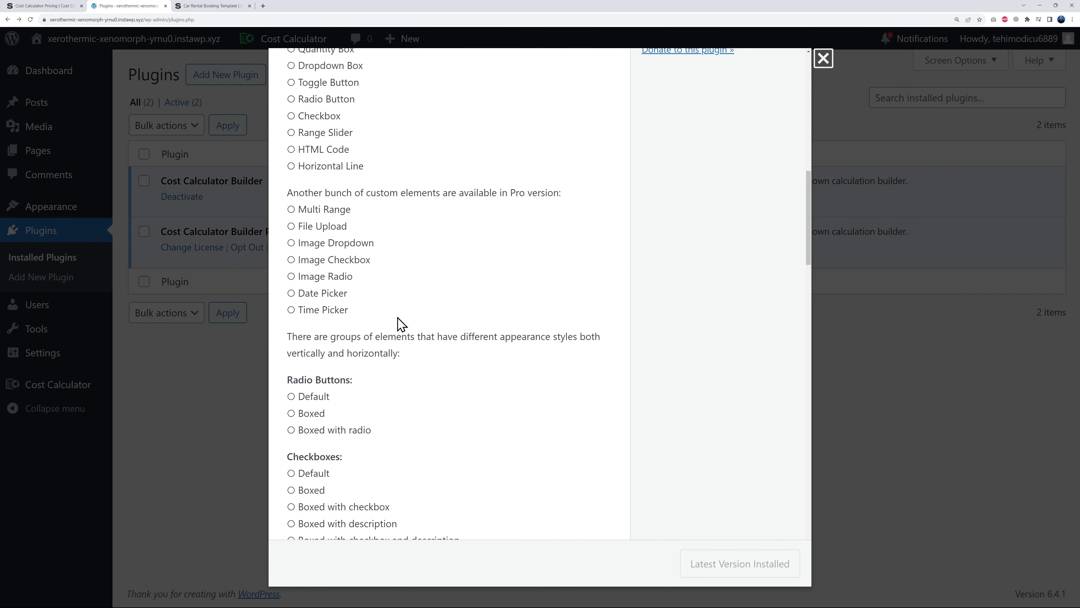
scroll(402, 323, down, 2)
scroll(511, 366, down, 5)
scroll(520, 363, down, 4)
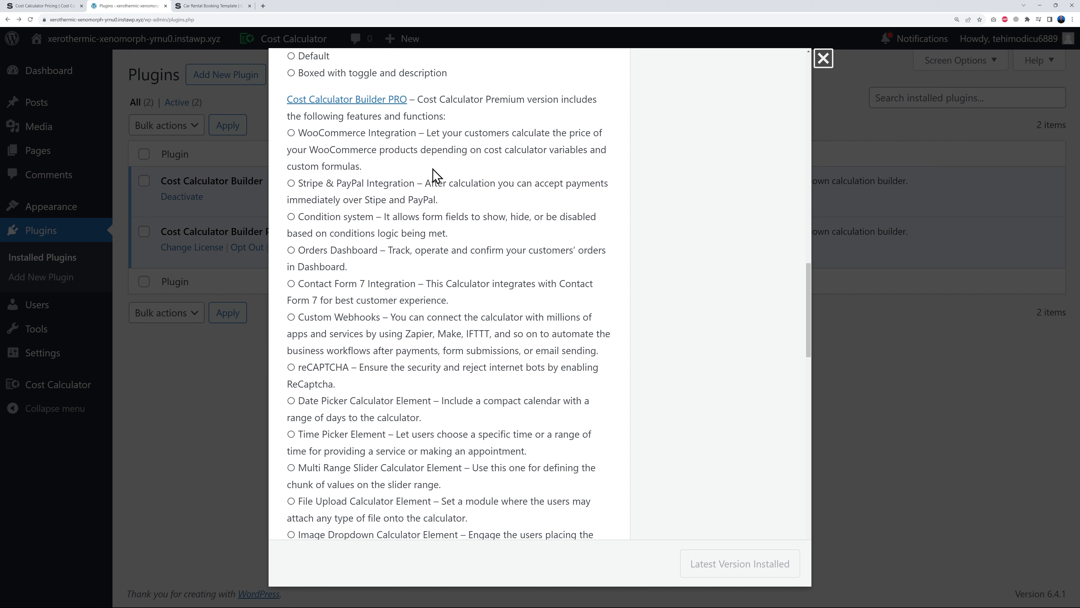
click(288, 184)
drag(299, 183, 363, 186)
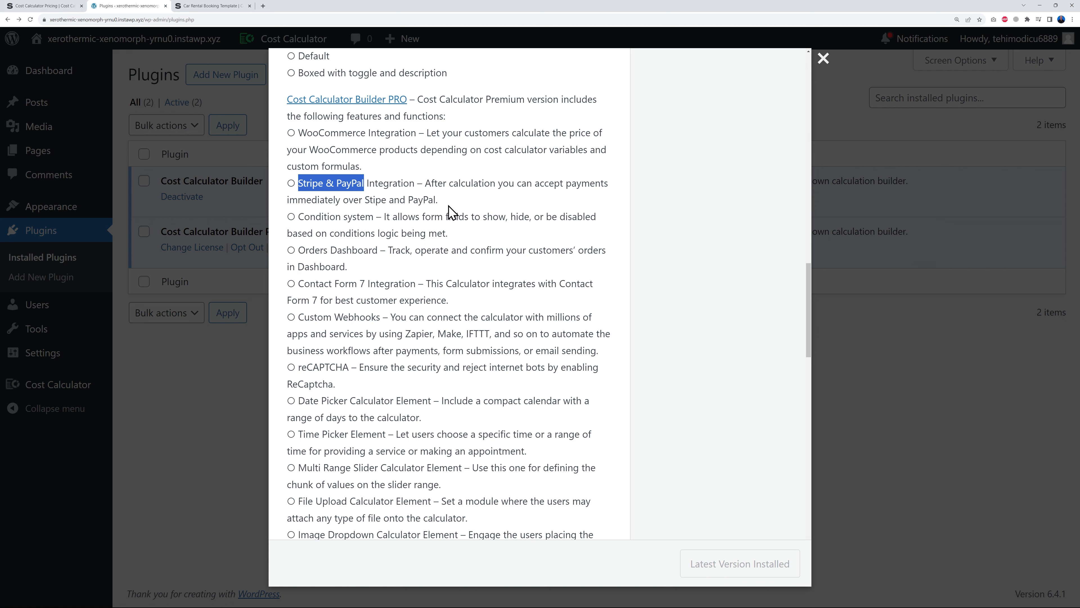
drag(298, 216, 368, 217)
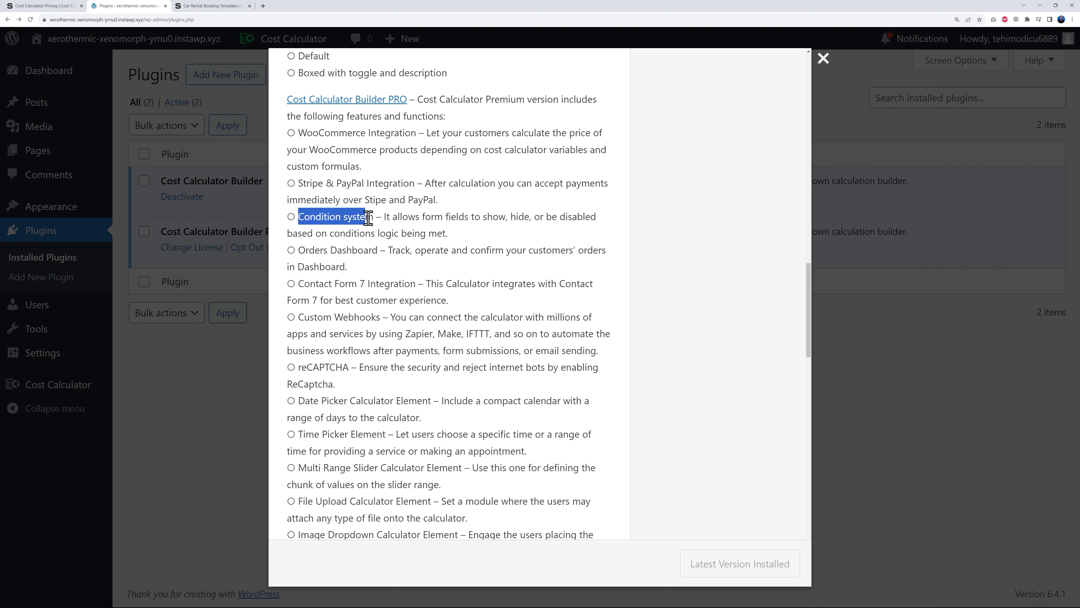
click(366, 271)
drag(301, 251, 374, 251)
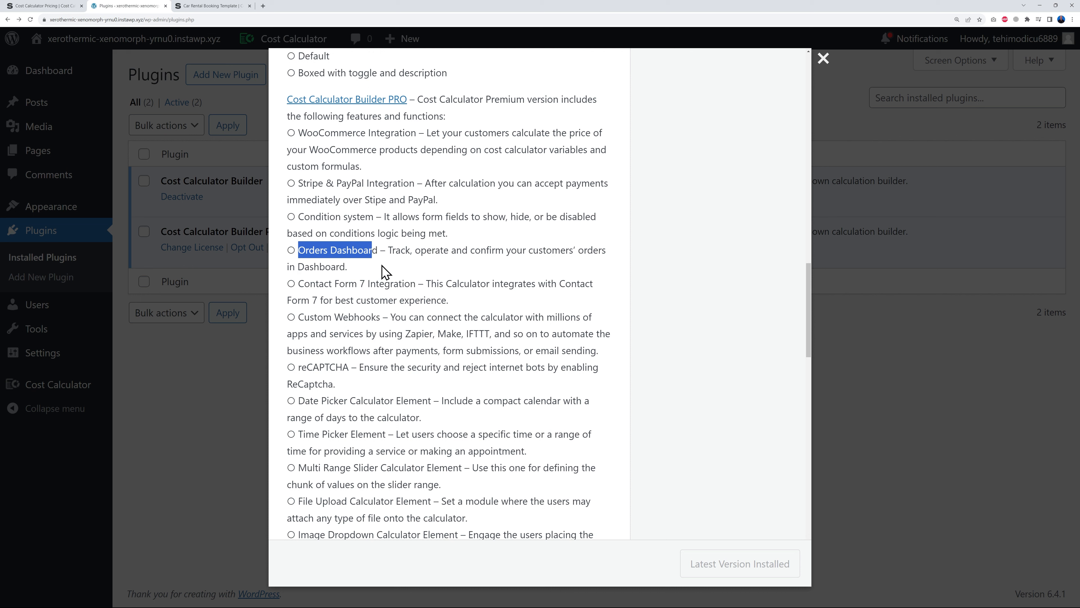
click(449, 300)
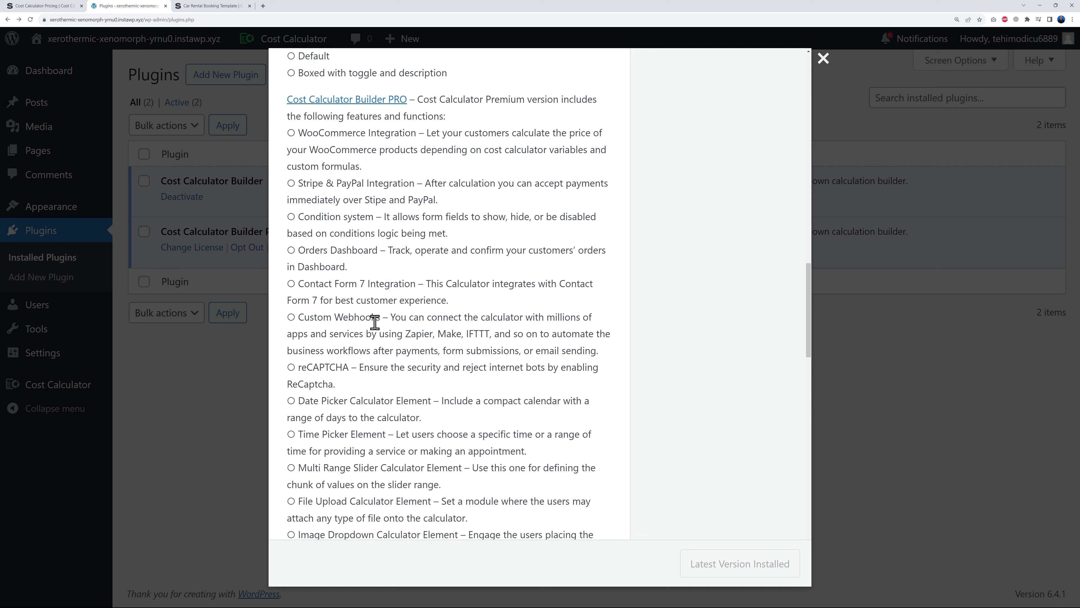
drag(299, 317, 387, 318)
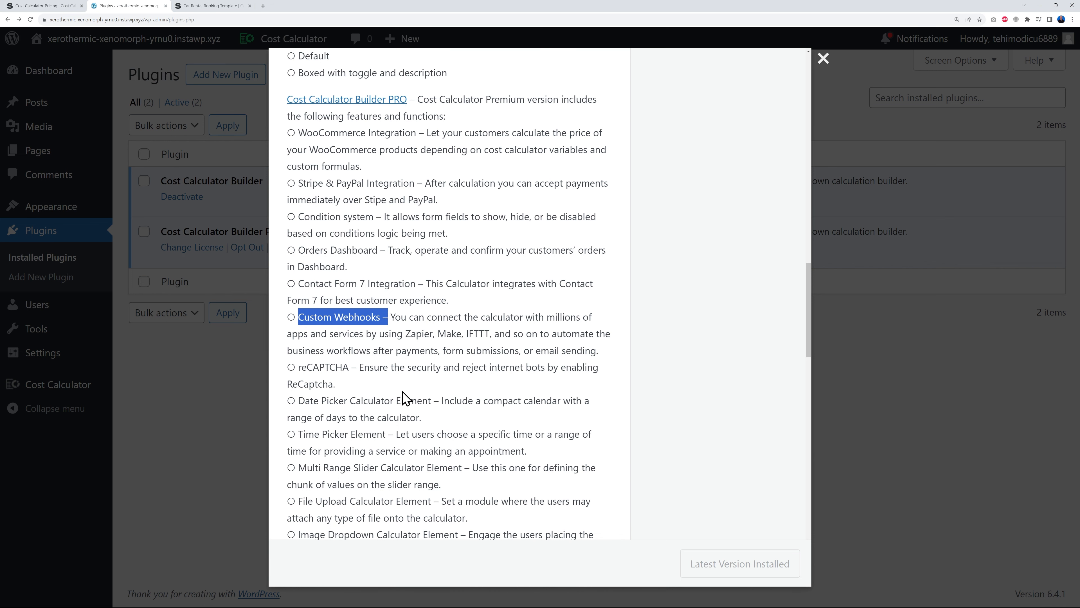
scroll(404, 397, down, 3)
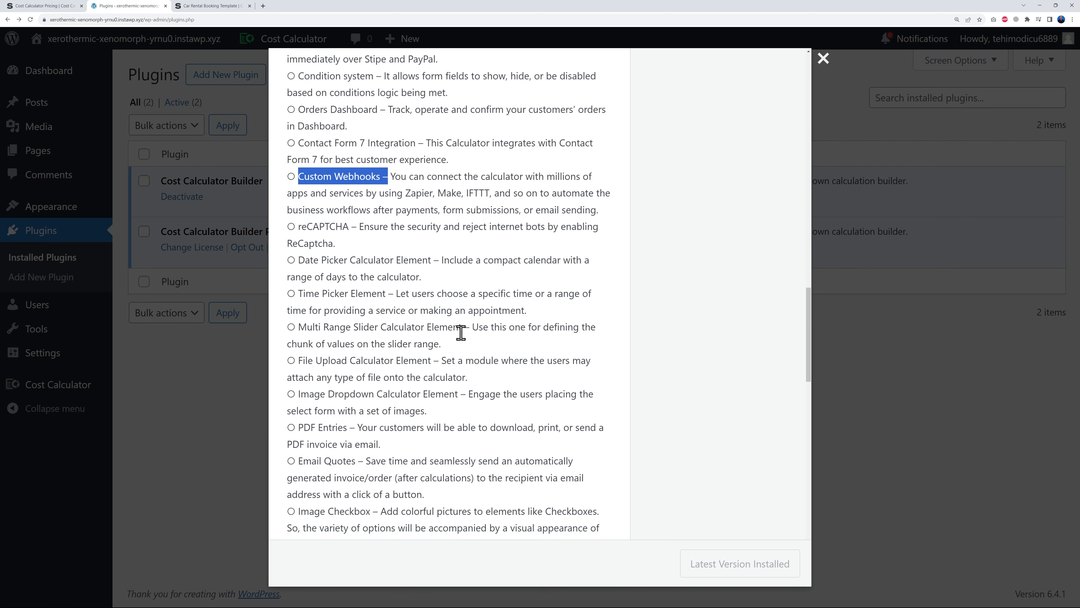
scroll(457, 332, down, 2)
scroll(457, 332, down, 1)
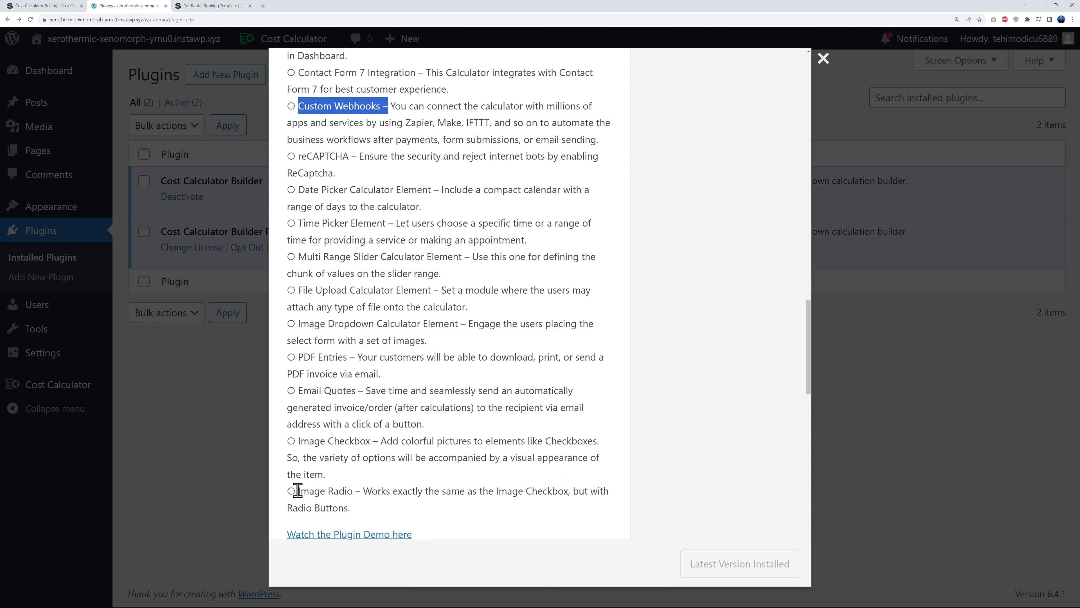
scroll(414, 443, up, 8)
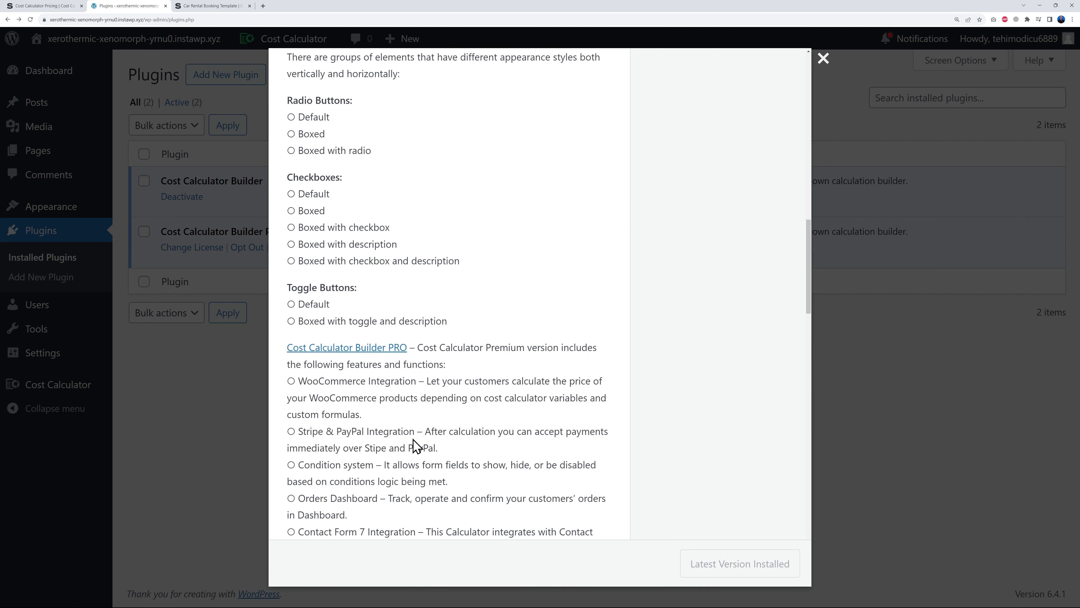
click(823, 59)
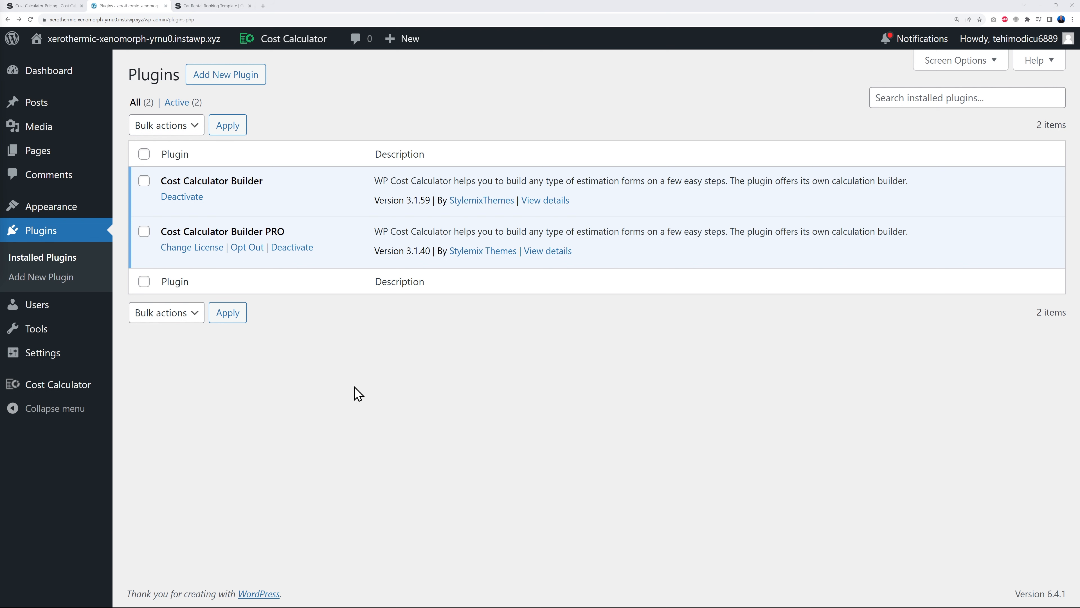
- Go to the Cost Calculator calculators list and start a new calculator
mouse_move(46, 389)
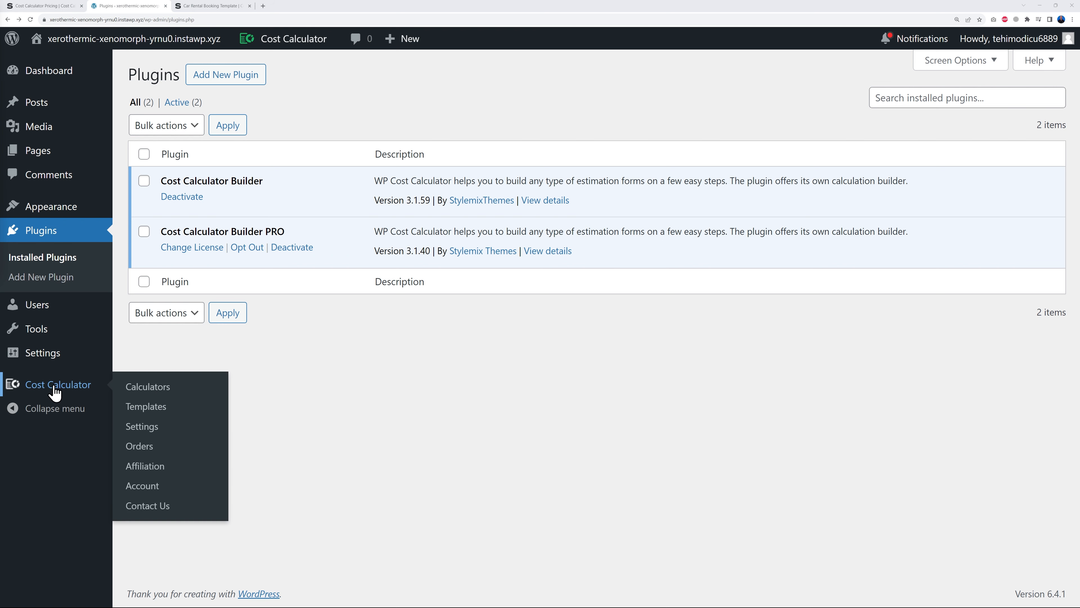
click(45, 393)
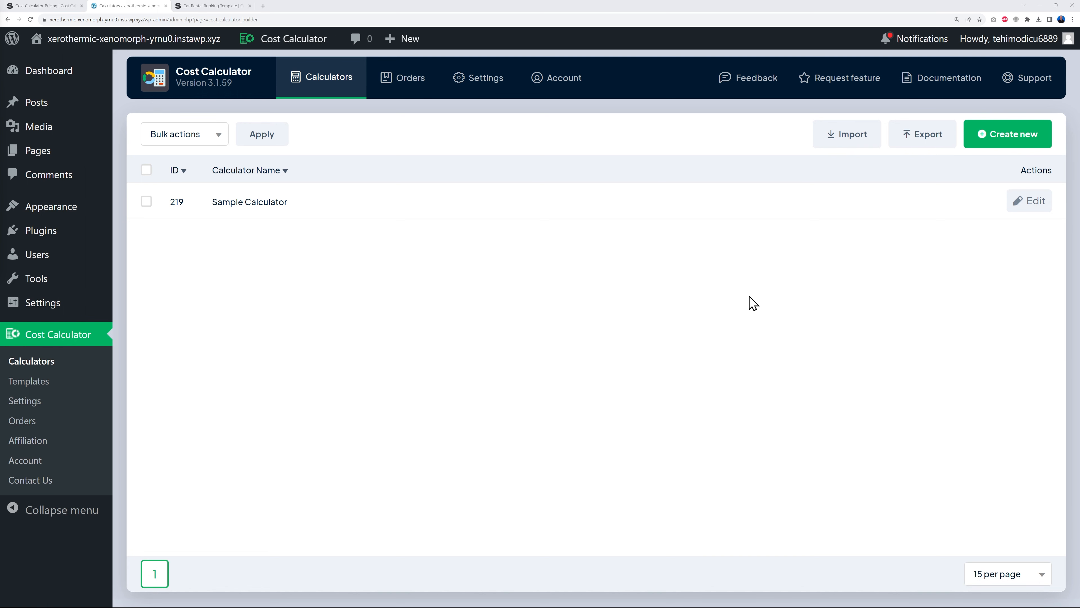
click(997, 137)
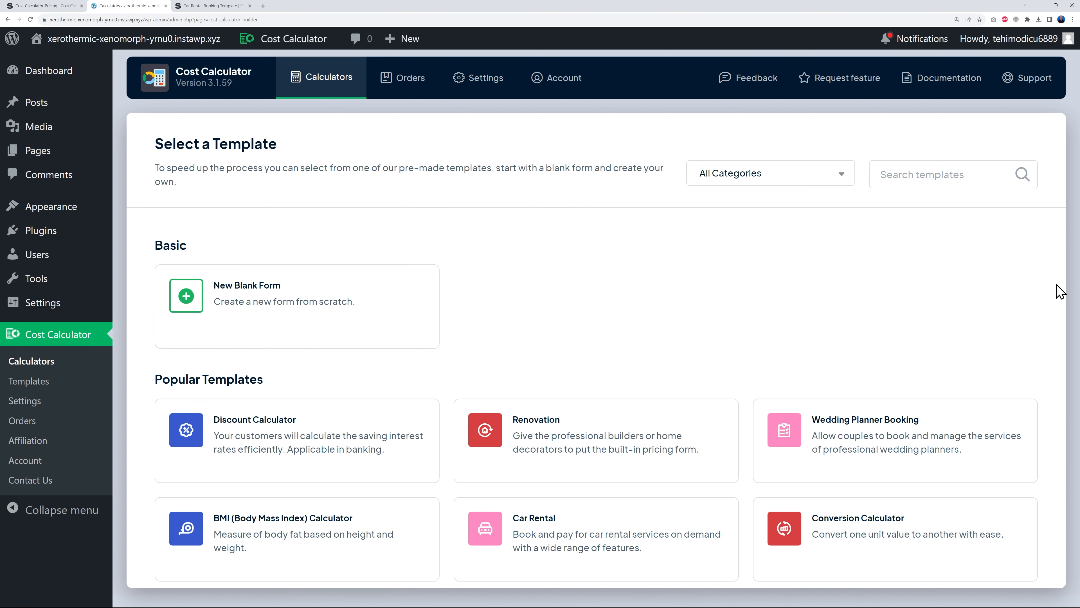
- Browse the Select a Template gallery and open the Renovation template's live demo
scroll(1059, 290, down, 4)
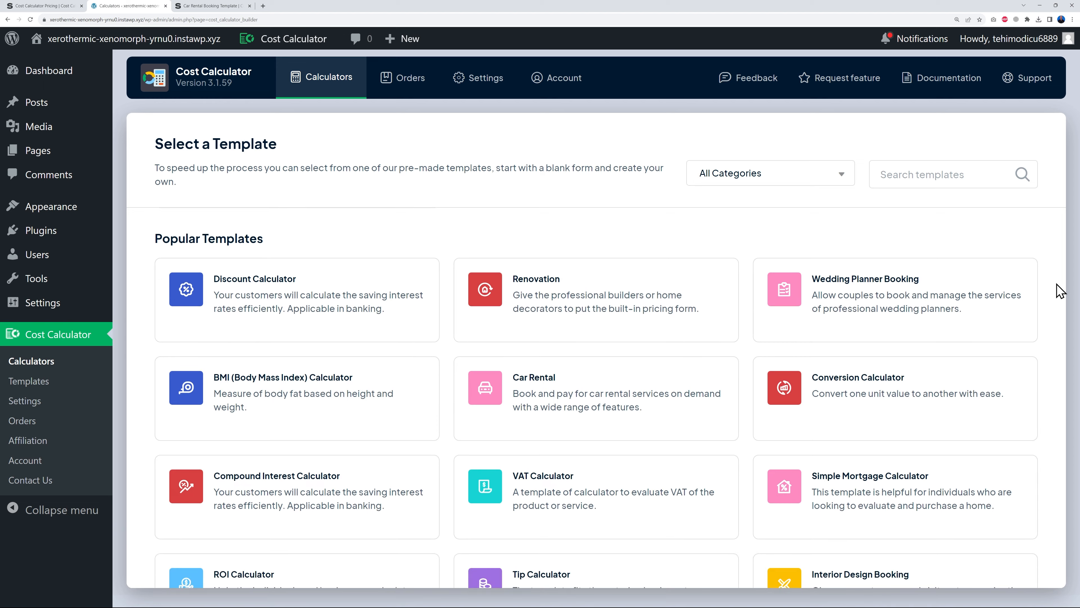
scroll(1059, 291, up, 1)
mouse_move(277, 302)
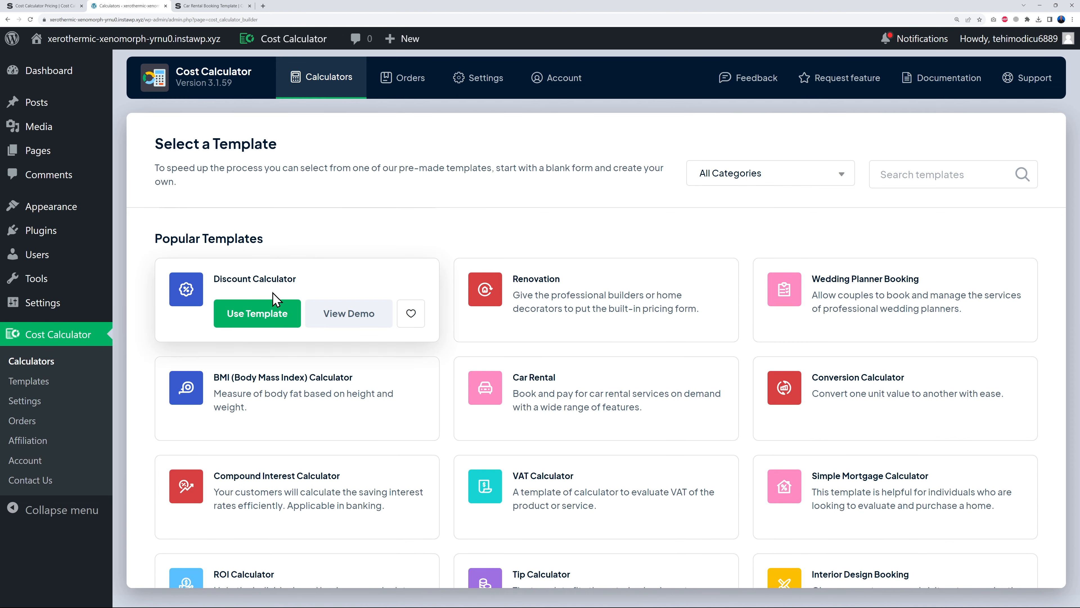
mouse_move(543, 293)
mouse_move(888, 283)
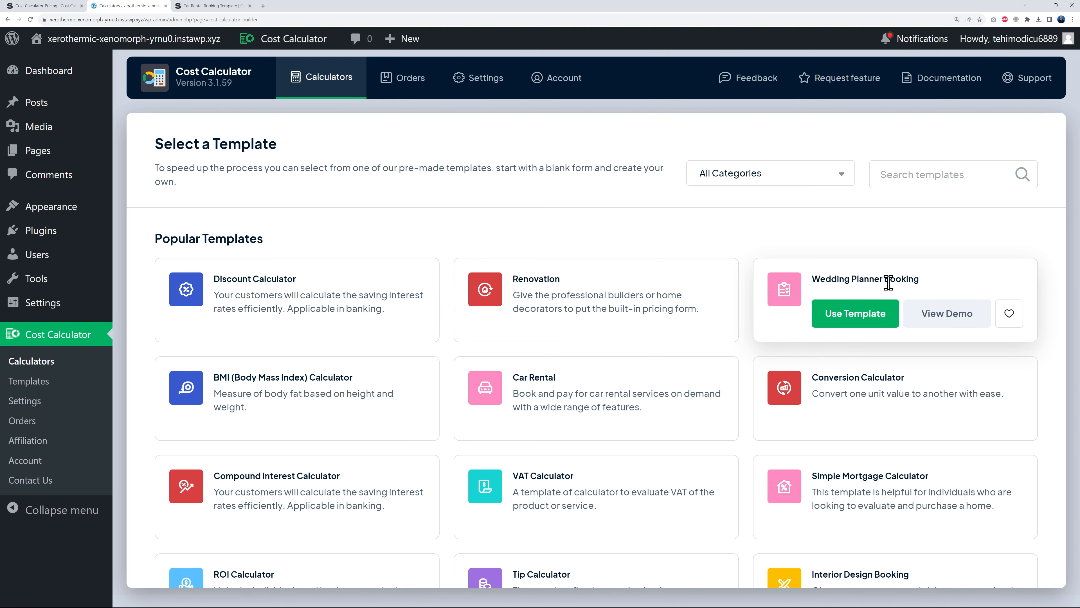
mouse_move(858, 396)
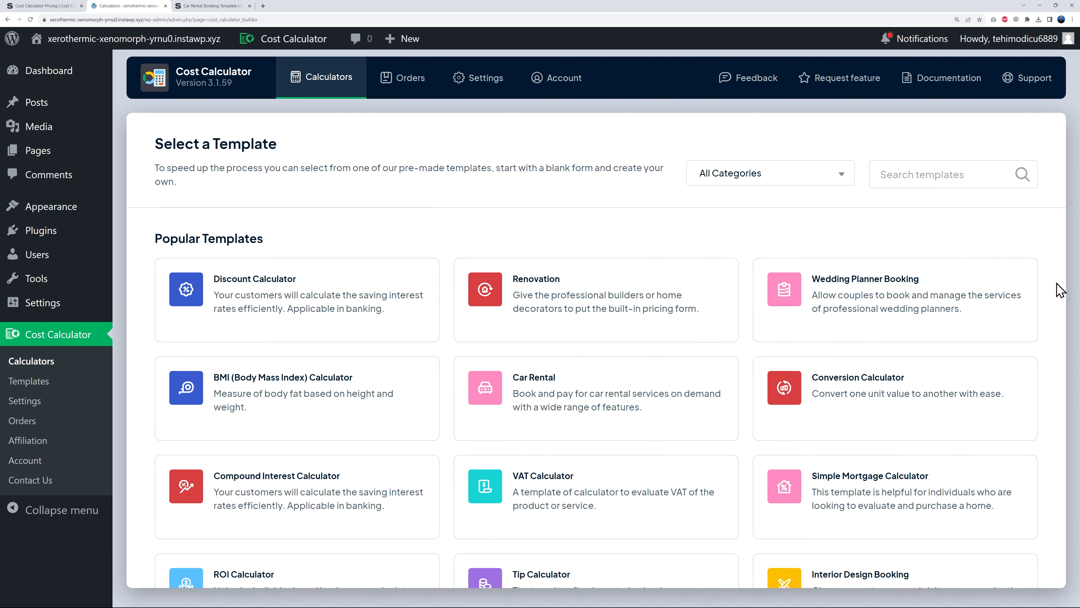
scroll(1060, 289, down, 10)
scroll(1060, 289, down, 10)
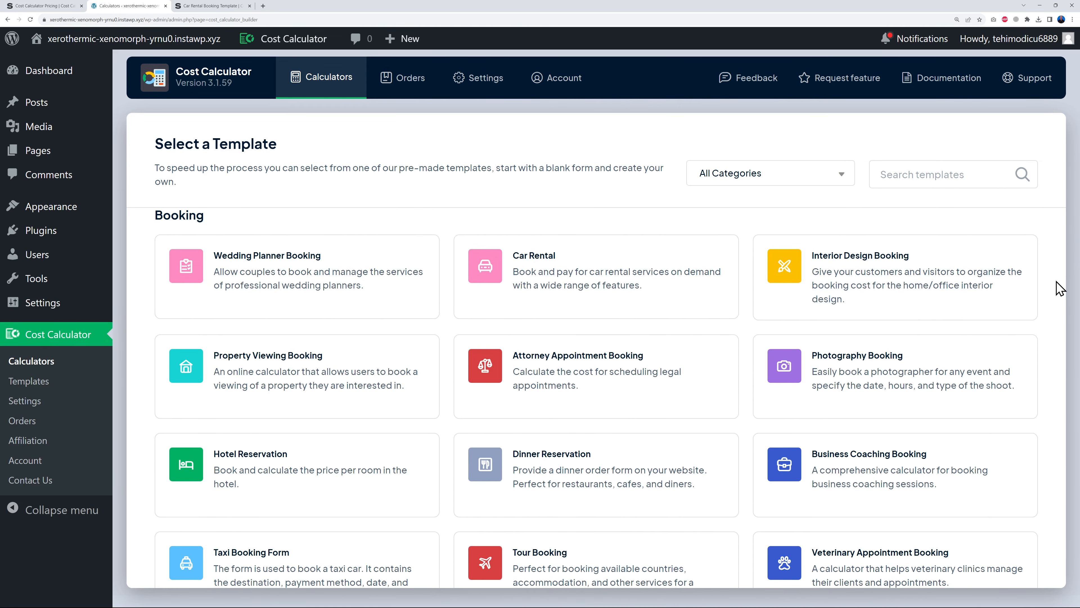
scroll(1060, 290, down, 10)
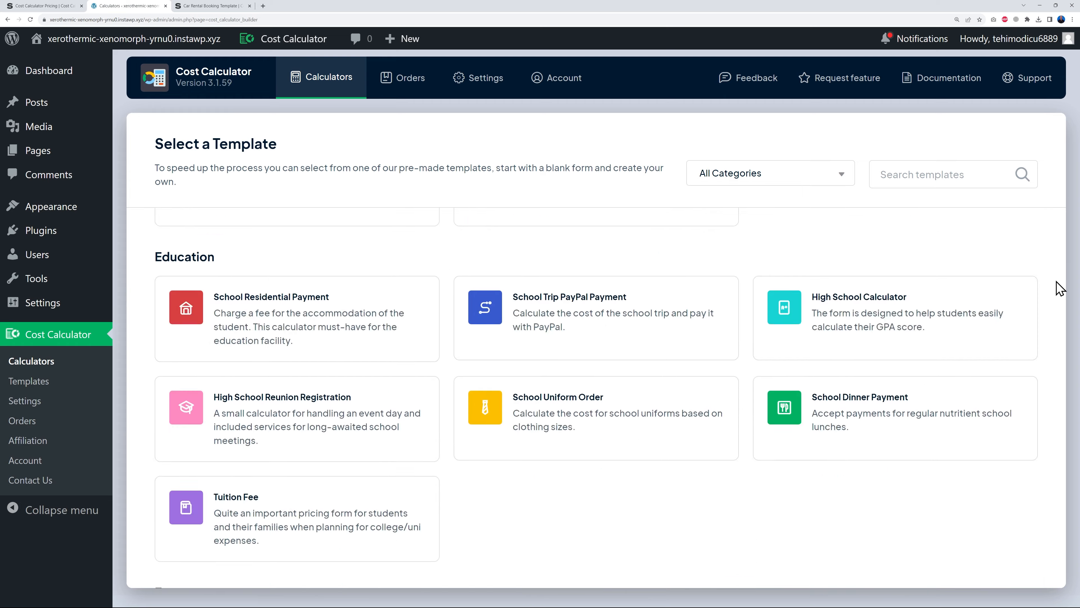
scroll(1060, 289, down, 10)
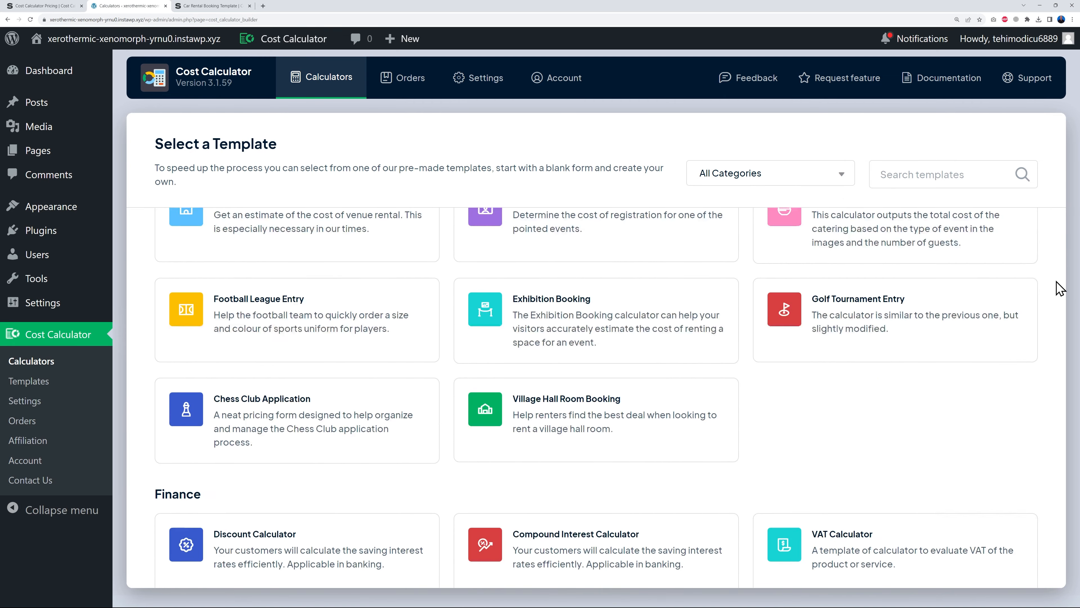
scroll(1060, 289, down, 10)
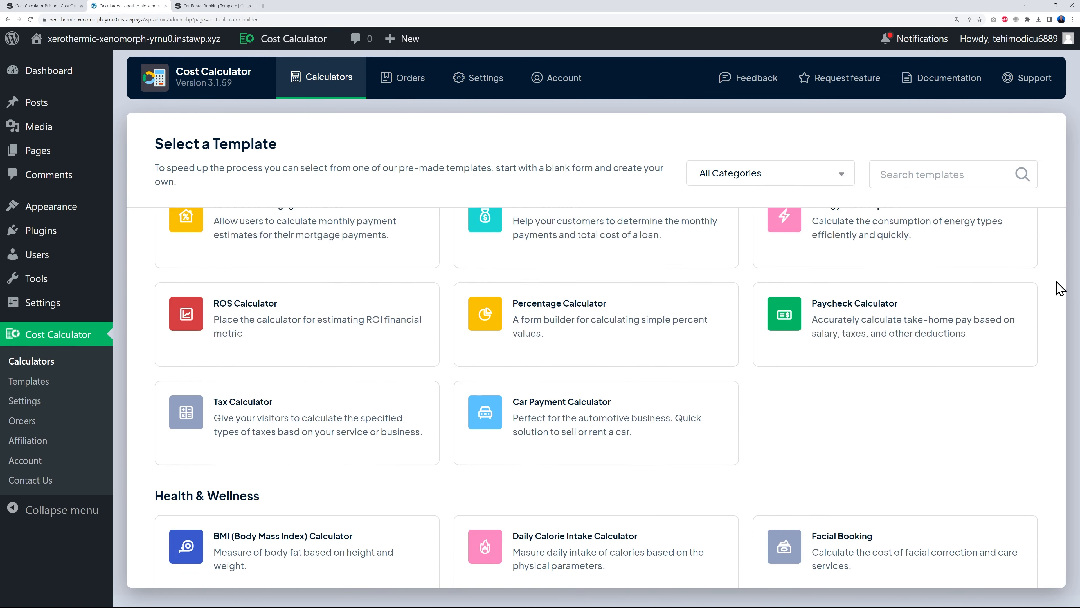
scroll(1060, 289, down, 6)
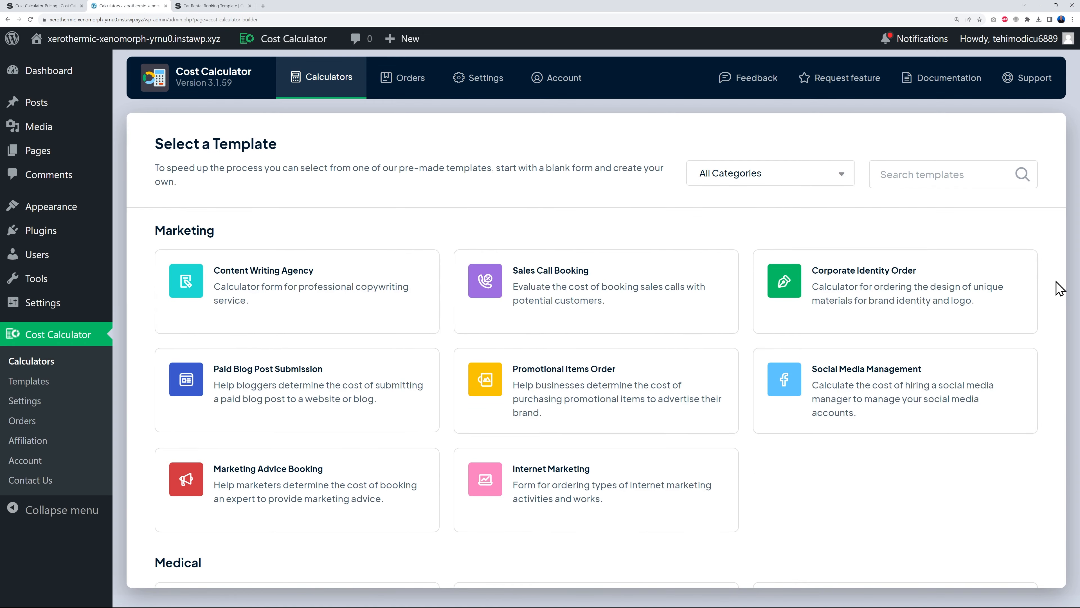
scroll(1060, 289, down, 10)
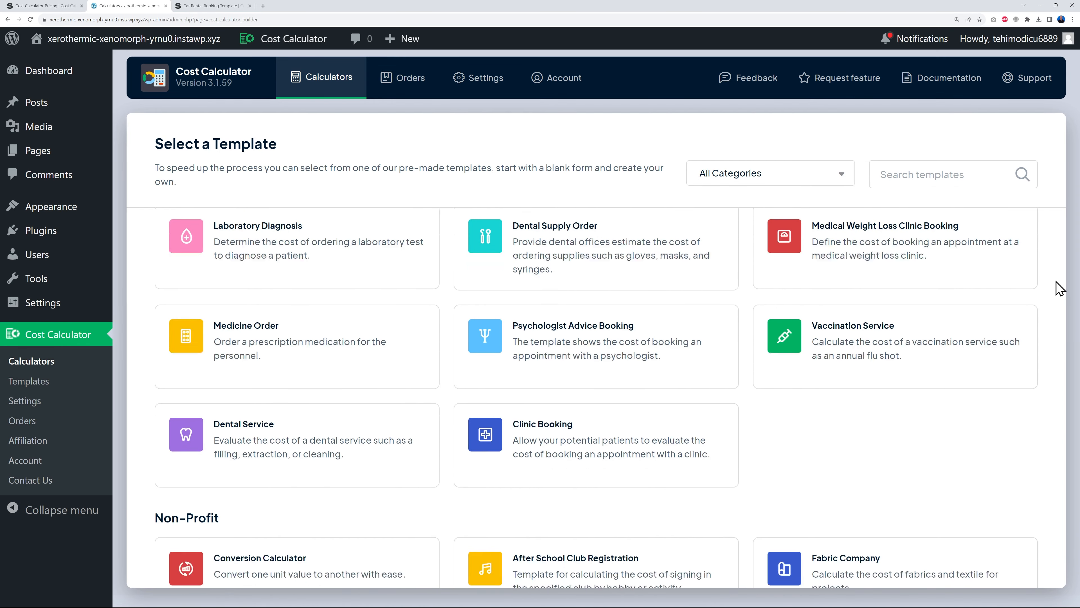
scroll(1060, 289, down, 8)
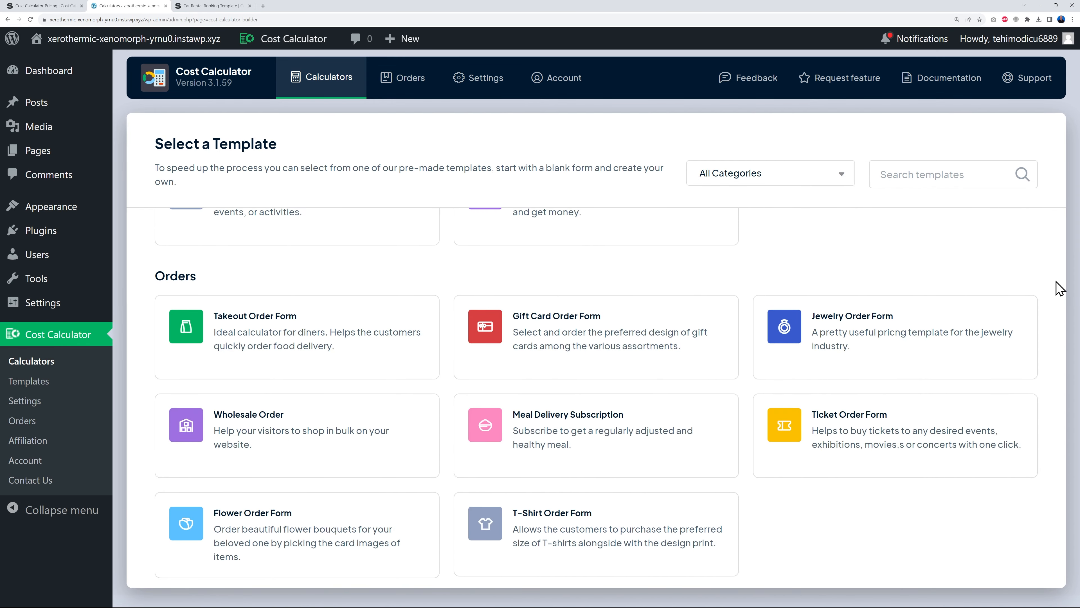
scroll(1060, 289, down, 12)
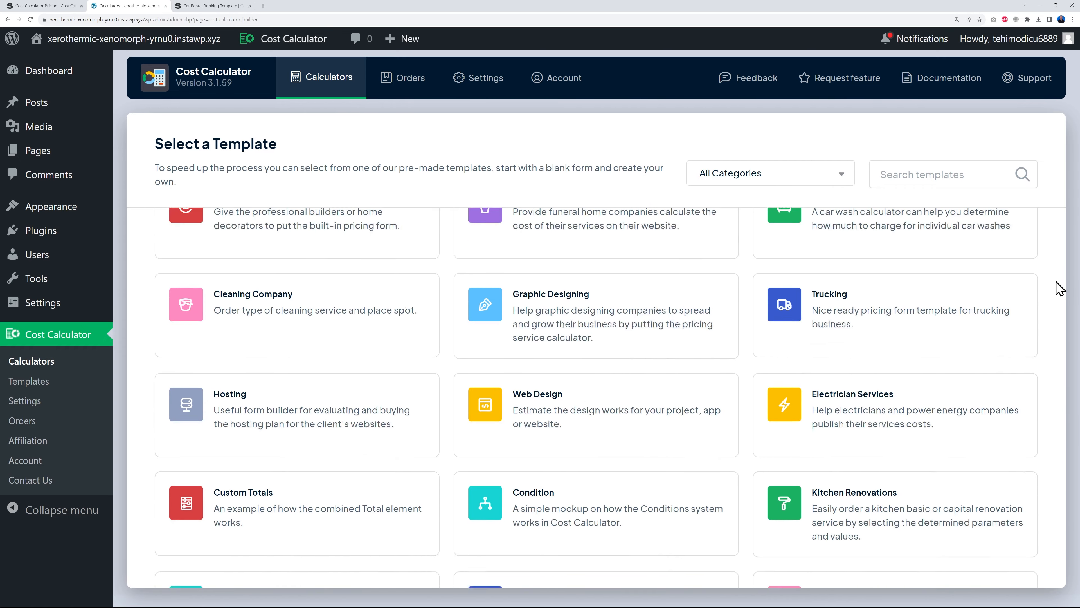
scroll(1060, 289, up, 5)
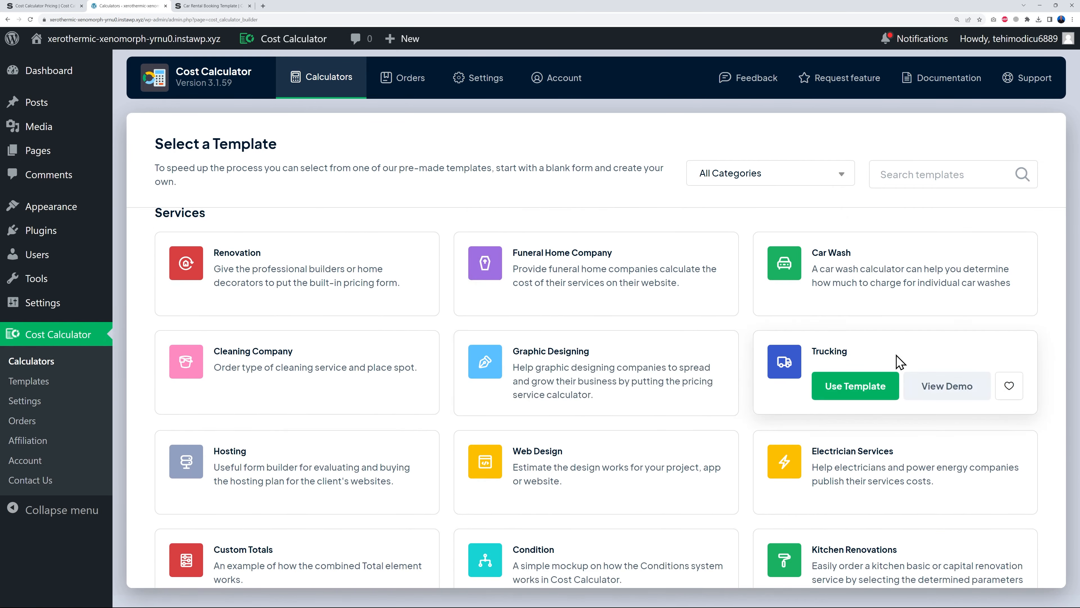
scroll(1051, 357, up, 20)
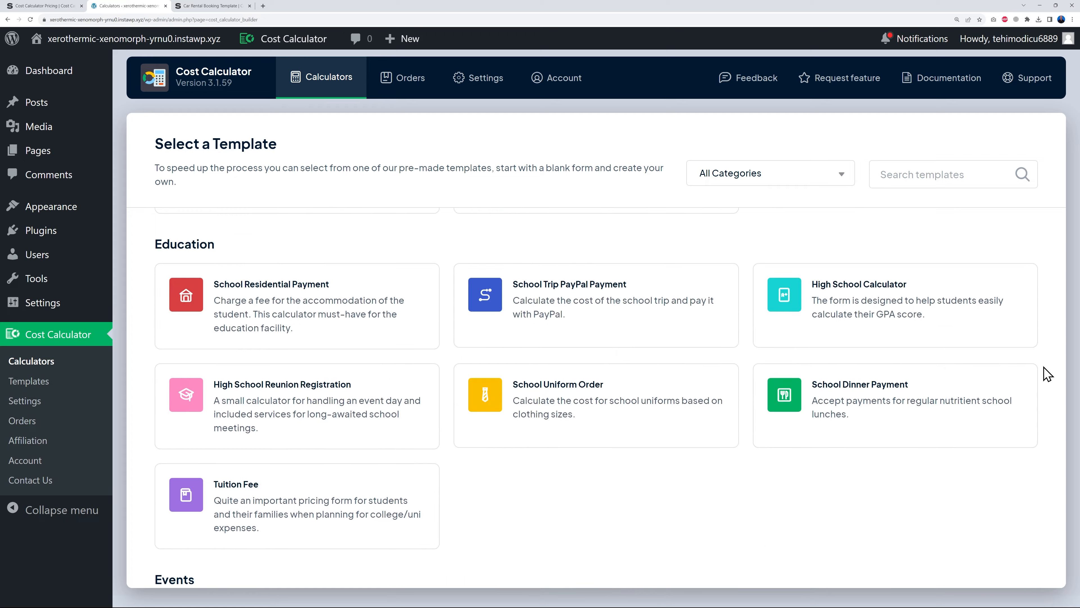
scroll(1047, 373, up, 12)
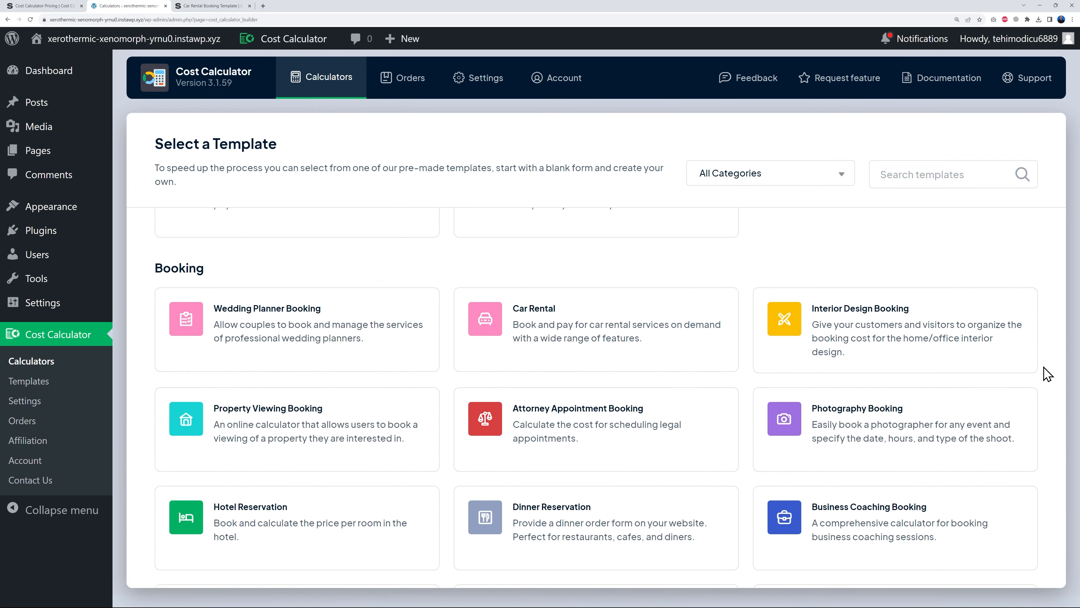
scroll(1047, 374, up, 15)
scroll(1045, 372, down, 3)
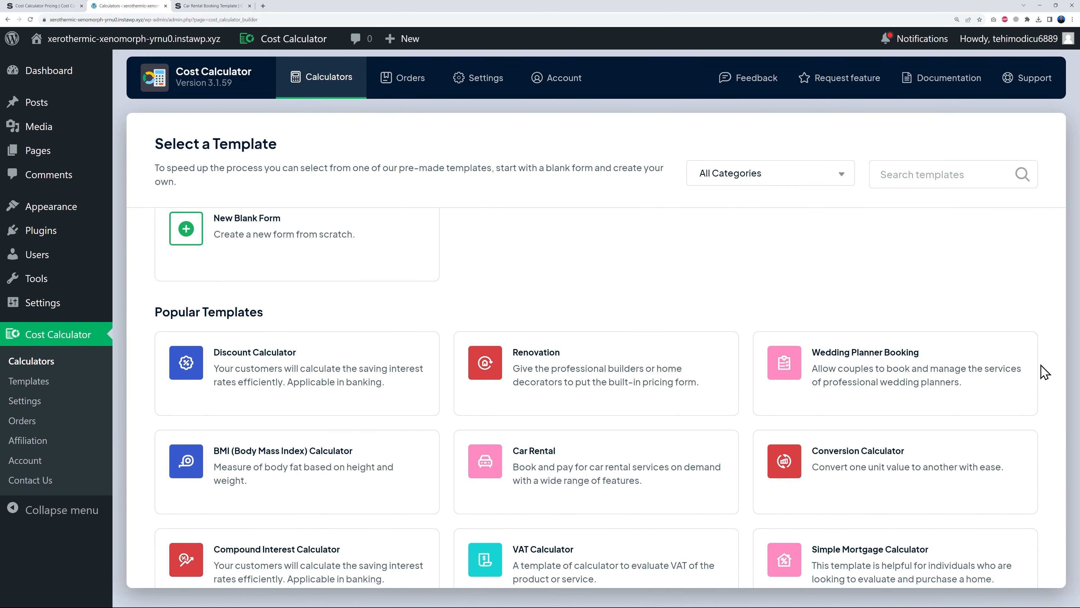
scroll(1045, 372, down, 3)
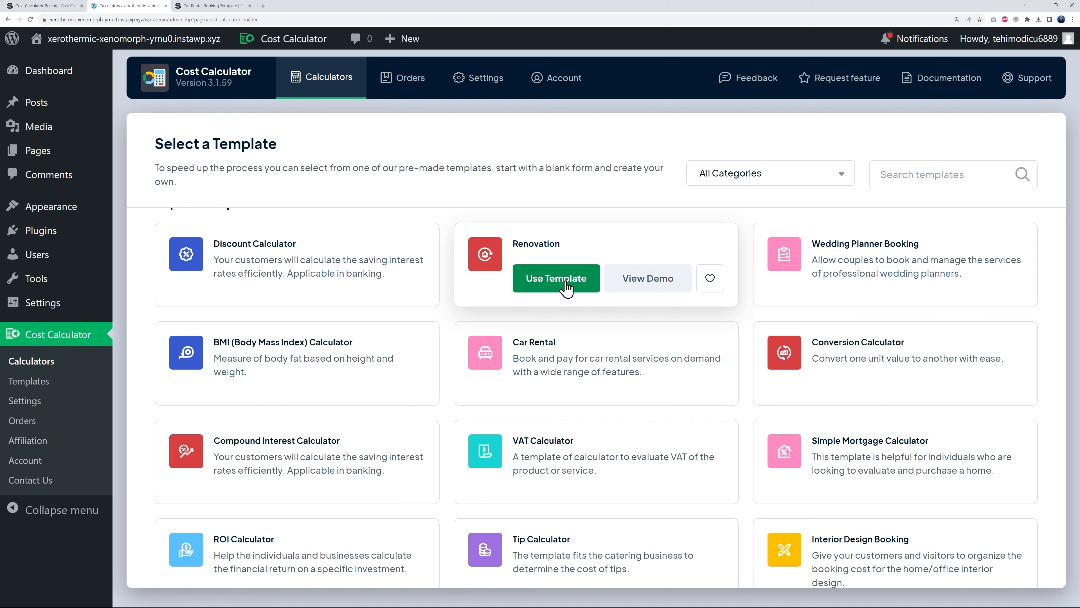
click(651, 283)
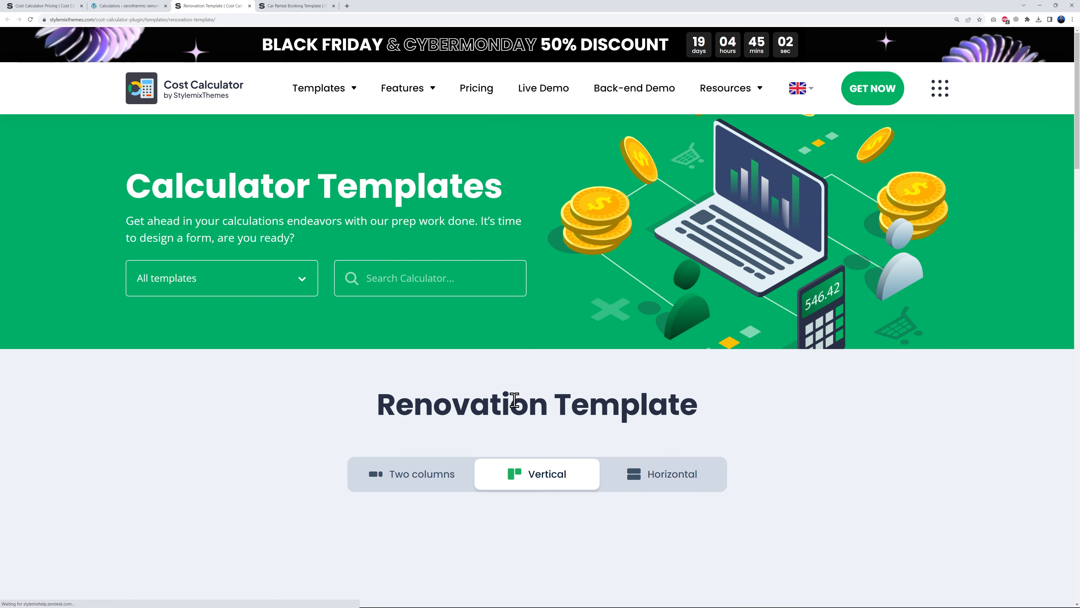
- In the Renovation demo, set 700 square feet, 5 rooms, 7 levels and add exterior works
scroll(804, 376, down, 5)
scroll(875, 371, down, 2)
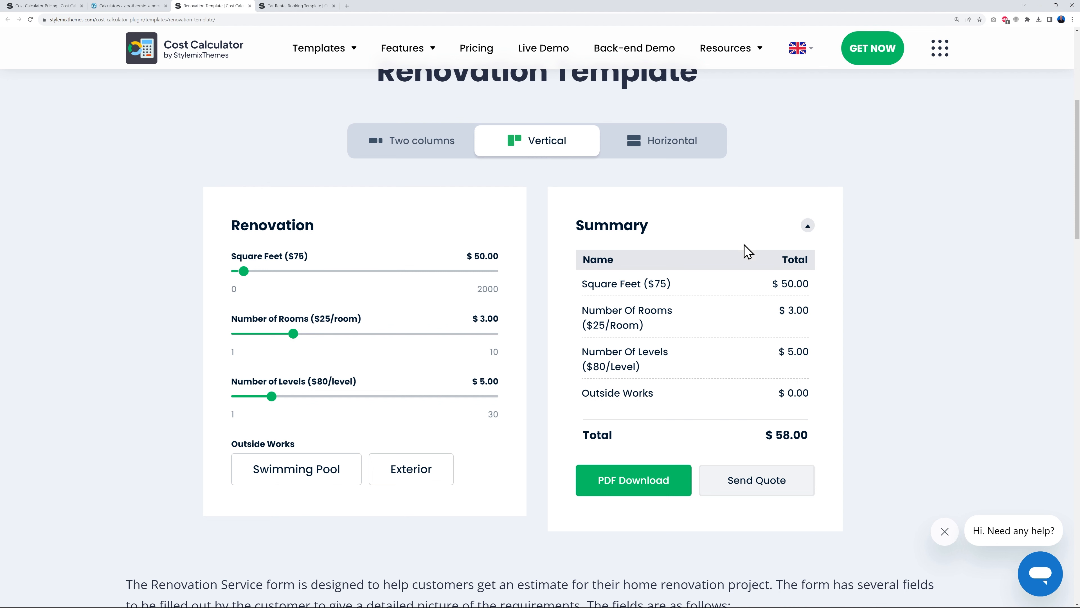
drag(244, 272, 326, 271)
drag(293, 333, 339, 337)
drag(274, 396, 289, 396)
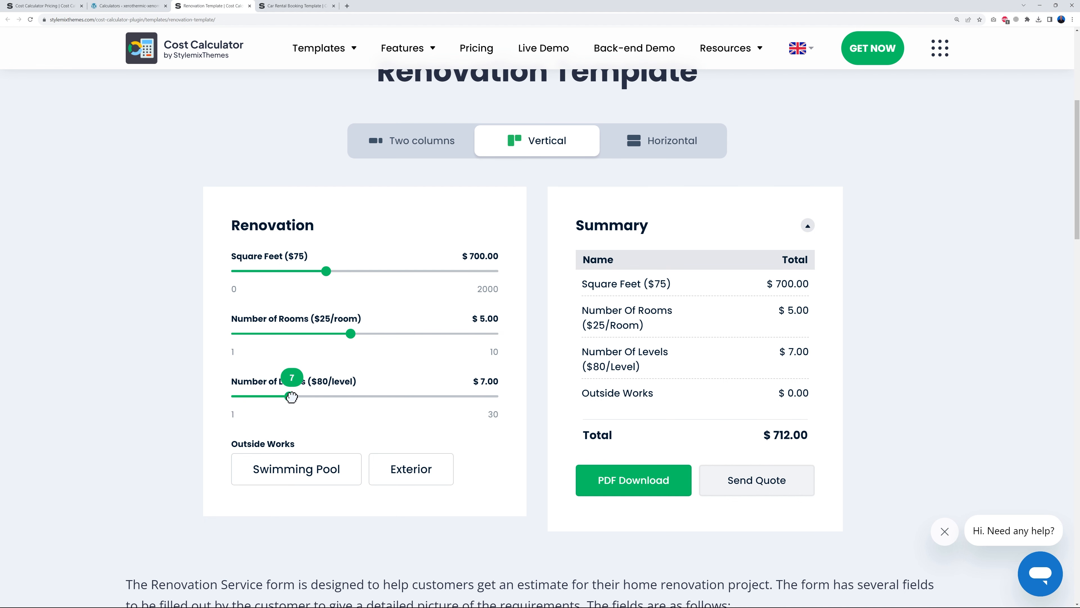
click(421, 477)
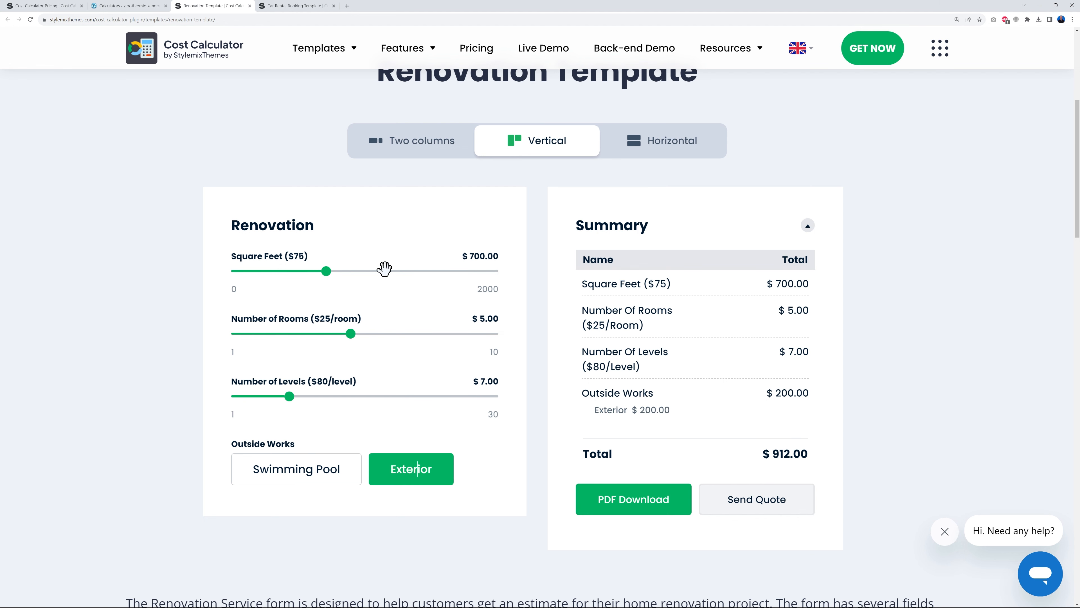
- In the Car Rental demo, choose Honda Hatchback for 17 days starting November 18
click(297, 6)
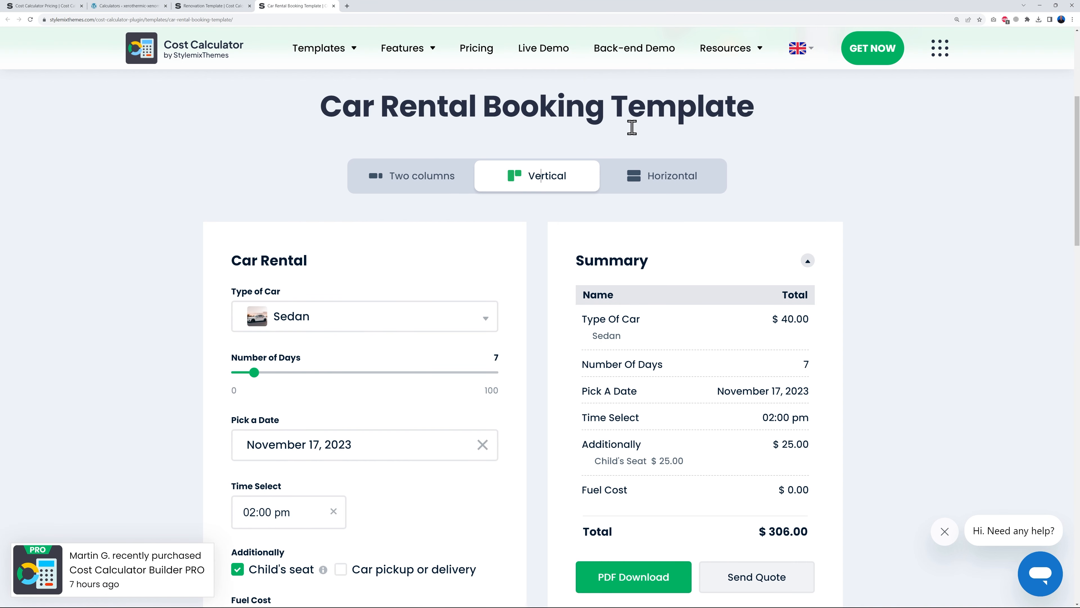
scroll(983, 280, down, 2)
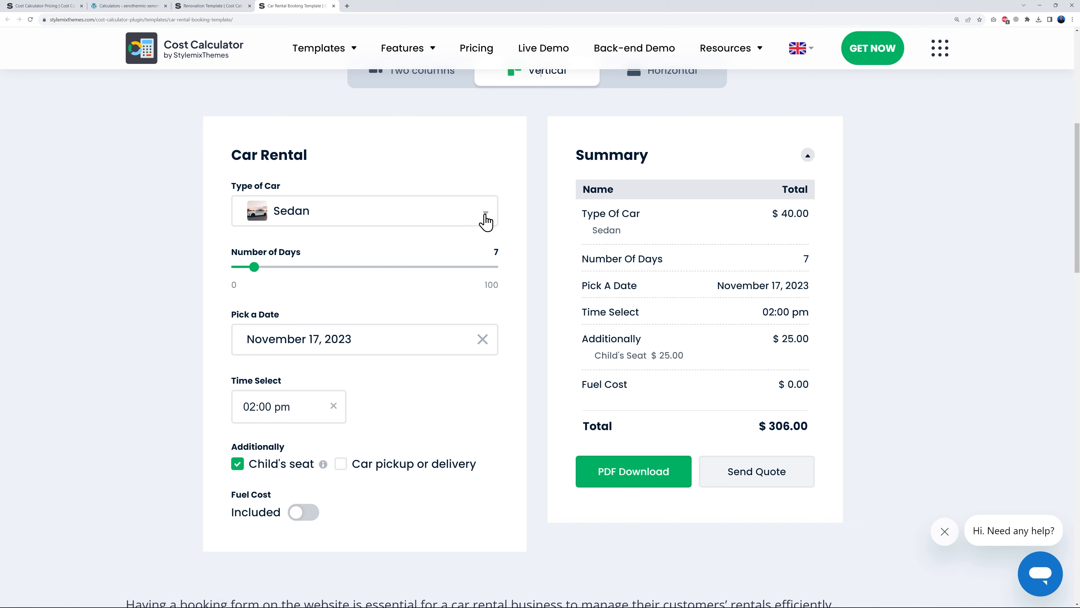
click(485, 223)
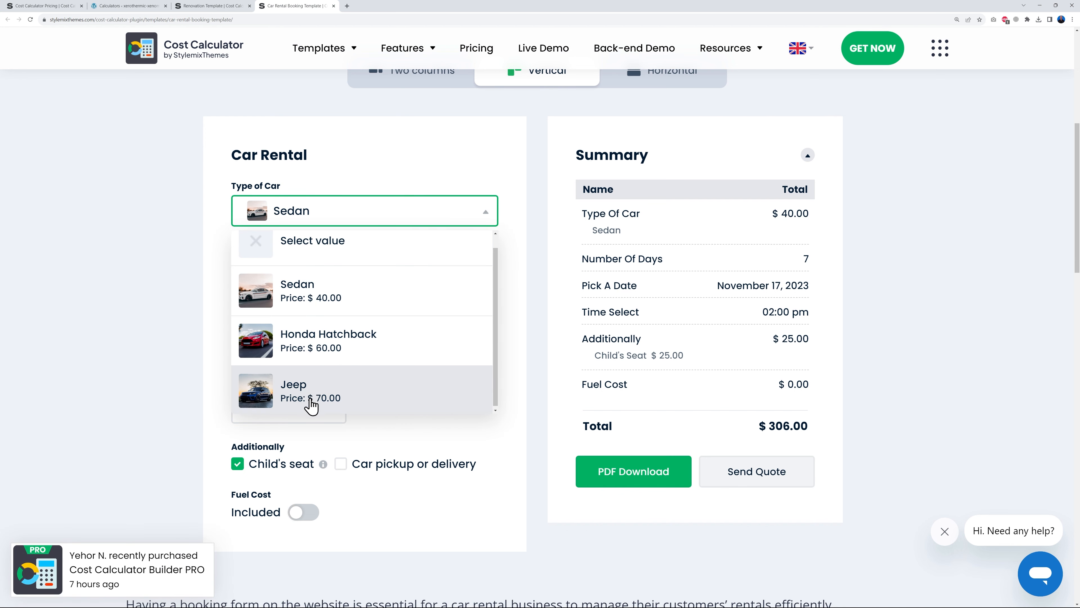
click(308, 351)
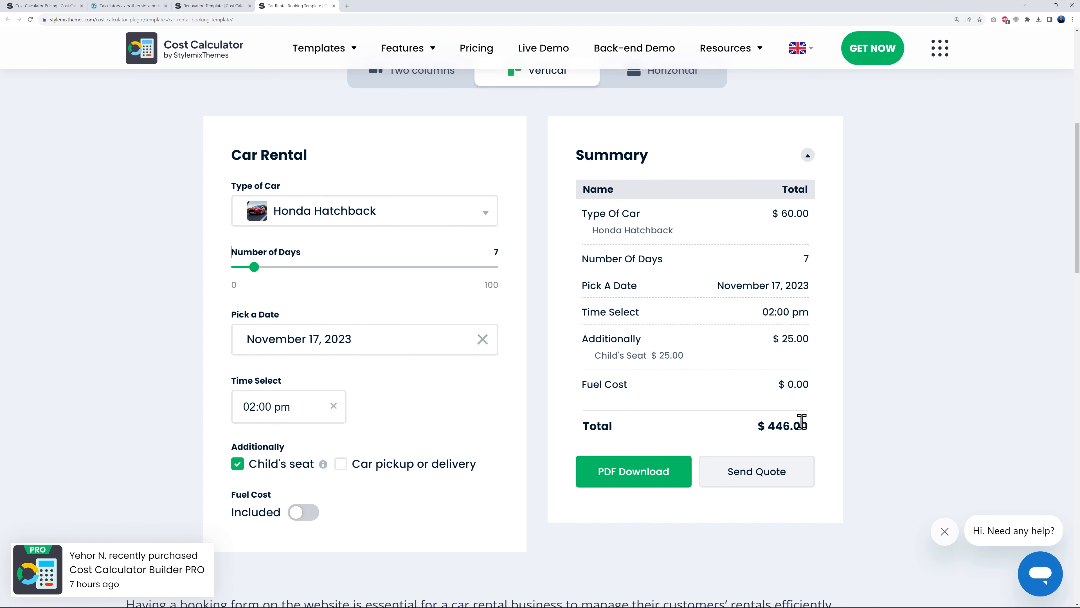
drag(254, 267, 280, 267)
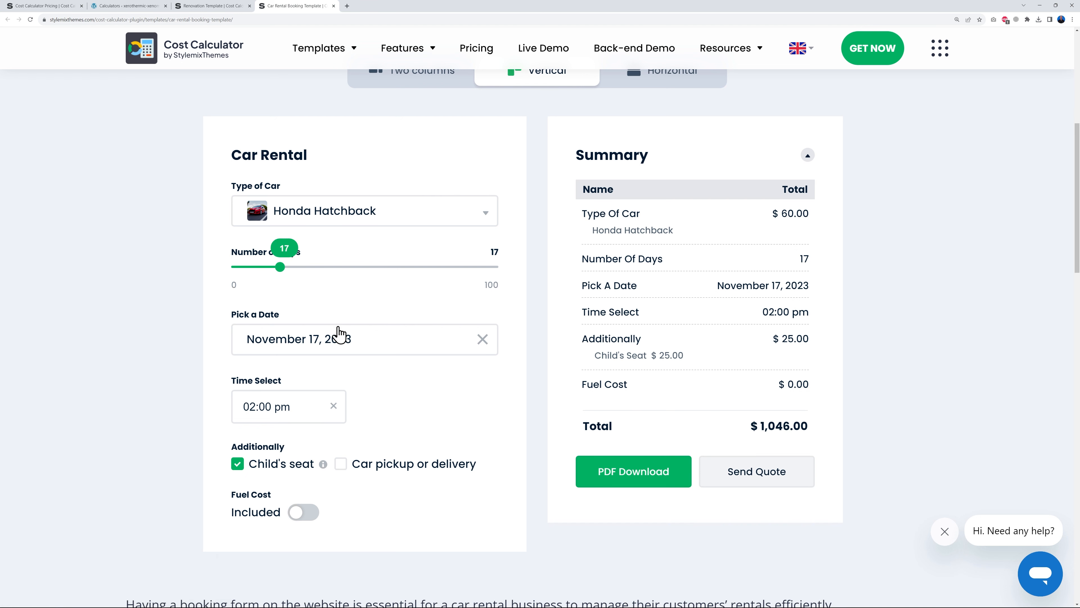
click(345, 343)
click(438, 484)
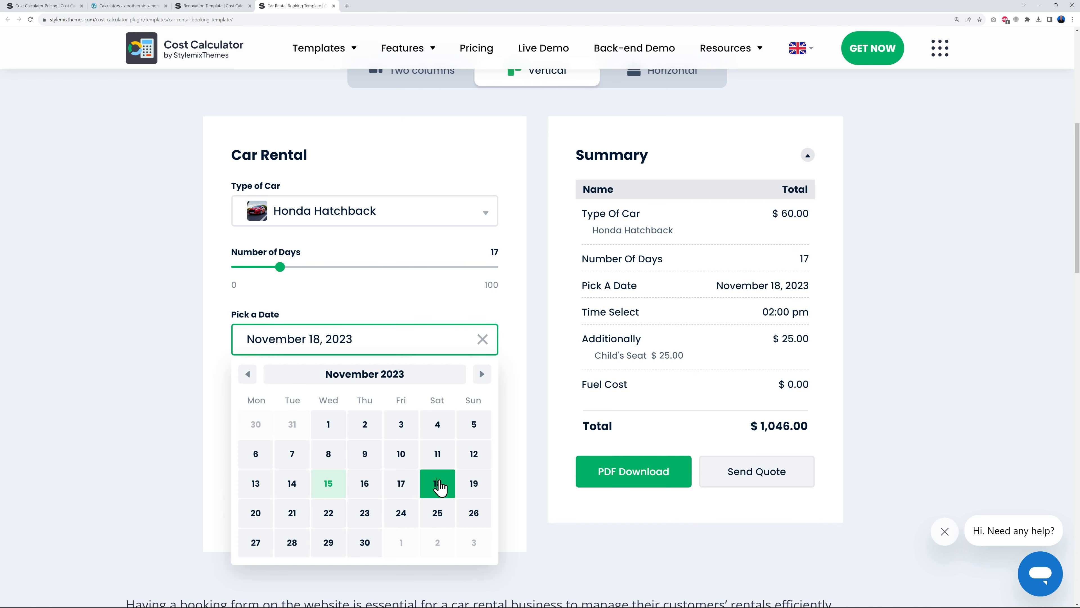
- Set the rental time to 01:00 pm and include fuel cost, totalling $1,146.00
click(125, 370)
click(282, 406)
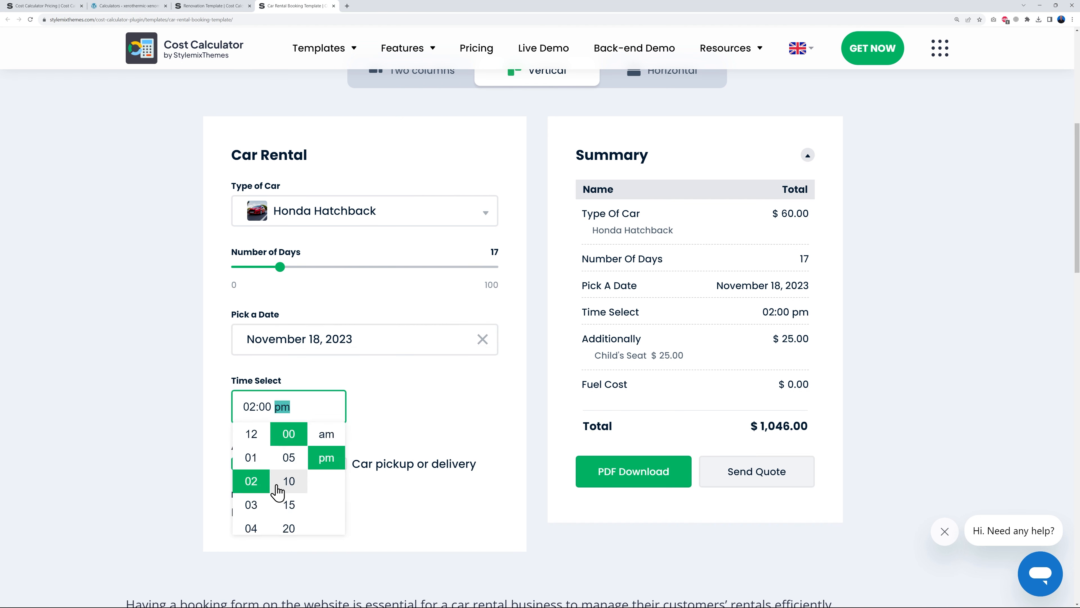
click(250, 457)
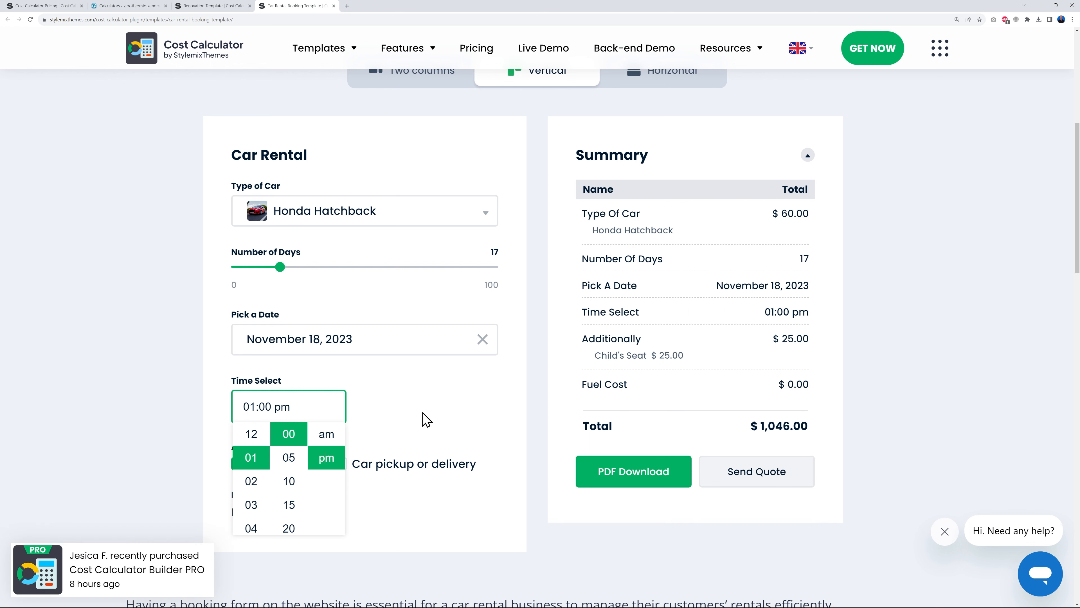
click(433, 415)
click(303, 512)
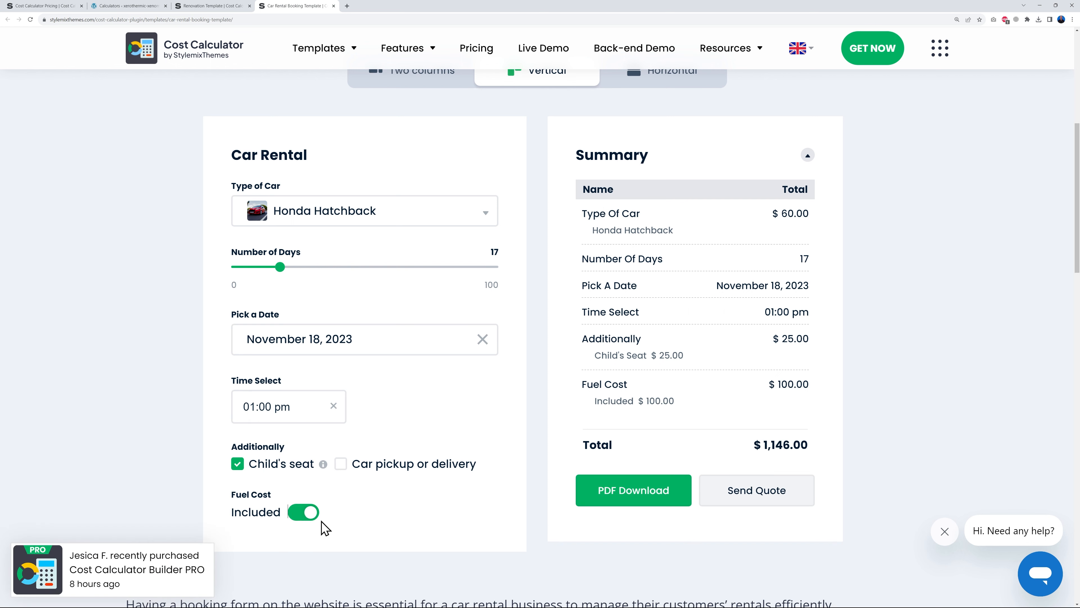
click(305, 512)
click(306, 514)
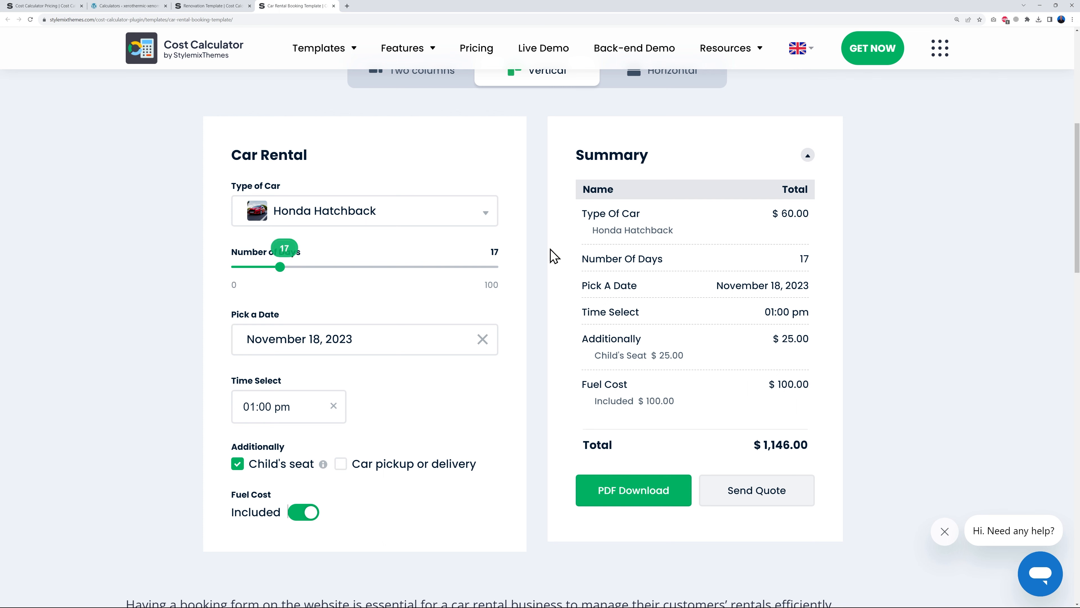
- Return to the template gallery and create a new blank calculator
click(143, 8)
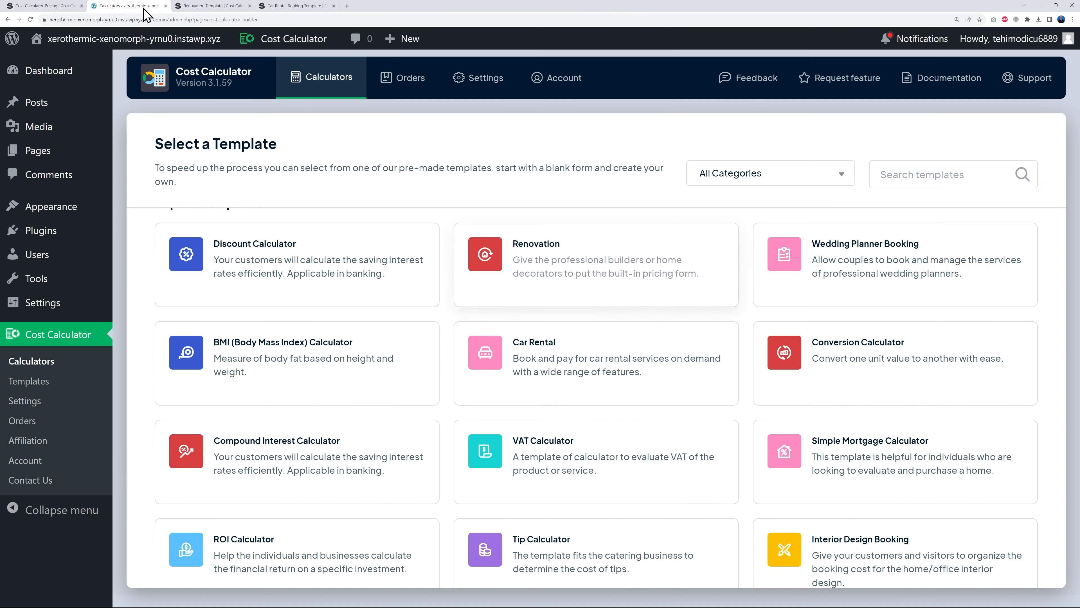
scroll(680, 449, up, 4)
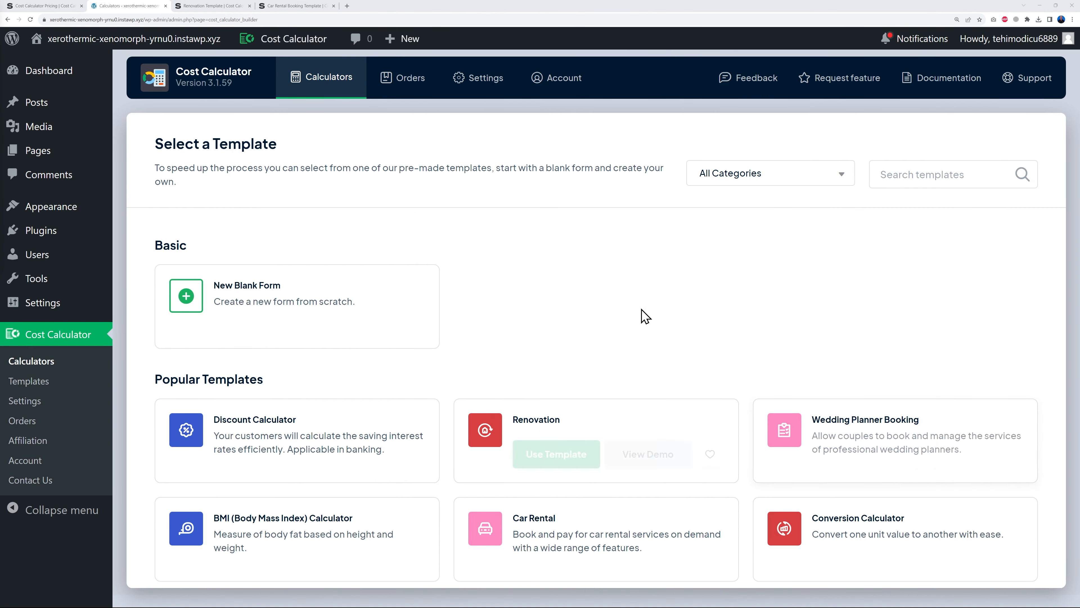
mouse_move(266, 286)
click(322, 328)
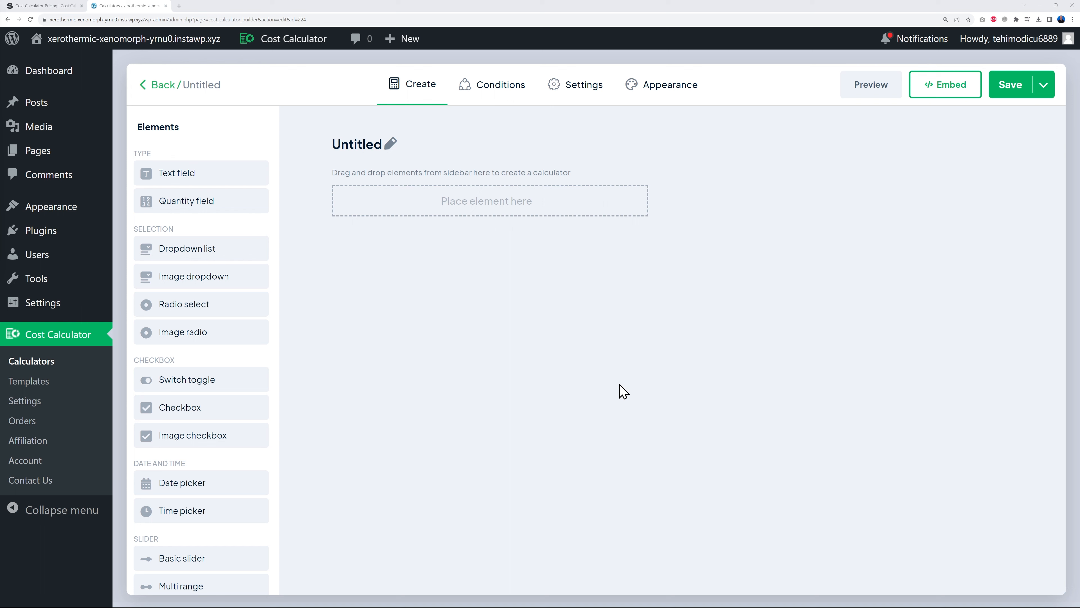
- Rename the untitled calculator to 'Hotel Booking'
click(365, 145)
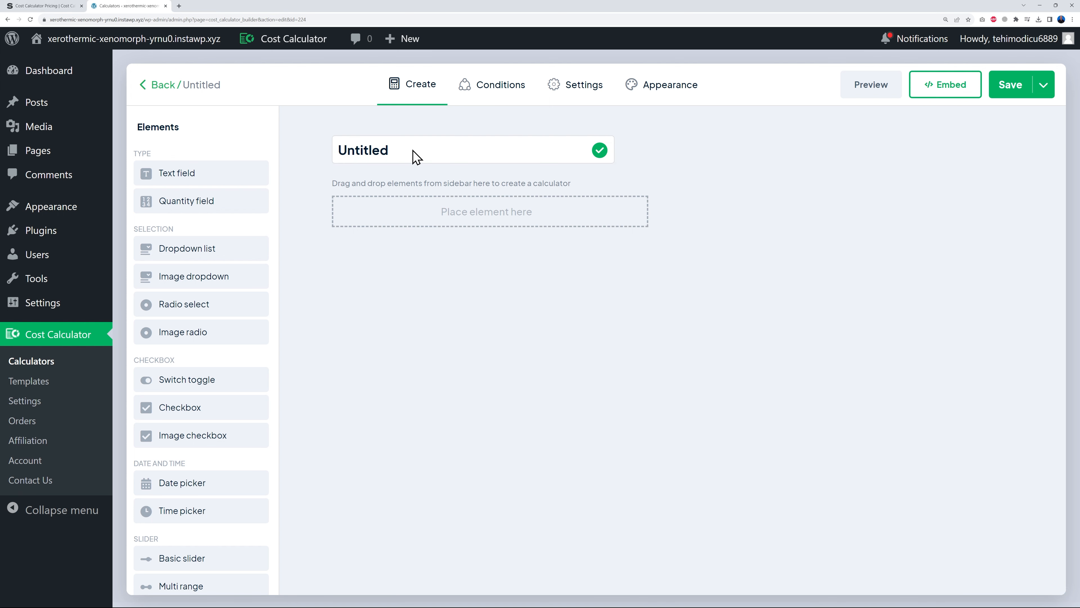
double_click(342, 152)
text(Hotel Booking)
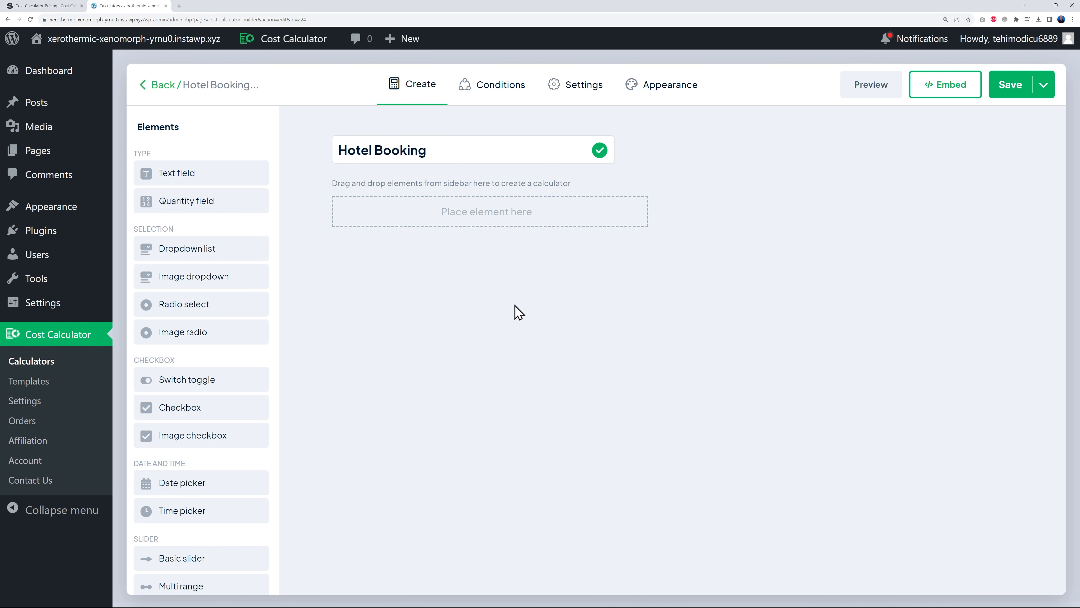
key(Return)
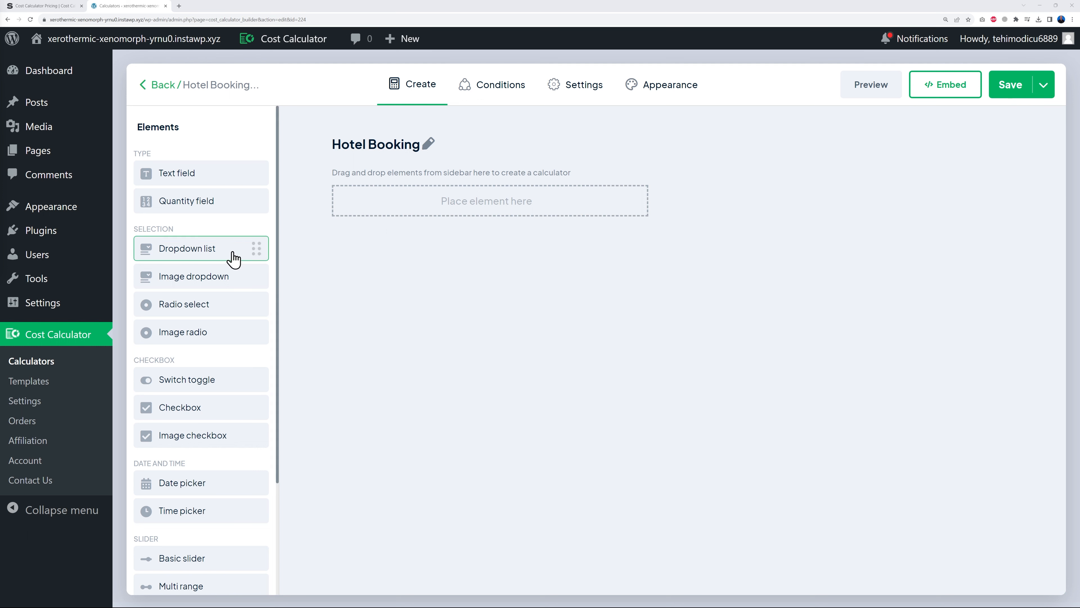
- Add a Room Type dropdown with Single, Double and Family options
drag(222, 256, 414, 215)
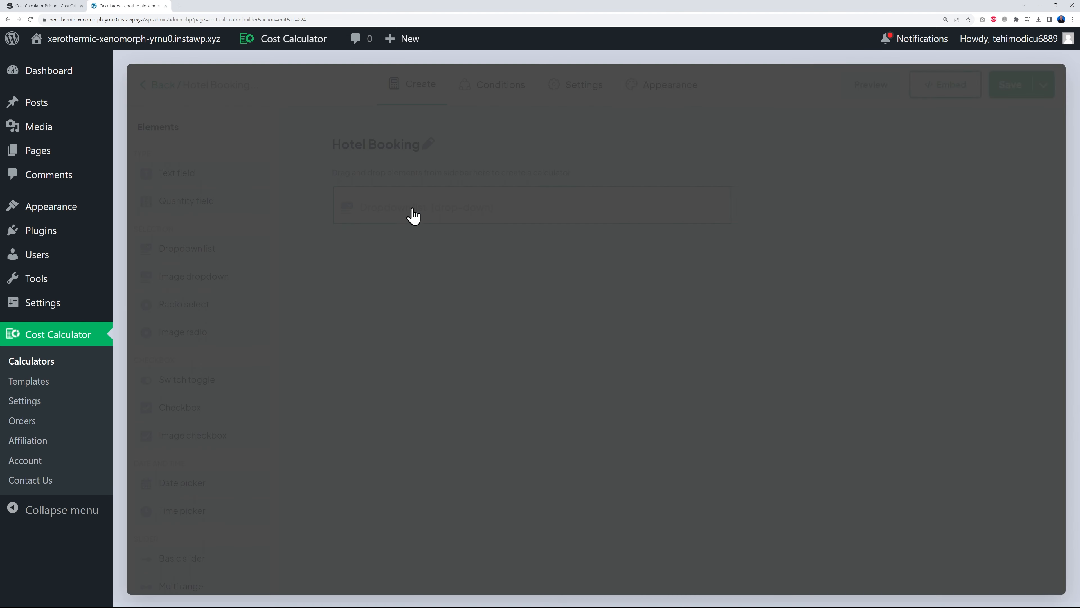
click(774, 180)
text(Room Type)
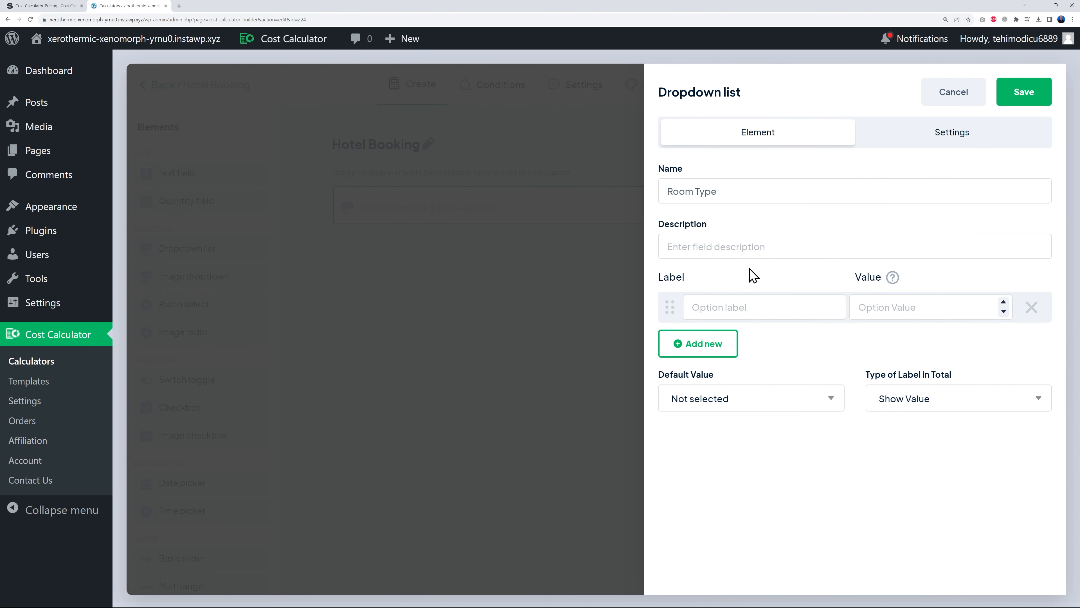
text(Single)
click(672, 348)
click(744, 351)
text(Double)
click(723, 380)
click(742, 391)
text(Family)
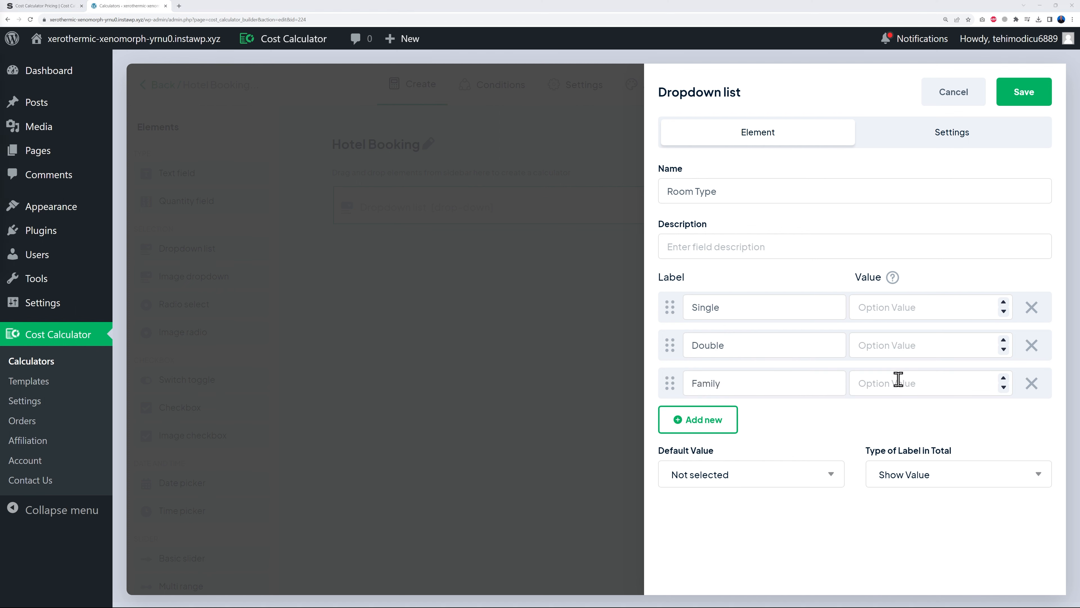
- Price the room options at 109 for Single, 149 for Double and 169 for Family
click(887, 307)
text(109)
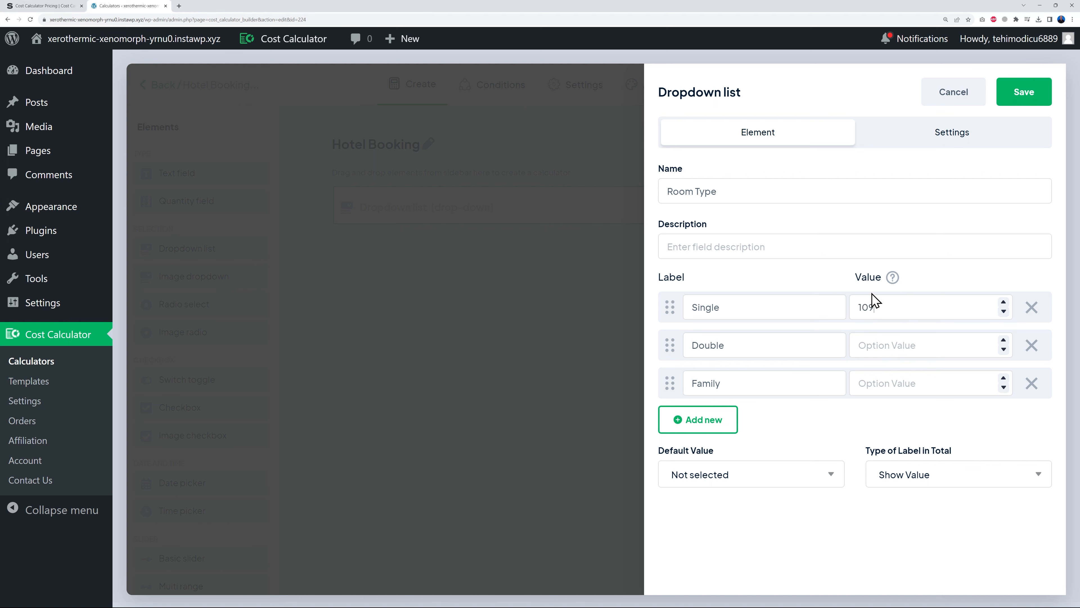
click(885, 341)
text(149)
click(897, 380)
text(169)
- Make the Room Type dropdown required with a currency sign and save it
click(962, 139)
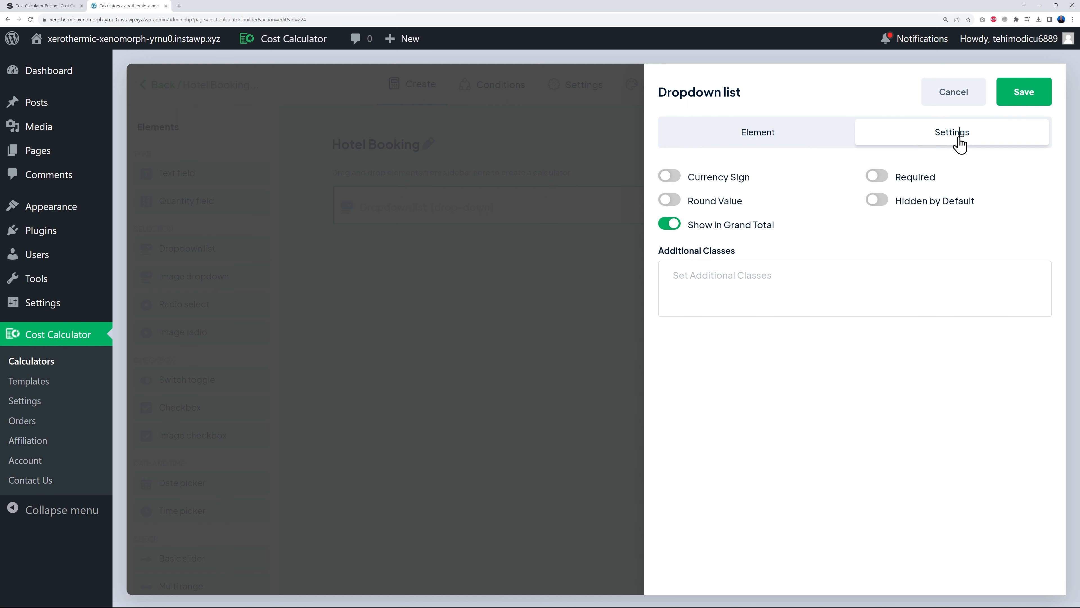
click(877, 182)
click(669, 180)
click(770, 131)
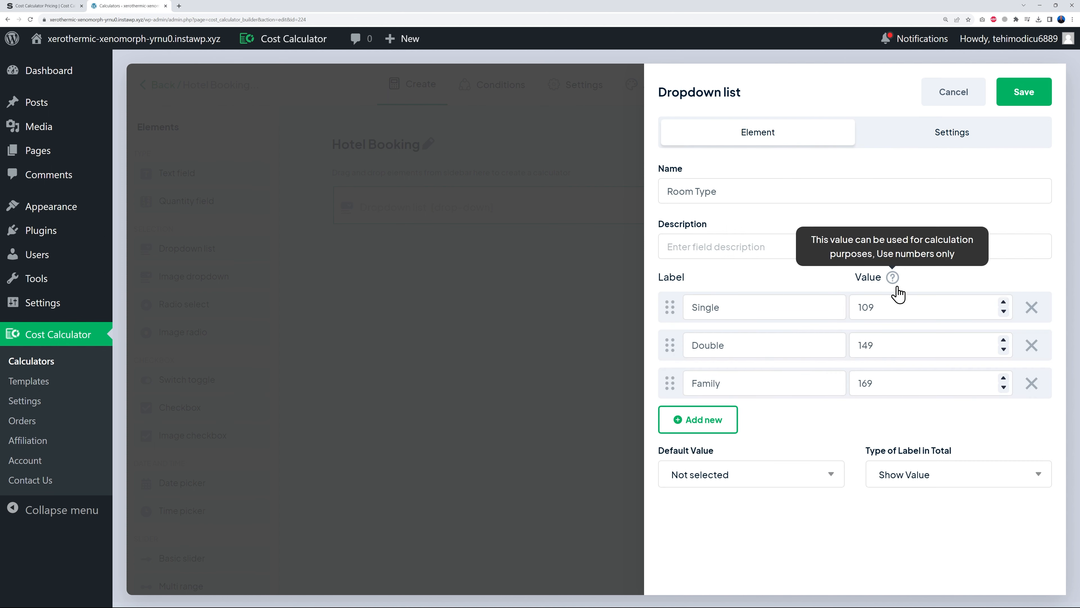
click(935, 138)
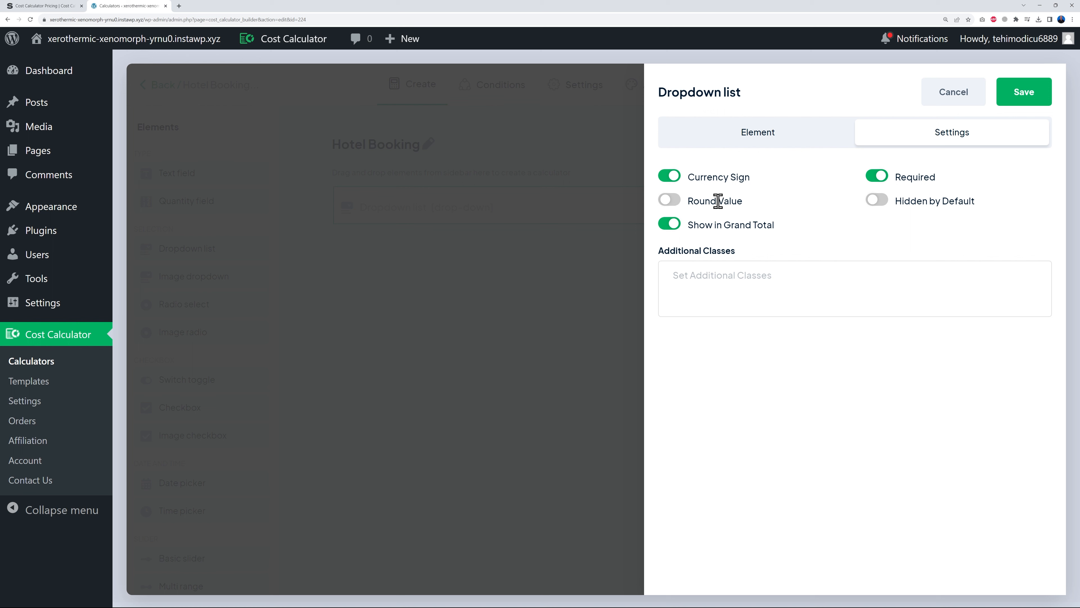
click(769, 144)
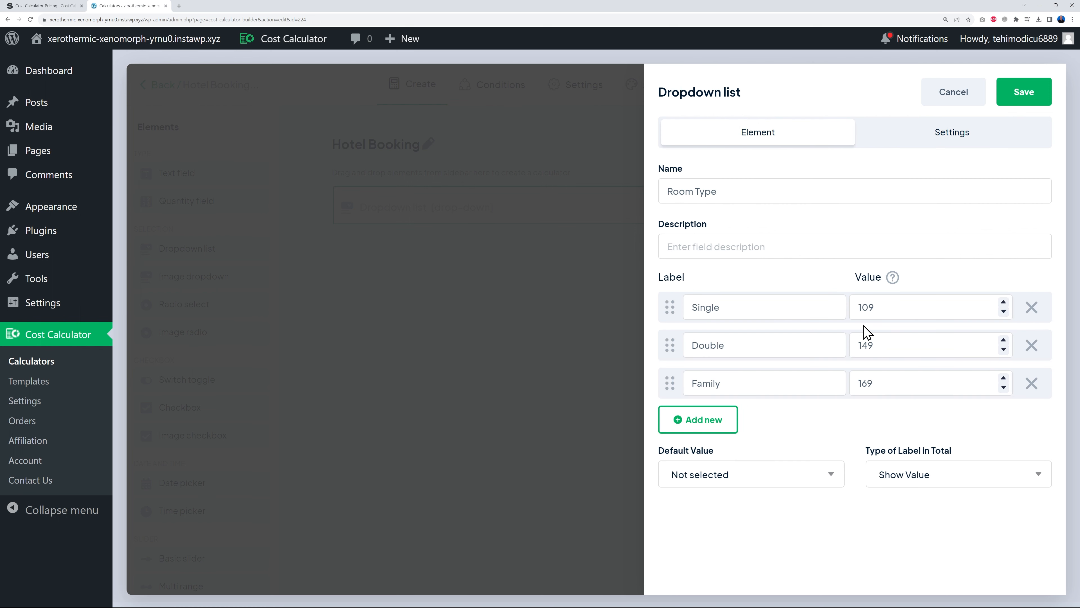
click(943, 139)
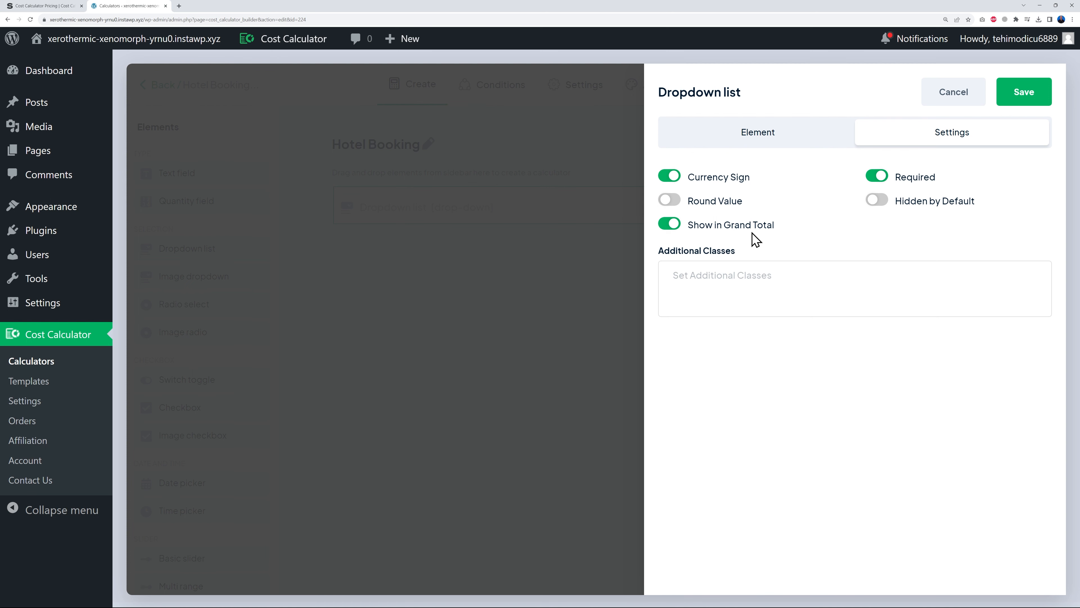
click(1020, 99)
click(858, 95)
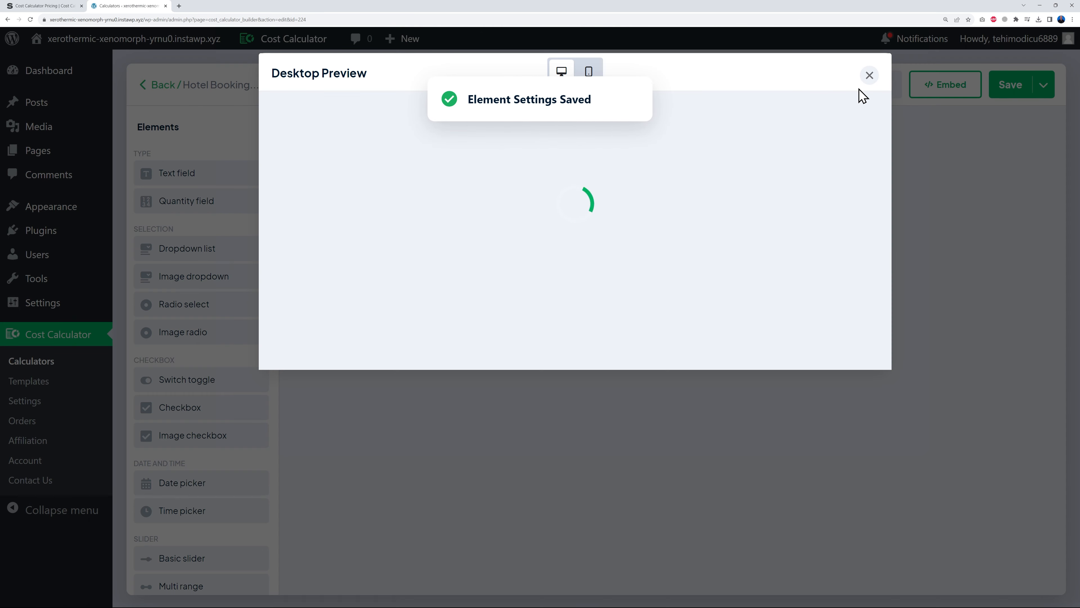
click(528, 190)
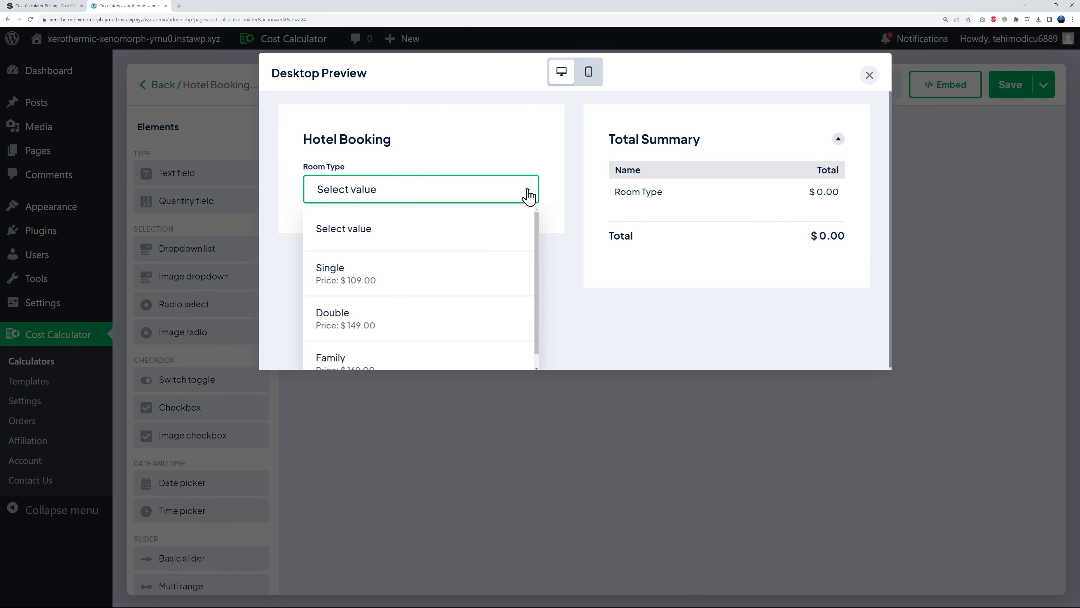
click(382, 271)
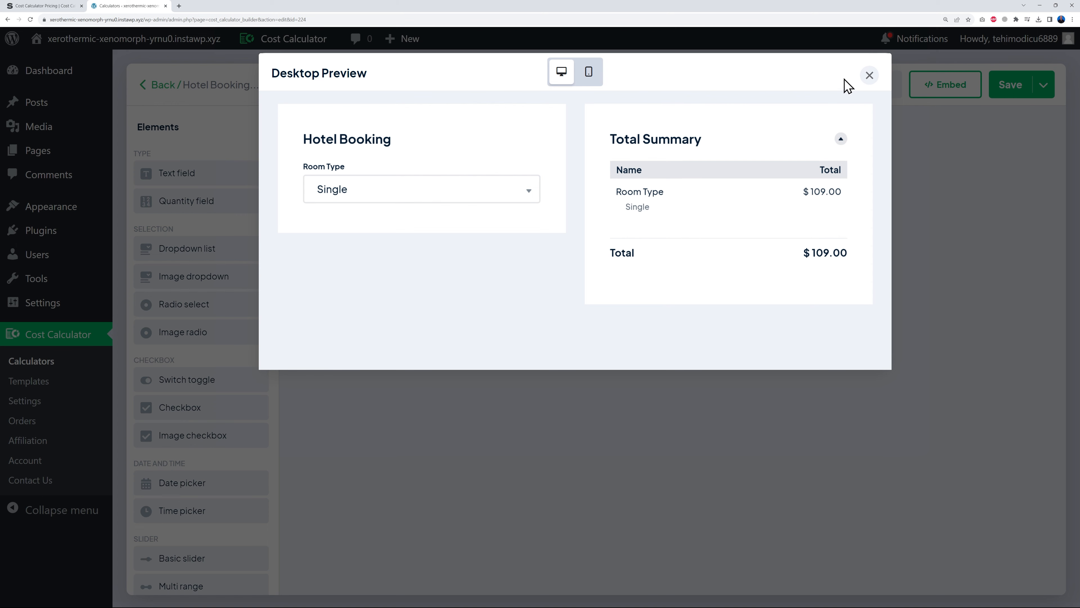
click(869, 76)
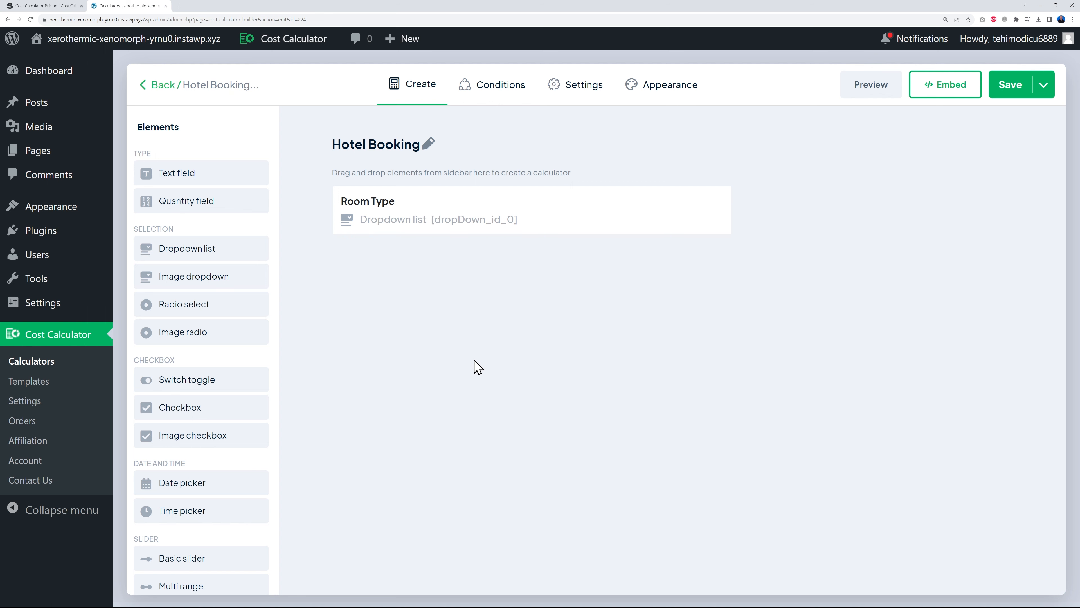
- Add an Airport Shuttle checkbox with the airport transfer description and an Airport Shuttle option
drag(208, 419, 461, 306)
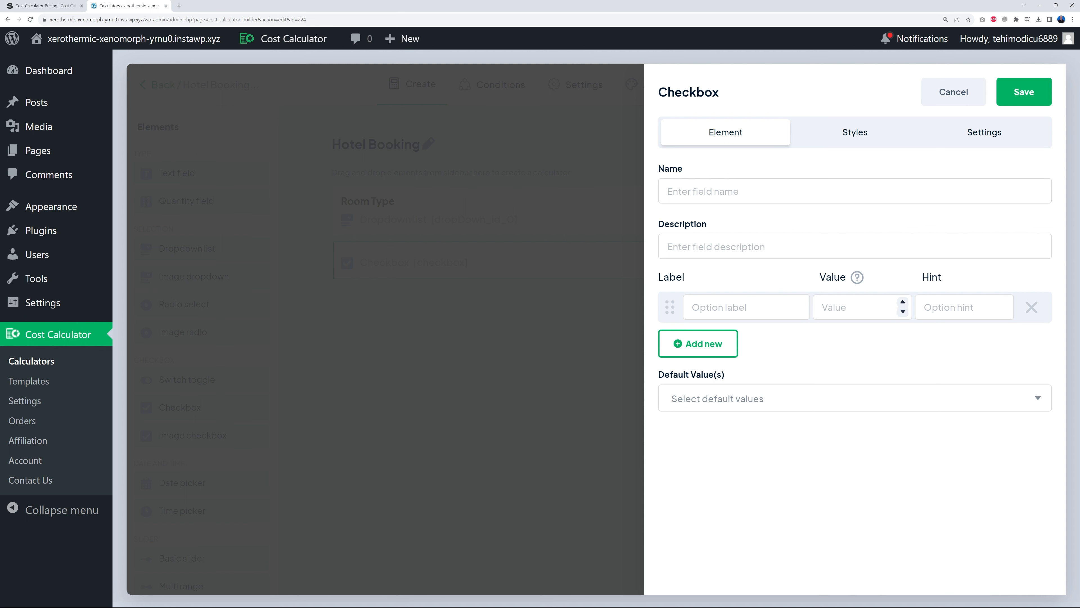
click(694, 187)
text(Airport Shuttle)
click(726, 246)
text(Tick this box if you need our airport transfer service)
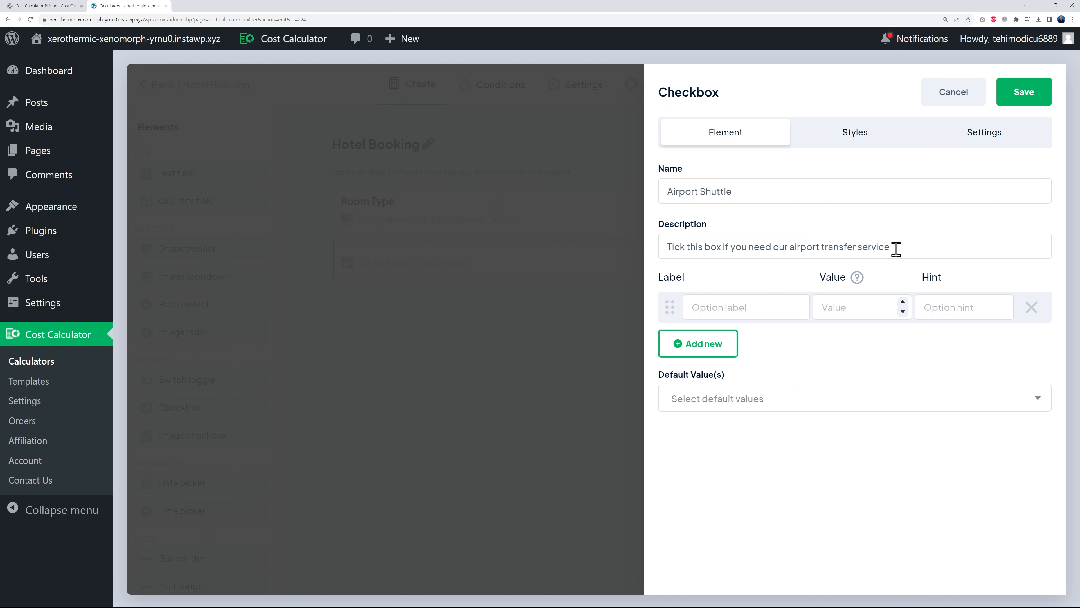
drag(740, 192, 672, 194)
key(ctrl+c)
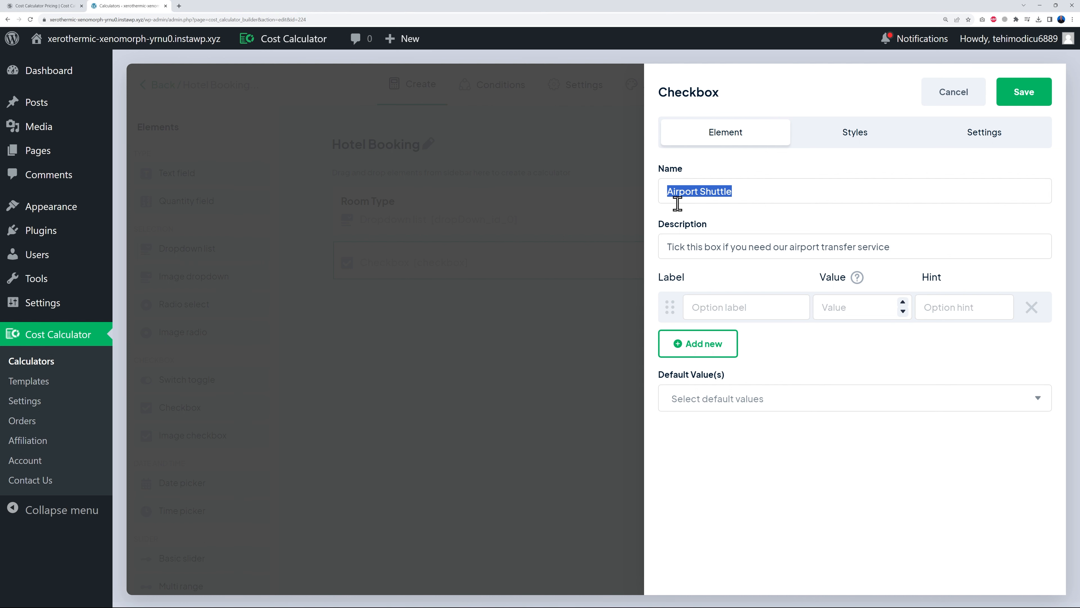
click(802, 305)
key(ctrl+v)
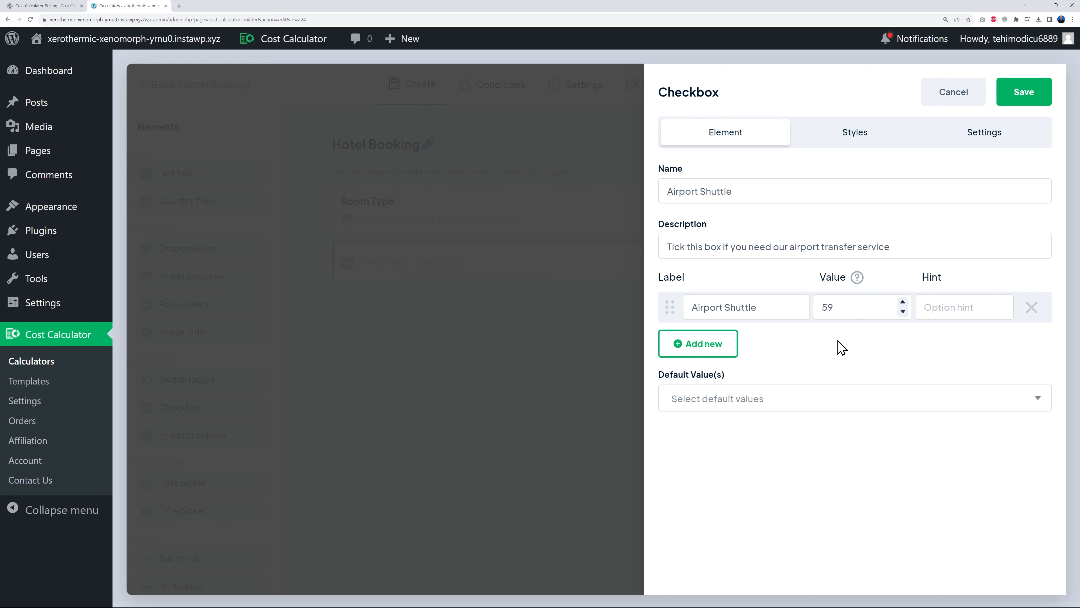
- Style the checkbox as Box with checkbox and description and save it
click(964, 140)
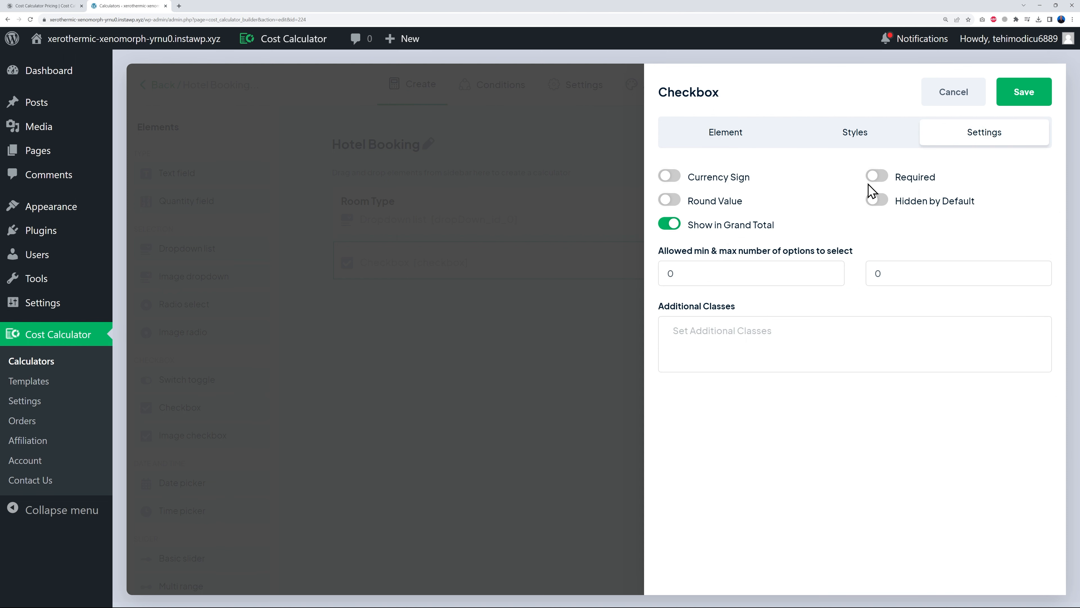
click(857, 141)
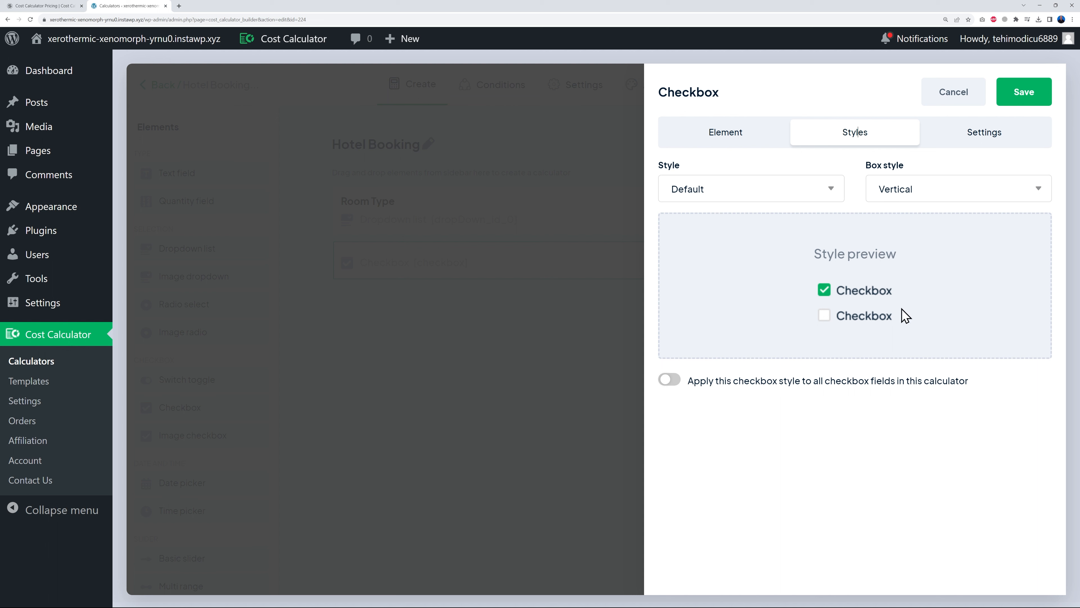
click(829, 194)
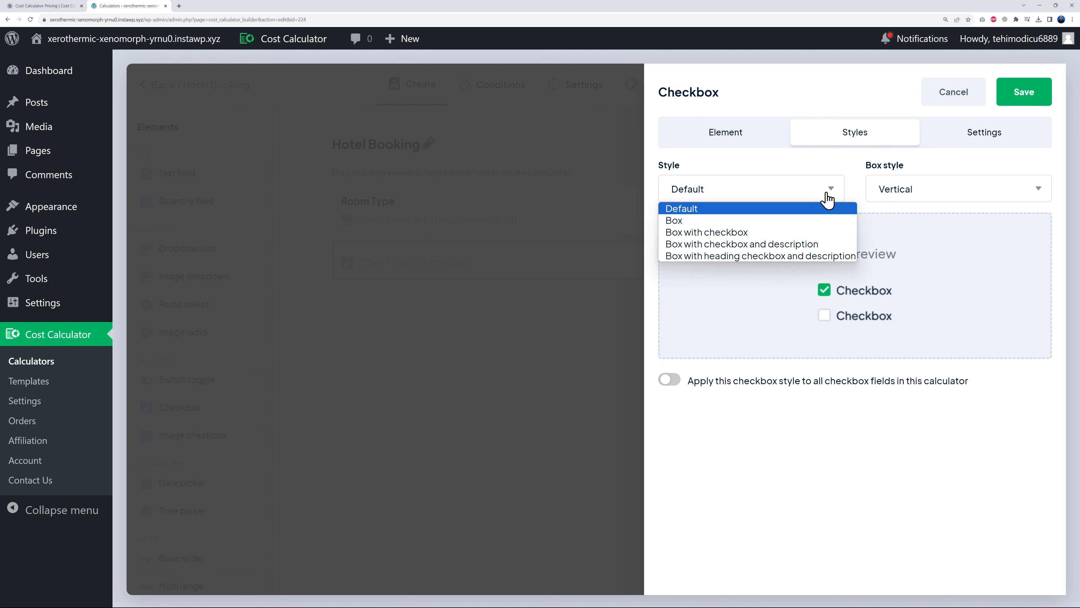
click(712, 224)
click(802, 188)
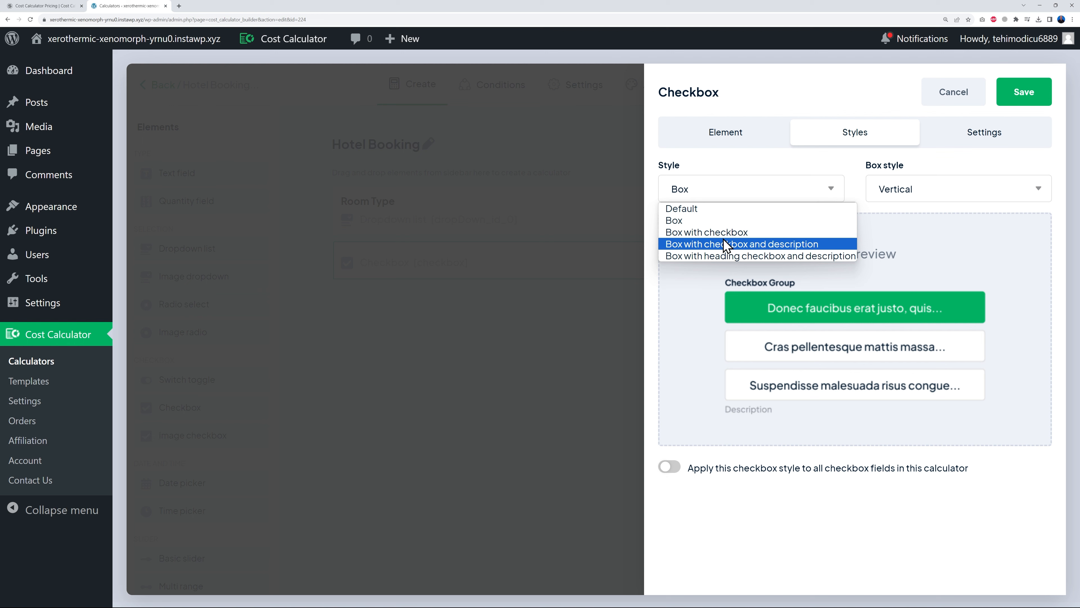
click(728, 246)
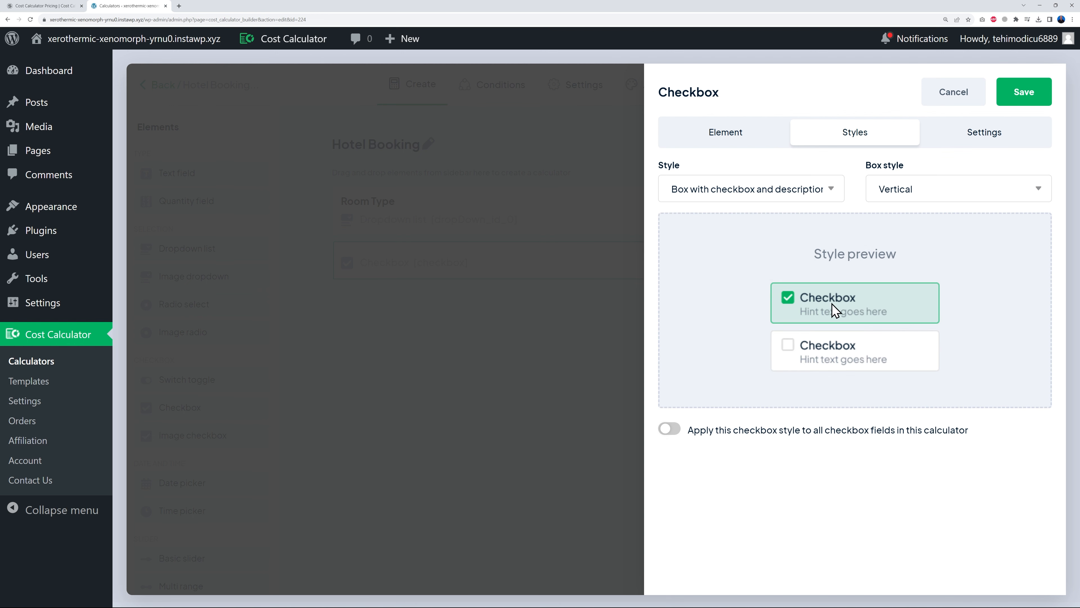
click(829, 195)
click(755, 258)
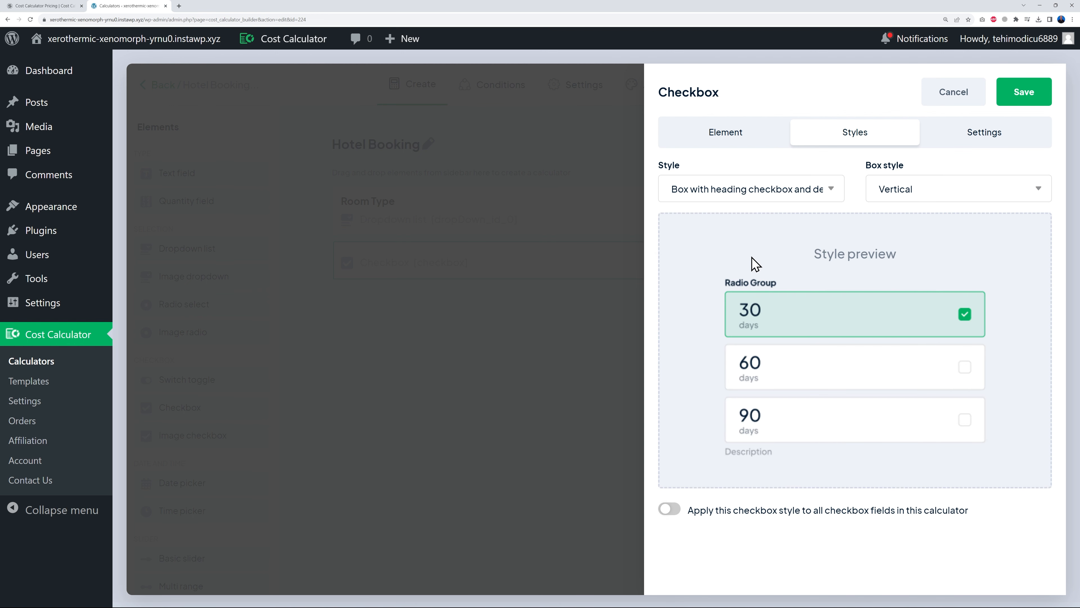
click(775, 191)
click(749, 249)
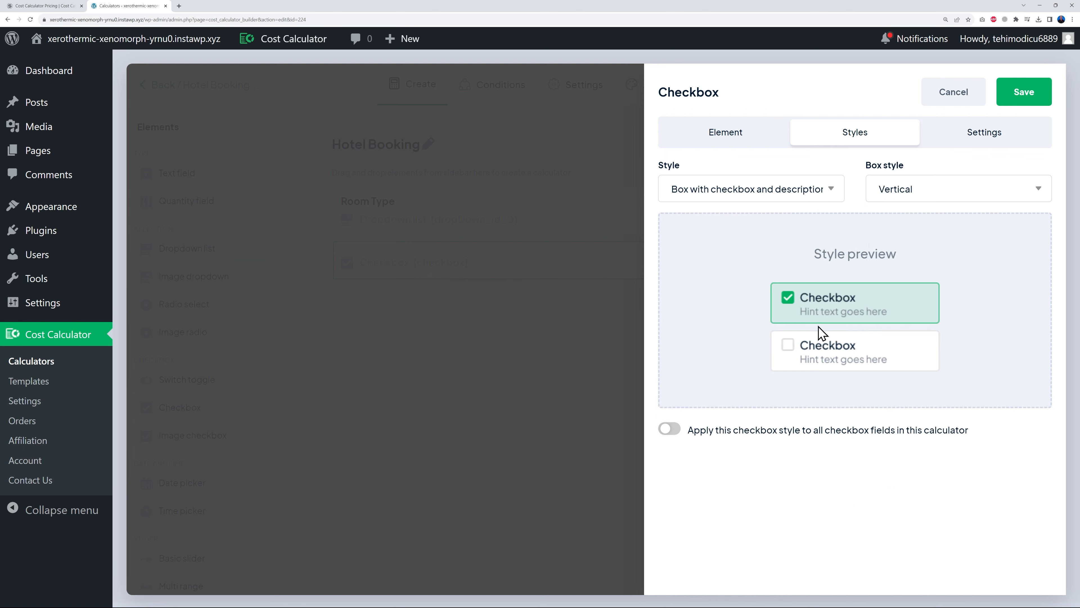
click(1022, 95)
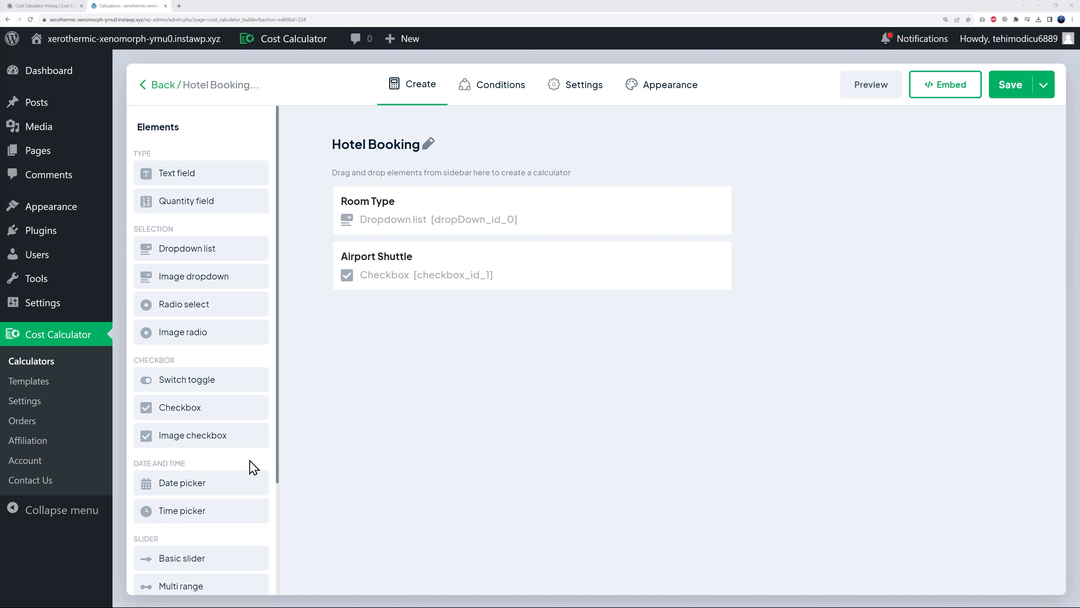
- Add and save a date picker named 'Flight arrival date' below Airport Shuttle
drag(212, 485, 495, 353)
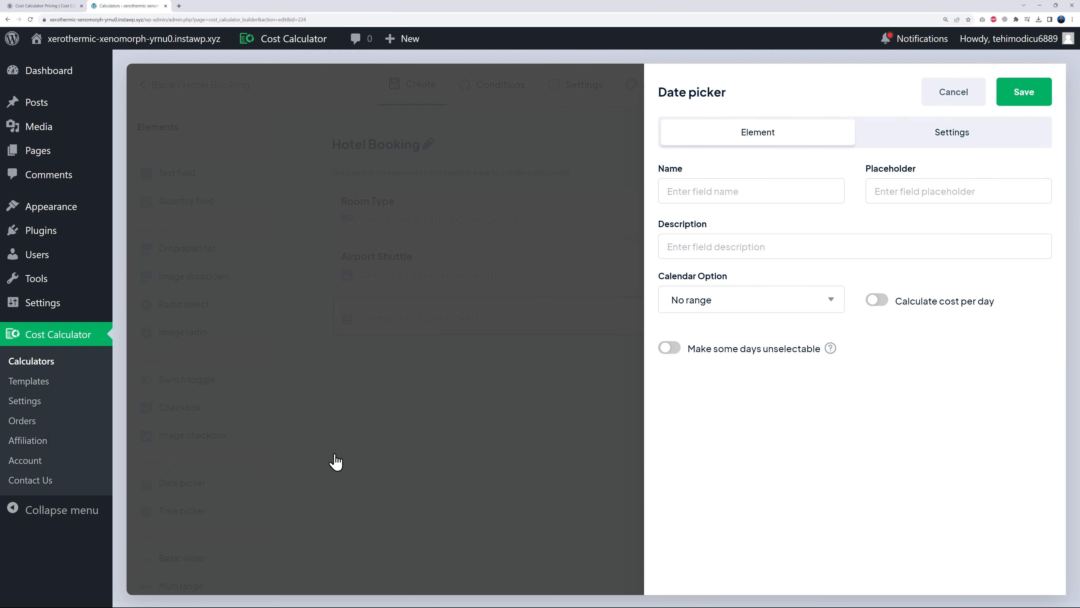
click(764, 190)
text(Flight arrival date)
click(1020, 94)
- Add and save a time picker named 'Flight arrival time' below it
drag(199, 510, 419, 374)
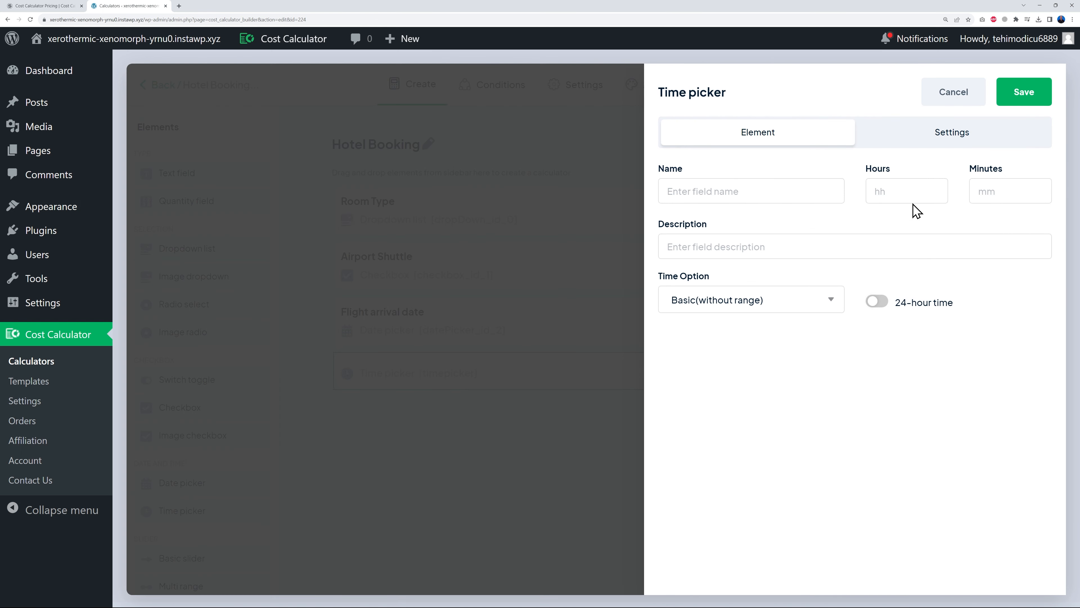
click(738, 195)
text(Flight arrival time)
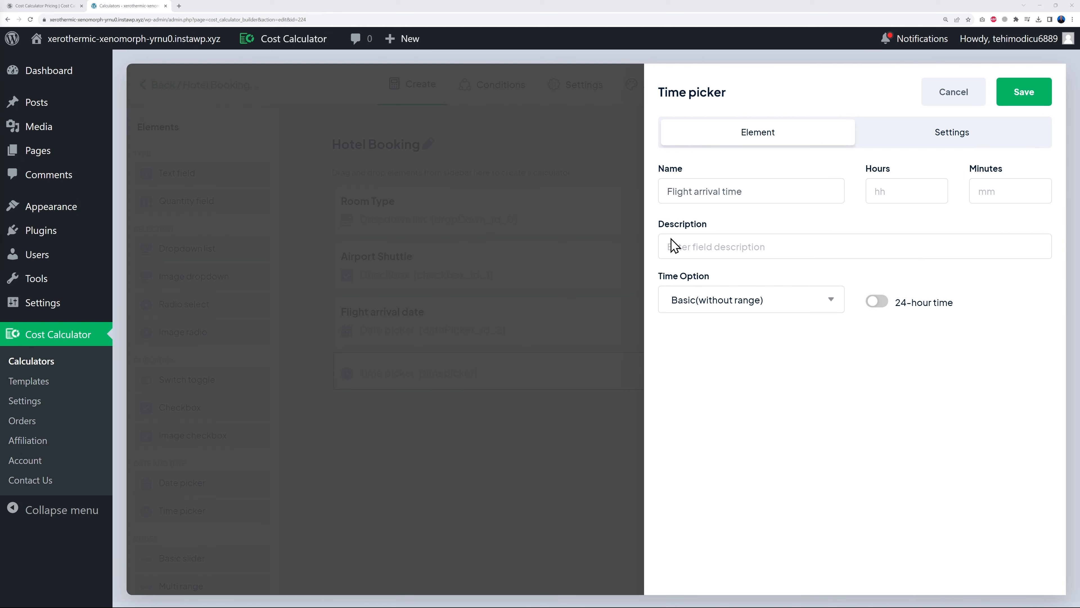
click(1027, 98)
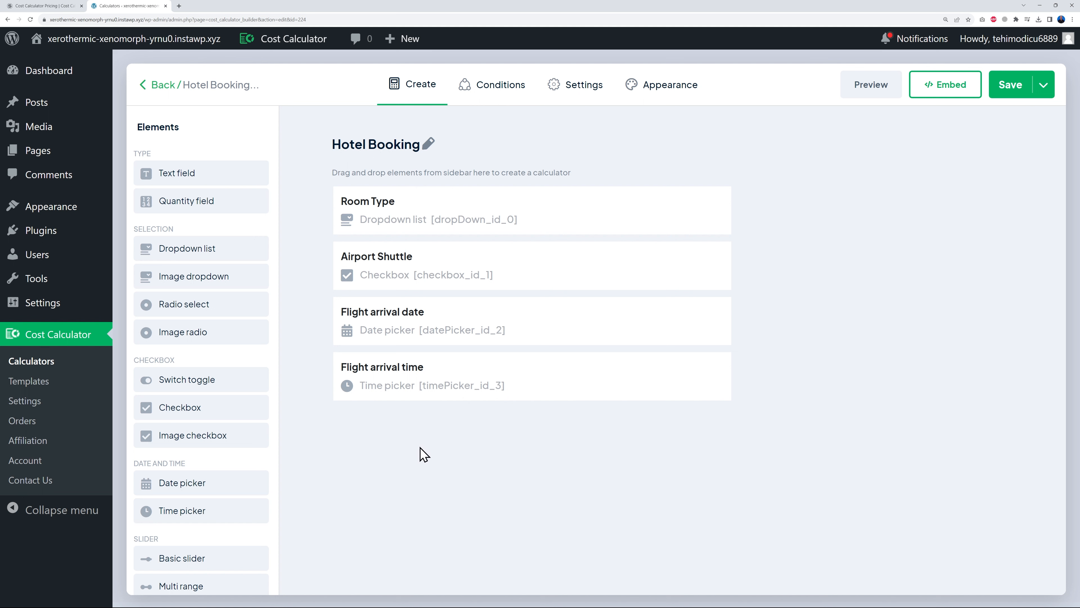
- Add and save a 'How long will you stay with us?' date field with range selection
drag(241, 483, 461, 453)
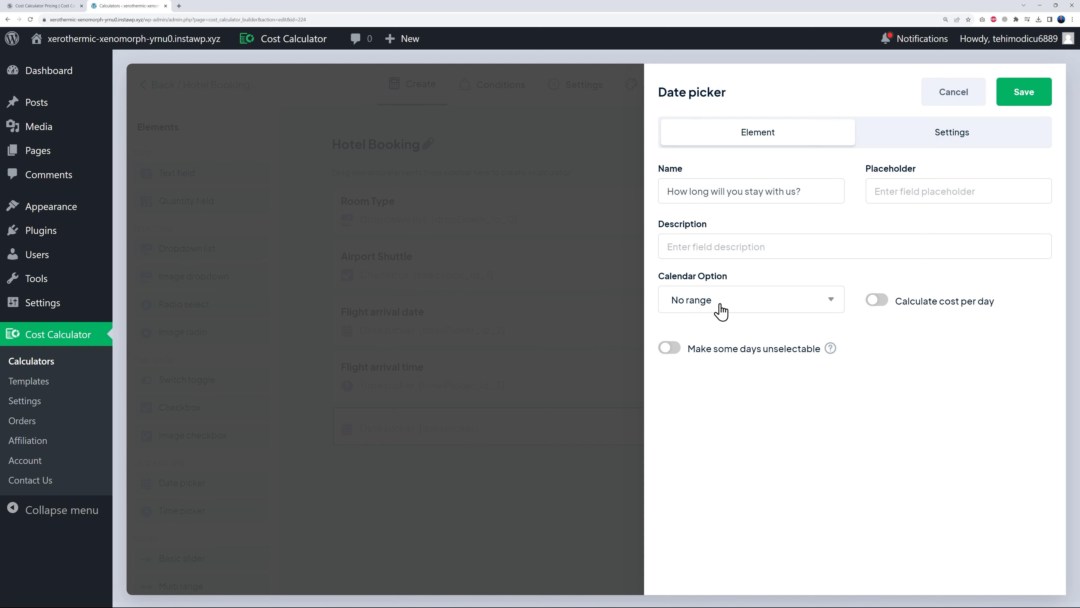
click(730, 305)
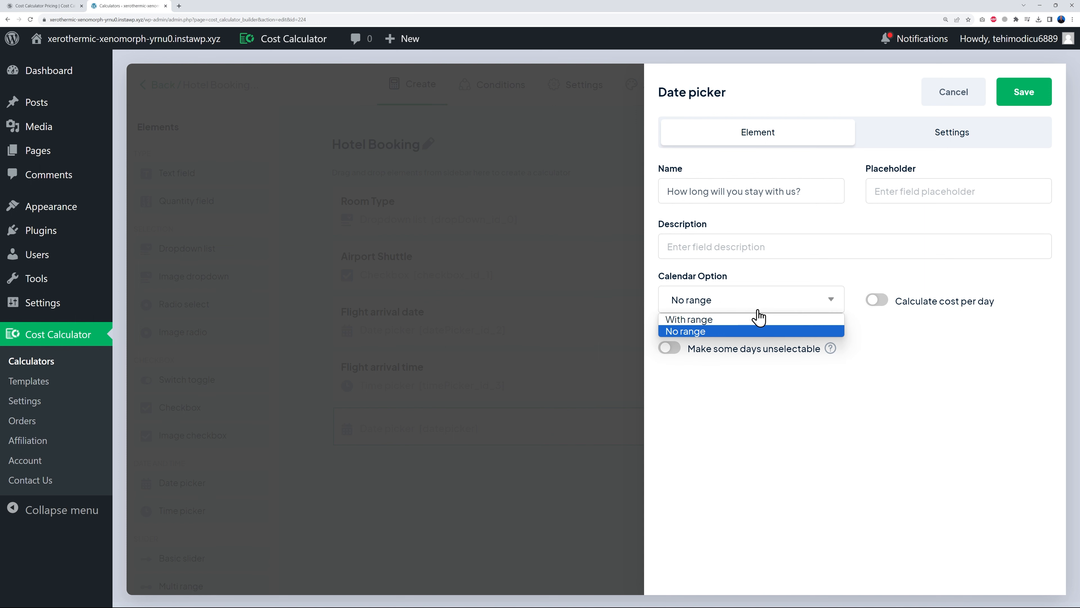
click(708, 321)
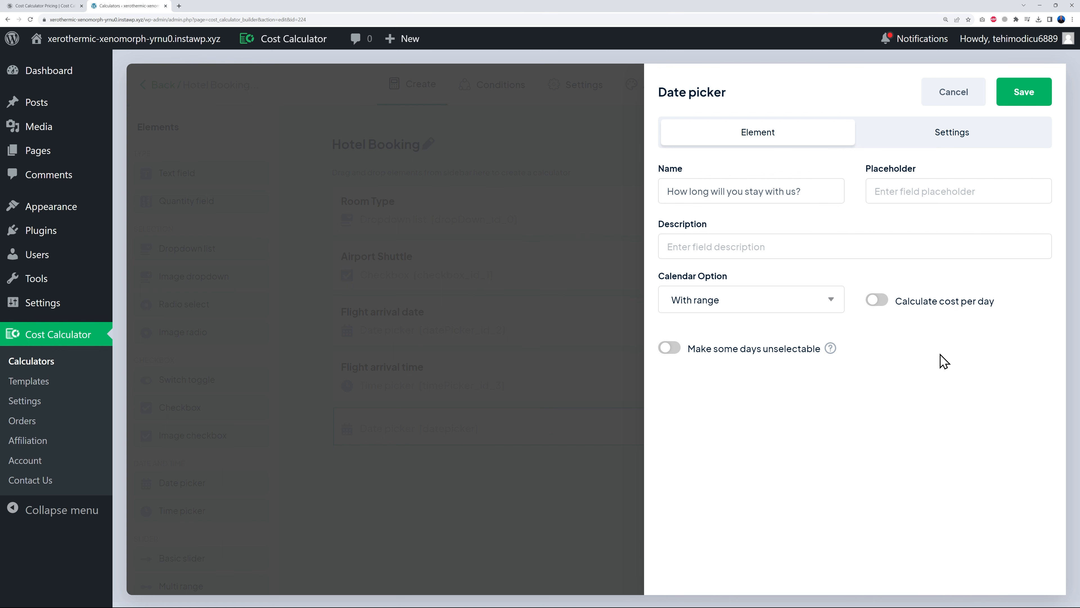
click(1024, 95)
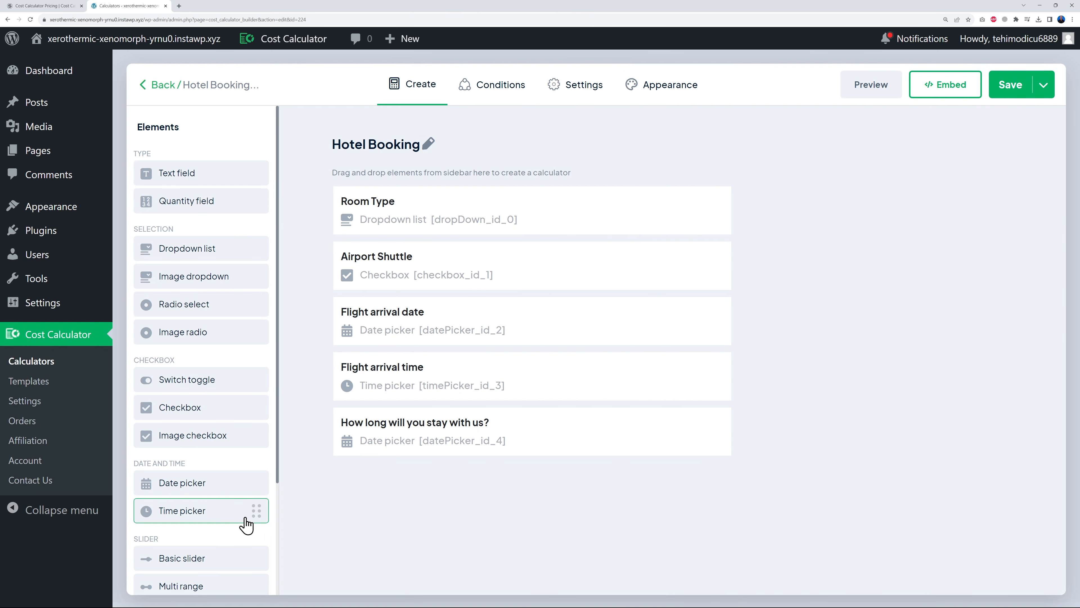
- Add and save an 'Arrival time' time picker, then preview the calculator
drag(222, 512, 455, 506)
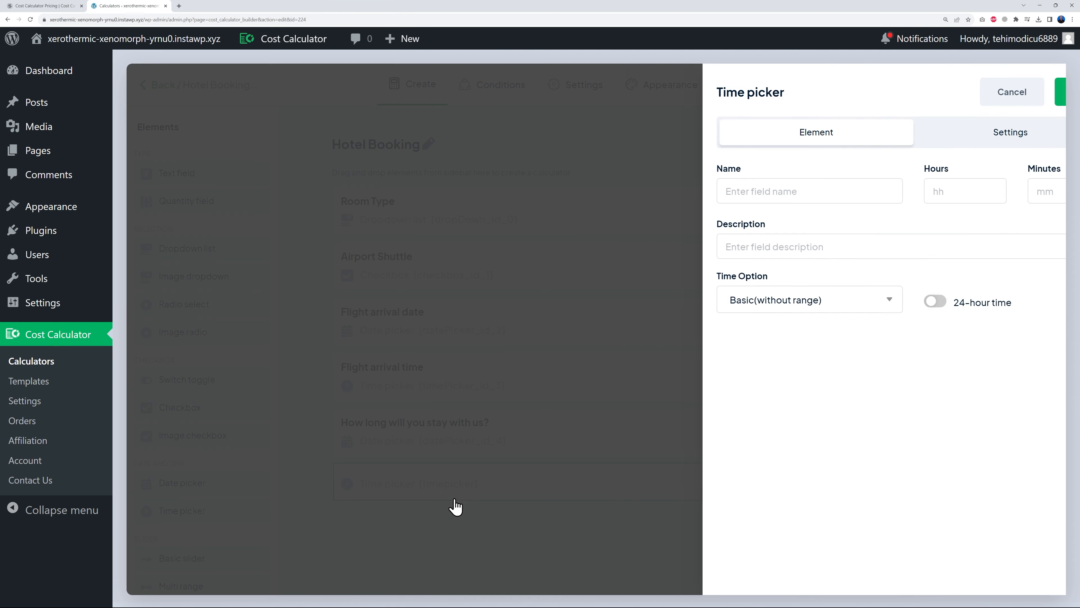
text(Arrival time)
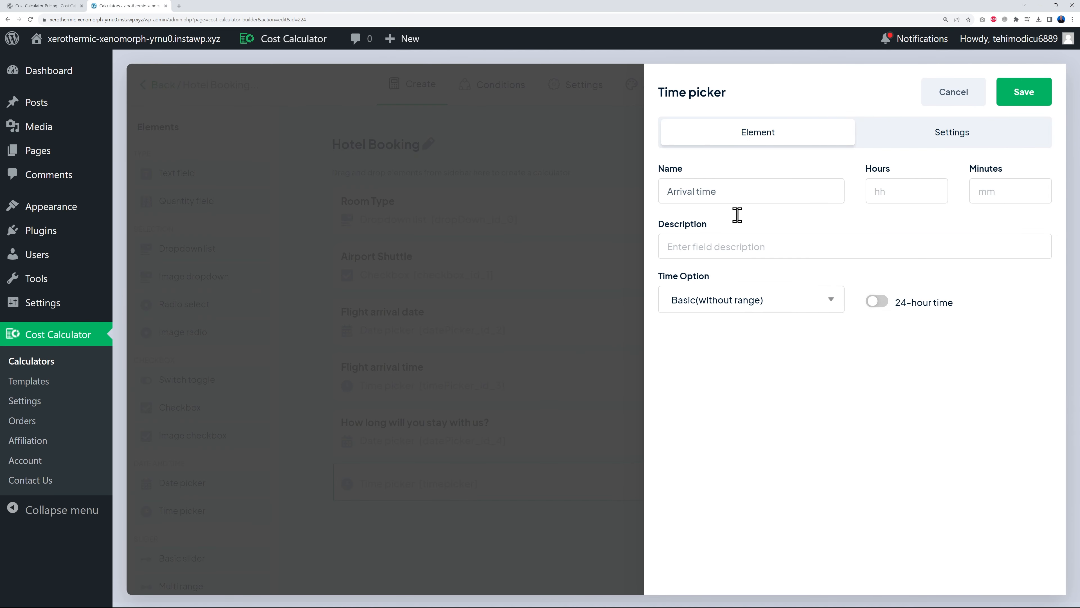
click(1022, 95)
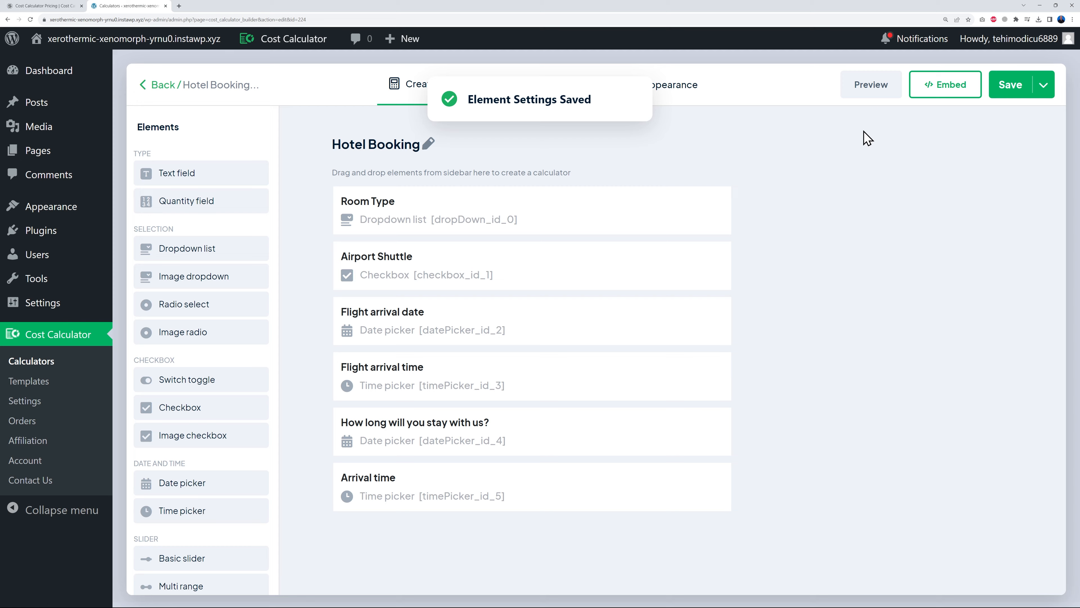
click(872, 90)
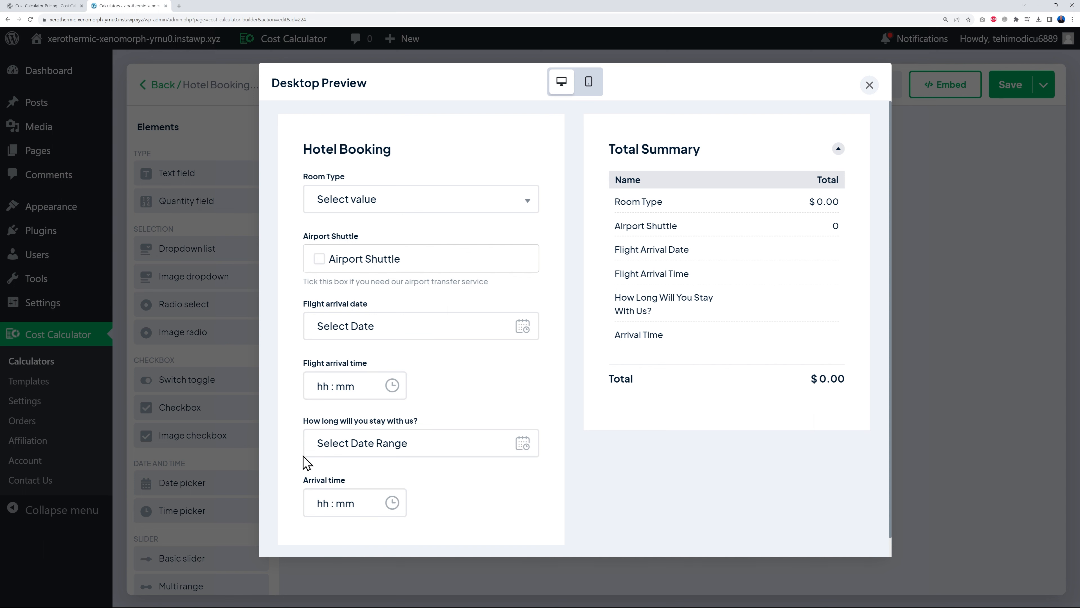
- Close the Hotel Booking preview and switch to the Conditions canvas
click(868, 86)
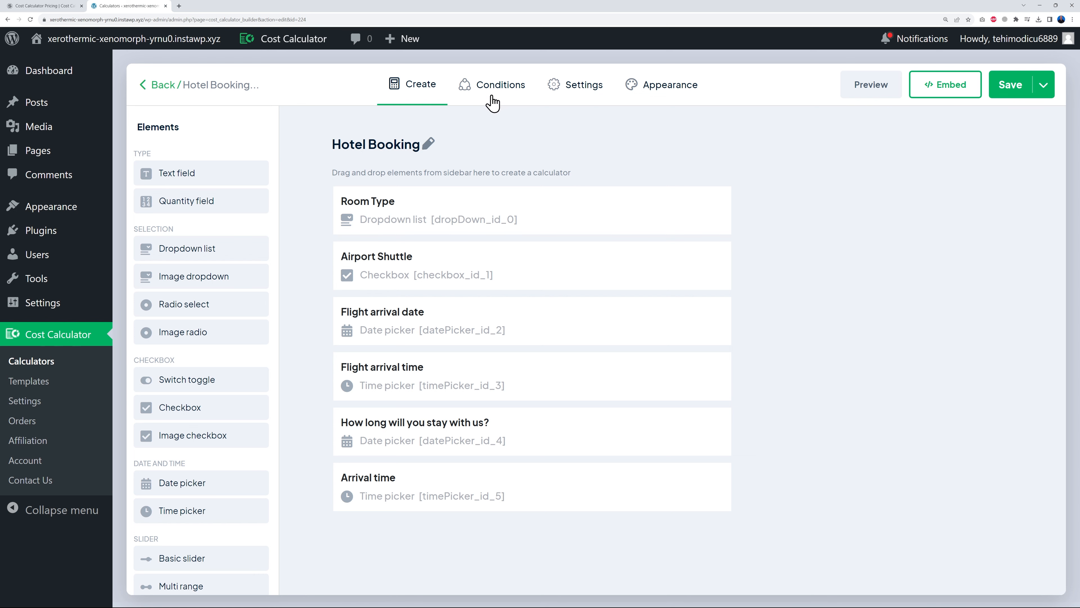
click(495, 87)
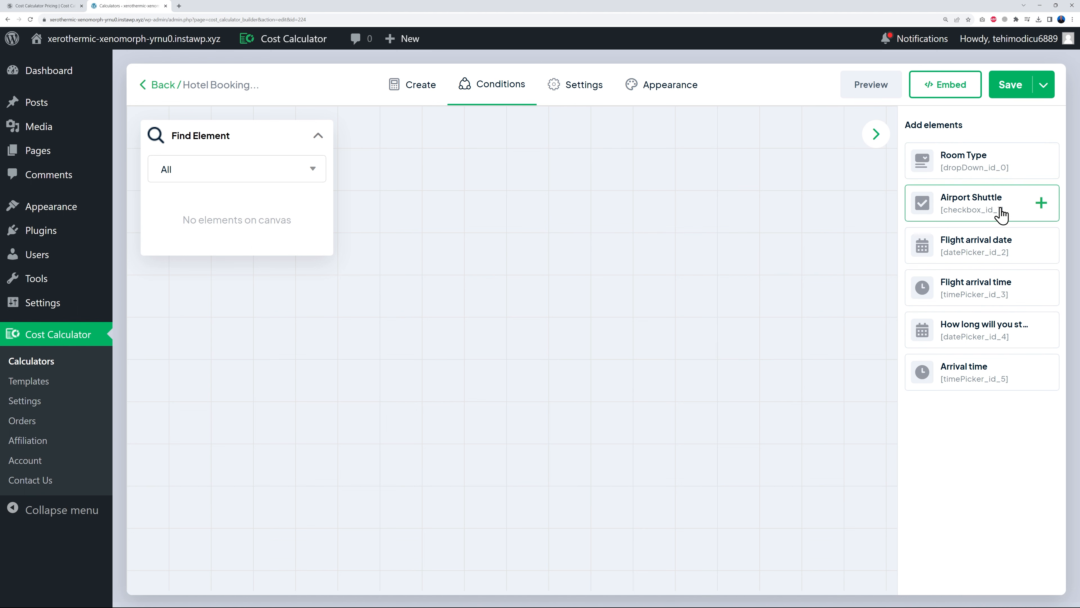
- Add Airport Shuttle, both flight fields, the stay-length question and Arrival time to the canvas
click(1041, 204)
drag(512, 340, 295, 300)
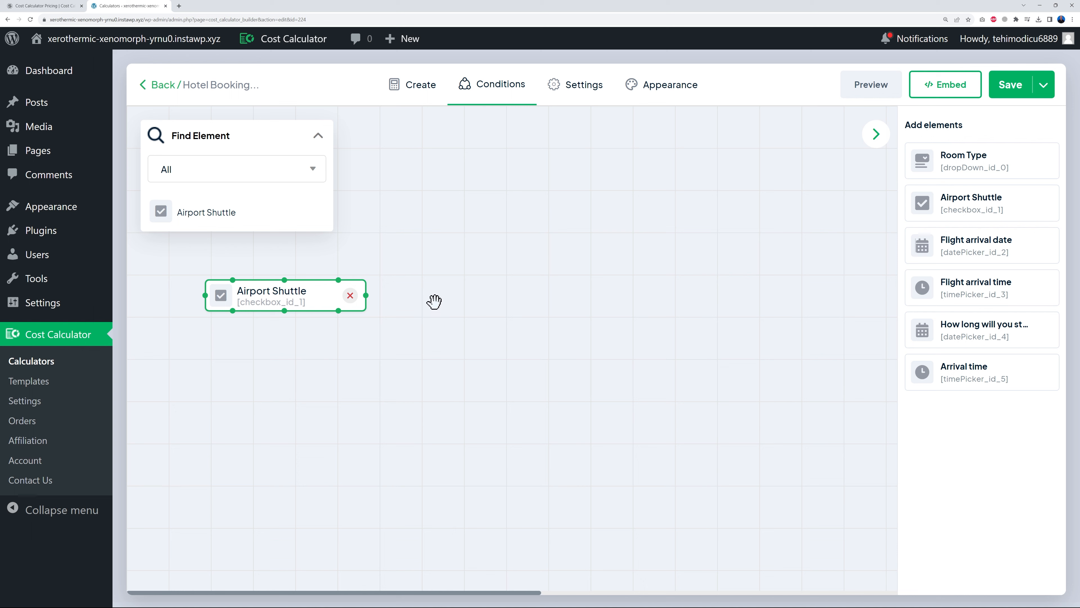
drag(289, 297, 465, 168)
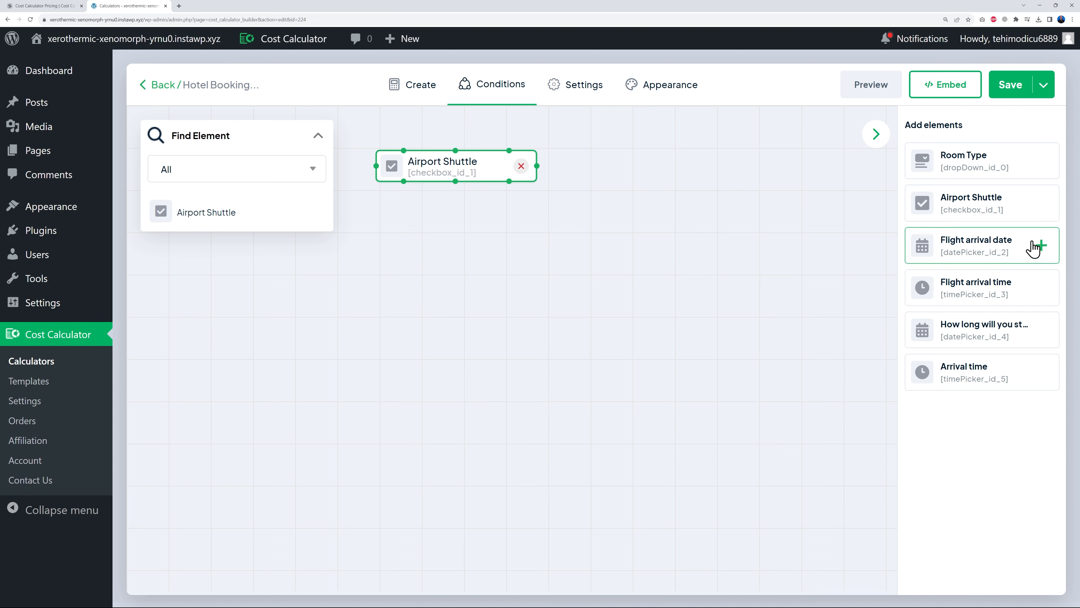
click(1042, 247)
drag(520, 340, 537, 224)
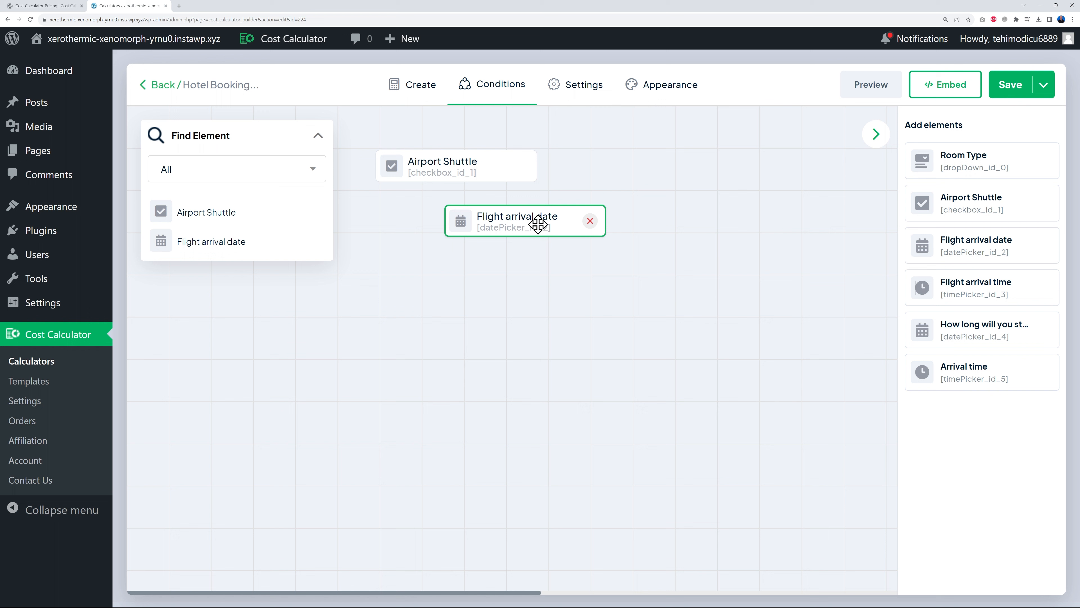
mouse_move(1046, 279)
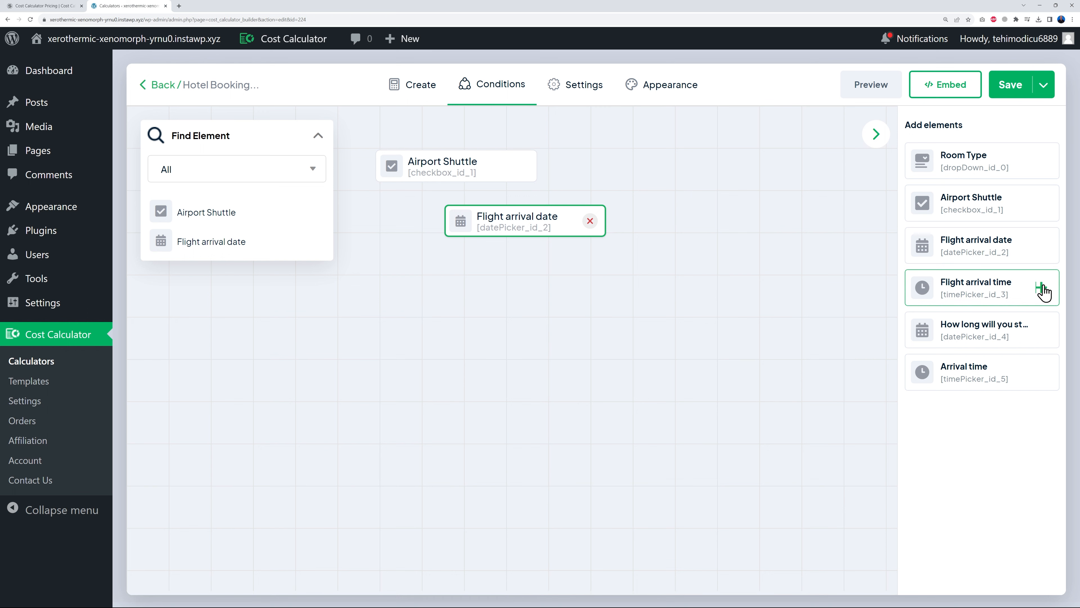
click(1041, 288)
drag(509, 352, 544, 270)
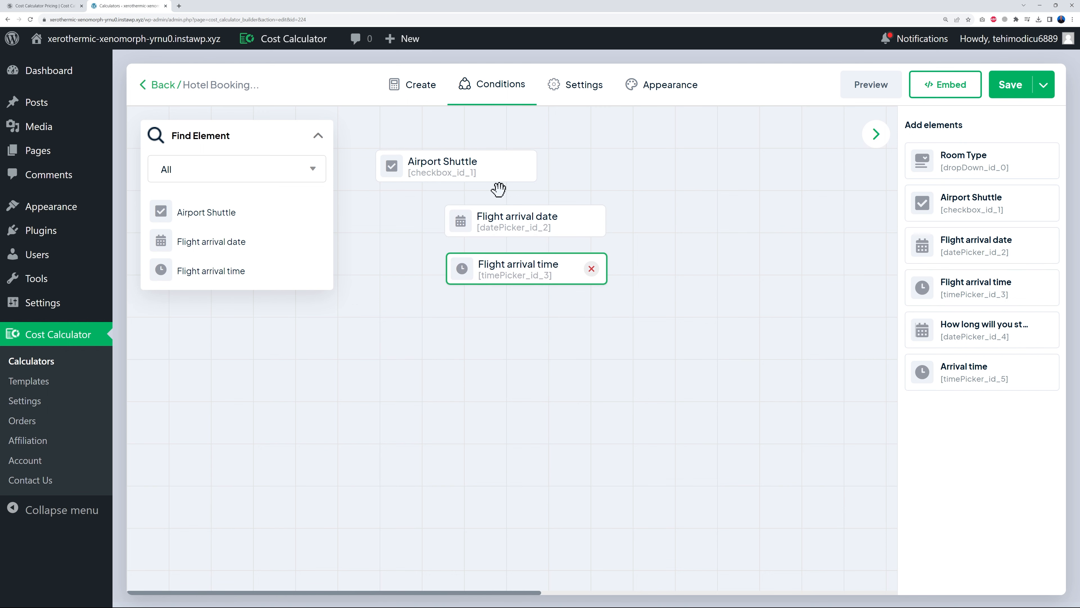
mouse_move(954, 342)
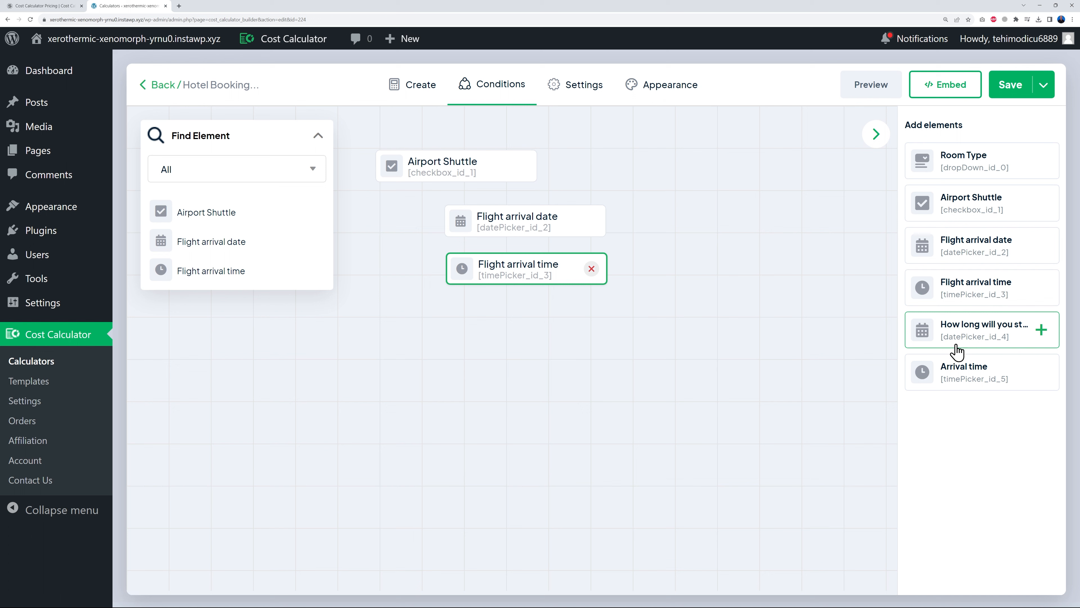
click(1042, 329)
drag(559, 352, 562, 390)
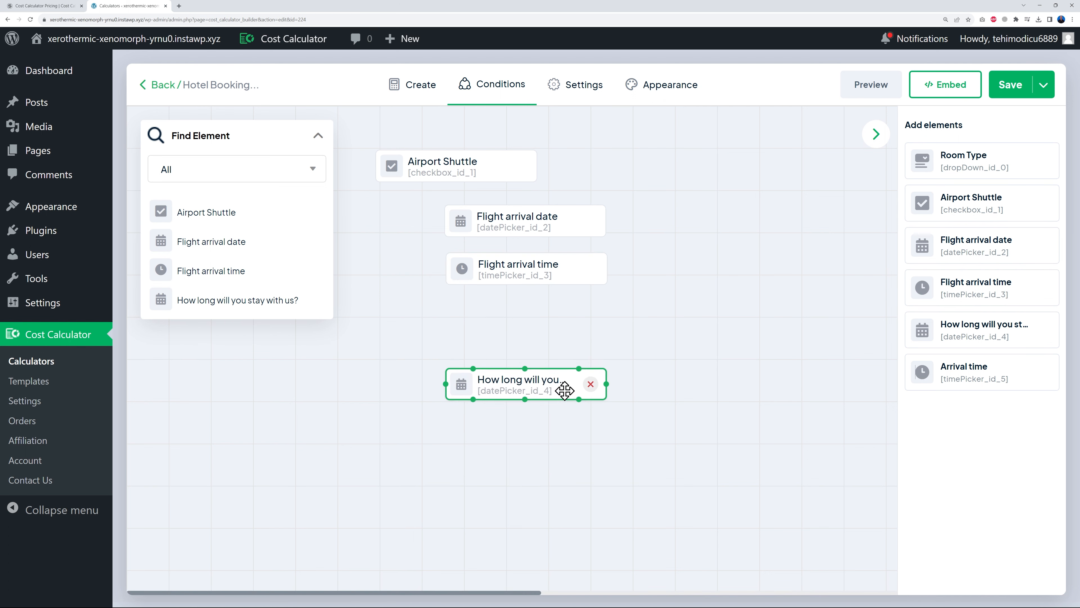
click(1044, 378)
drag(540, 350, 550, 437)
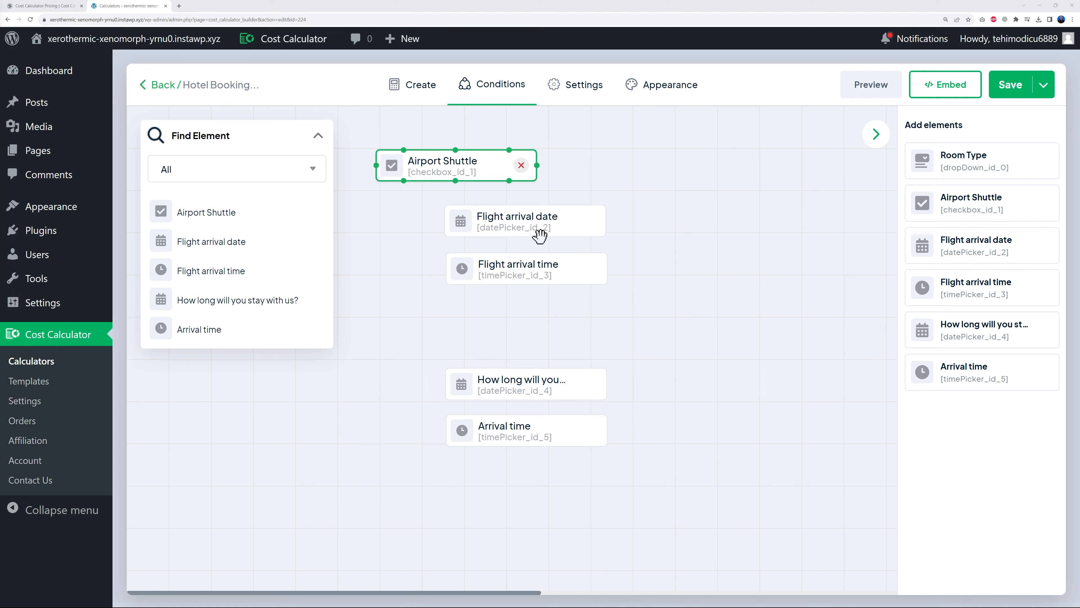
- Line the flight, stay-length and Arrival time nodes up in a column below Airport Shuttle
drag(513, 219, 629, 260)
drag(494, 272, 607, 300)
drag(576, 393, 676, 446)
drag(545, 445, 646, 508)
click(480, 169)
click(499, 168)
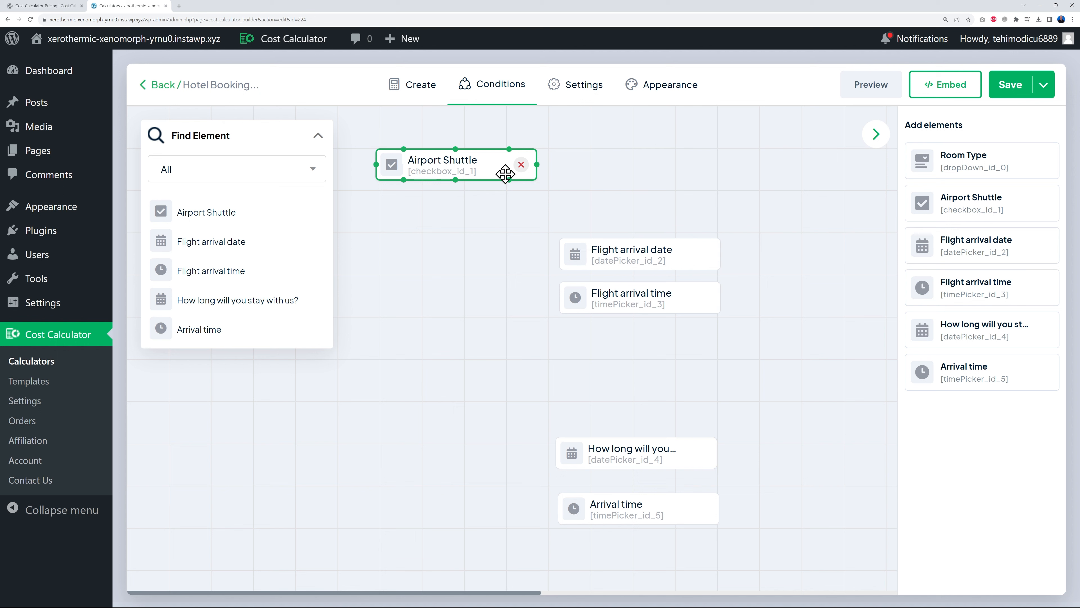
- Link Airport Shuttle to Flight arrival date with an 'Is not selected (option)' Airport Shuttle condition that hides it
mouse_move(509, 180)
mouse_down()
mouse_move(510, 211)
mouse_move(540, 241)
mouse_move(592, 258)
mouse_up()
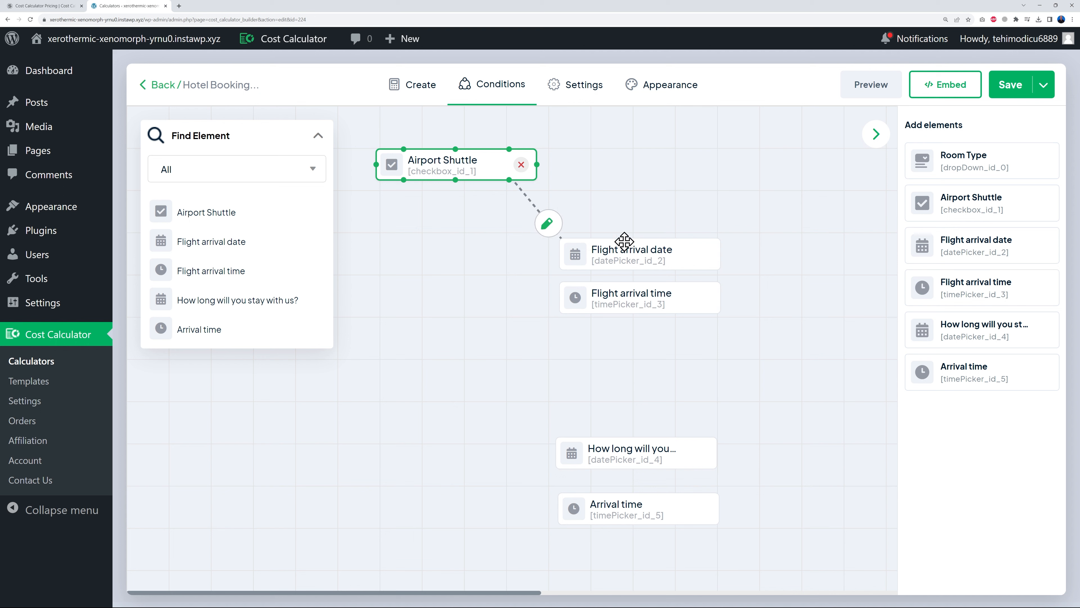
click(553, 232)
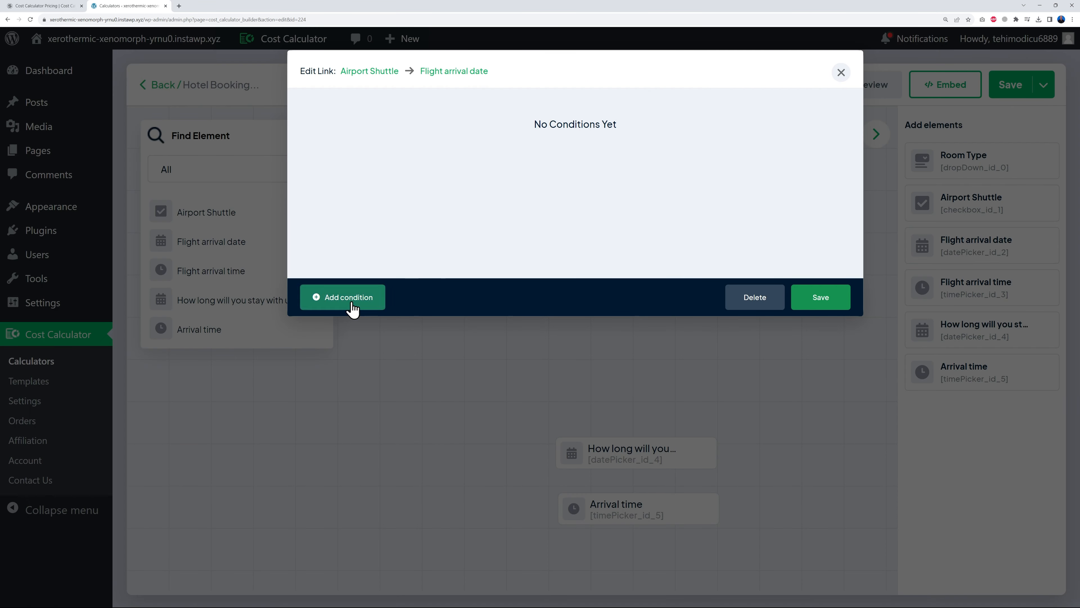
click(375, 299)
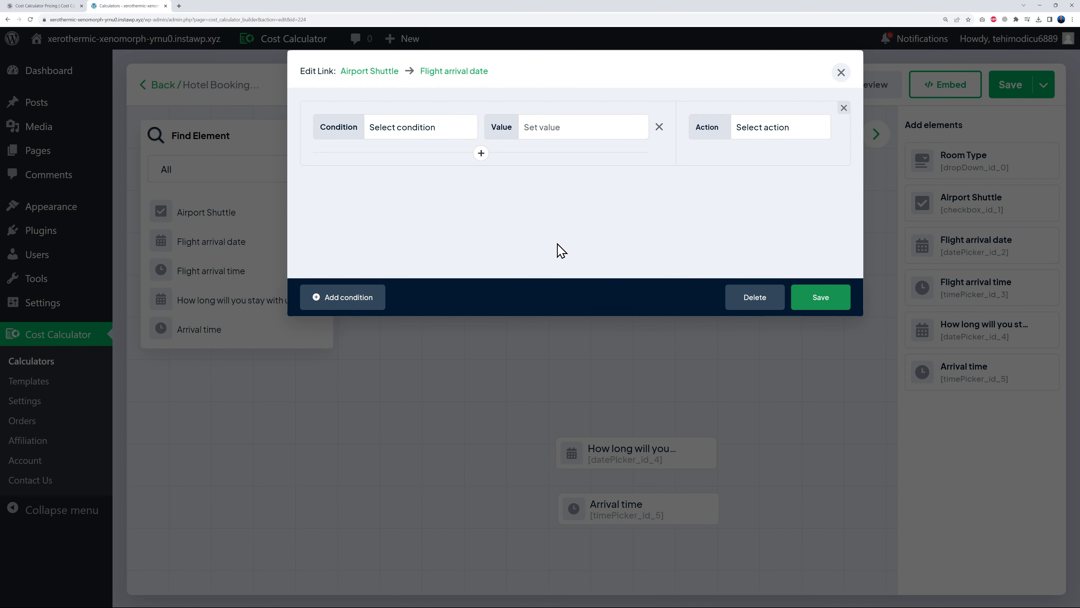
click(444, 136)
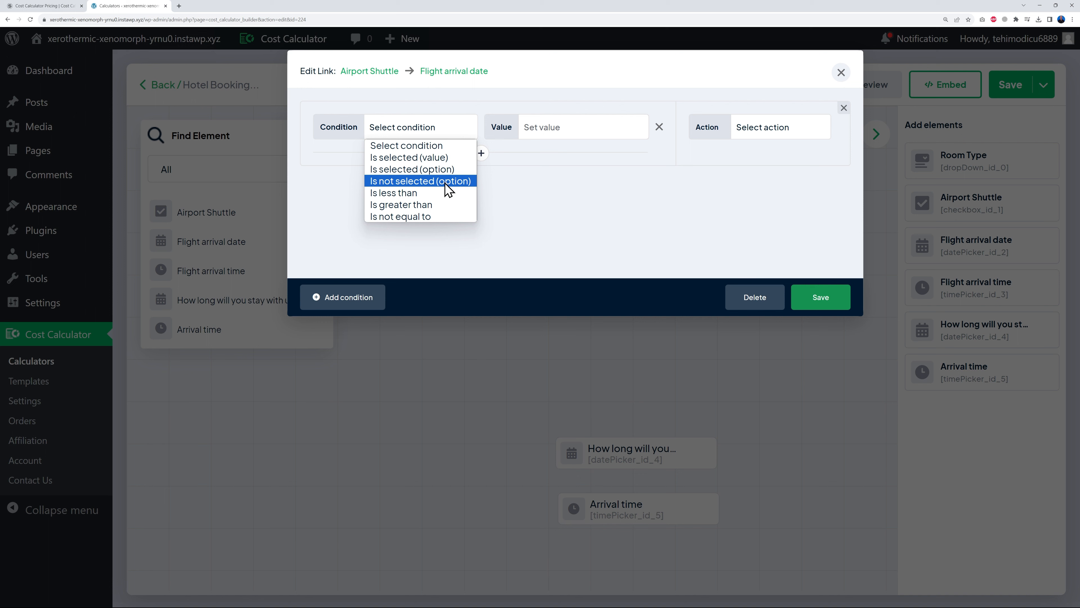
click(400, 183)
click(605, 133)
click(538, 152)
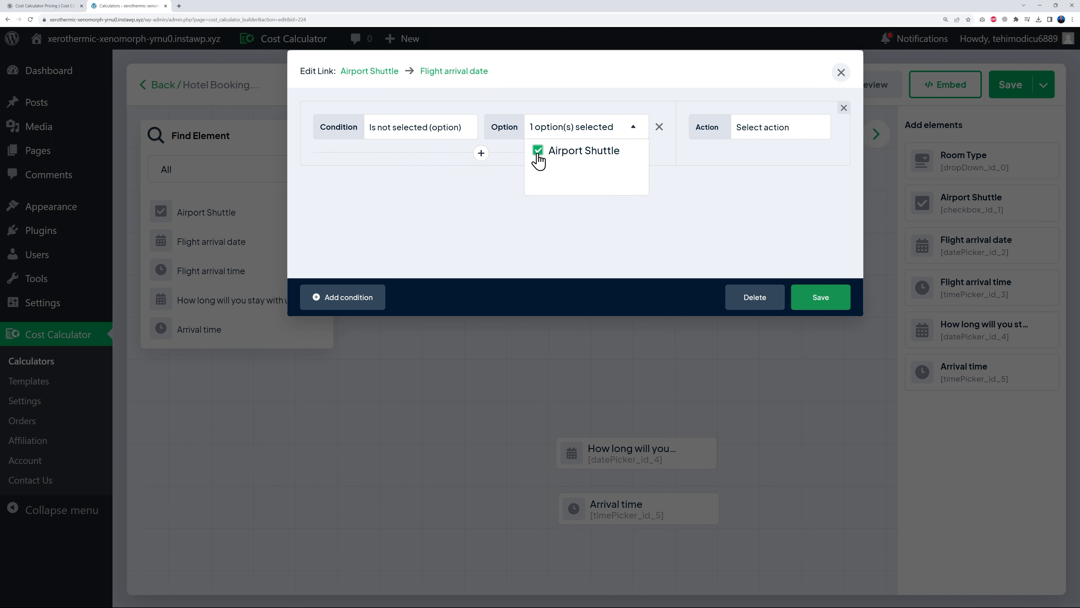
click(702, 210)
click(759, 140)
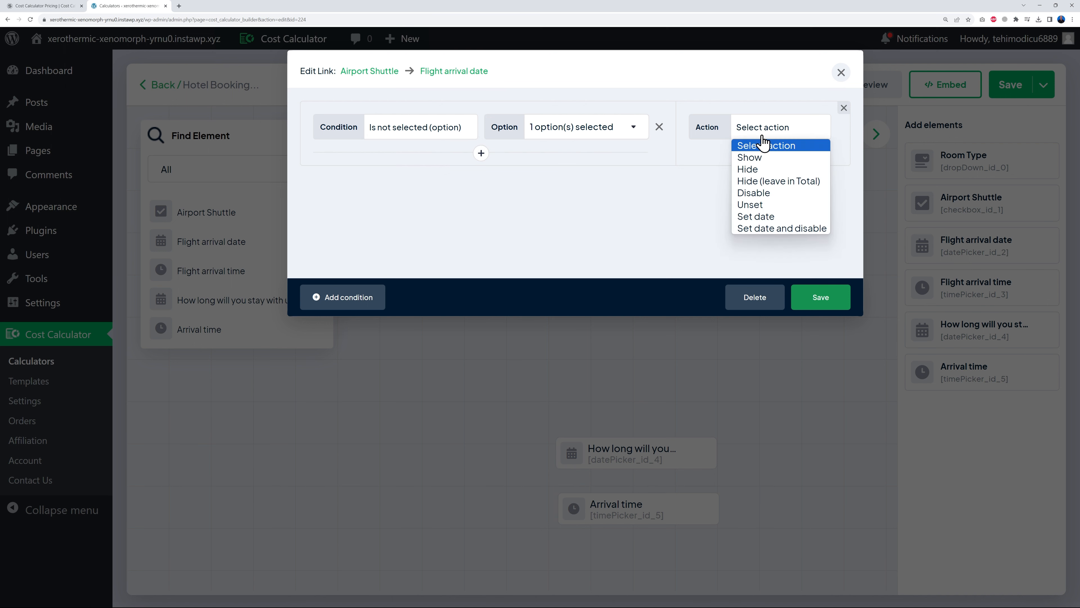
click(765, 175)
click(816, 302)
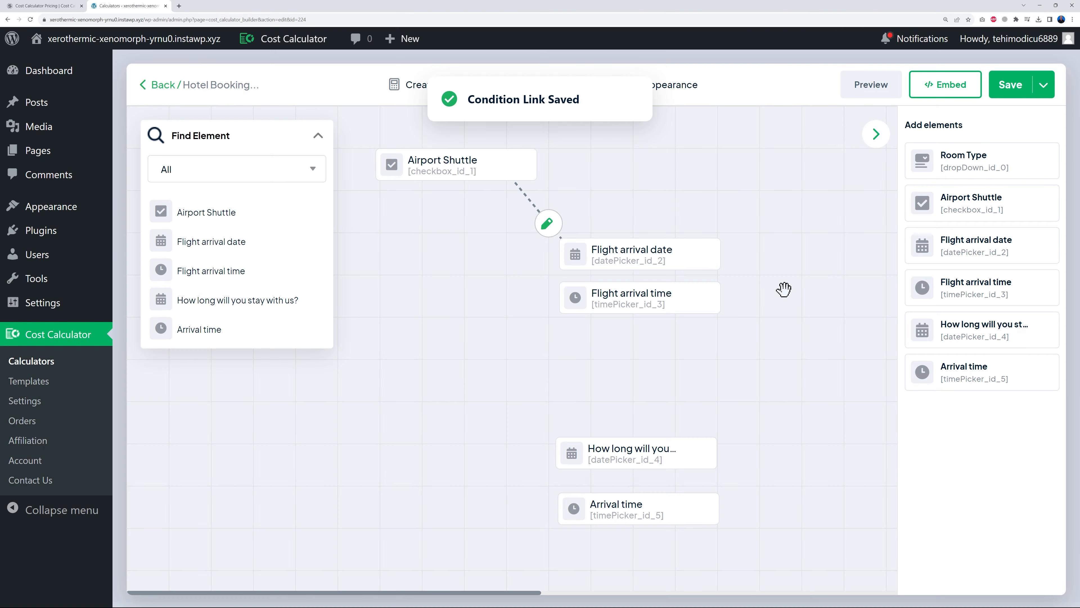
- Link Airport Shuttle to Flight arrival time with the same 'Is not selected' Hide condition
click(462, 167)
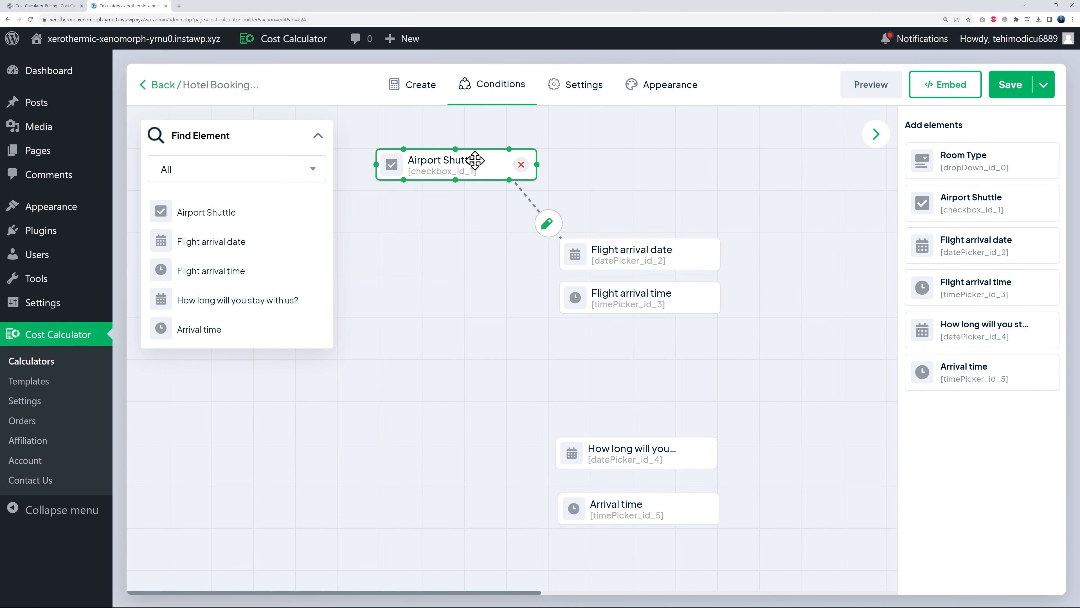
click(459, 176)
click(458, 176)
mouse_move(455, 179)
mouse_down()
mouse_move(473, 219)
mouse_move(574, 303)
mouse_up()
click(521, 245)
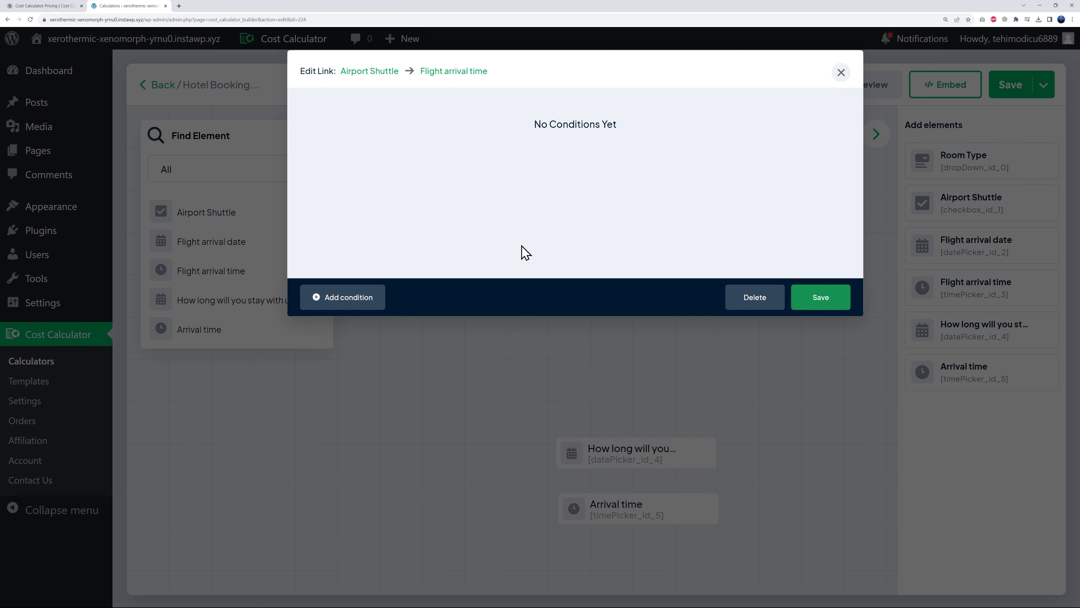
click(344, 312)
click(434, 130)
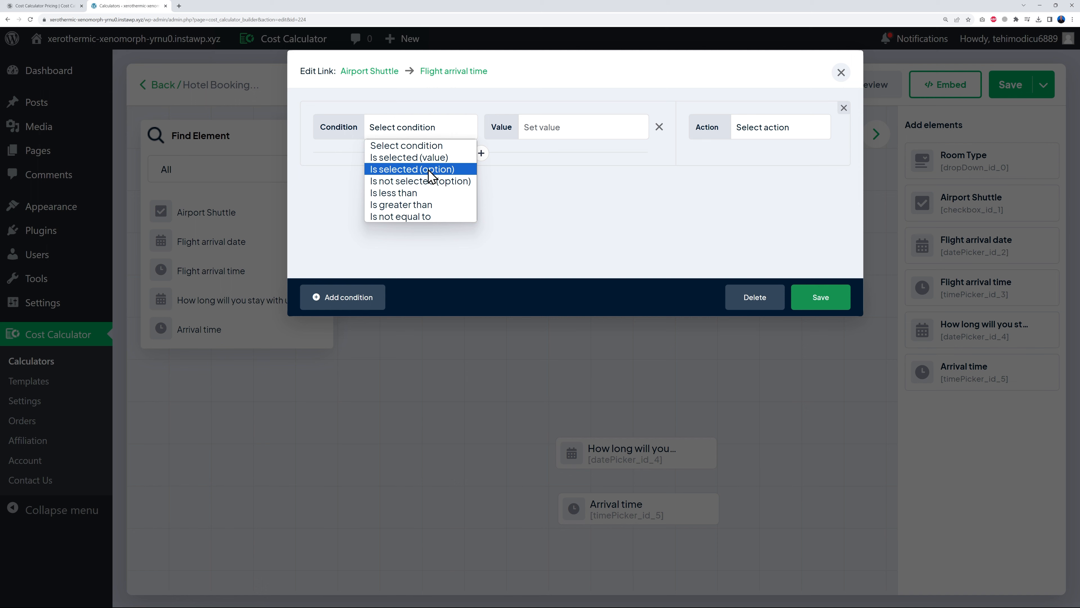
click(447, 179)
click(538, 150)
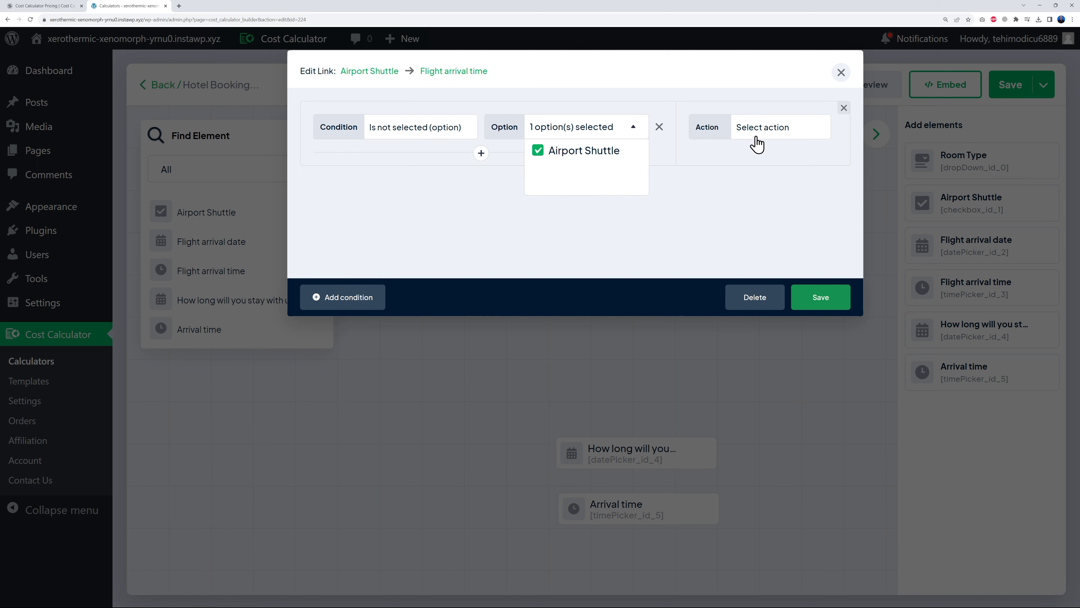
click(756, 136)
click(772, 171)
click(813, 304)
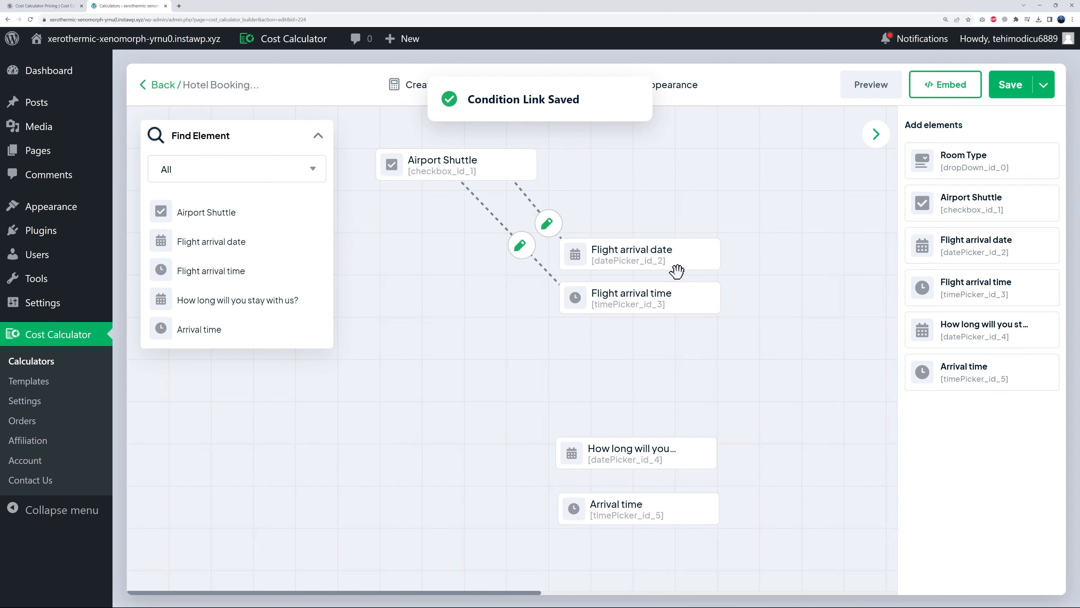
click(871, 85)
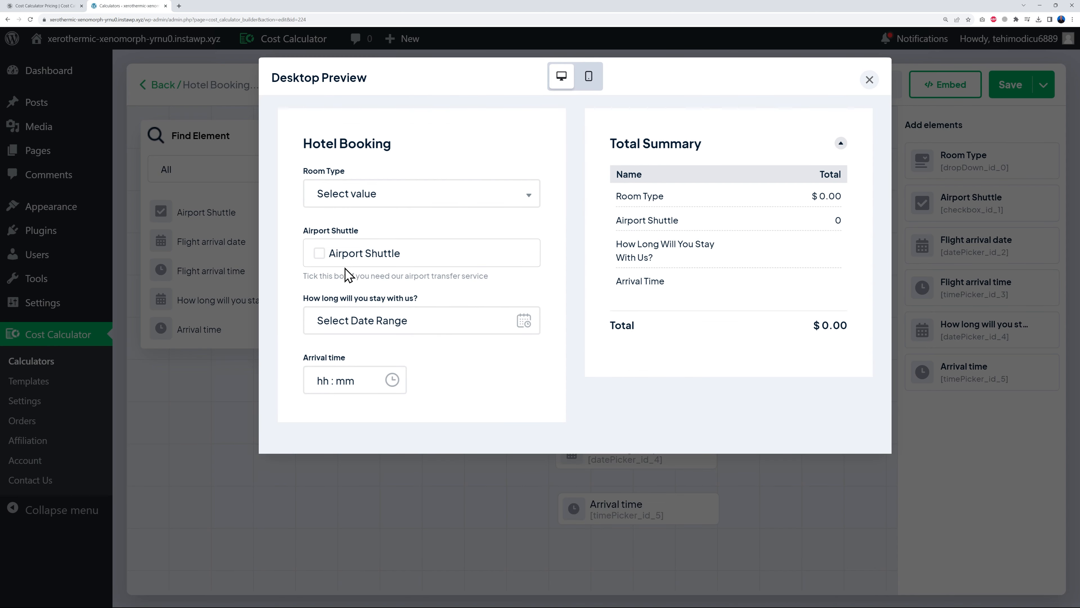
click(318, 255)
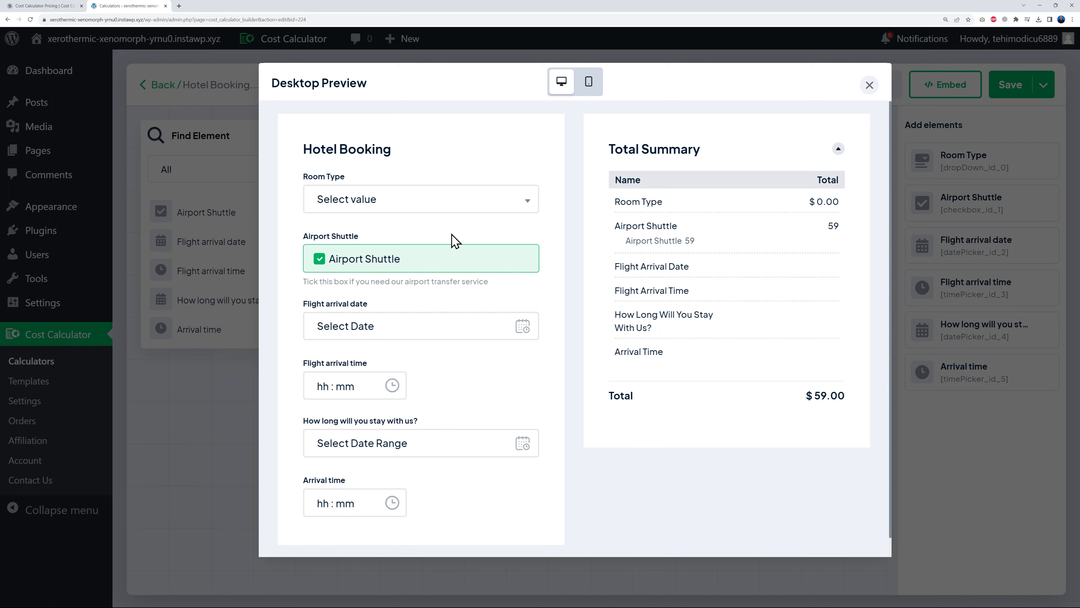
click(869, 86)
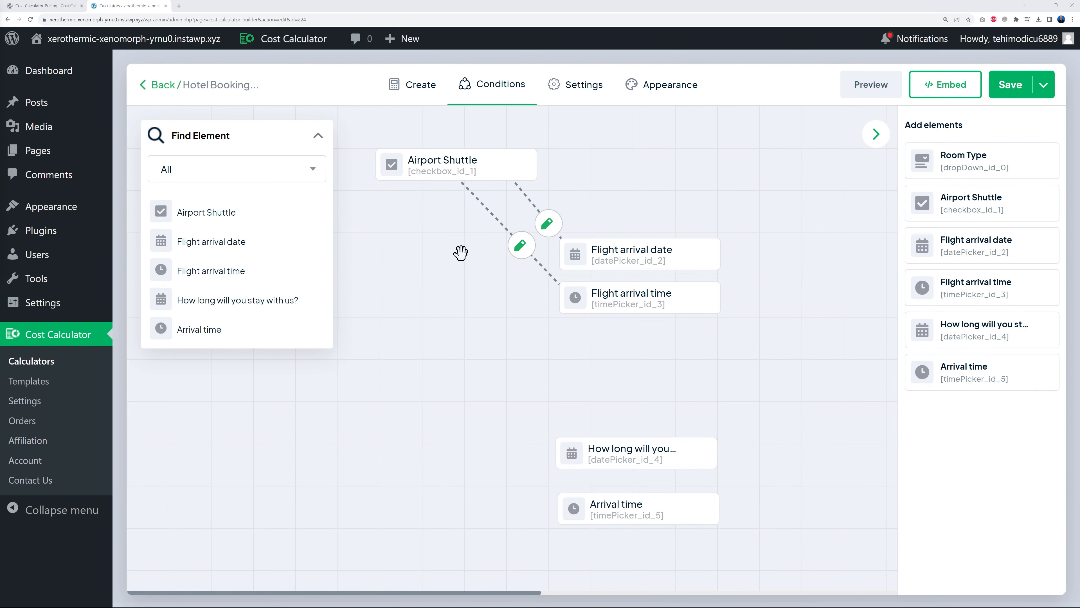
- Link Airport Shuttle to the stay-length question, hiding it when Airport Shuttle 'Is selected (option)'
click(410, 177)
mouse_move(404, 180)
mouse_down()
mouse_move(419, 273)
mouse_move(528, 432)
mouse_move(589, 455)
mouse_up()
click(494, 331)
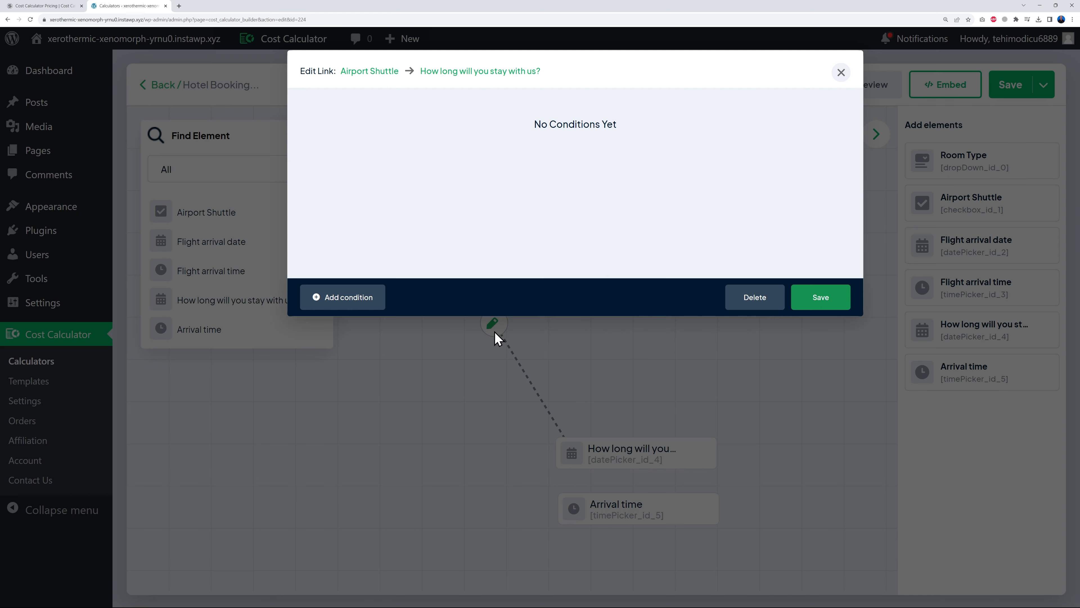
click(374, 296)
click(419, 133)
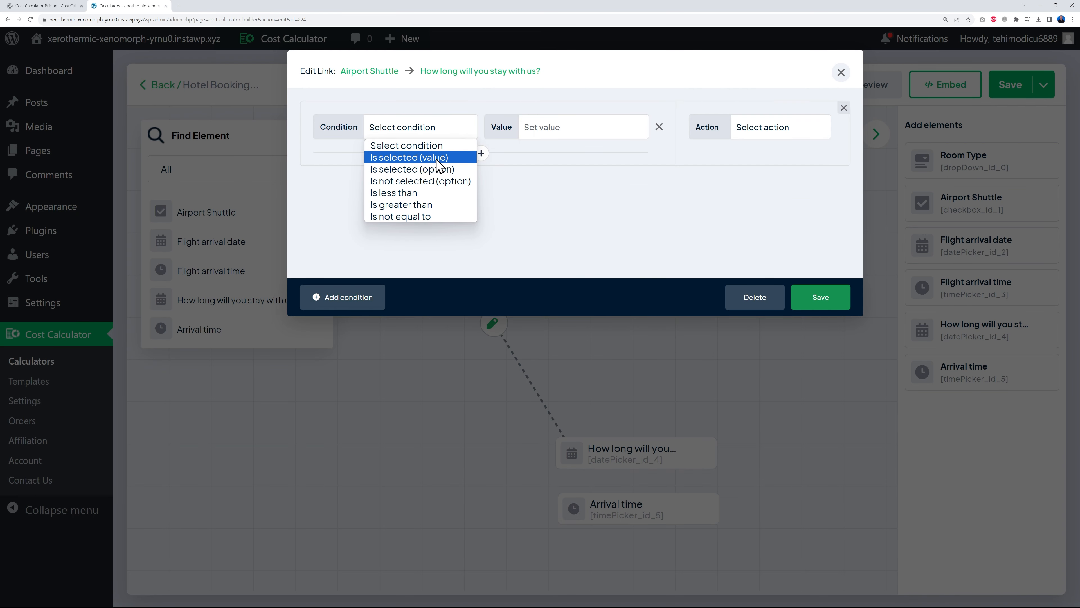
click(433, 170)
click(570, 129)
click(566, 153)
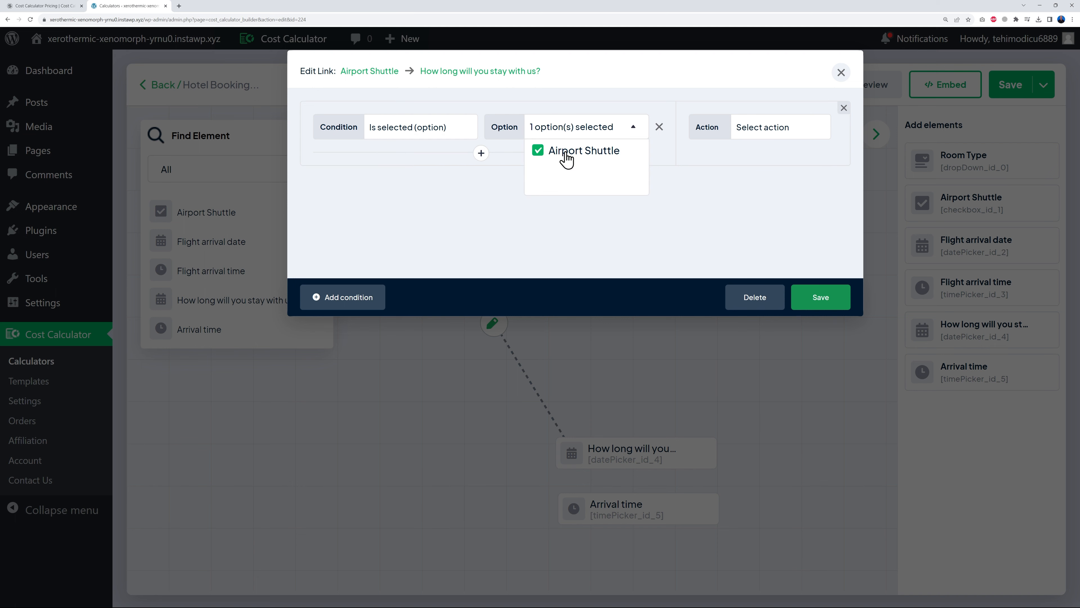
click(790, 132)
click(783, 172)
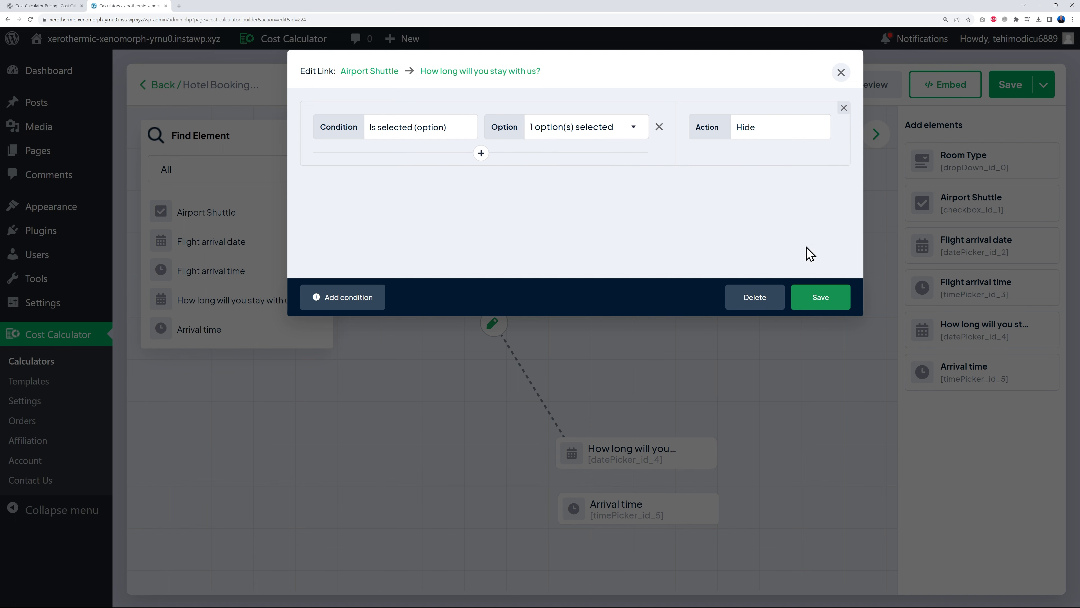
click(817, 298)
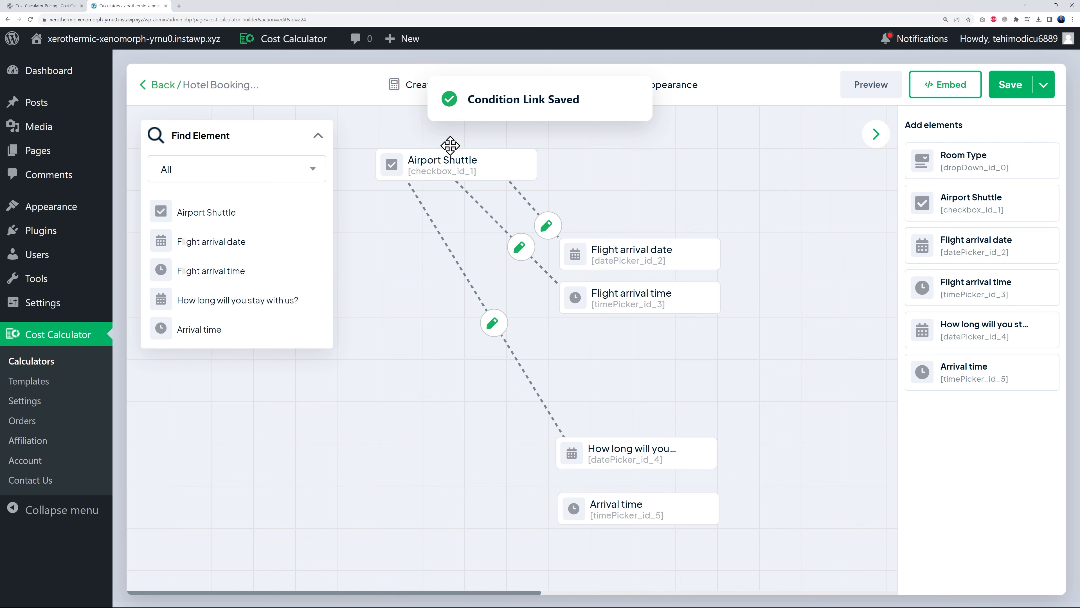
- Link Airport Shuttle to Arrival time with the same 'Is selected' Hide condition
click(439, 160)
mouse_move(373, 163)
mouse_down()
mouse_move(366, 206)
mouse_move(511, 448)
mouse_move(573, 511)
mouse_up()
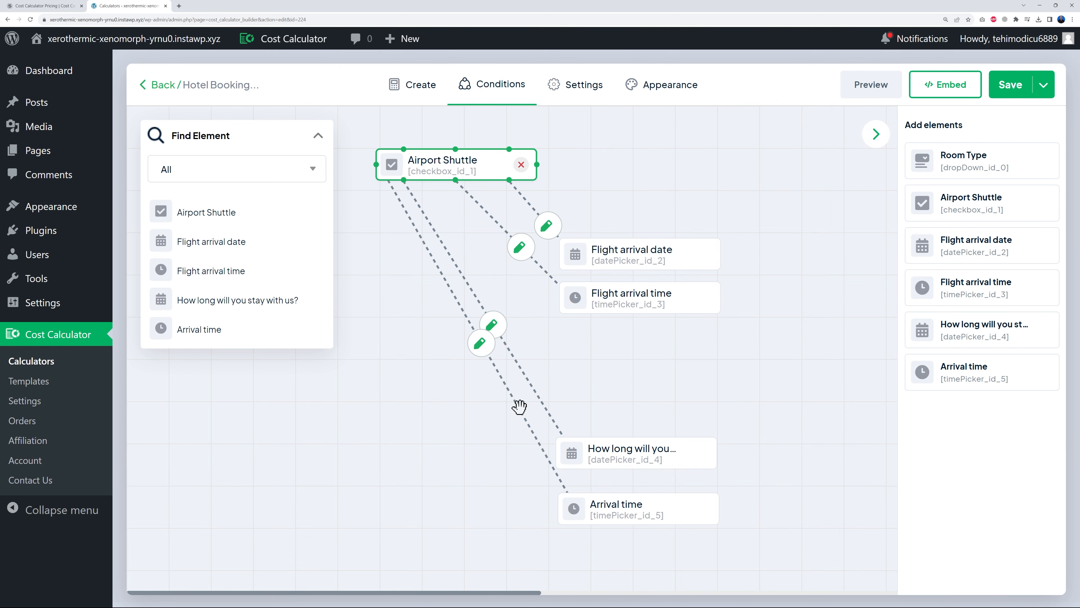
click(480, 343)
click(365, 300)
click(431, 127)
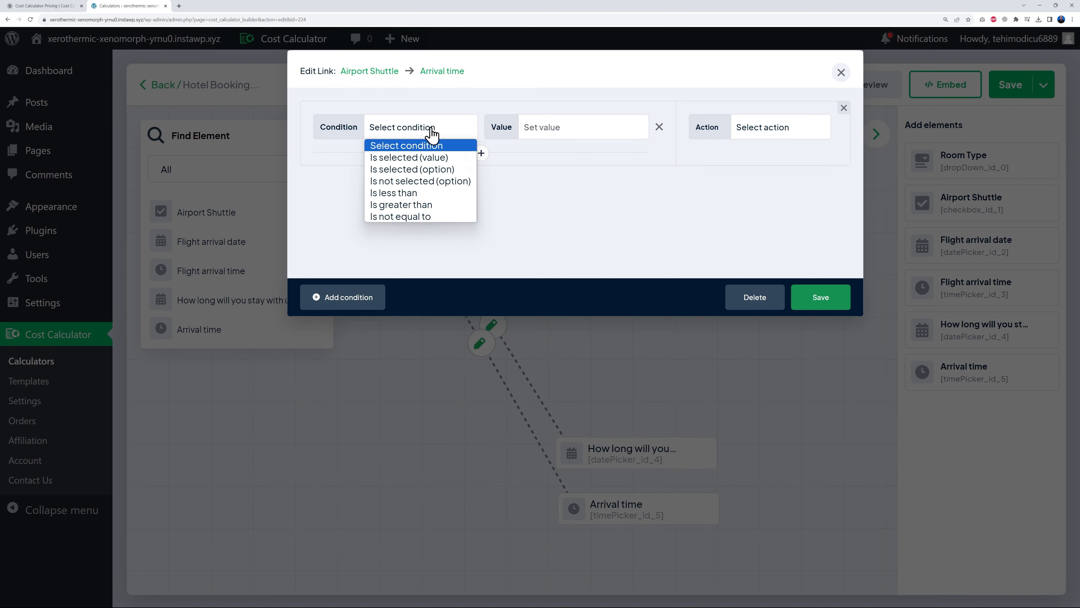
click(423, 169)
click(572, 130)
click(552, 158)
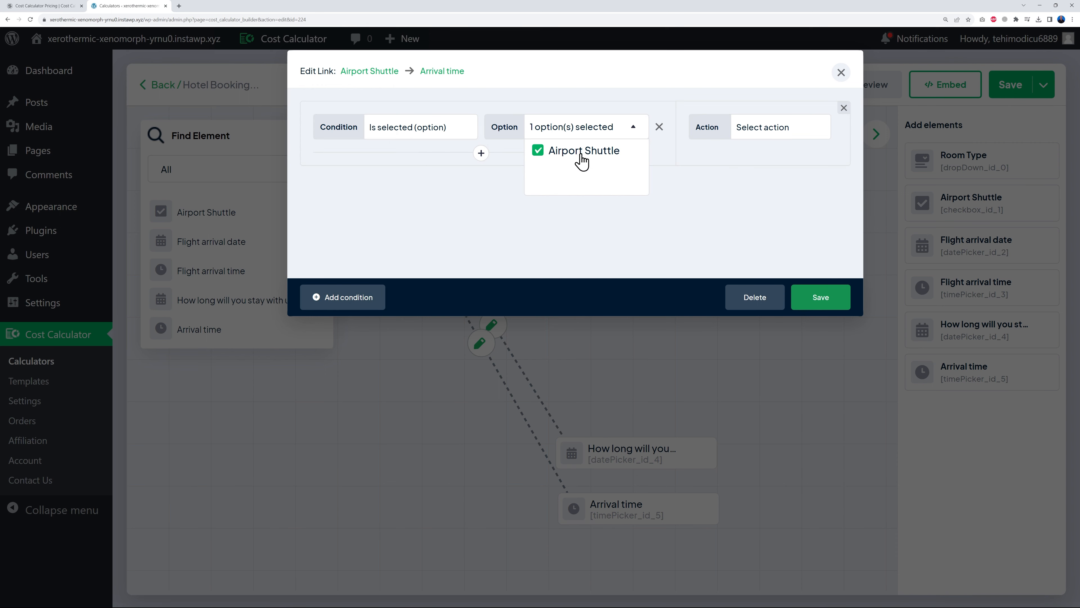
click(776, 128)
click(769, 170)
click(813, 294)
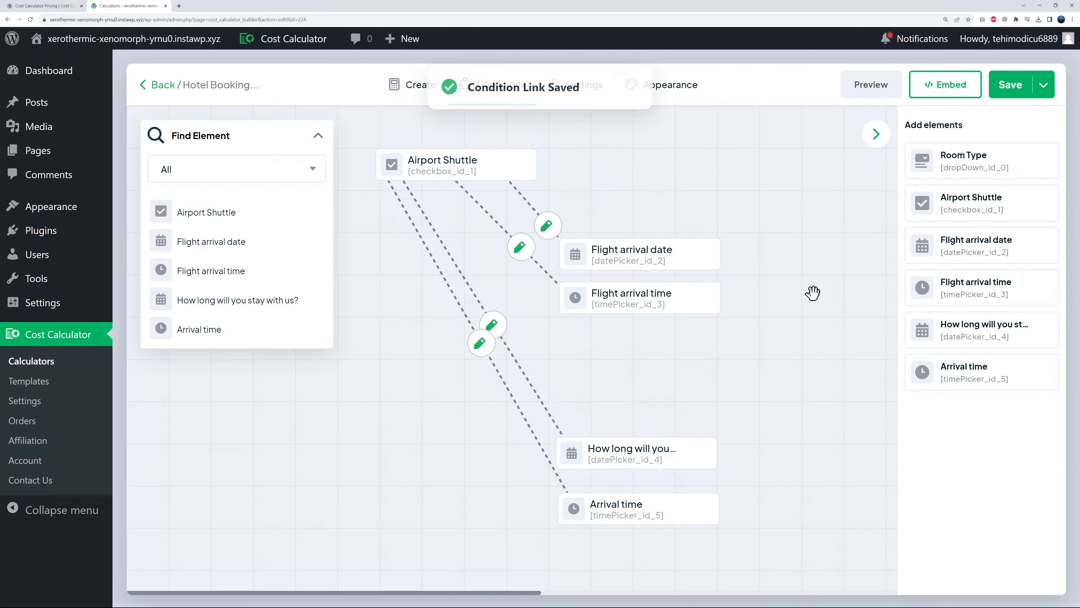
click(870, 99)
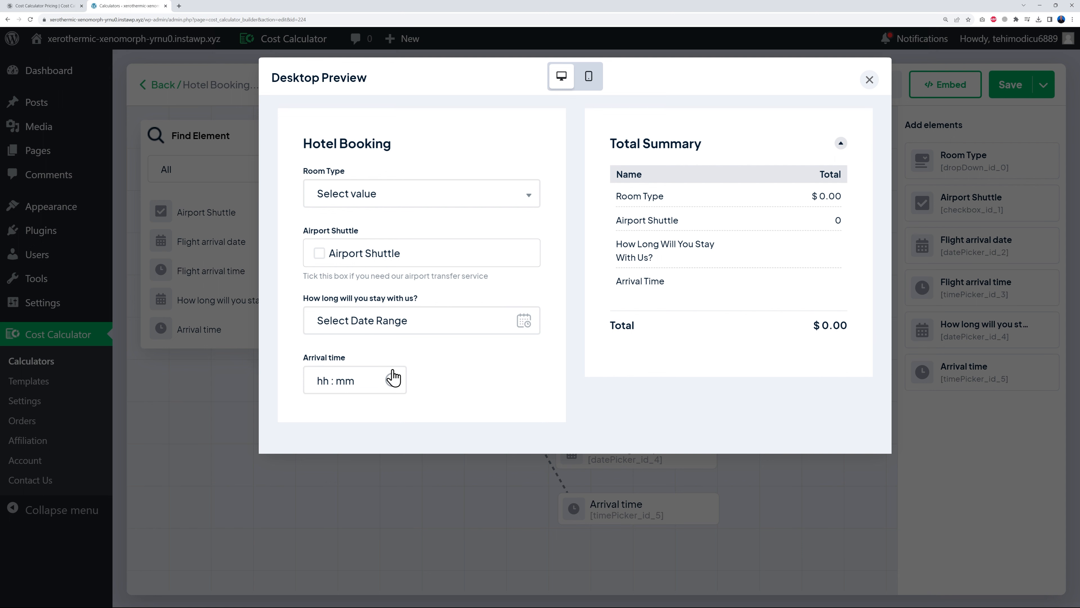
- Tick Airport Shuttle in the preview to confirm the flight fields replace stay-length and Arrival time, totalling $59.00
click(319, 253)
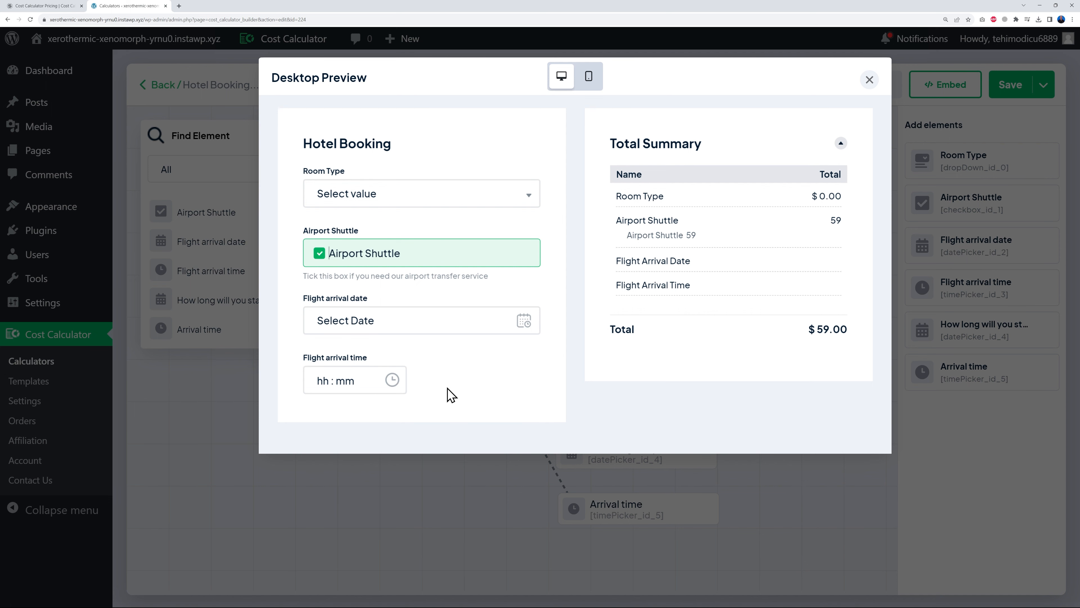
click(869, 83)
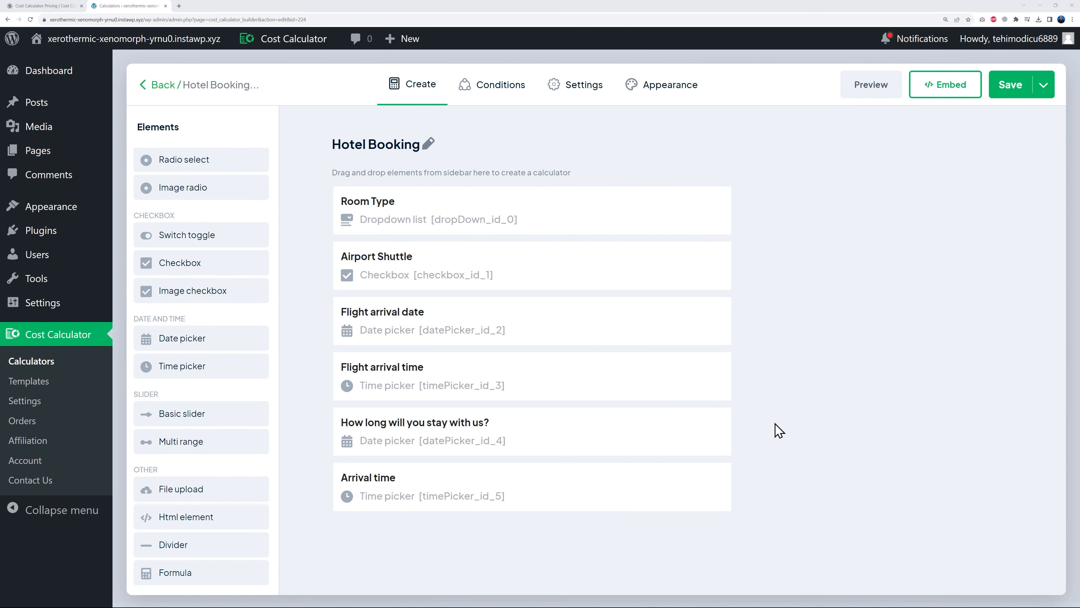
- Add a required Quantity field named Number of adults with Min 1 and Max 2, and save it
scroll(225, 380, up, 3)
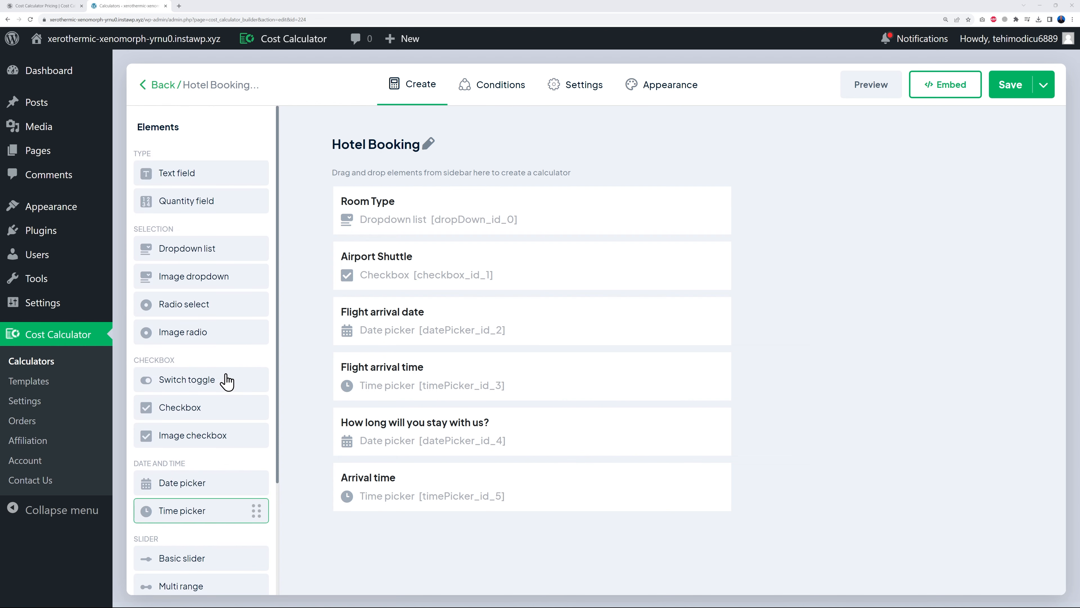
drag(234, 201, 425, 551)
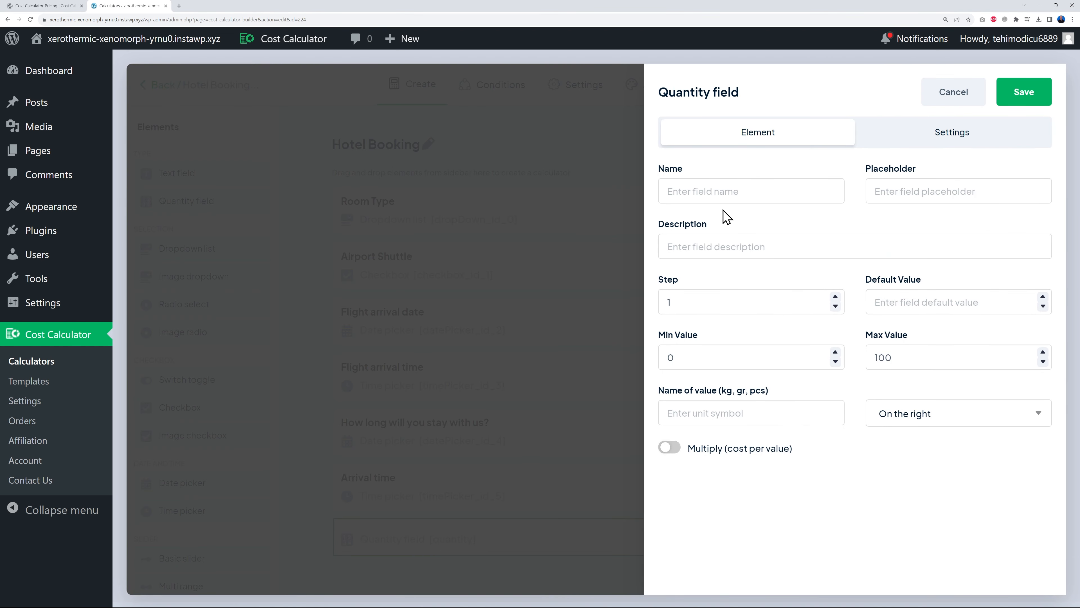
click(715, 196)
text(Number of adults)
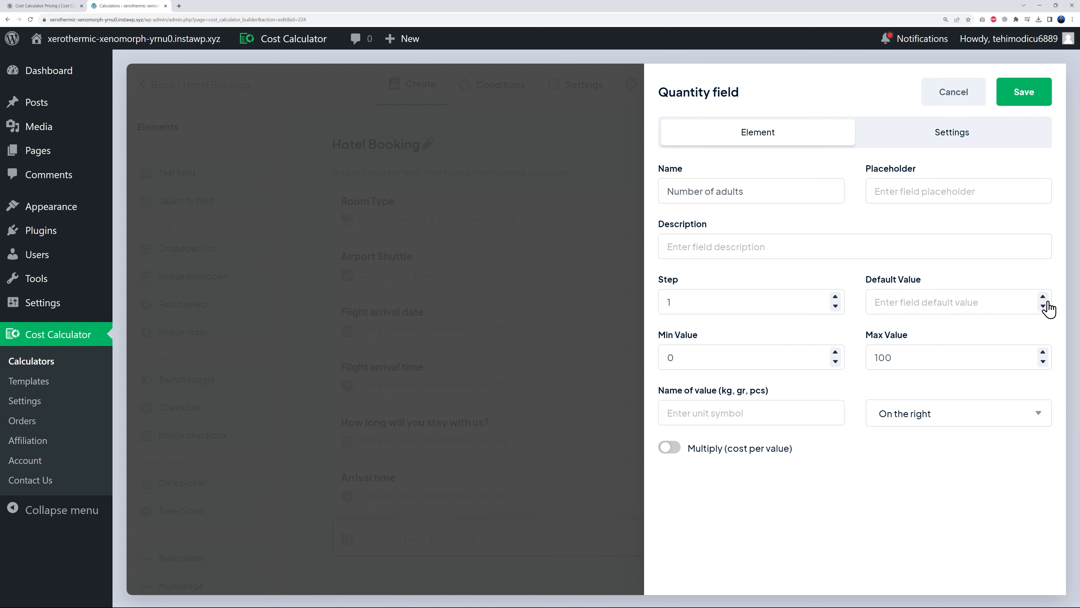
drag(876, 359, 918, 356)
click(836, 352)
click(962, 135)
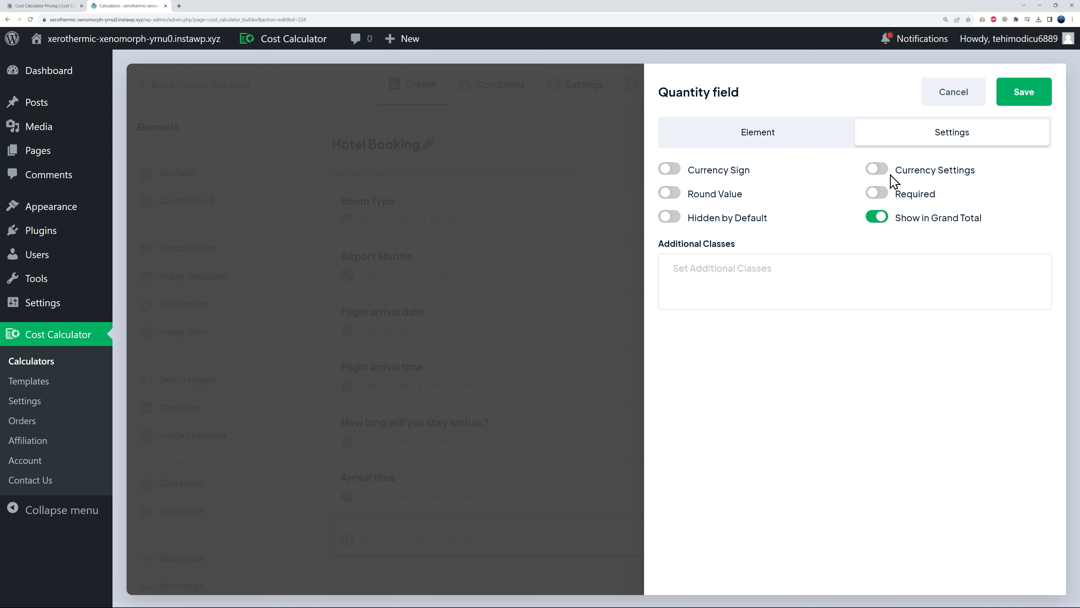
click(876, 193)
click(769, 141)
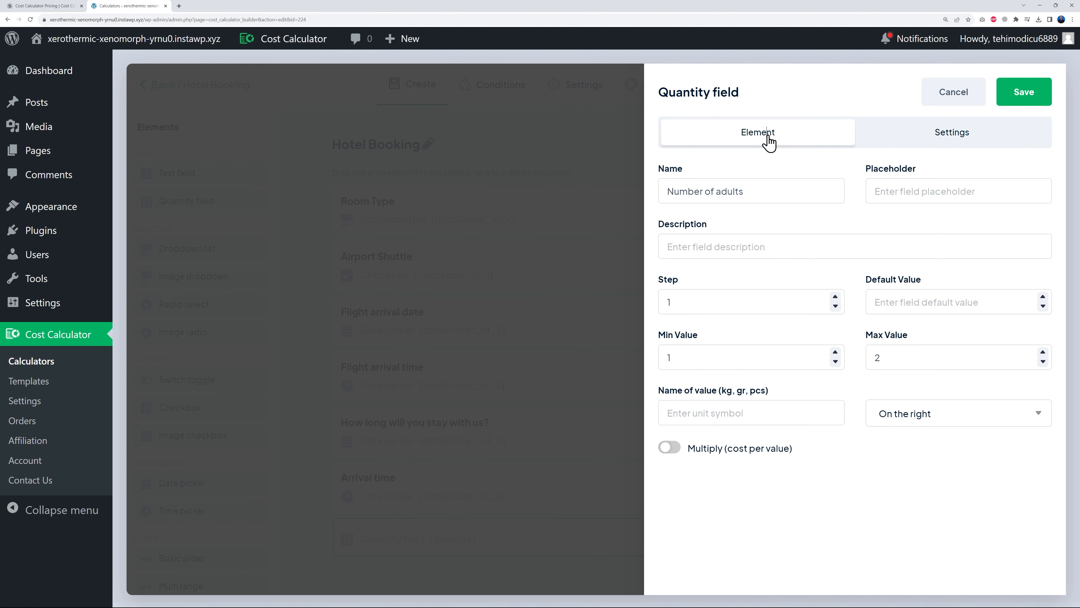
click(1009, 94)
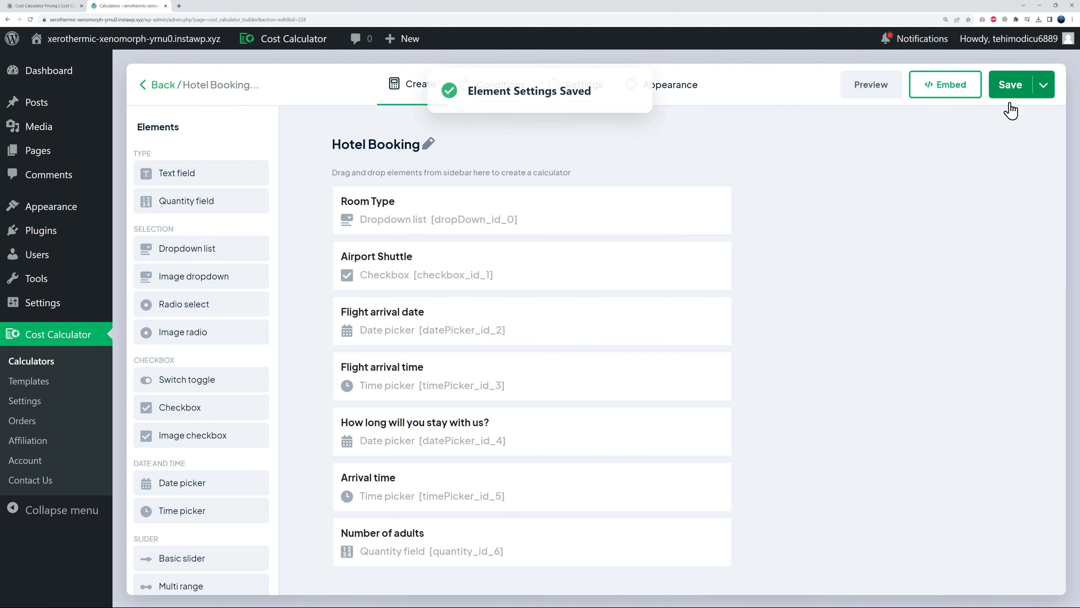
- Add a required Quantity field named Number of Children ranging 0 to 2, and save it
drag(251, 201, 437, 579)
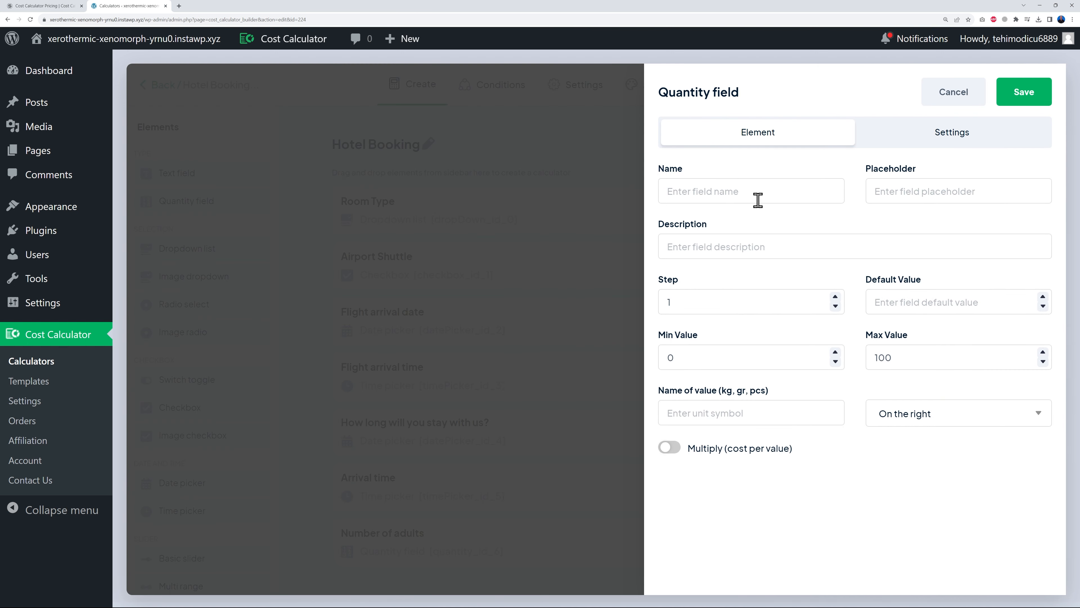
text(Number of Children)
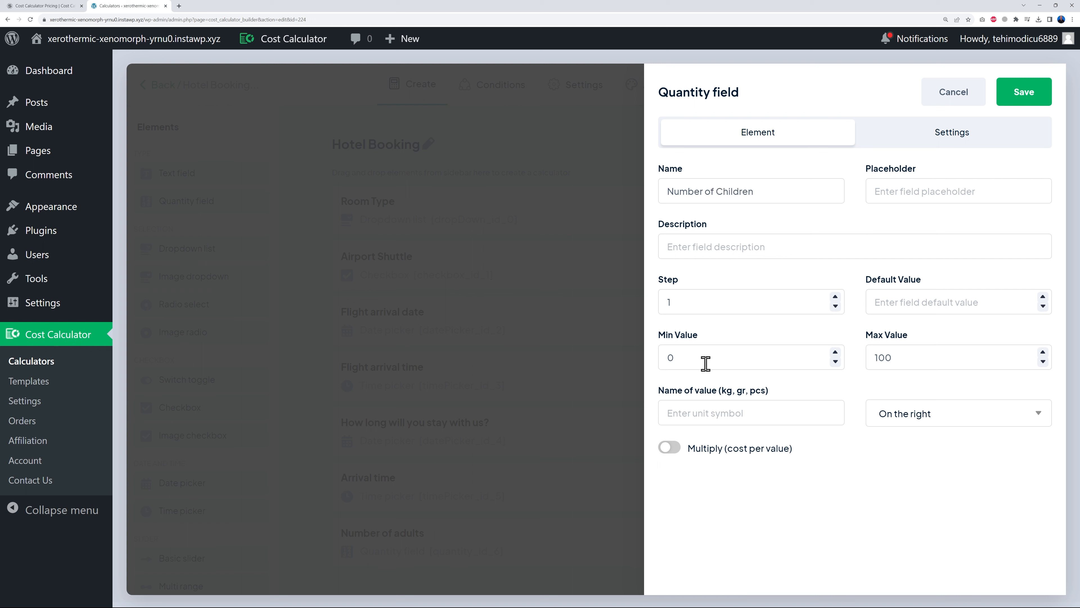
double_click(674, 355)
double_click(873, 359)
click(835, 361)
click(965, 137)
click(877, 194)
click(1024, 97)
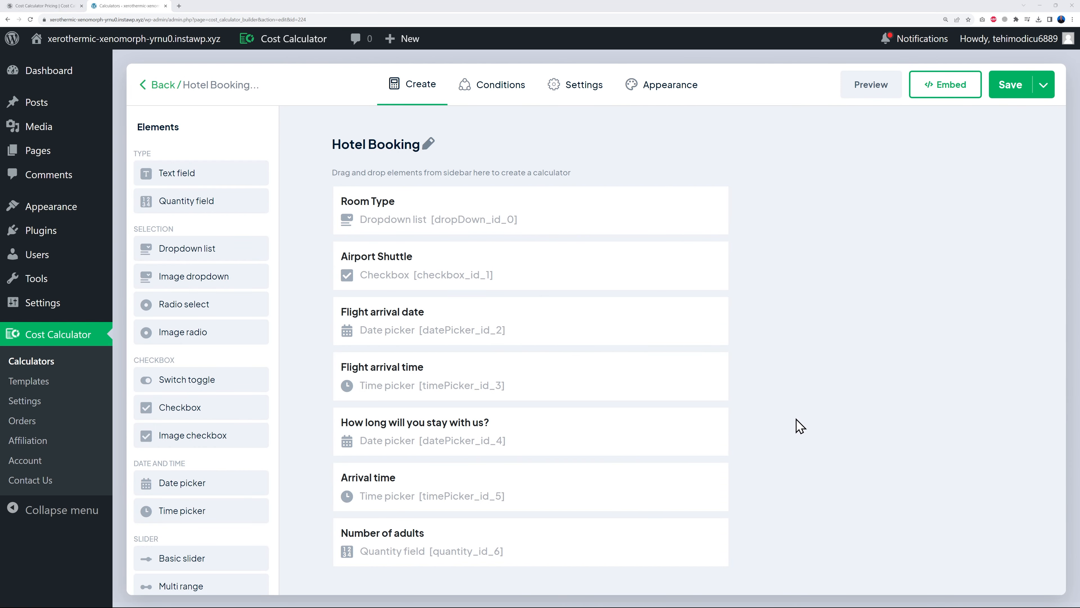
- Add a Dropdown list with options Breakfast at 9.99 and Dinner at 24.99
drag(221, 261, 434, 574)
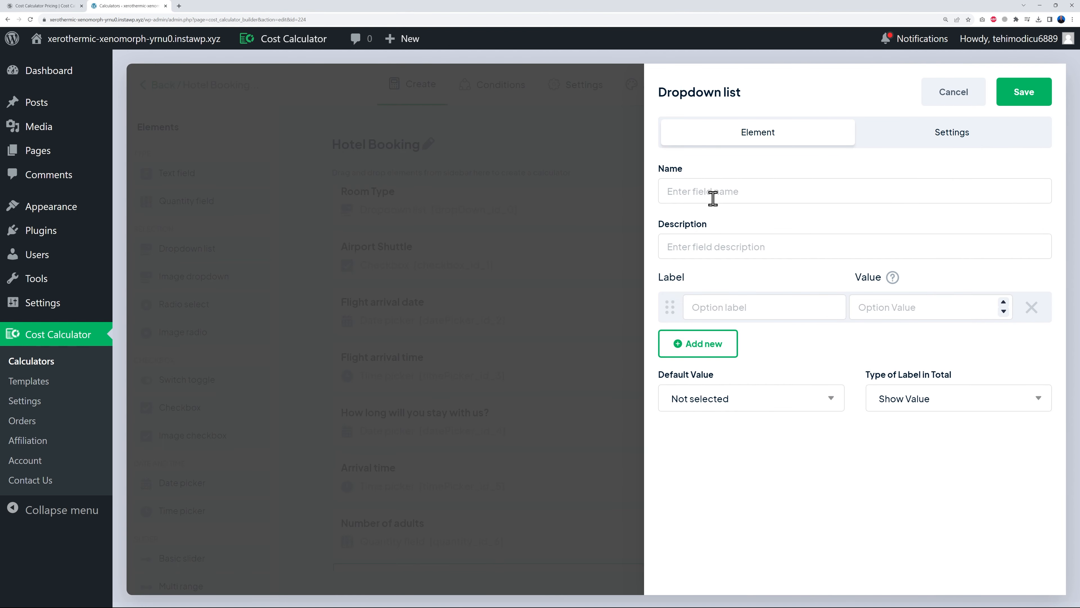
text(Addons)
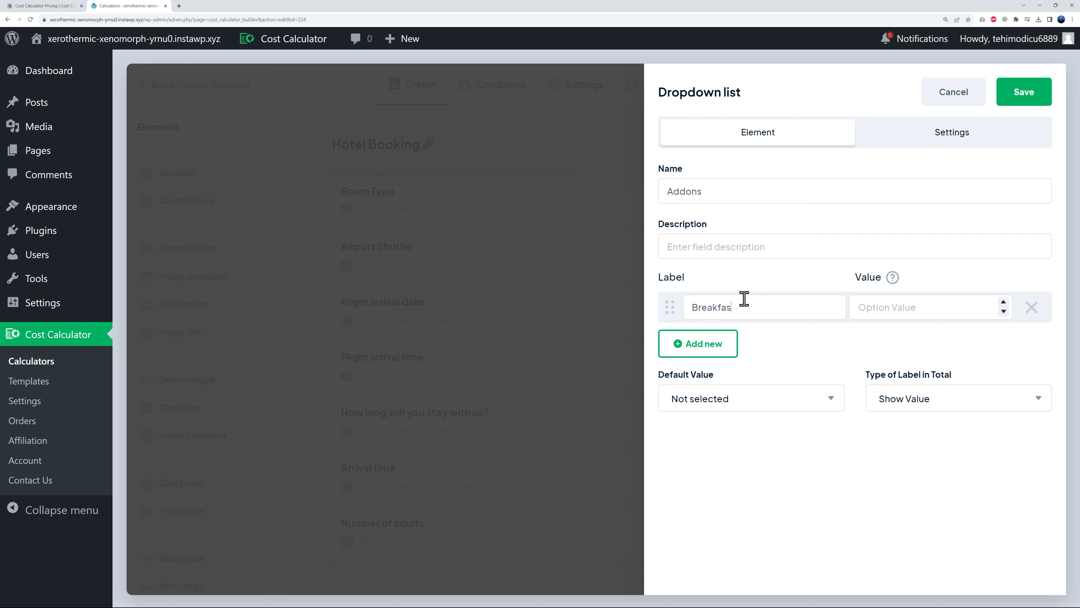
text(9.99)
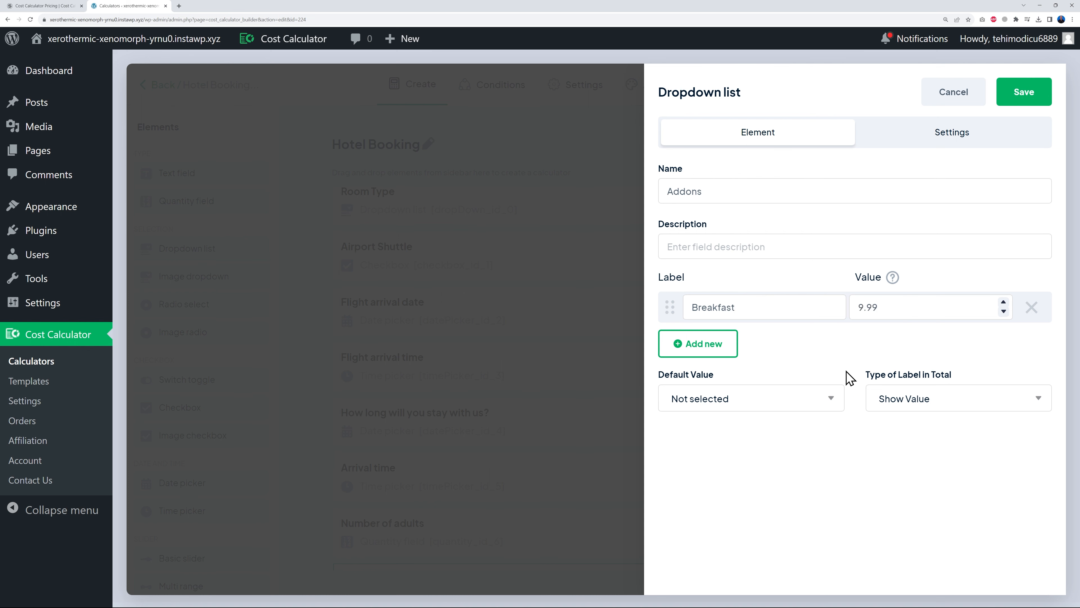
click(708, 347)
click(744, 346)
text(Dinner)
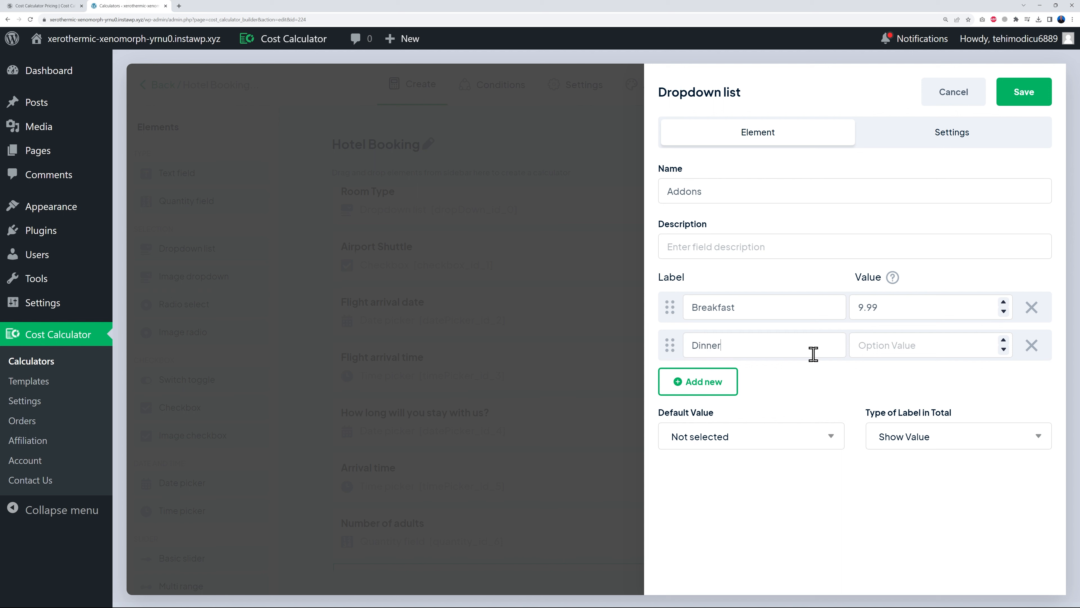
text(24.99)
- Rename the dropdown to Included and save it
double_click(687, 192)
text(Included)
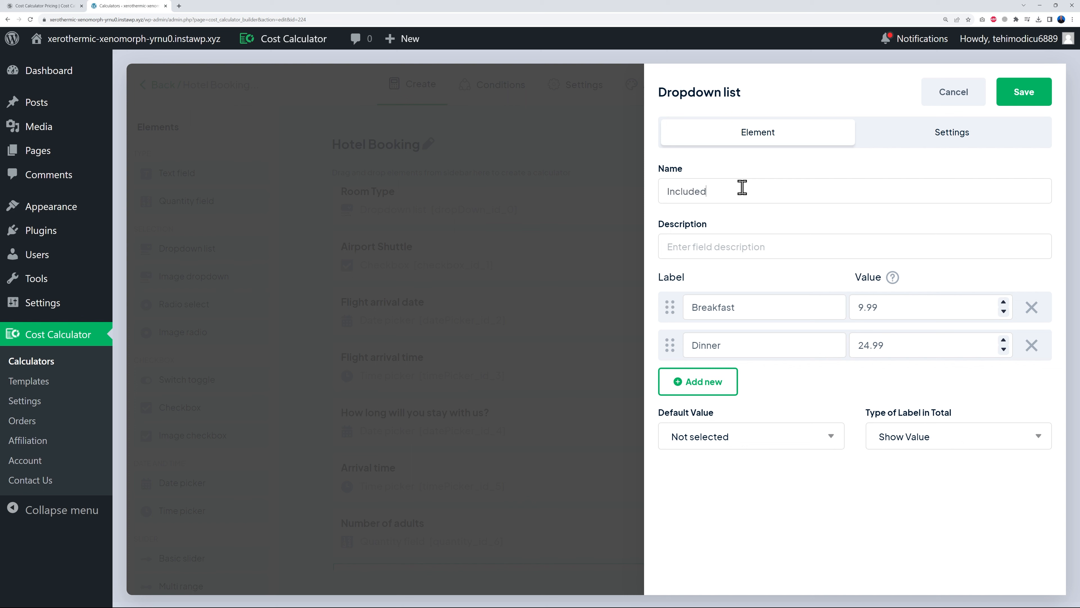
click(965, 135)
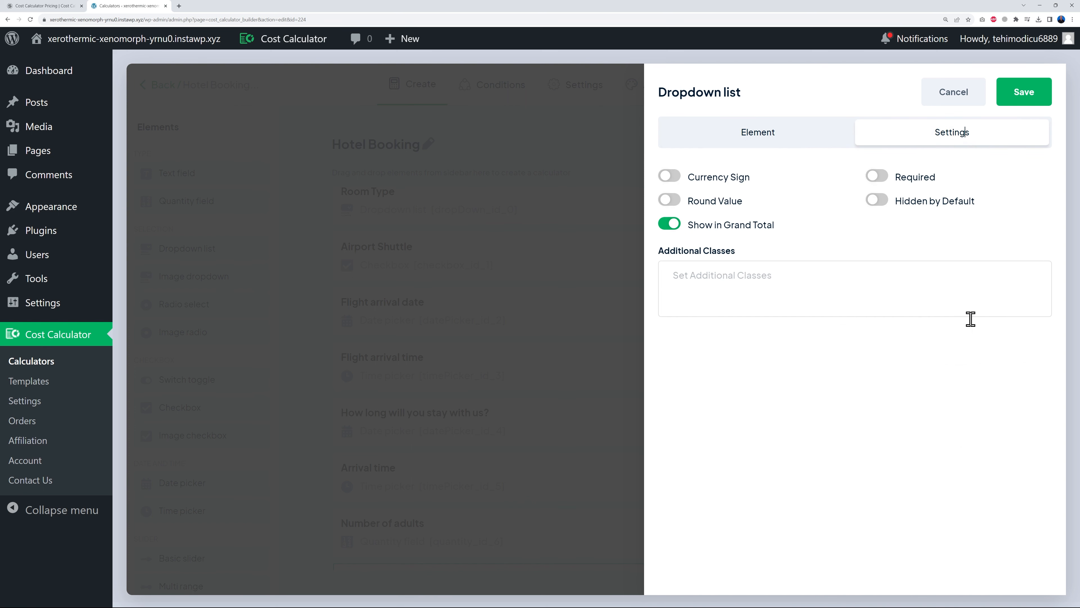
click(746, 147)
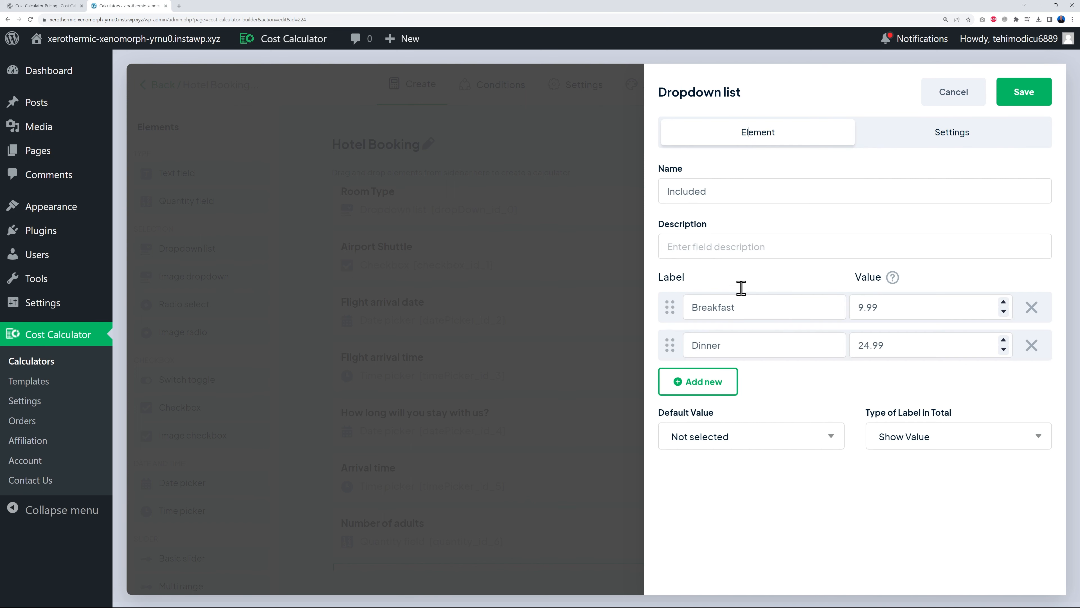
click(1023, 92)
scroll(605, 403, down, 2)
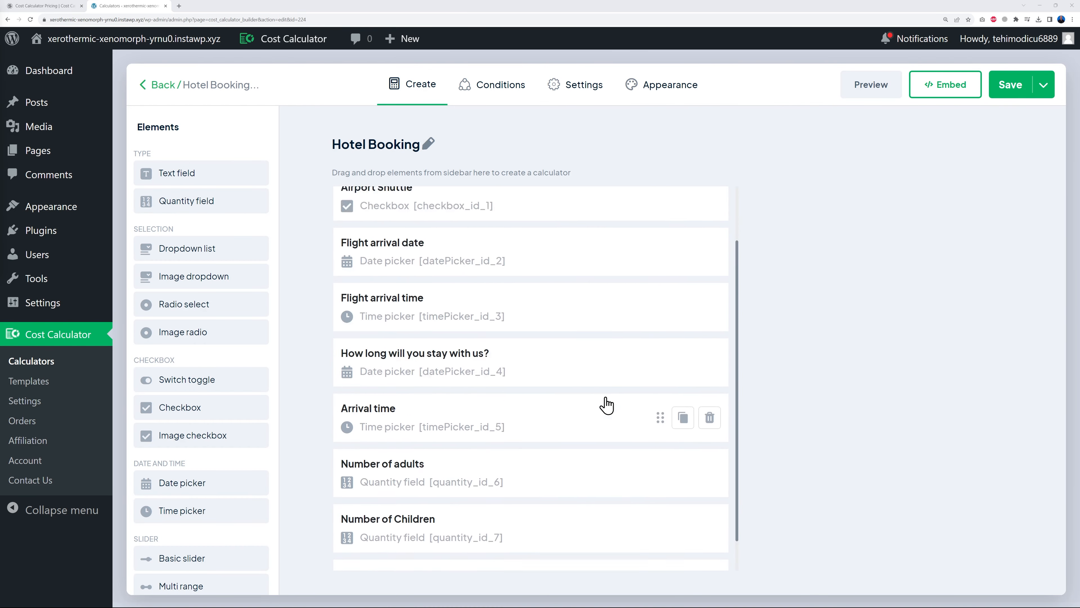
scroll(605, 404, up, 2)
- In the preview, choose Single room, tick Airport Shuttle, and set flight arrival date to November 25, 2023
click(867, 85)
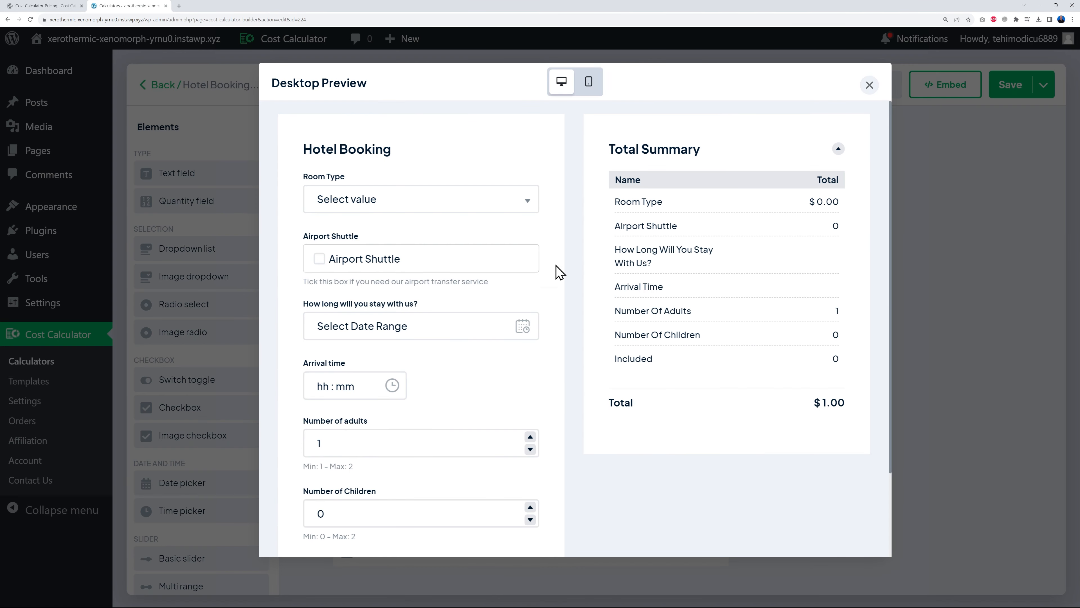
click(508, 209)
click(377, 284)
click(320, 259)
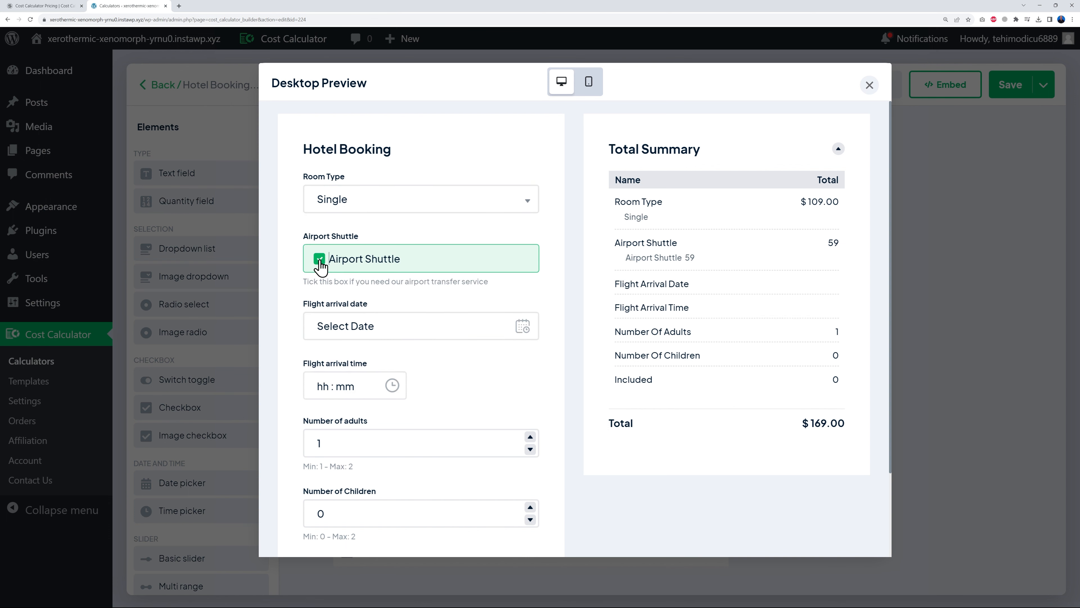
click(387, 332)
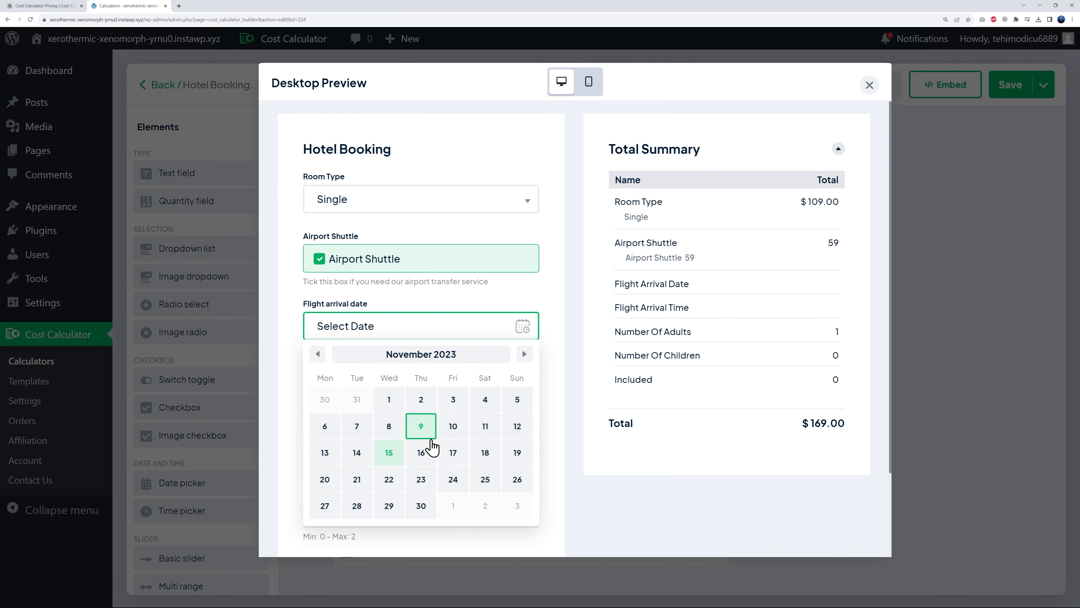
click(484, 454)
click(484, 477)
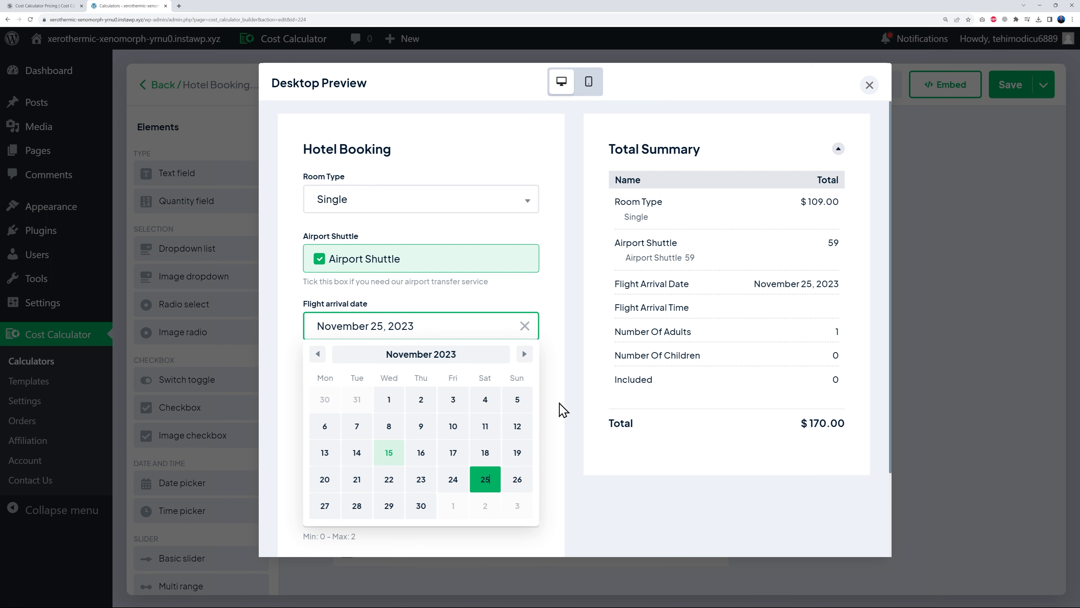
click(567, 400)
- Set flight arrival time to 03:00 pm, adults to 2, Included to Breakfast, confirming $180.99
scroll(568, 401, down, 2)
click(362, 294)
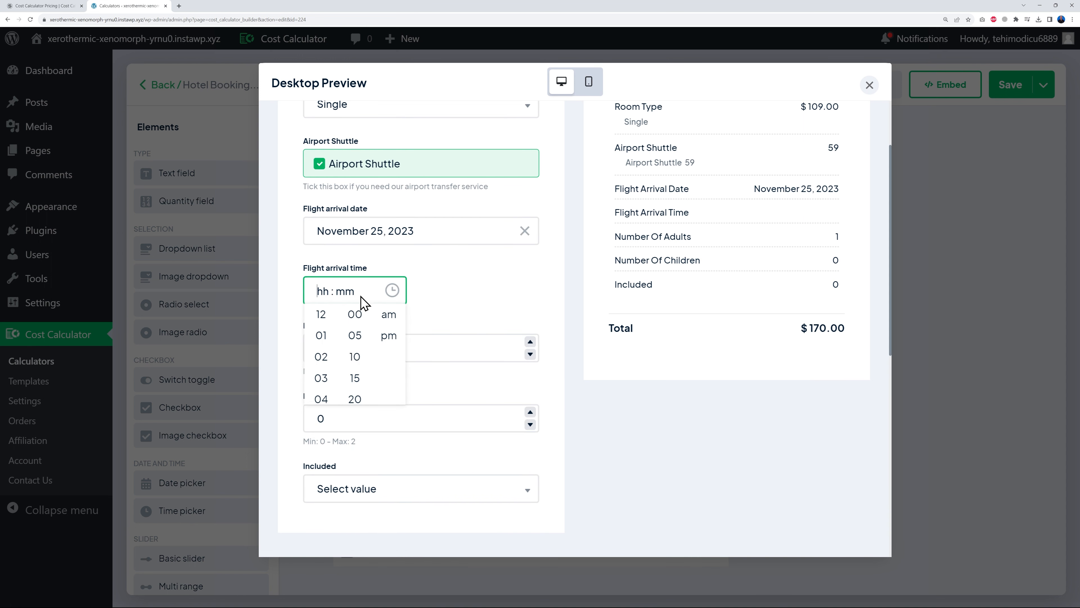
click(321, 378)
click(388, 338)
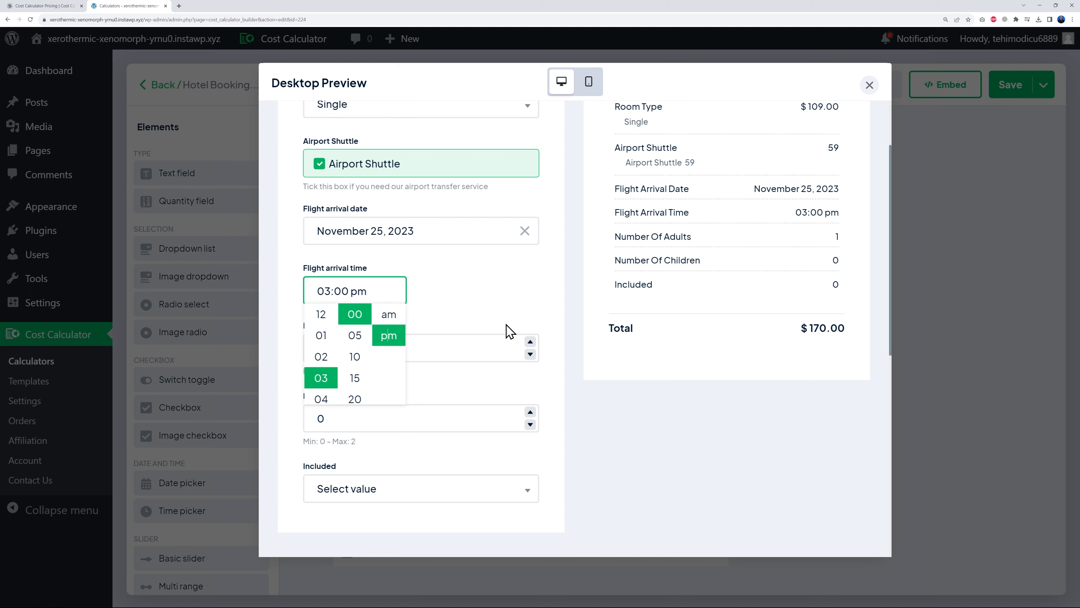
click(567, 340)
scroll(568, 359, down, 1)
click(531, 335)
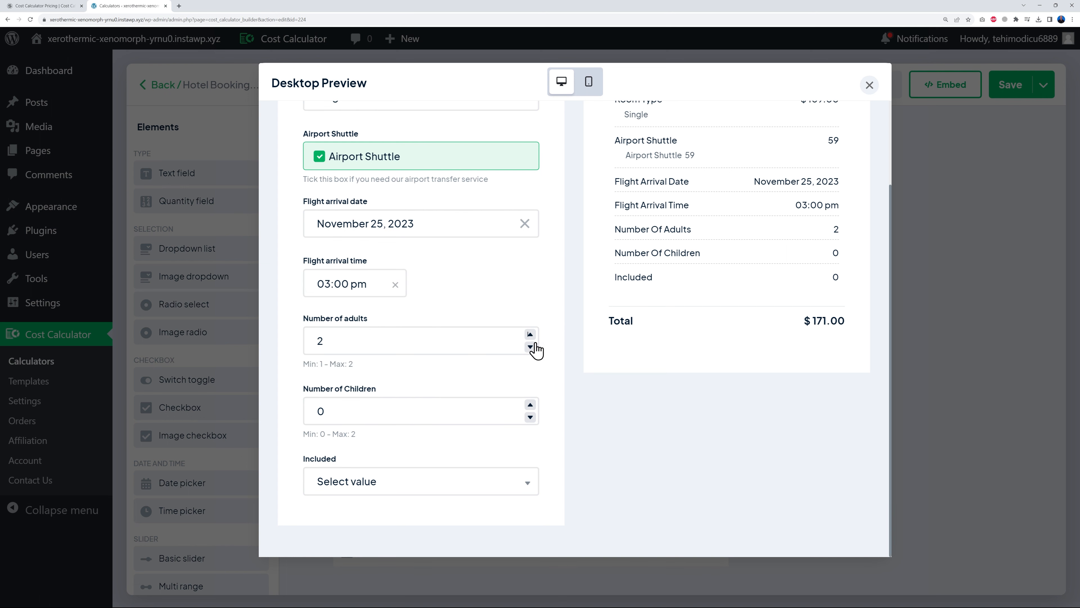
click(525, 473)
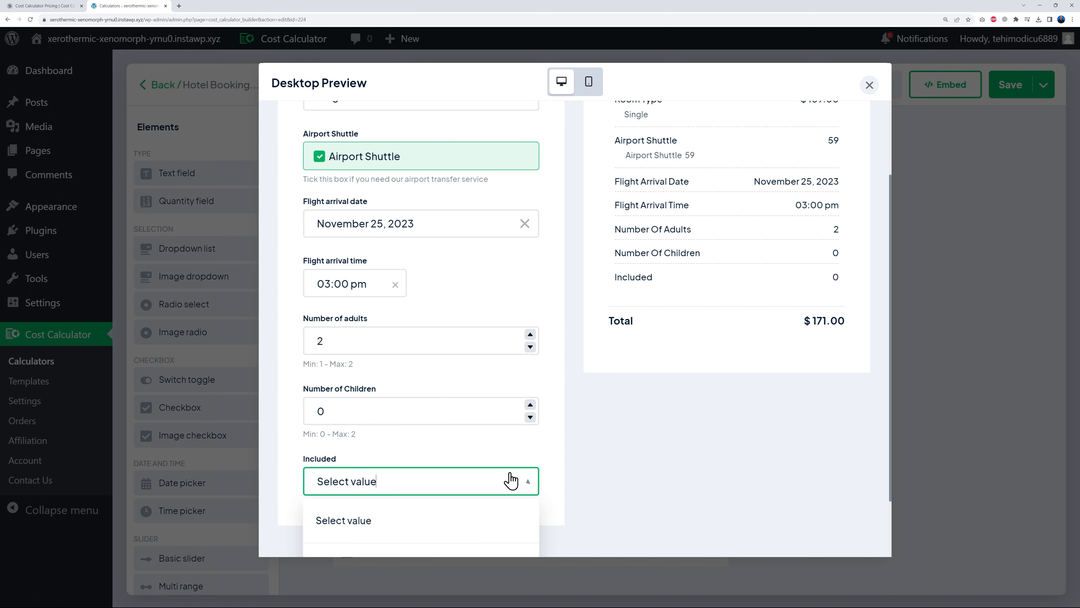
scroll(510, 489, down, 3)
click(376, 506)
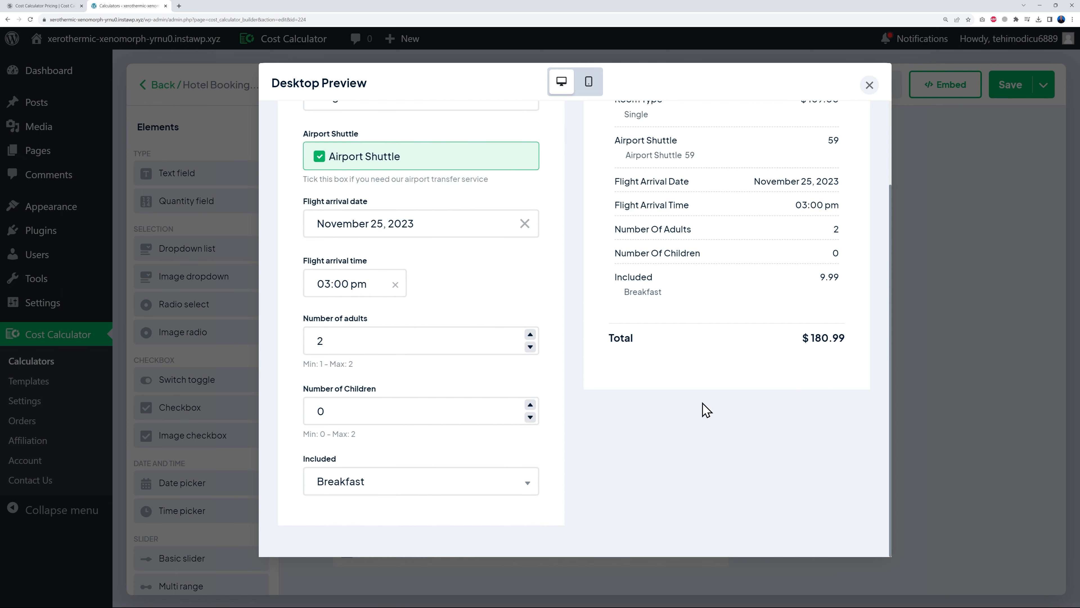
scroll(562, 399, up, 3)
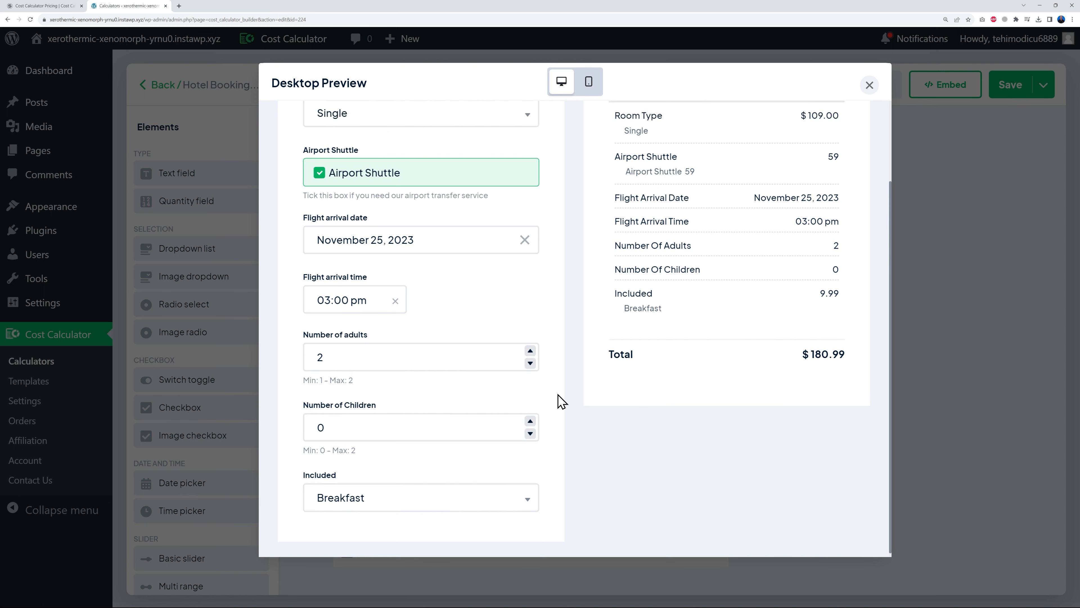
click(870, 85)
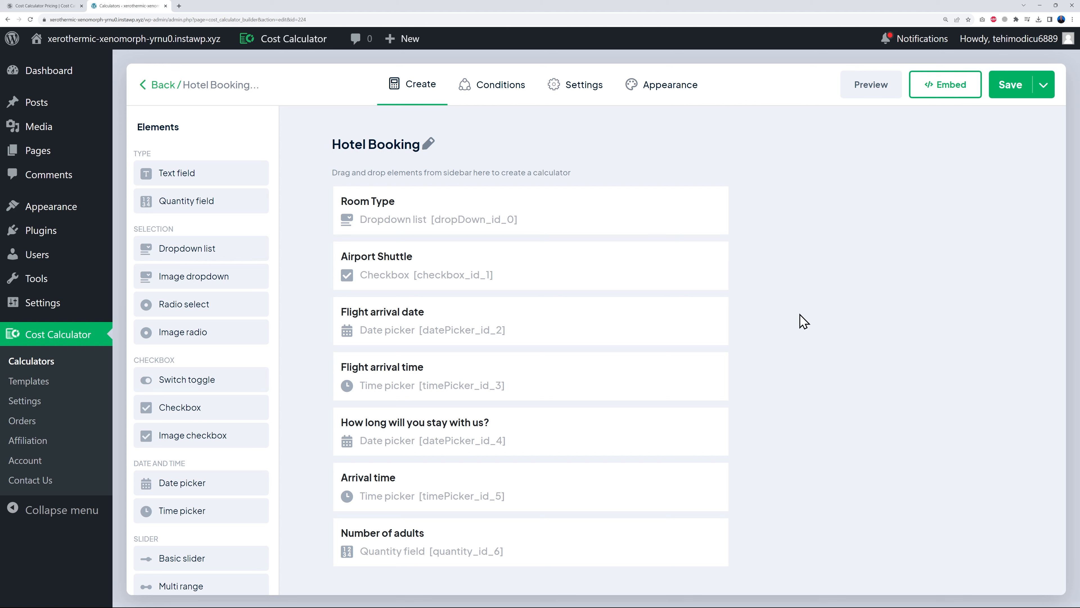
- Add a Formula field starting with Room Type (A) plus Included (I) times Number of adults (G)
scroll(227, 366, down, 3)
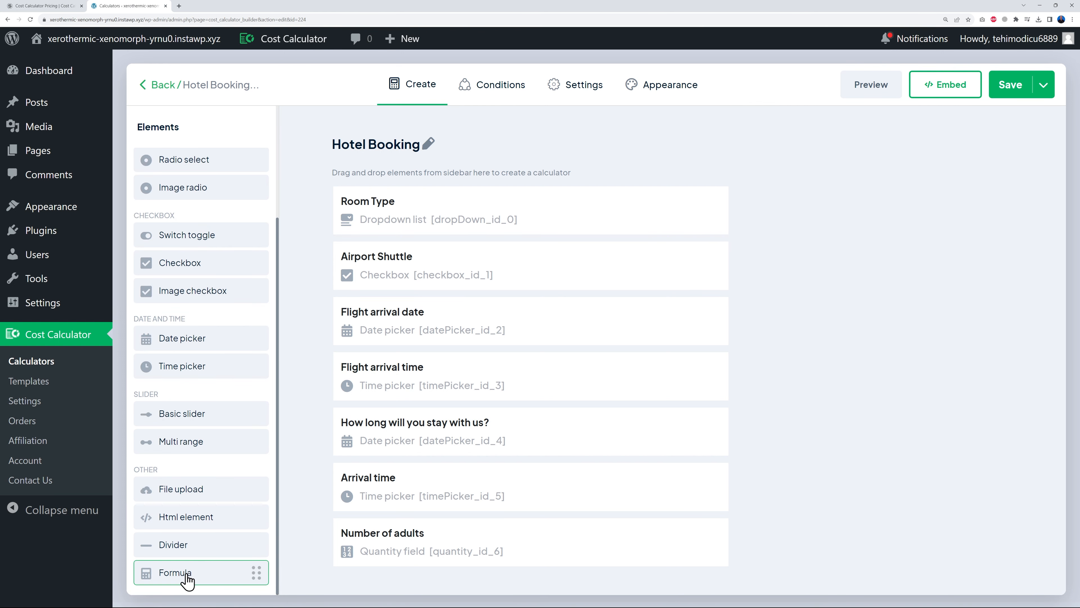
scroll(493, 453, down, 2)
drag(204, 573, 455, 568)
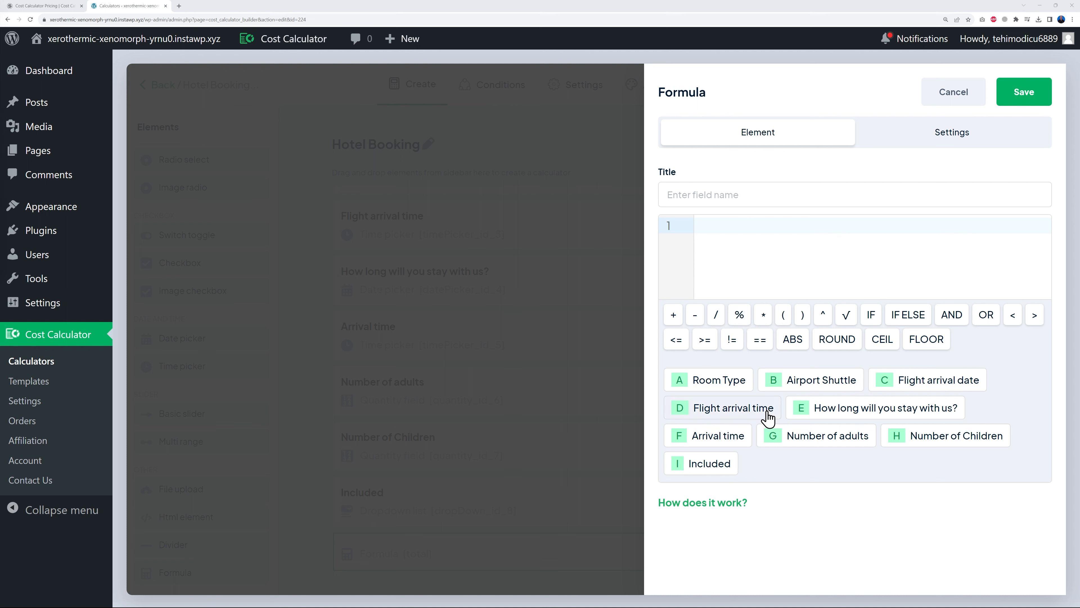
click(719, 379)
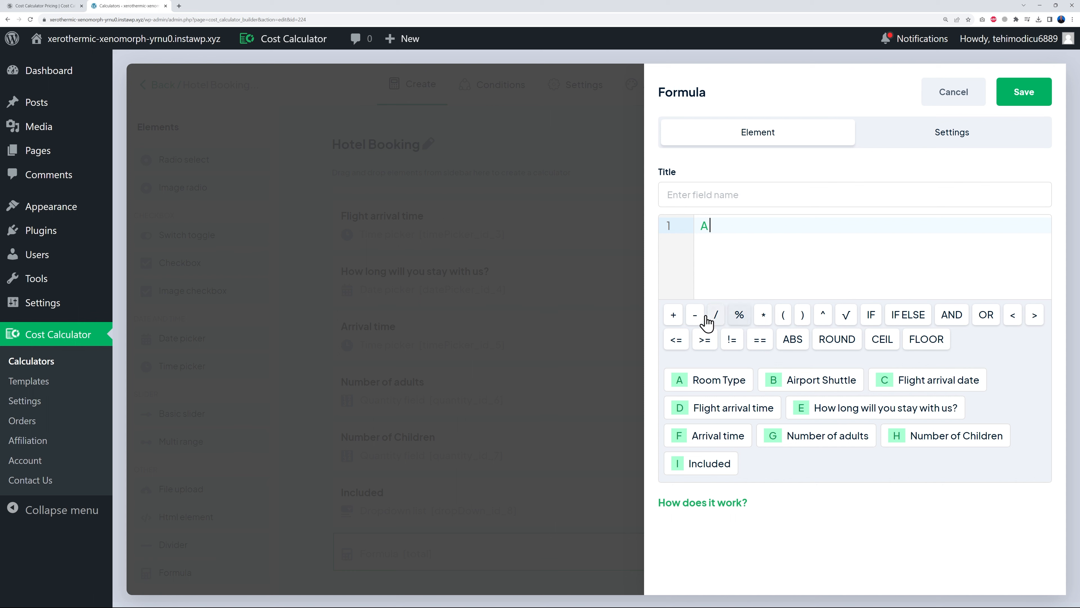
click(674, 315)
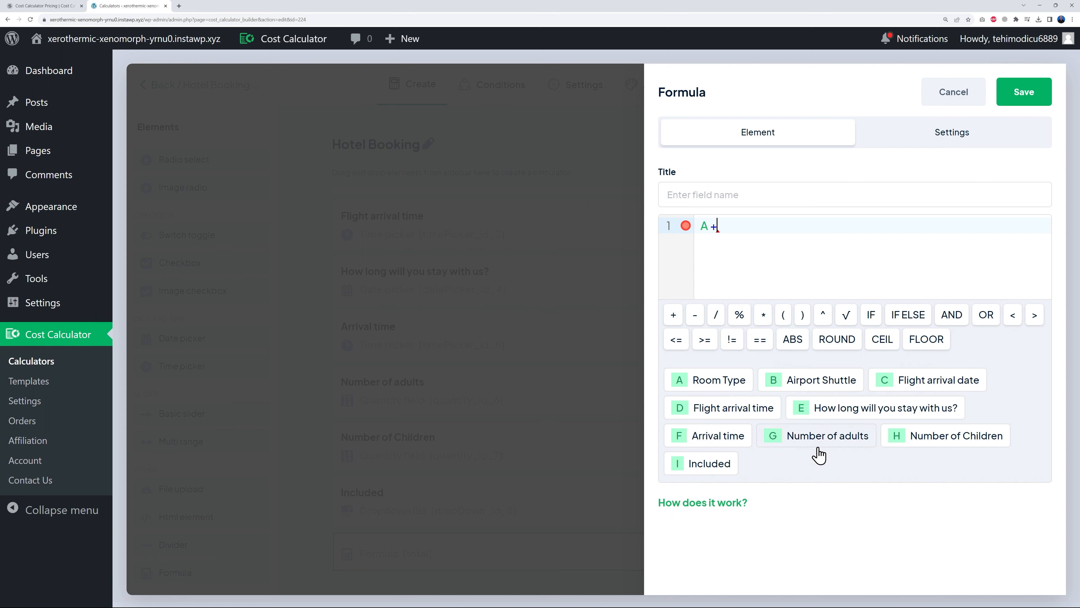
click(723, 468)
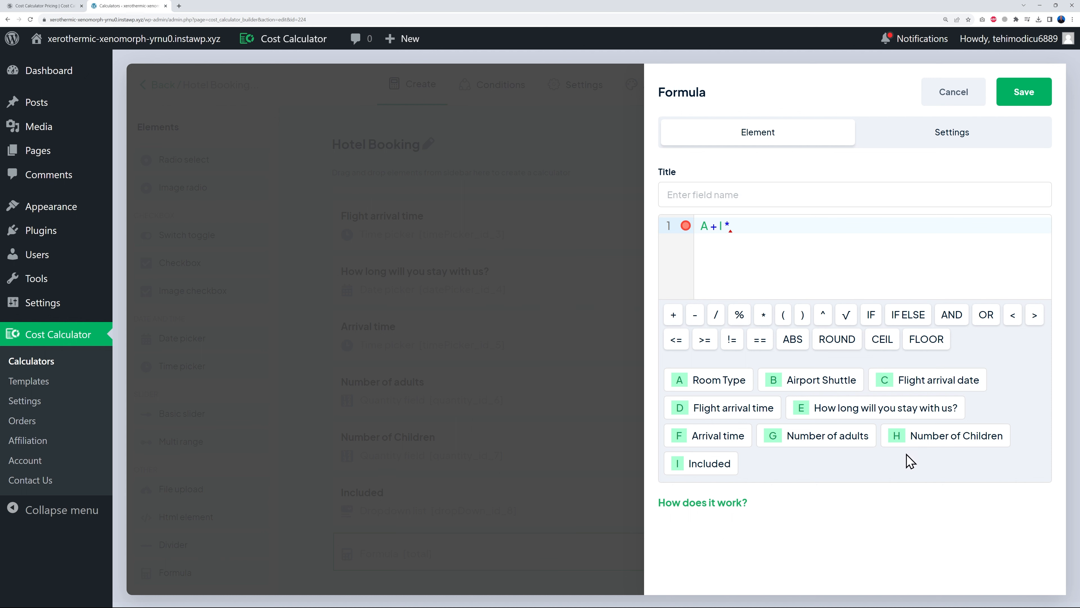
click(835, 447)
- Add brackets and Airport Shuttle (B) so the formula reads (A+(I*(G+H)))*E+B
click(719, 226)
text(()
click(734, 226)
text(()G H))
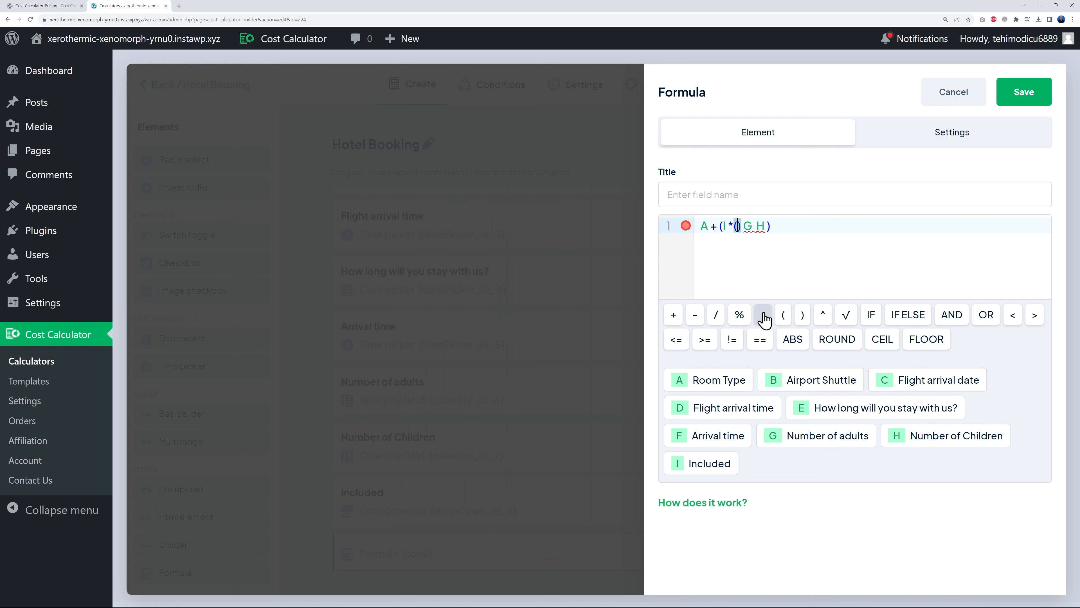
key(Delete)
click(772, 260)
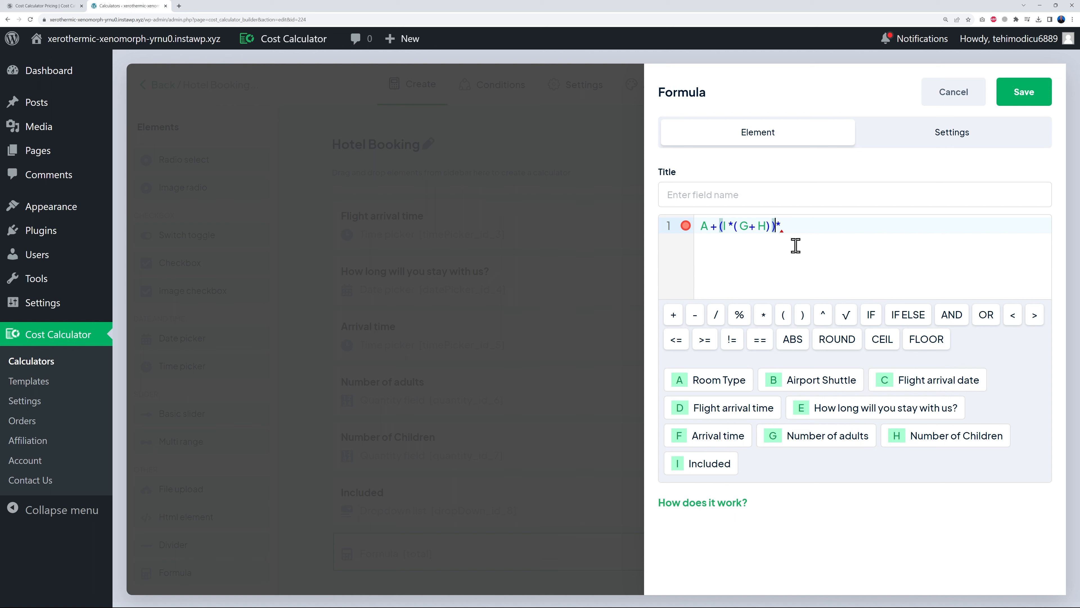
text(()
click(799, 226)
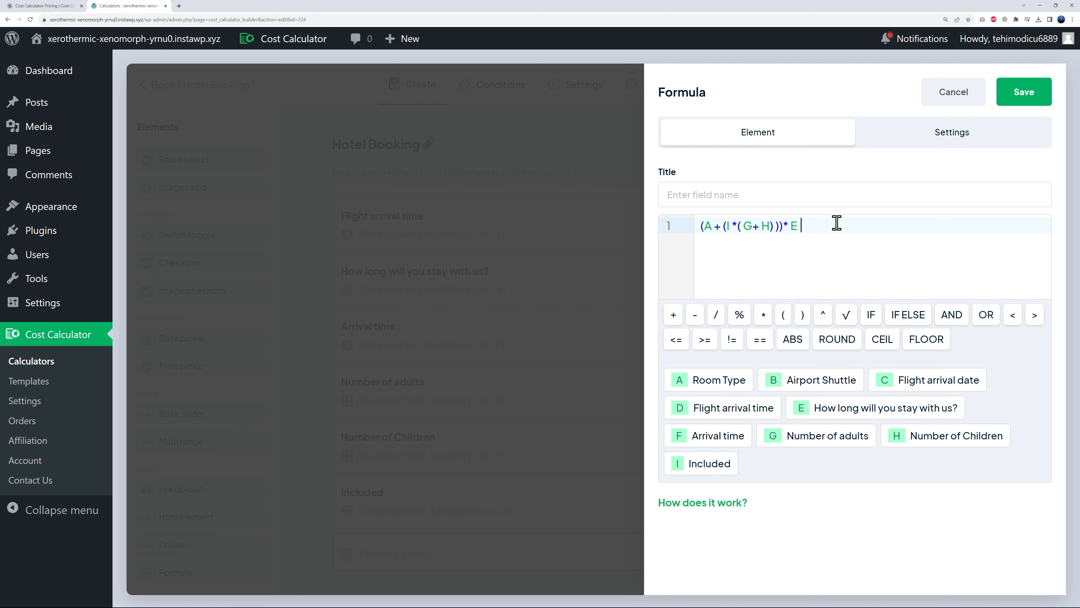
click(818, 380)
click(1024, 102)
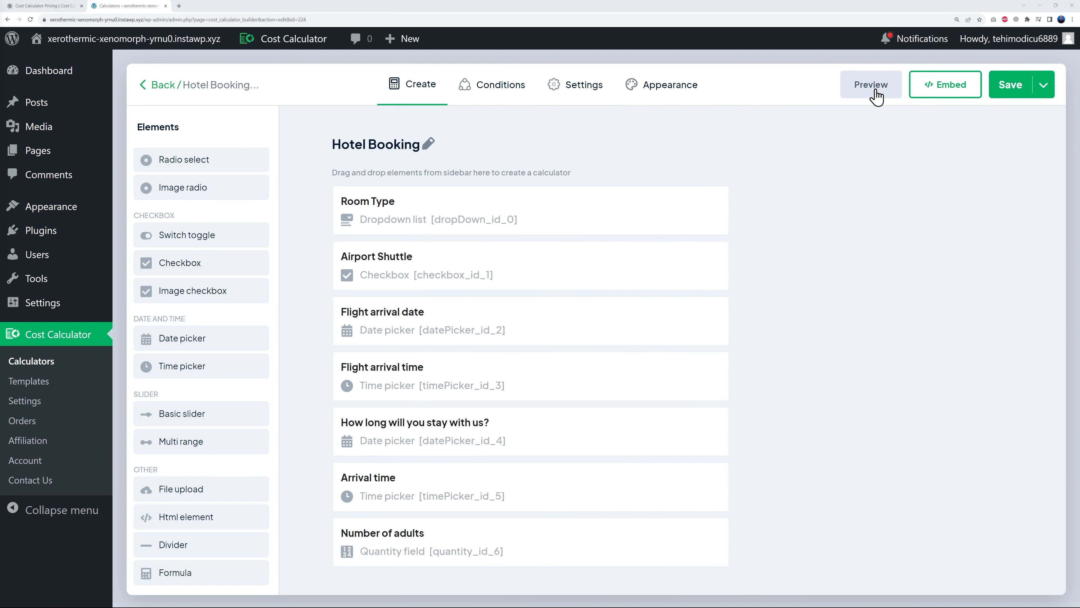
click(873, 90)
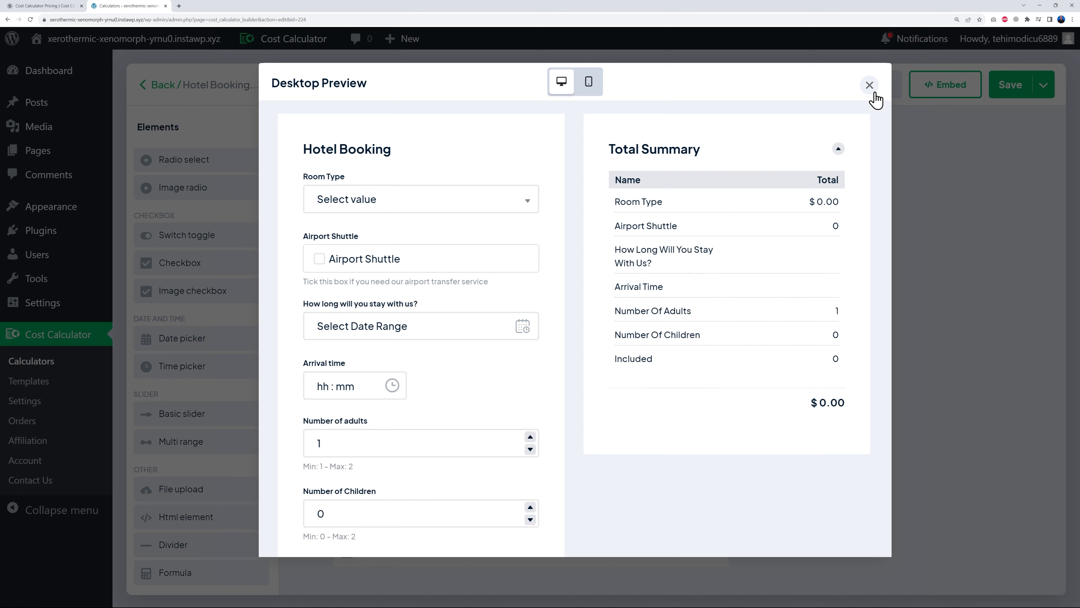
click(528, 200)
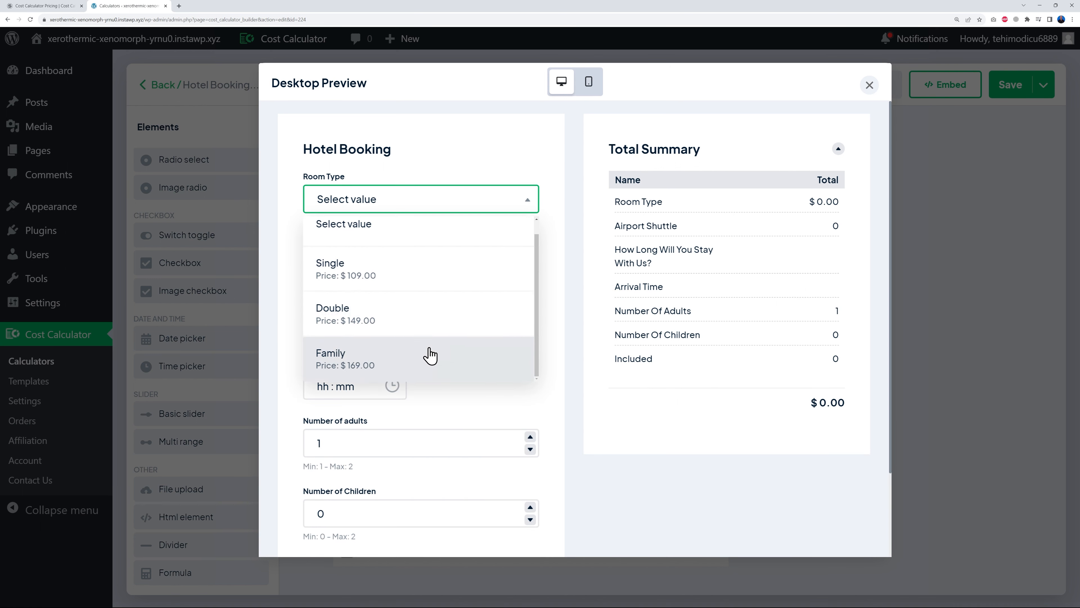
click(389, 363)
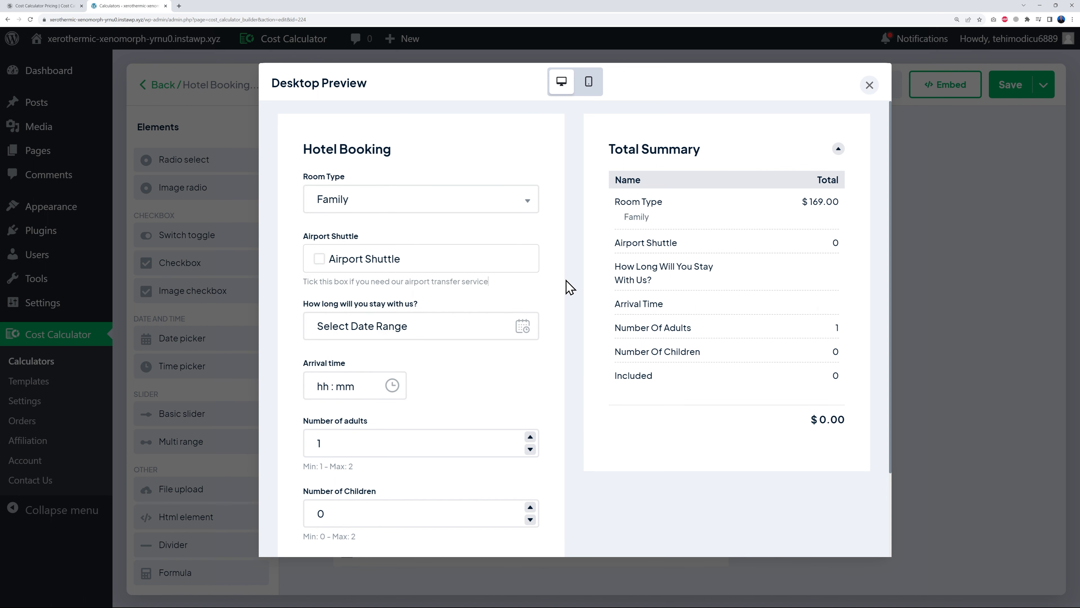
scroll(567, 285, down, 2)
scroll(524, 283, up, 1)
click(441, 300)
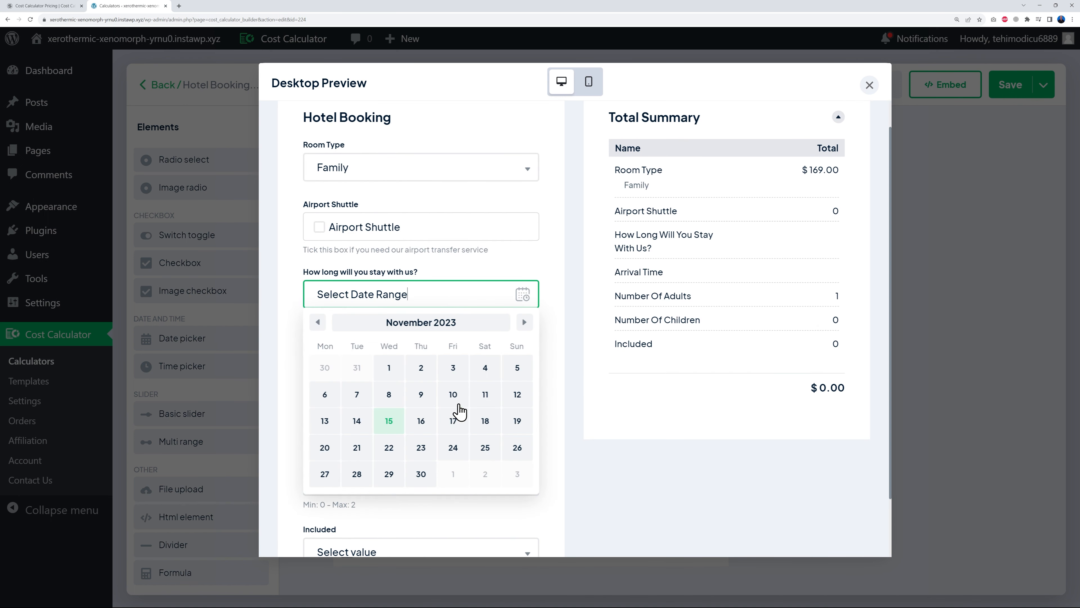
click(325, 449)
click(516, 447)
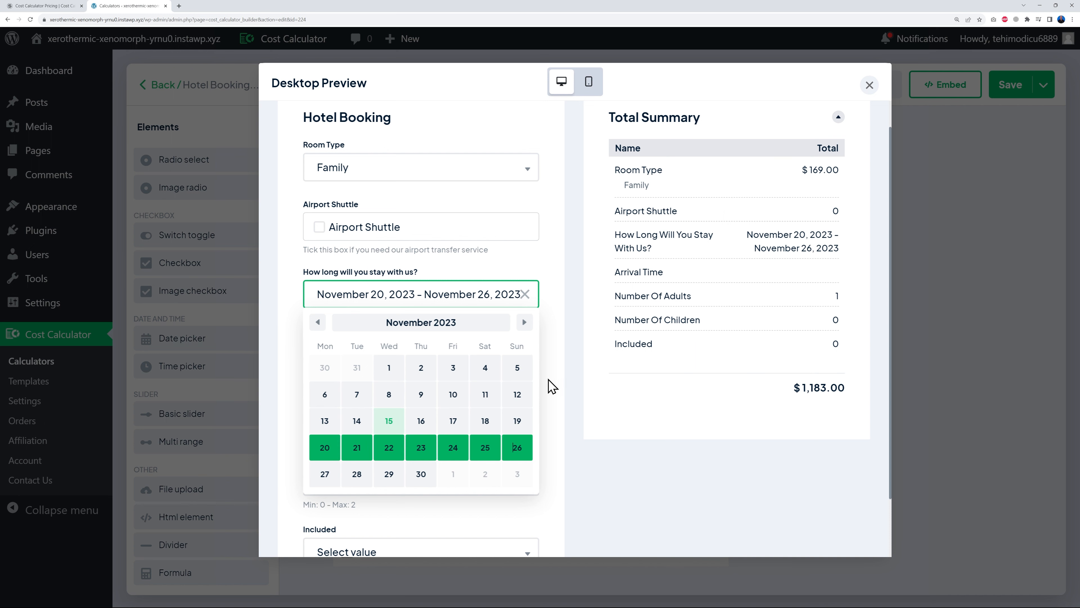
click(558, 372)
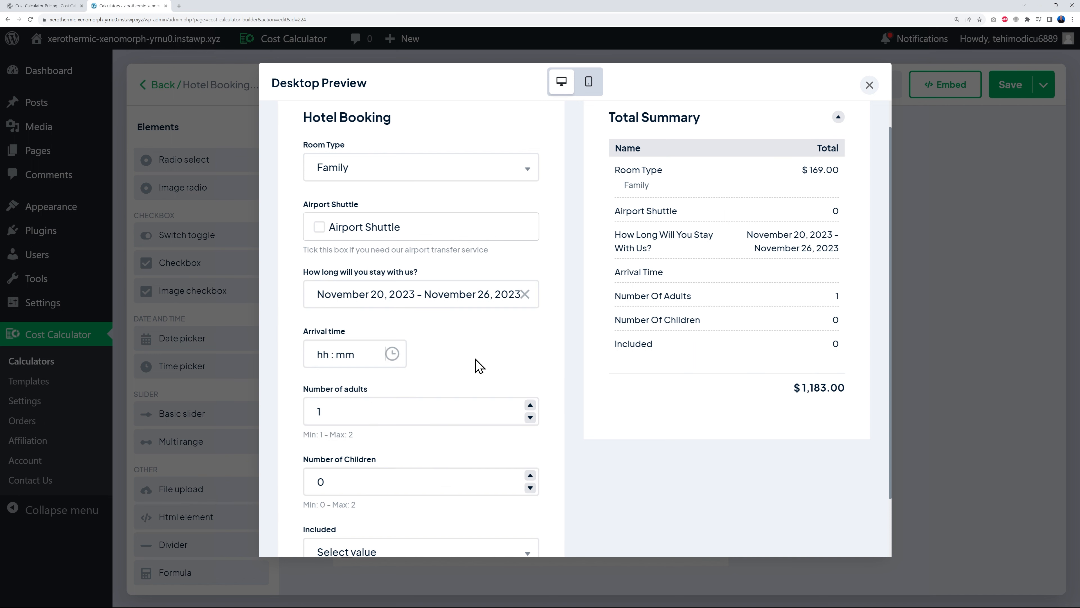
click(329, 356)
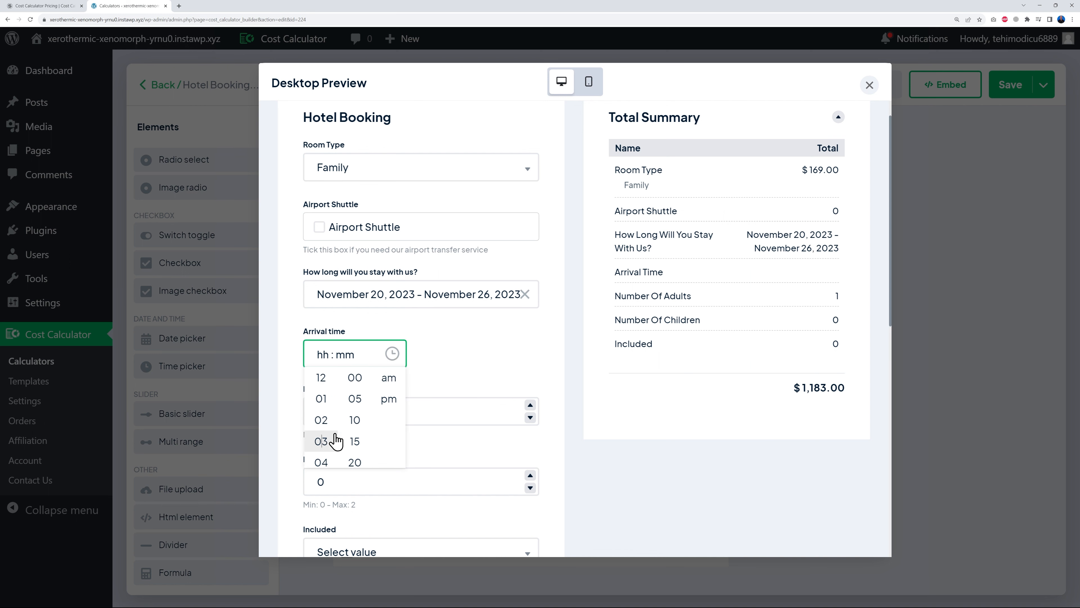
click(324, 443)
click(388, 399)
scroll(569, 367, down, 2)
click(530, 334)
click(531, 405)
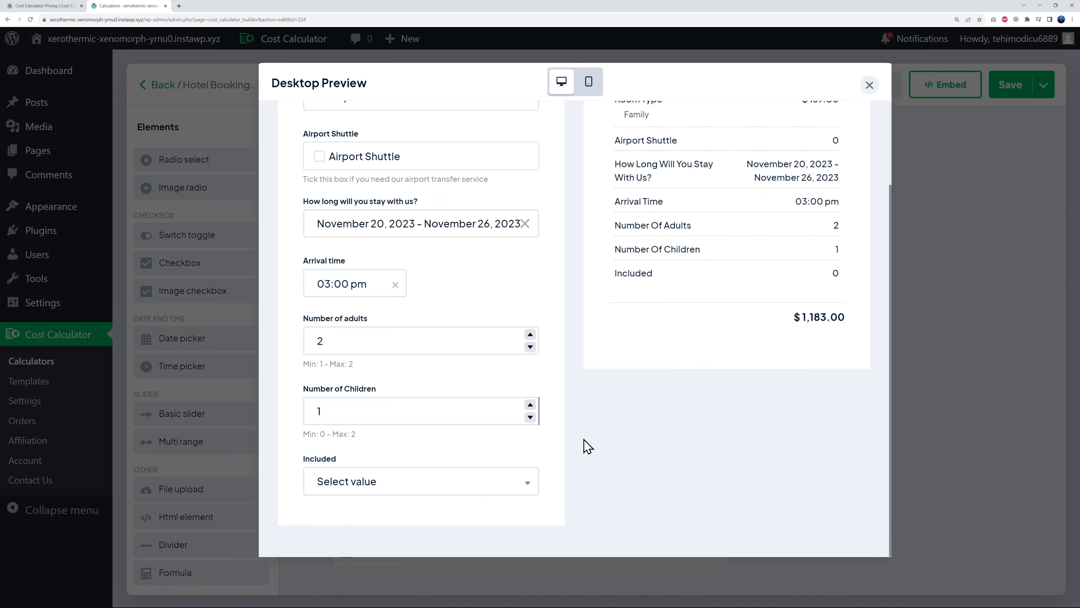
click(525, 489)
scroll(446, 515, down, 1)
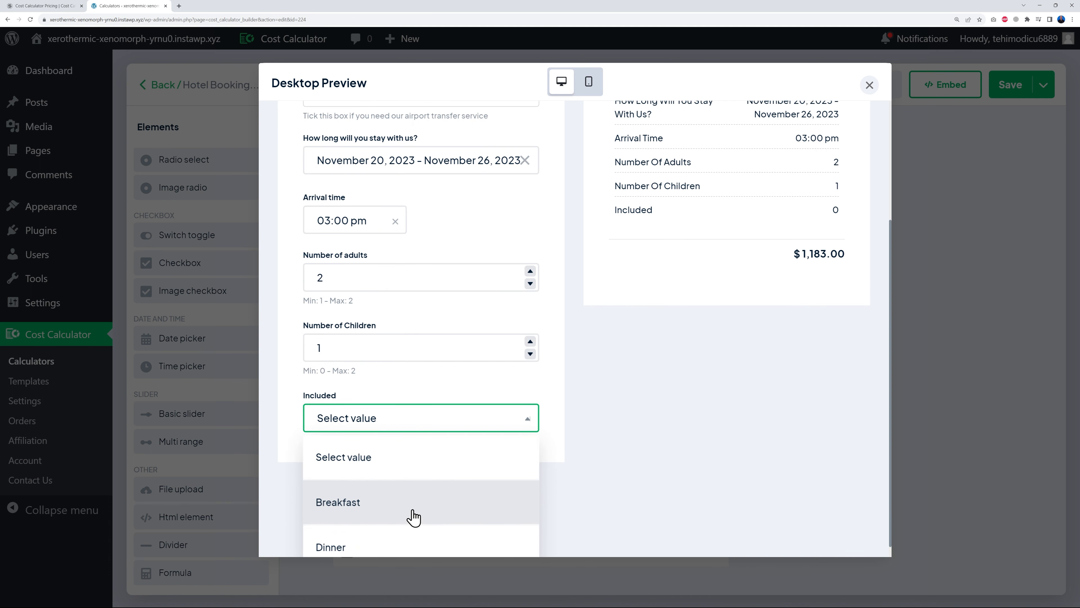
click(412, 516)
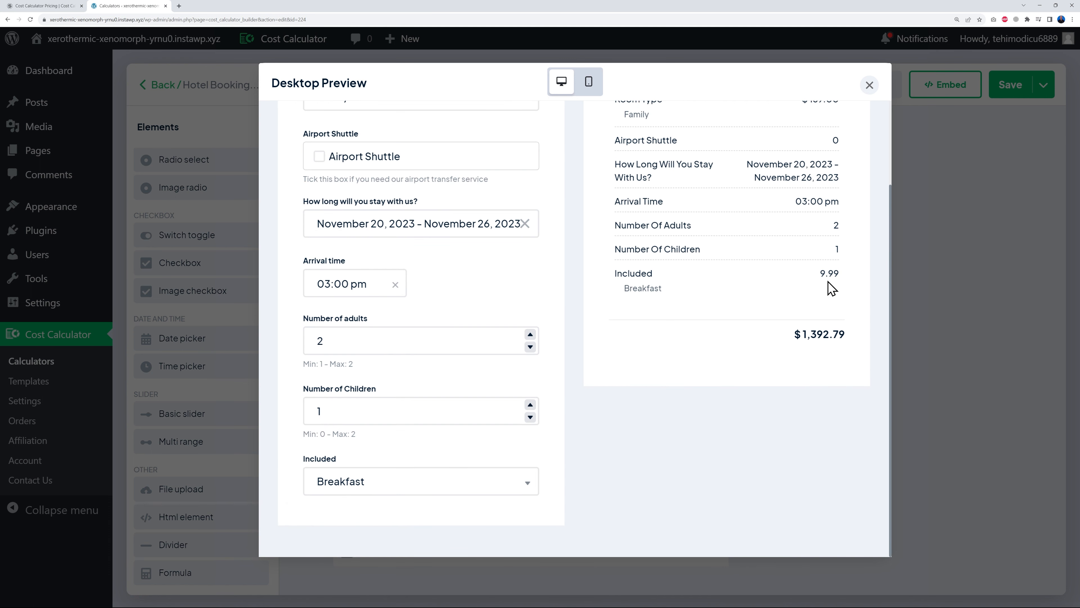
scroll(817, 404, up, 3)
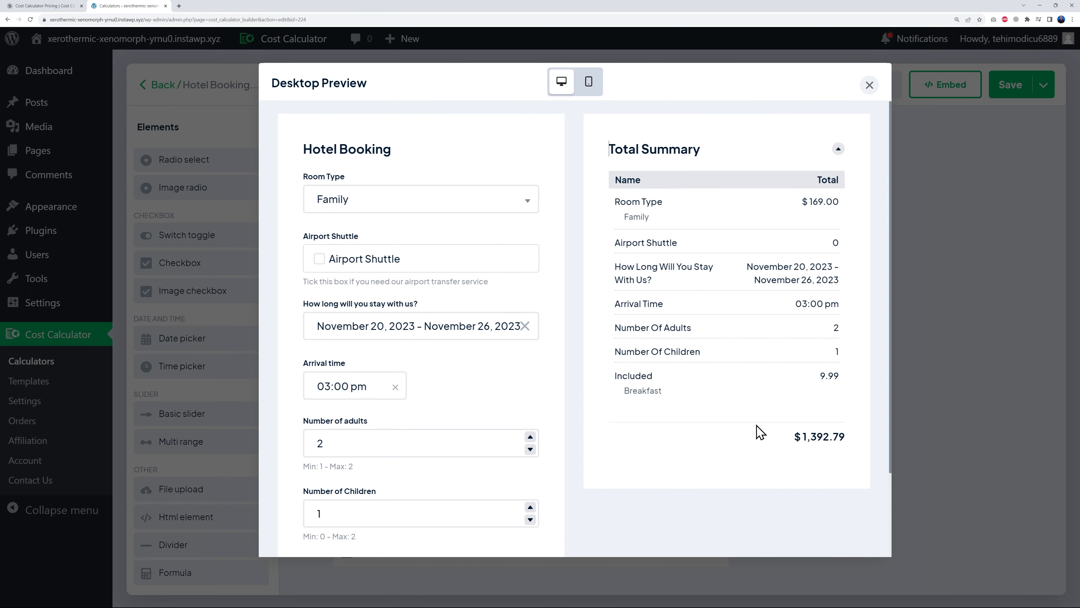
scroll(756, 434, down, 2)
scroll(757, 434, up, 2)
click(589, 83)
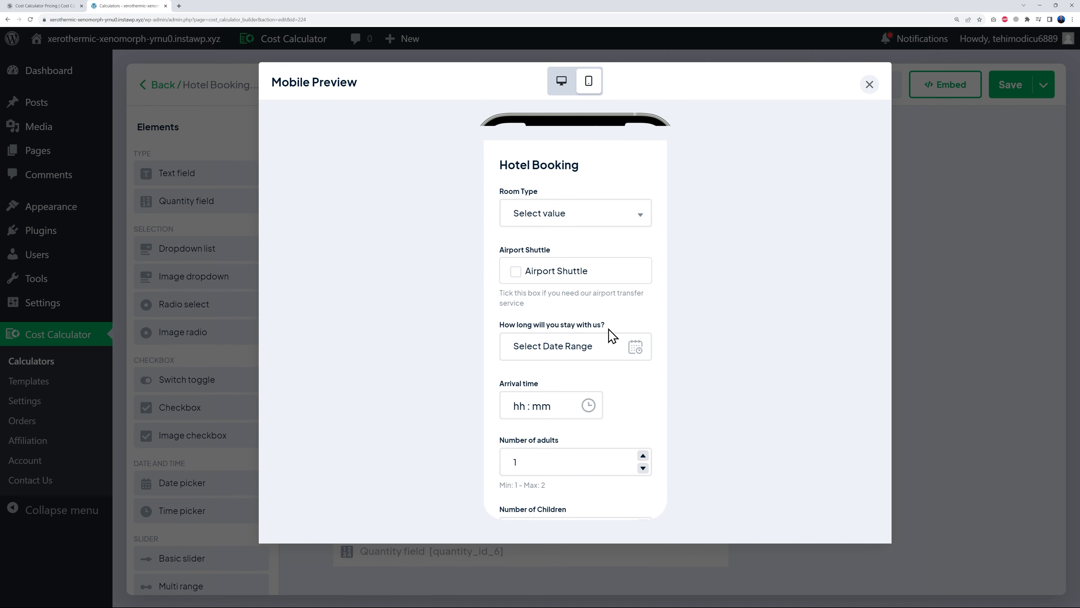
click(638, 220)
click(640, 222)
scroll(651, 326, down, 5)
scroll(644, 323, down, 3)
scroll(644, 321, up, 10)
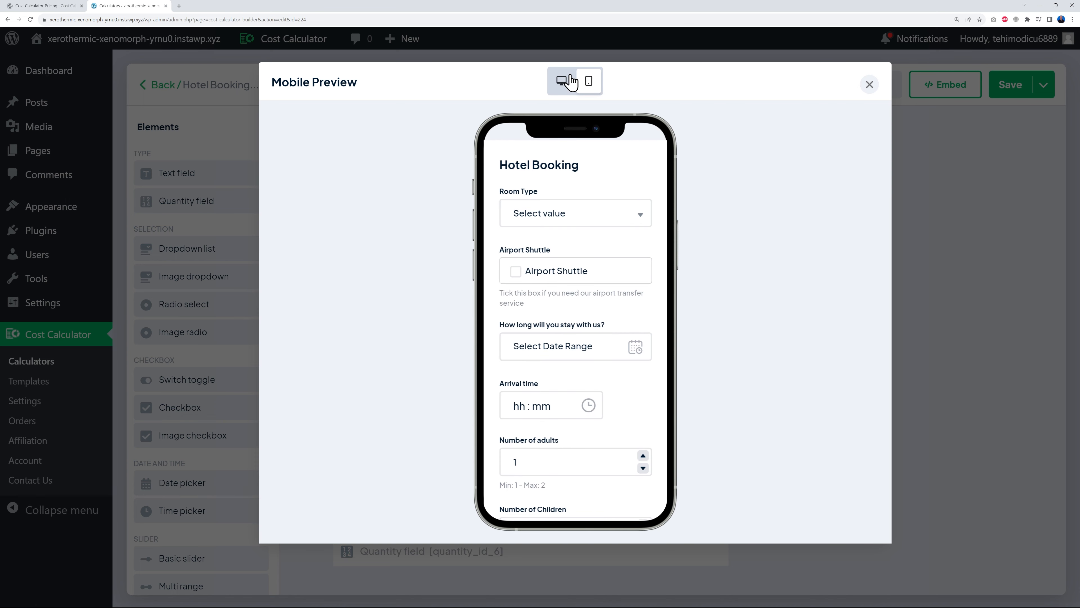
click(562, 80)
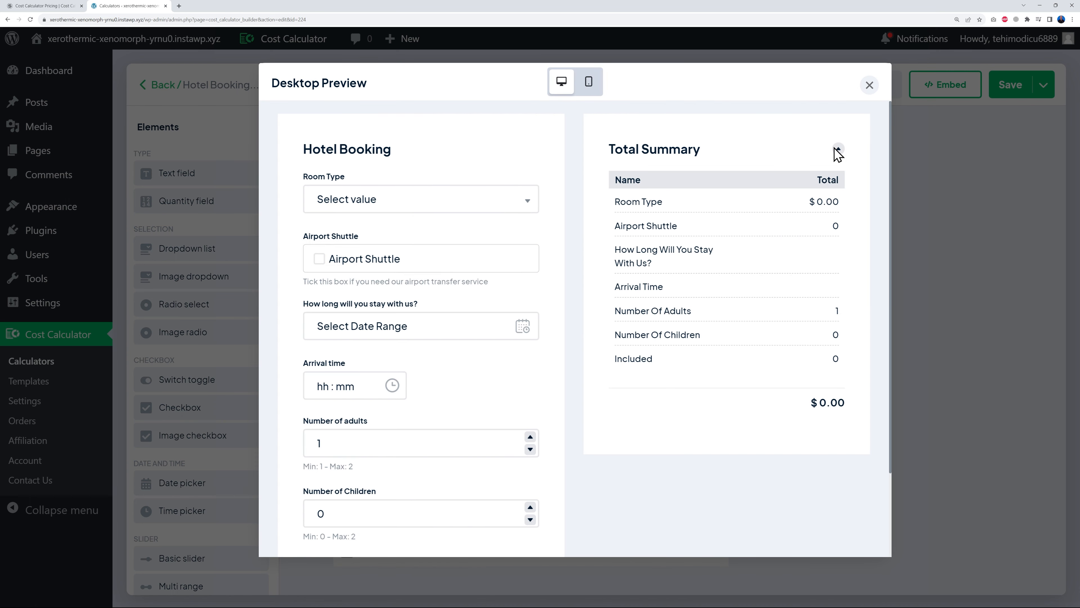
click(870, 85)
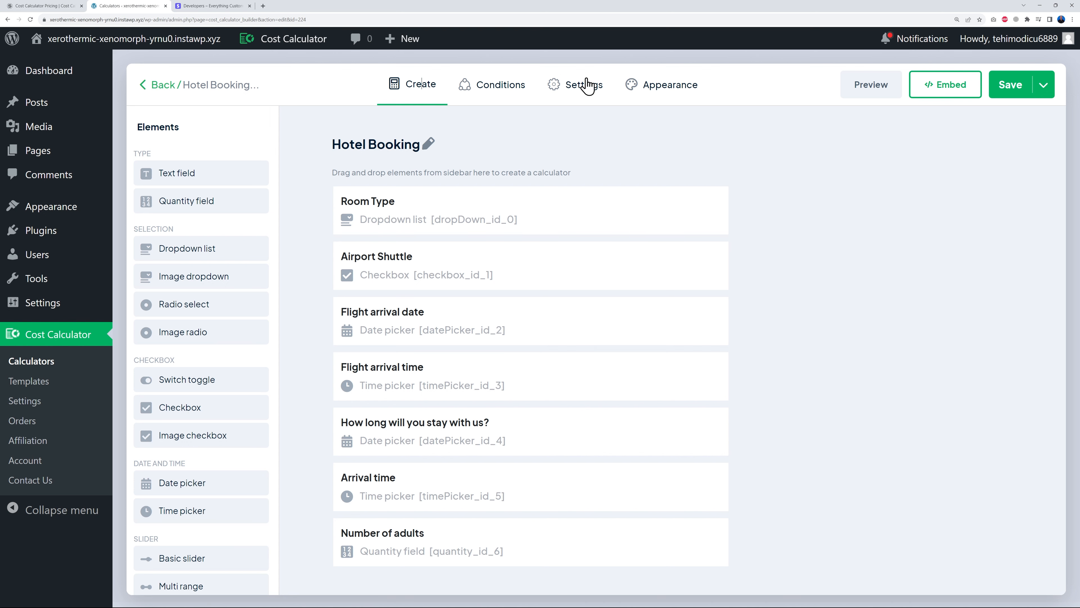
- Review the Confirmation page thank-you title and message texts in Settings, then show the Stripe integration
click(584, 87)
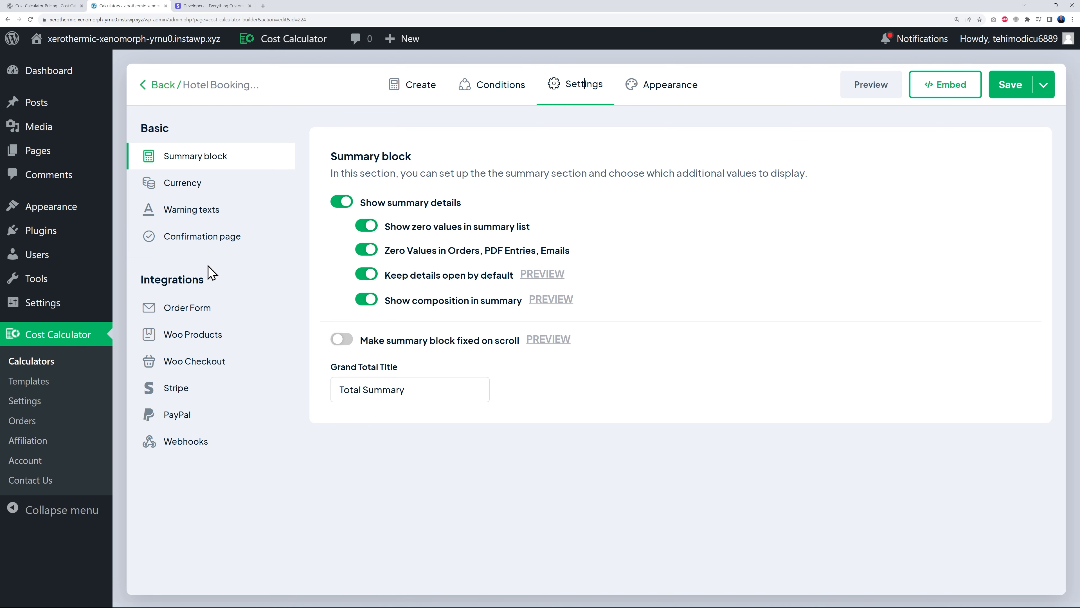
click(198, 183)
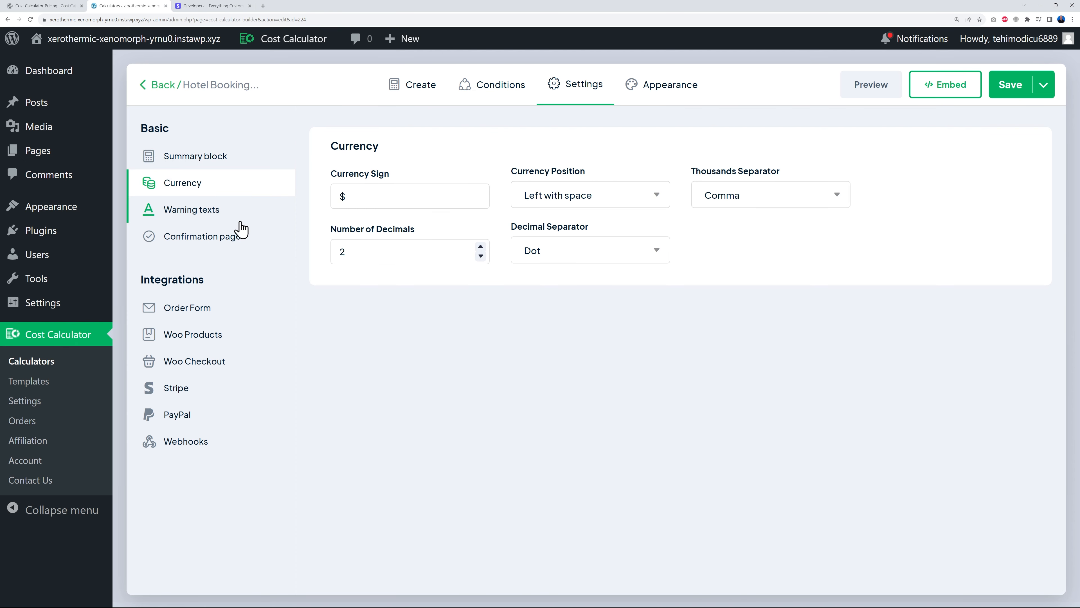
click(195, 210)
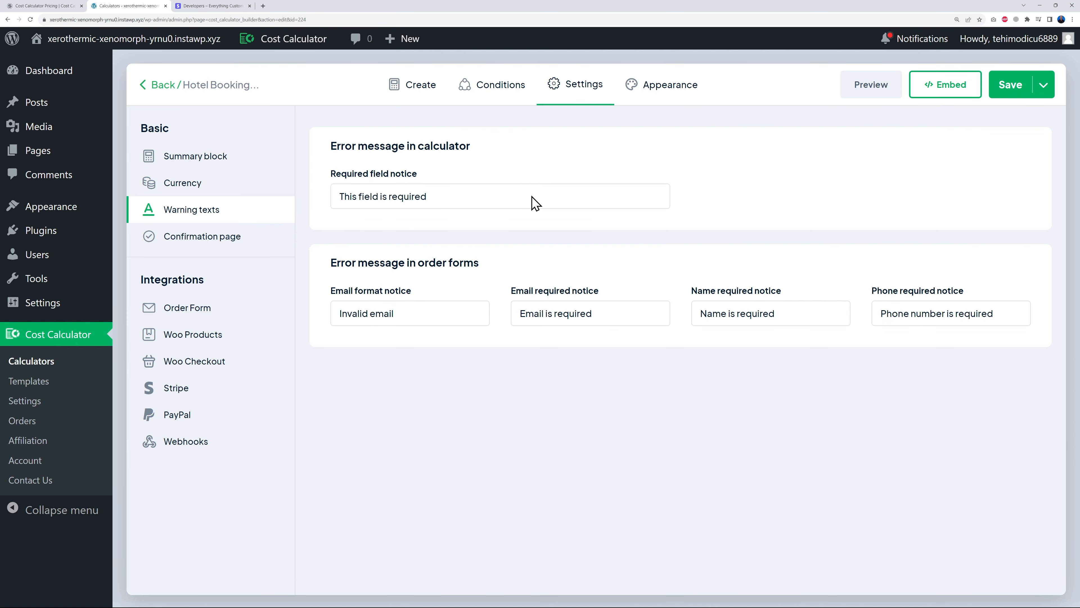
click(186, 239)
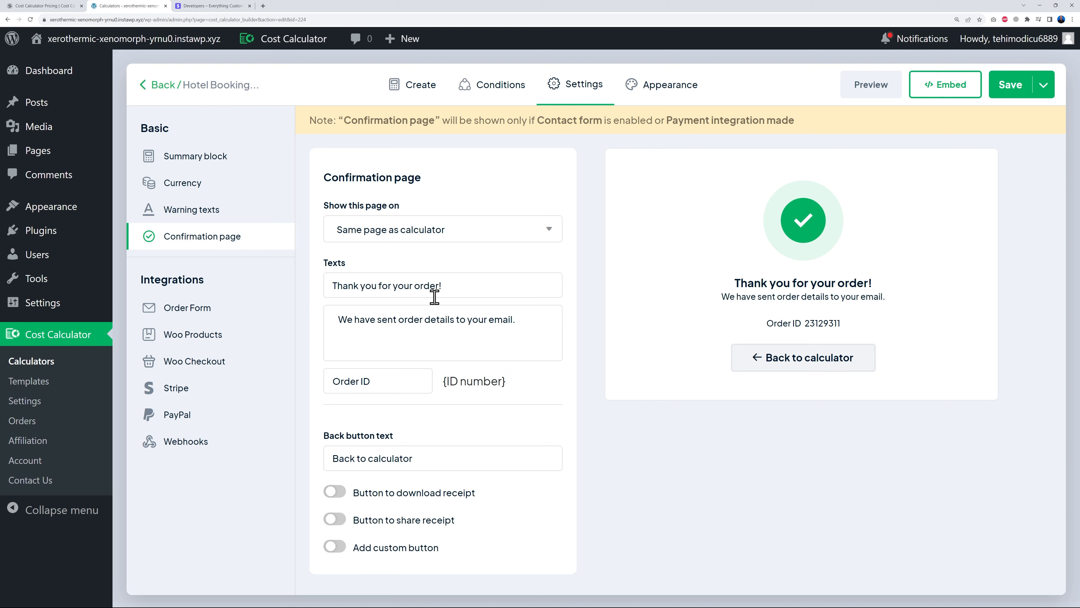
drag(331, 285, 485, 286)
drag(342, 319, 562, 319)
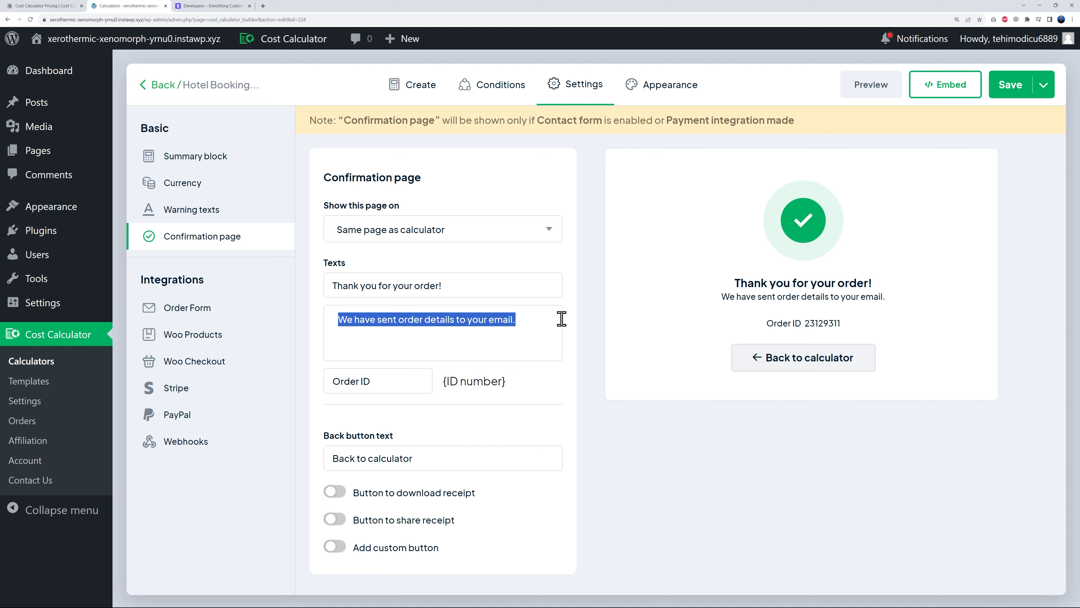
click(535, 336)
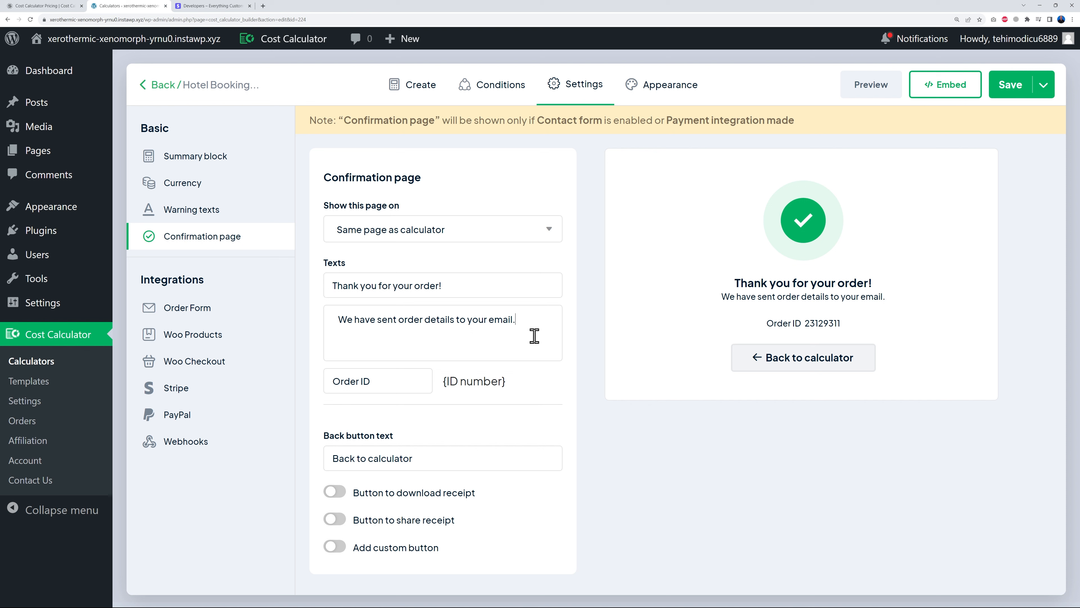
click(174, 388)
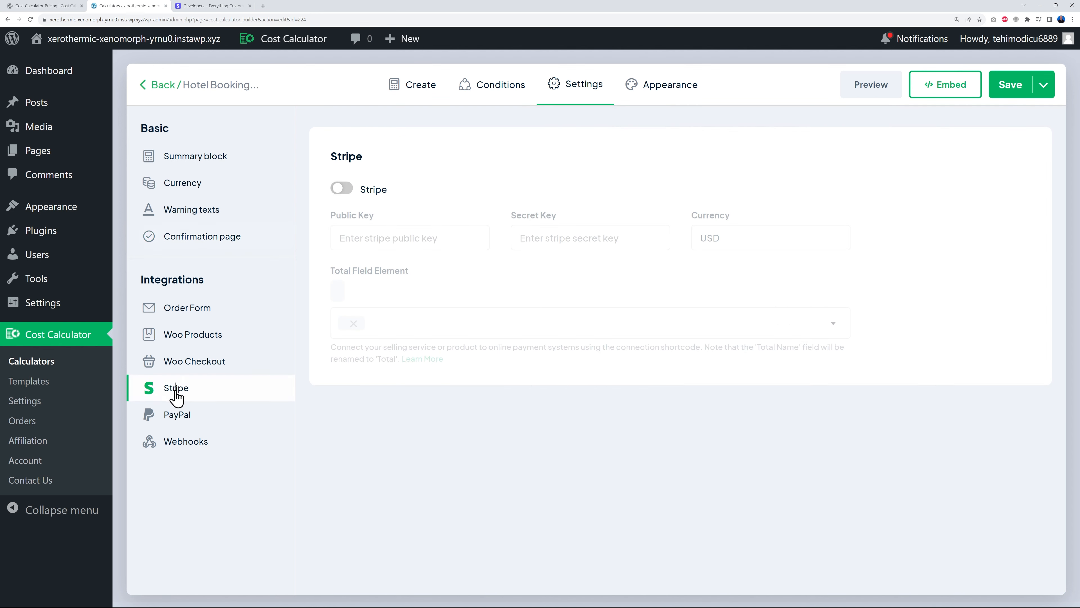
- Enable Stripe for Hotel Booking with USD currency, then go to Stripe's test-mode API keys page
click(344, 191)
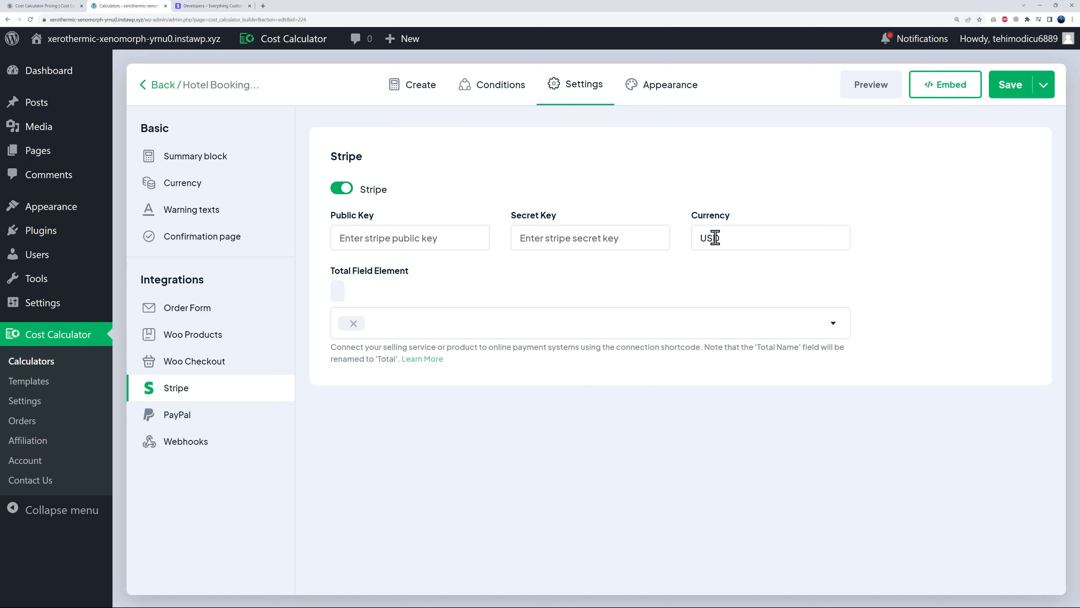
drag(699, 238, 745, 237)
click(704, 265)
click(716, 257)
double_click(701, 237)
click(726, 253)
click(222, 6)
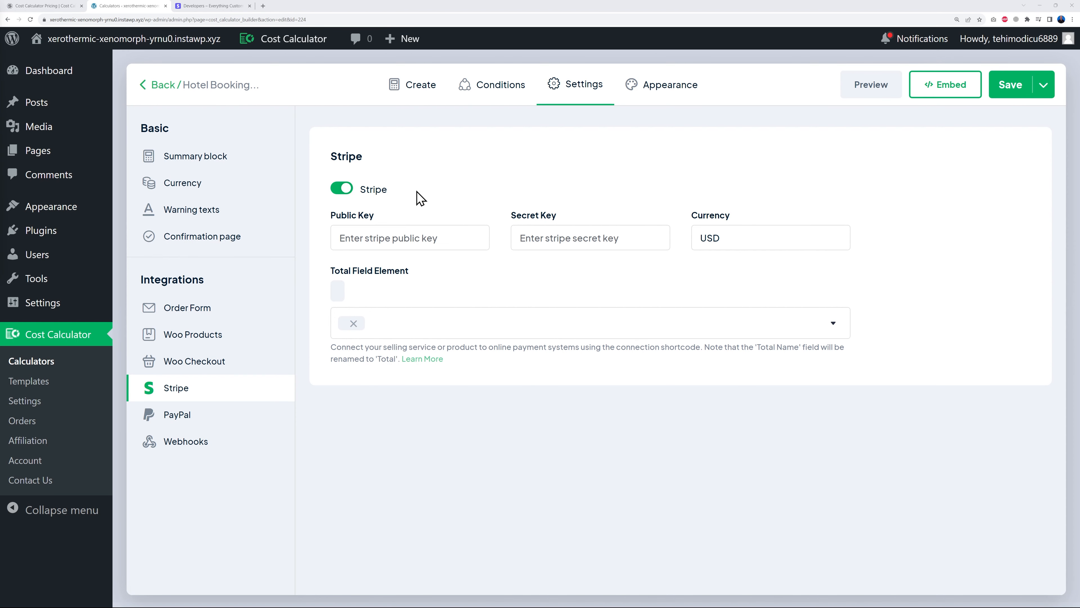
click(200, 6)
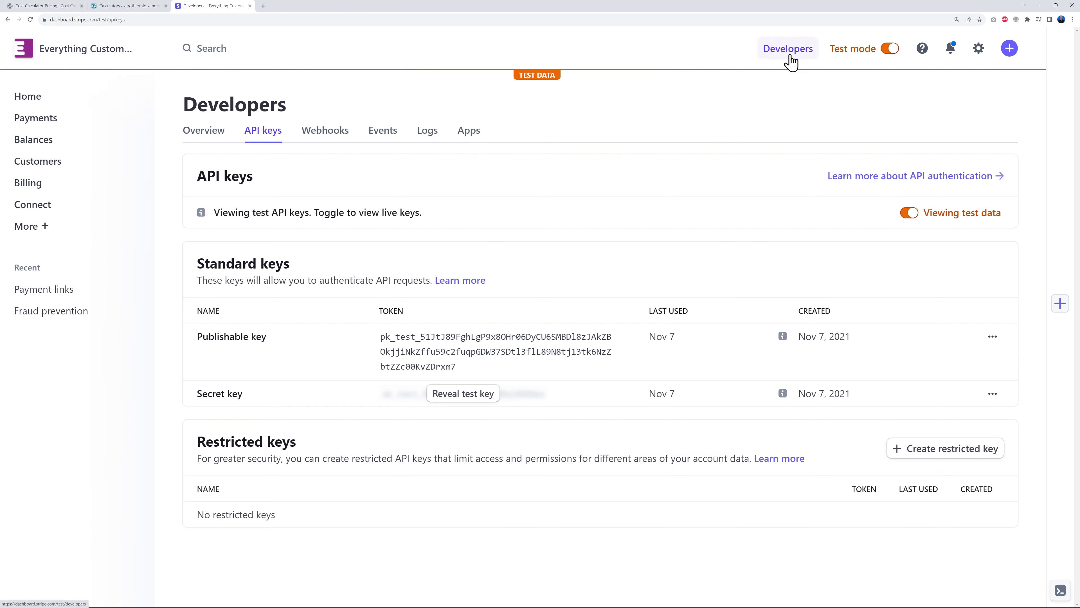
- Copy Stripe's test-mode publishable key and return to the calculator's Stripe settings in WordPress
click(889, 49)
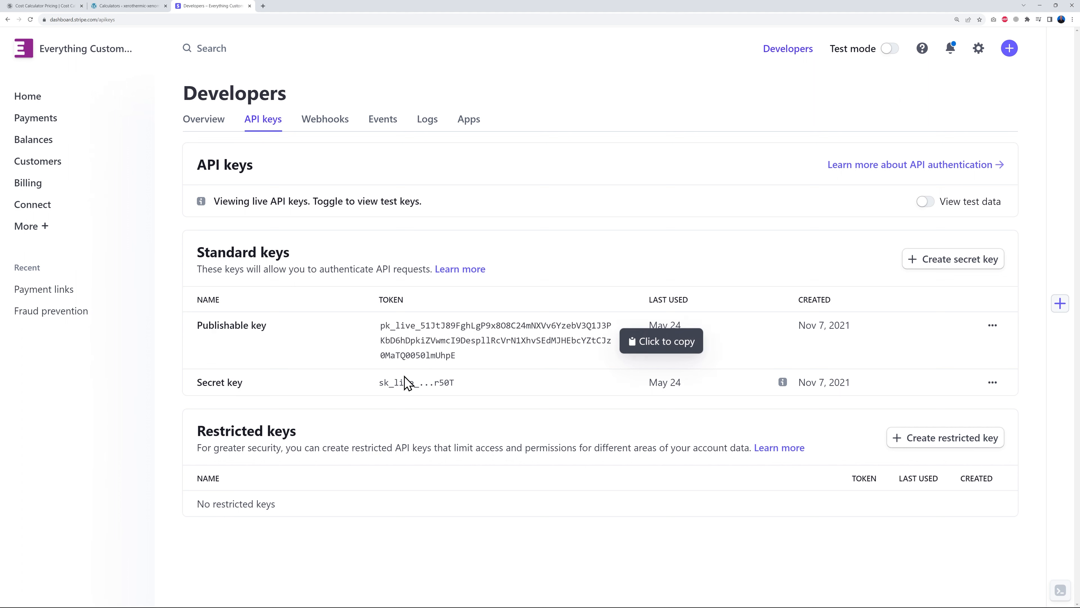
click(889, 49)
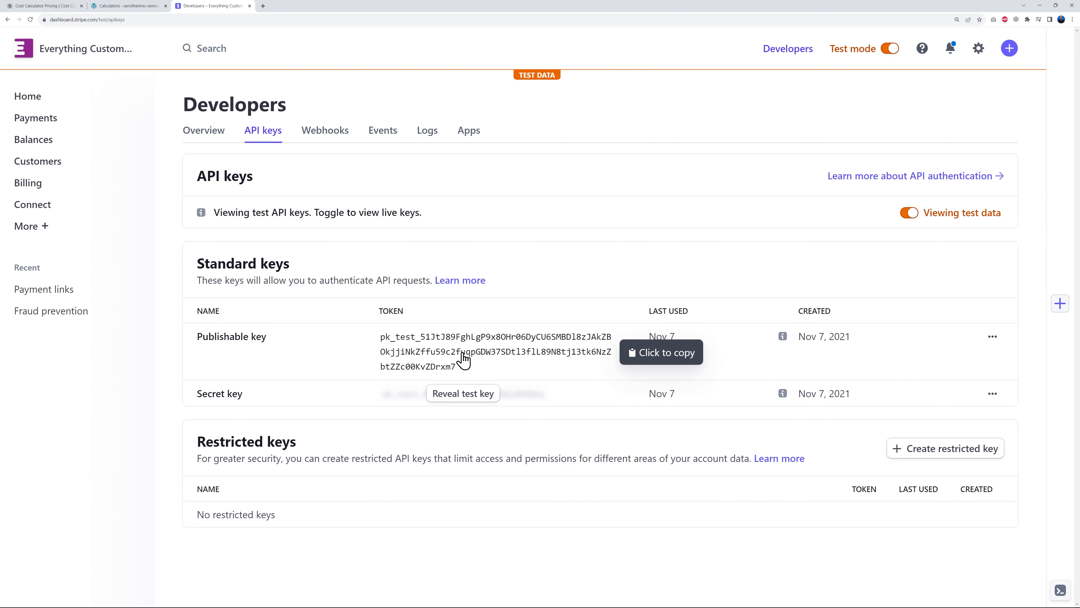
click(457, 361)
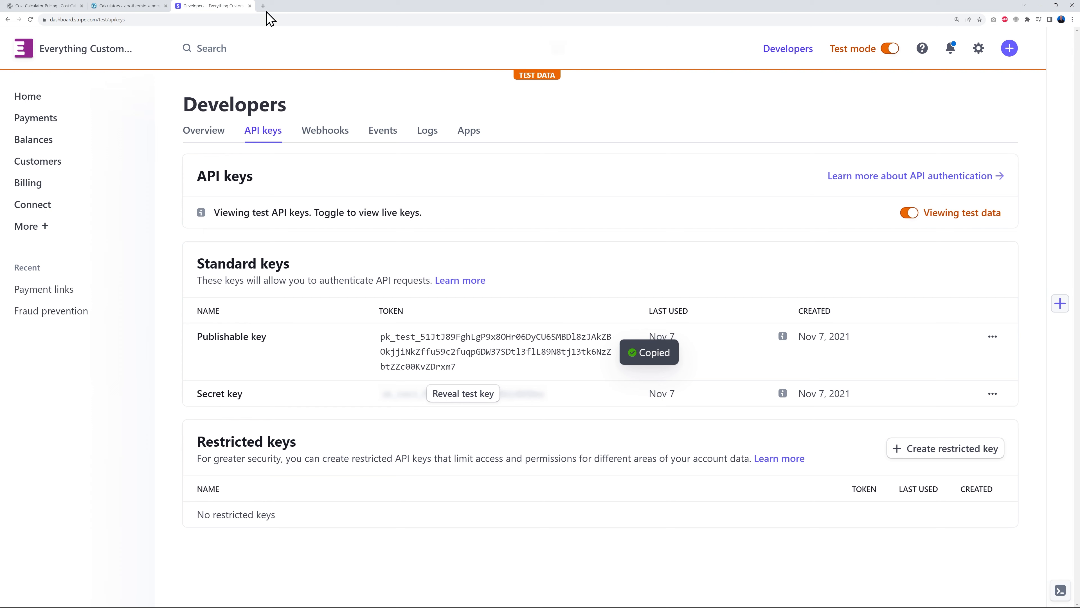
click(140, 6)
- Fill Hotel Booking's Stripe Public Key and Secret Key with the test keys, save, and preview
key(ctrl+v)
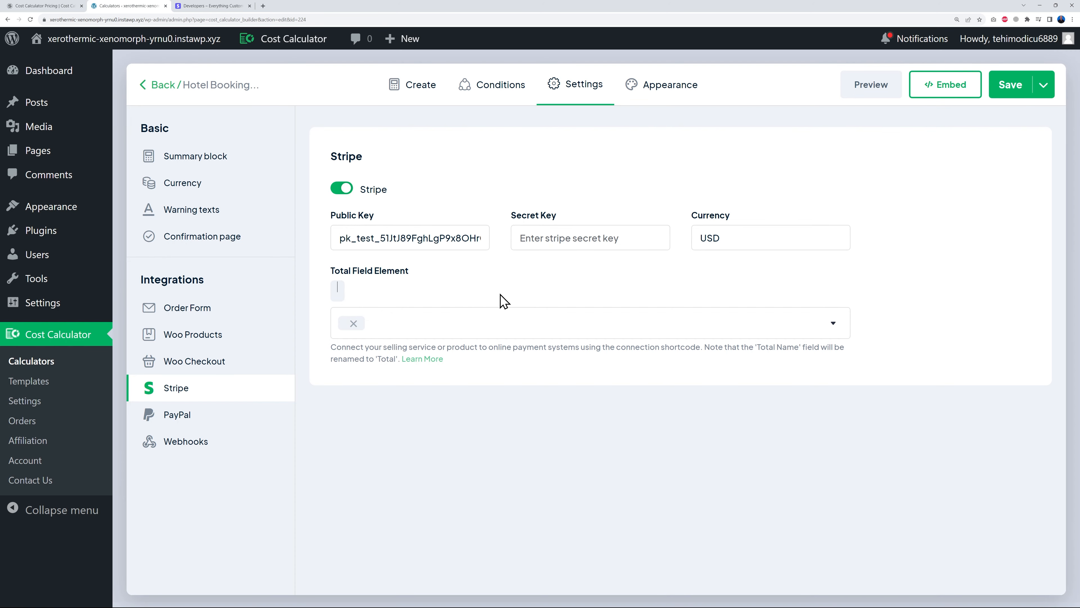
click(212, 6)
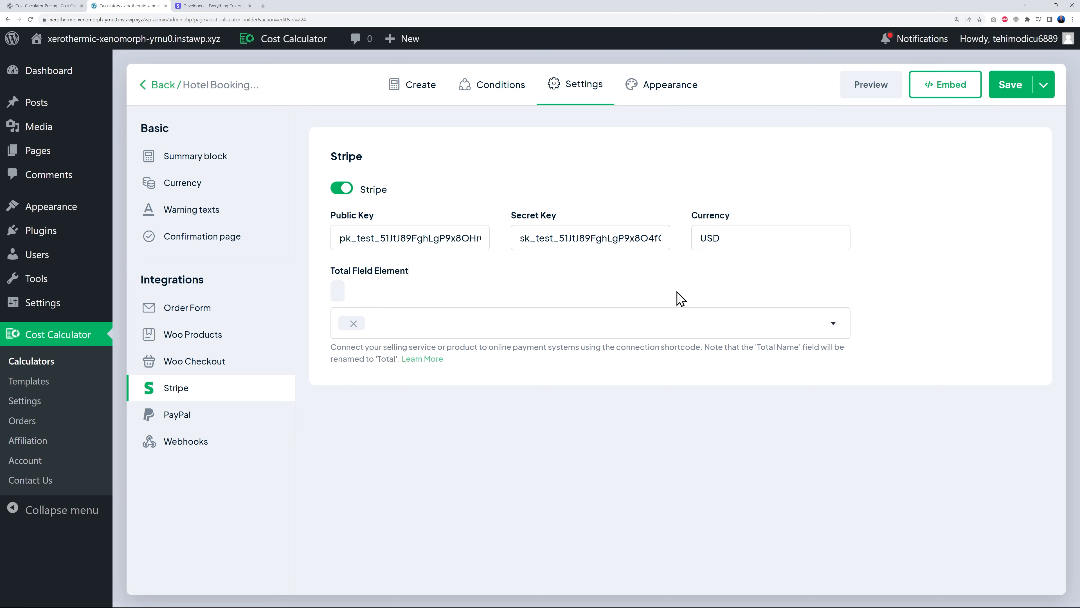
click(1011, 85)
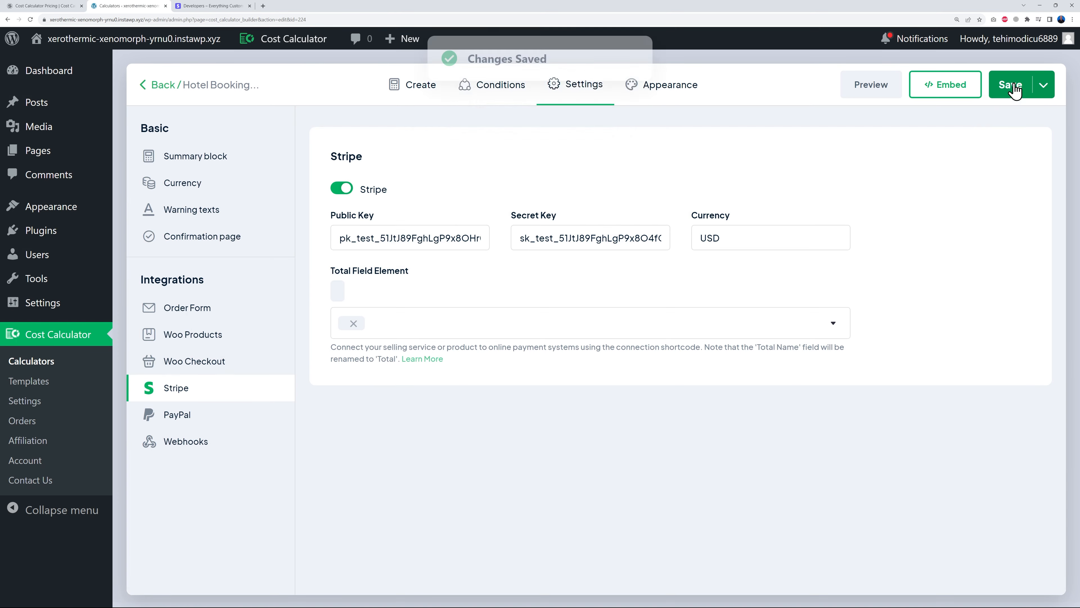
click(864, 90)
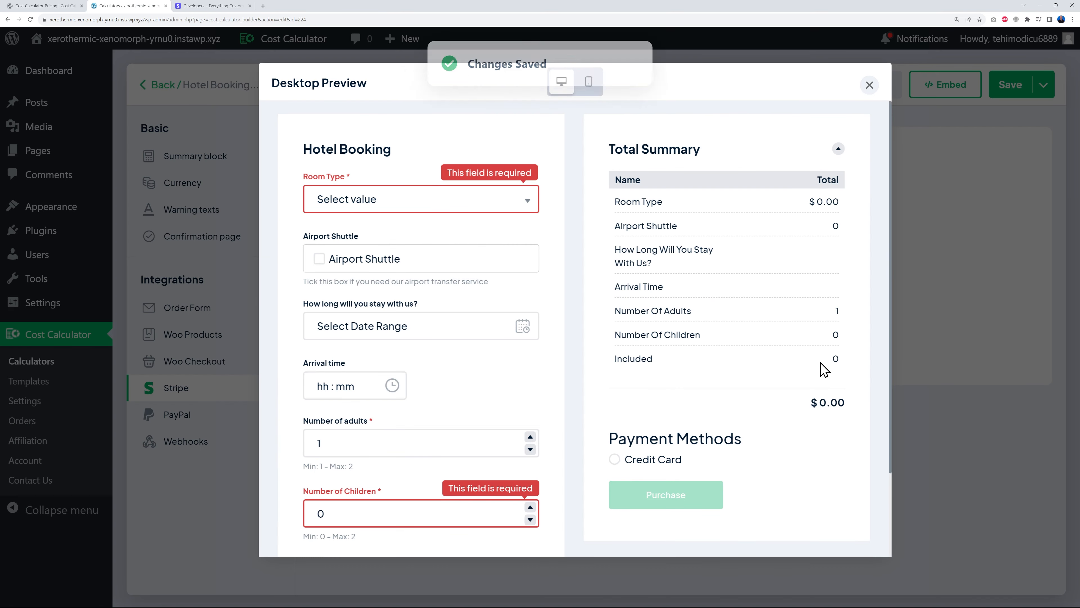
- Choose Credit Card in the desktop preview, check its card-number field, then close the preview
click(615, 459)
scroll(803, 444, down, 2)
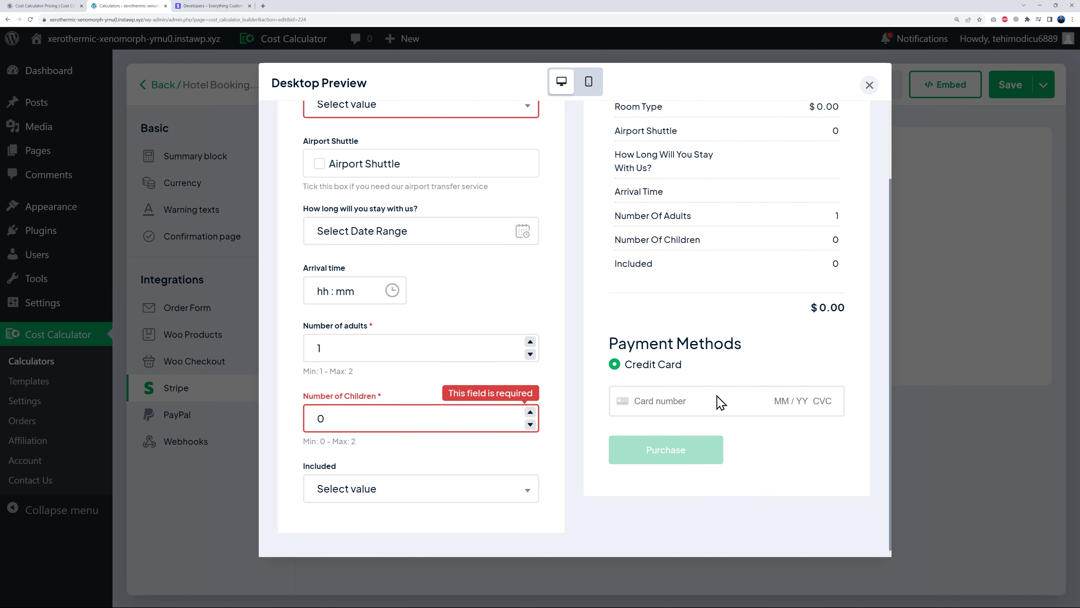
scroll(724, 416, up, 2)
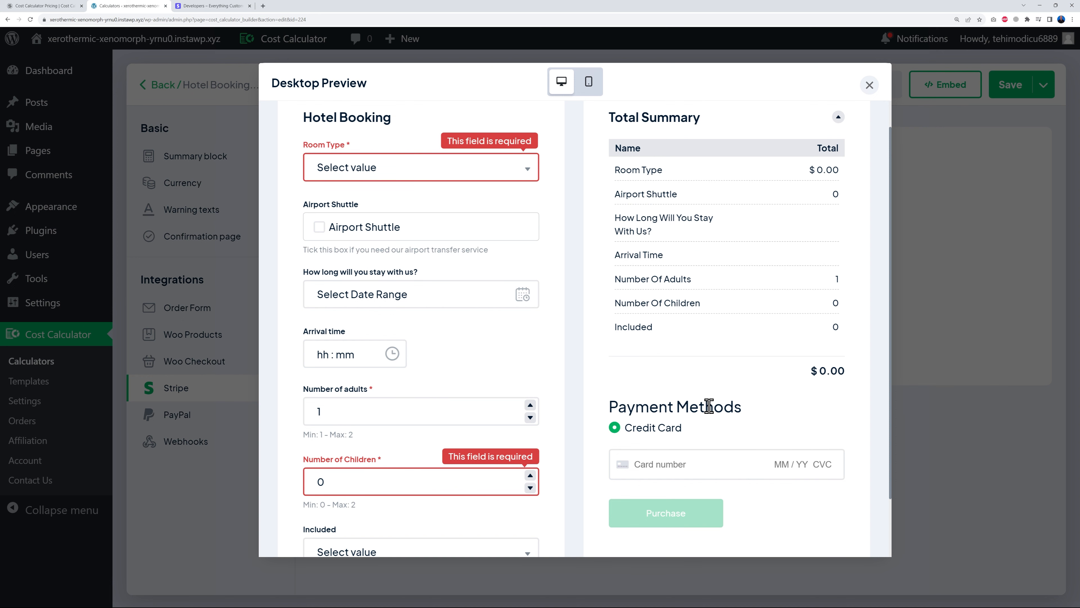
click(869, 85)
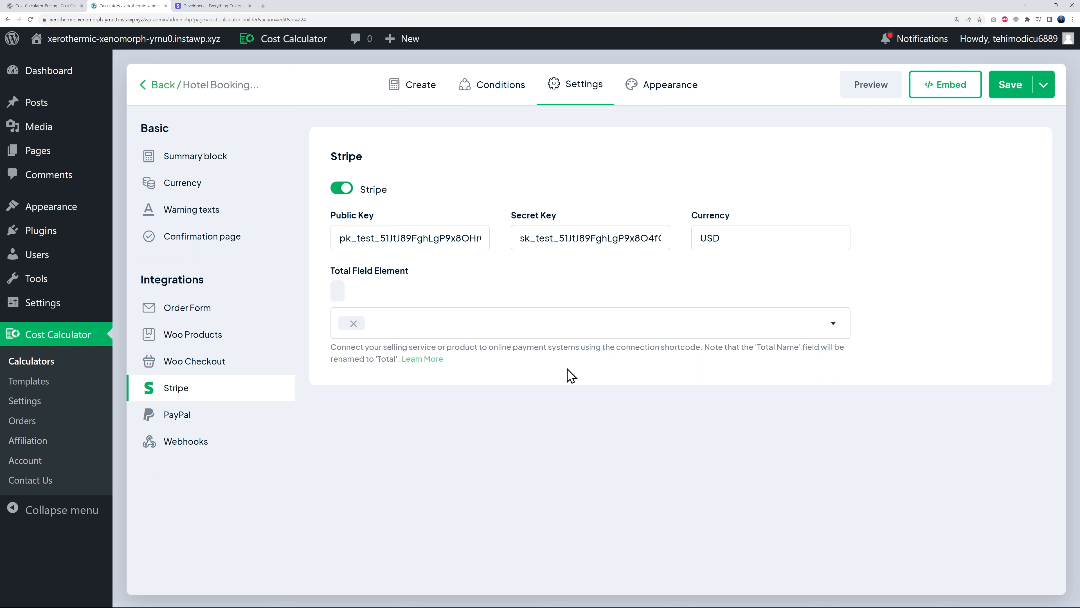
click(189, 412)
click(342, 189)
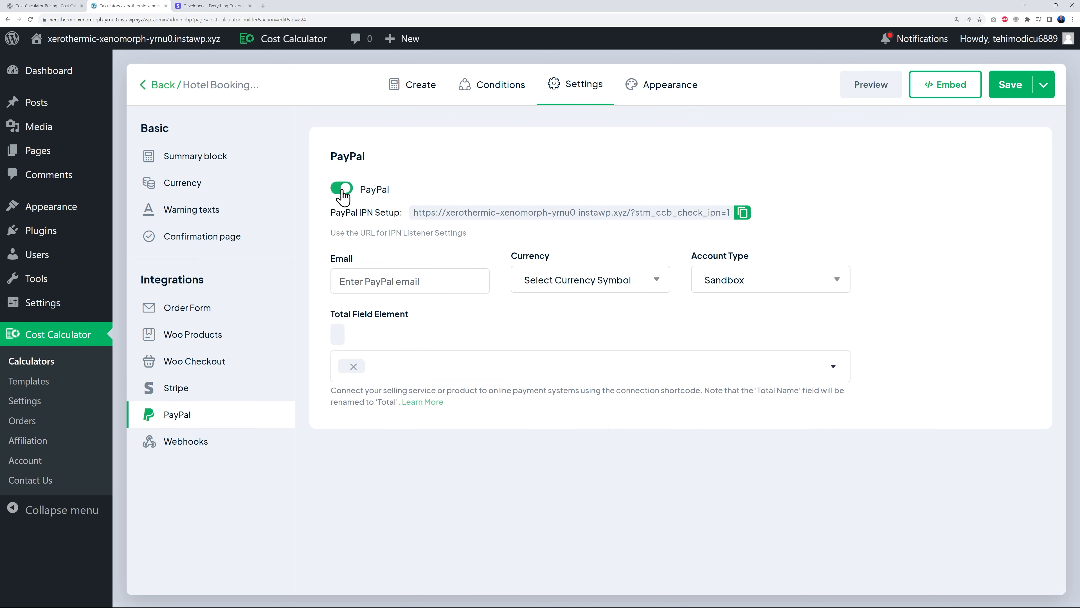
click(822, 283)
click(760, 324)
click(346, 193)
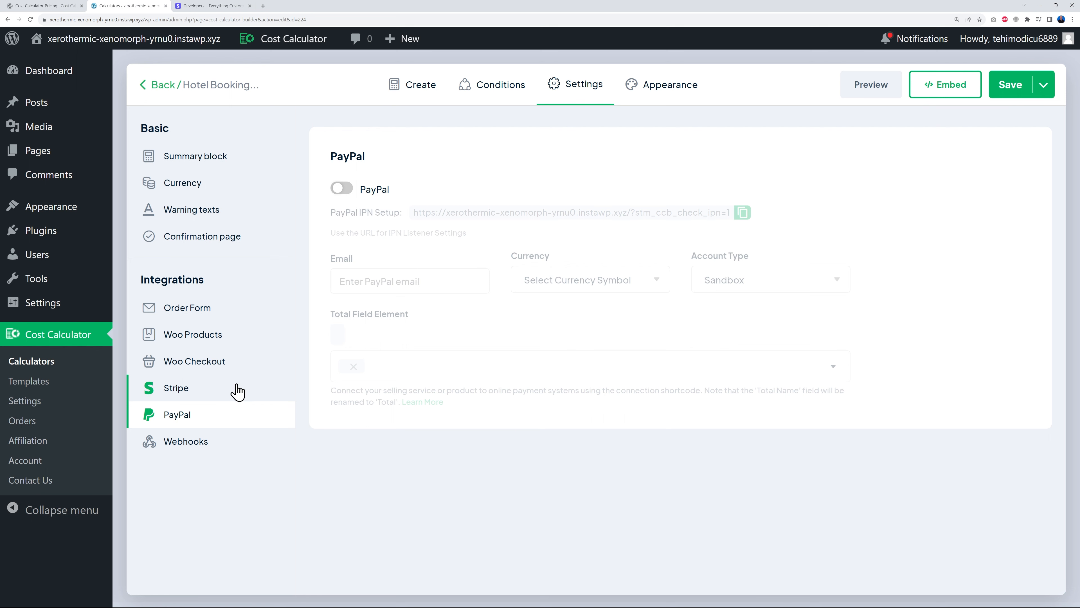
click(203, 441)
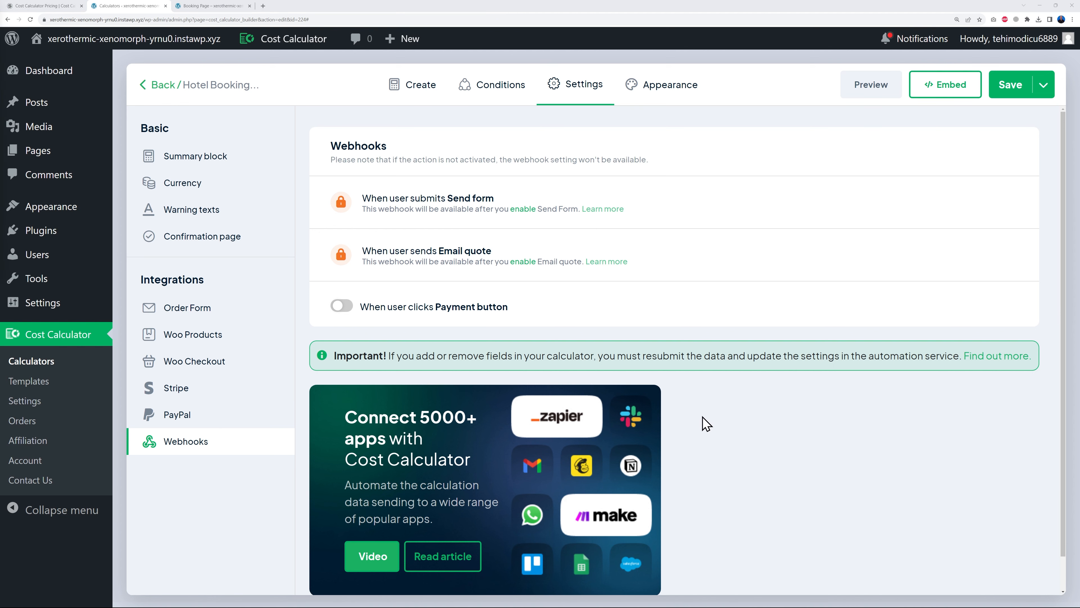
scroll(707, 428, down, 1)
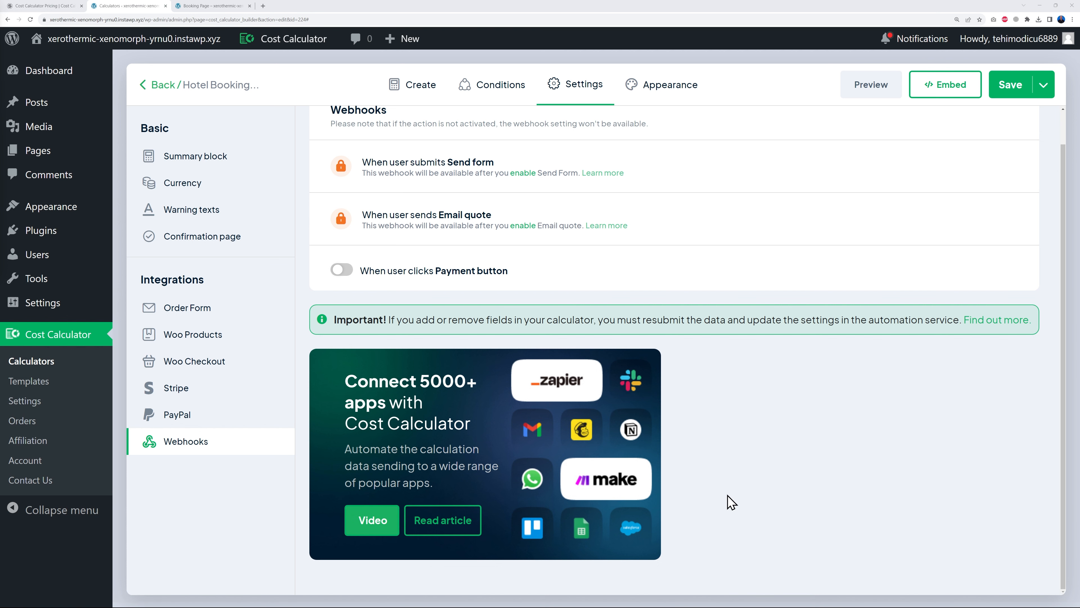
scroll(731, 501, up, 1)
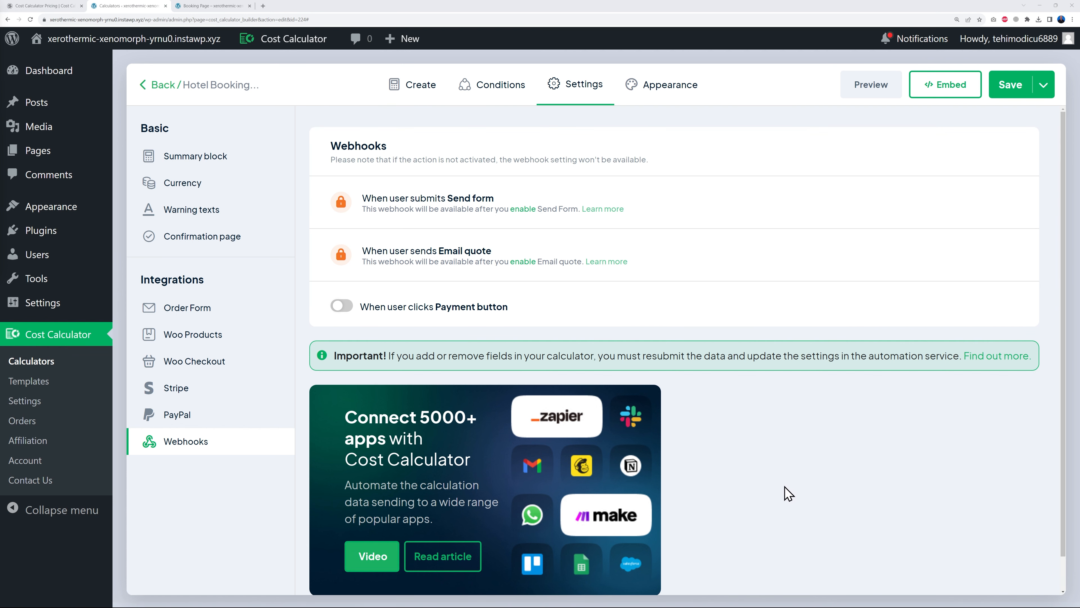
click(187, 419)
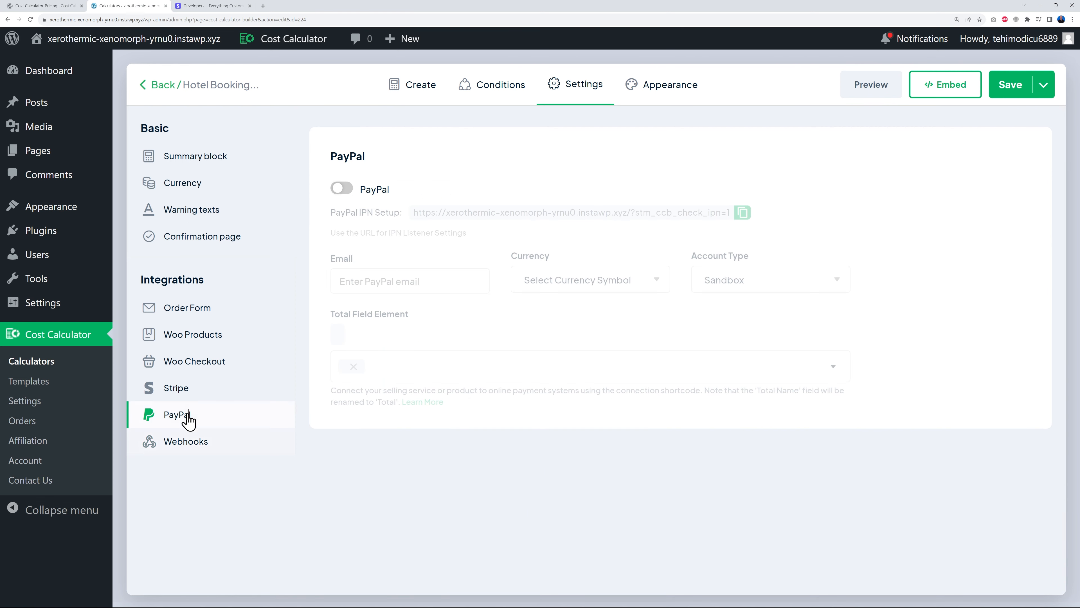
click(203, 397)
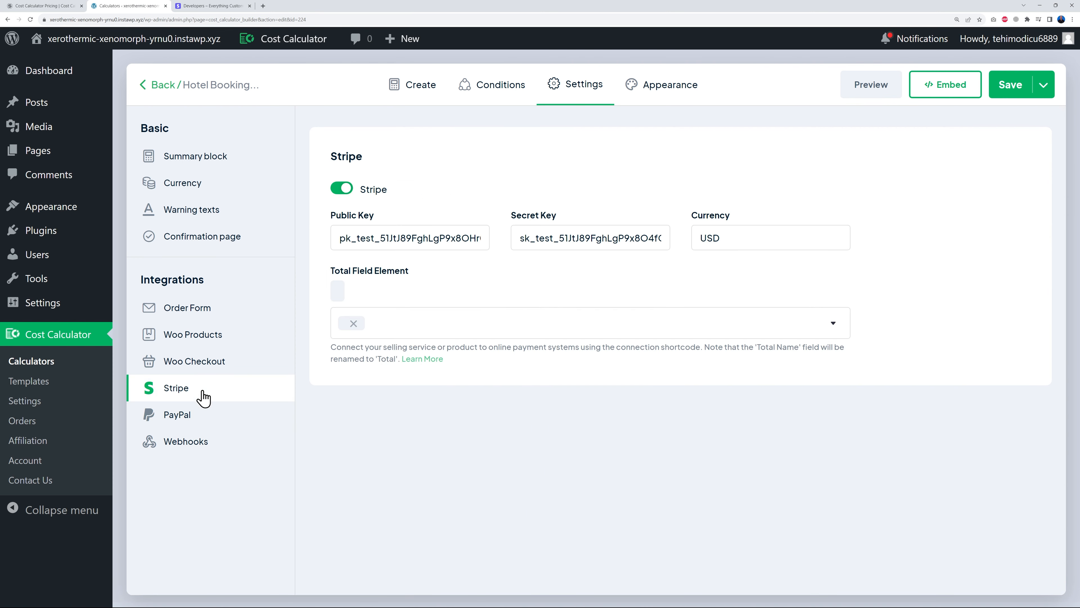
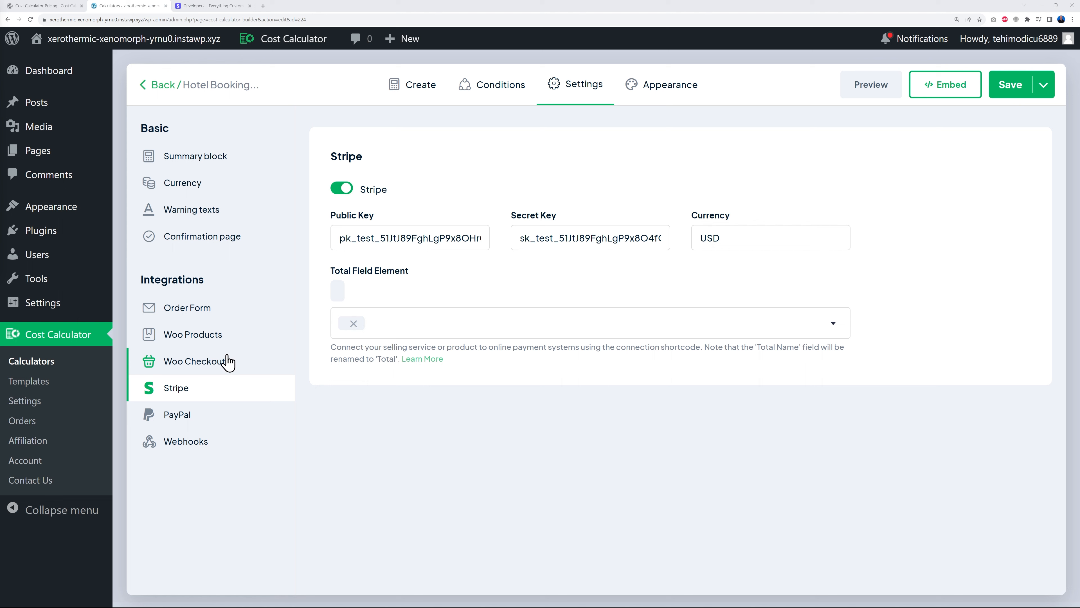
- Switch the Hotel Booking calculator builder to its Appearance settings
click(662, 101)
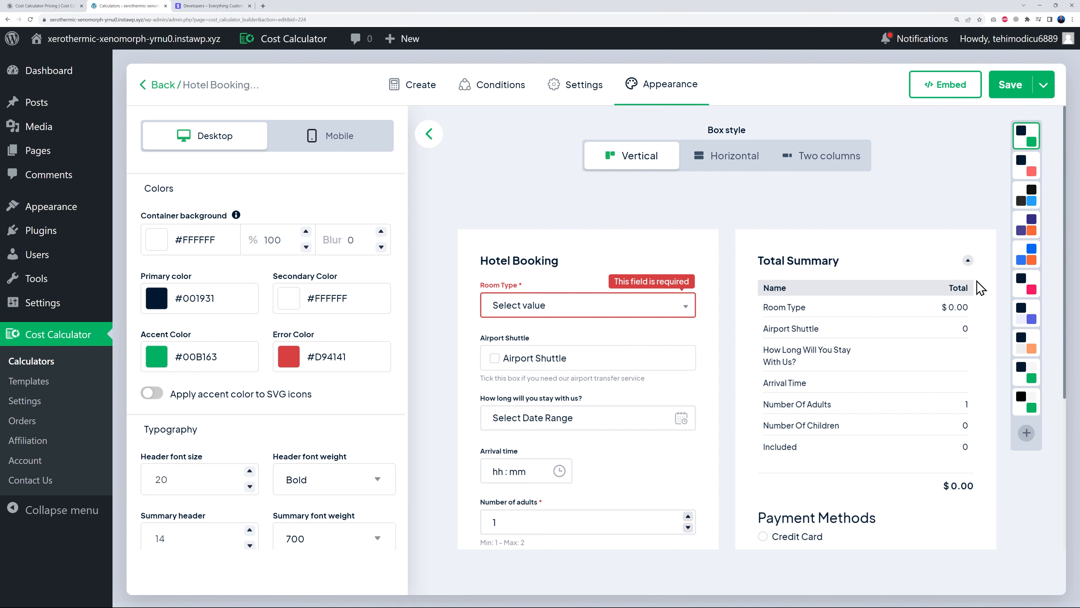
- Compare colour presets and apply the #F7F7F7 background, #001931 navy and #00B163 green preset
click(1028, 174)
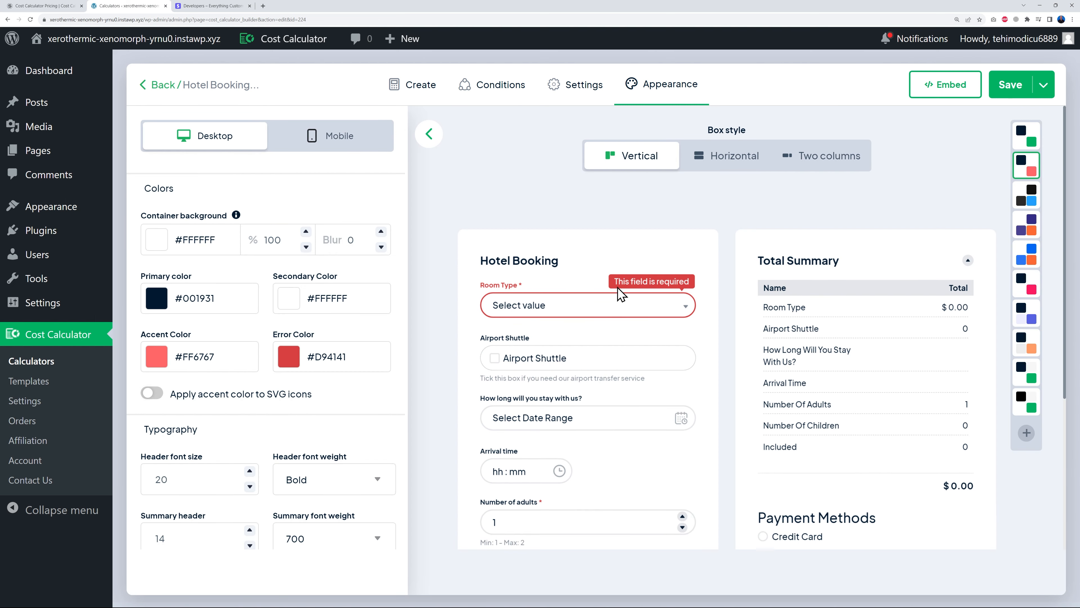
click(1026, 200)
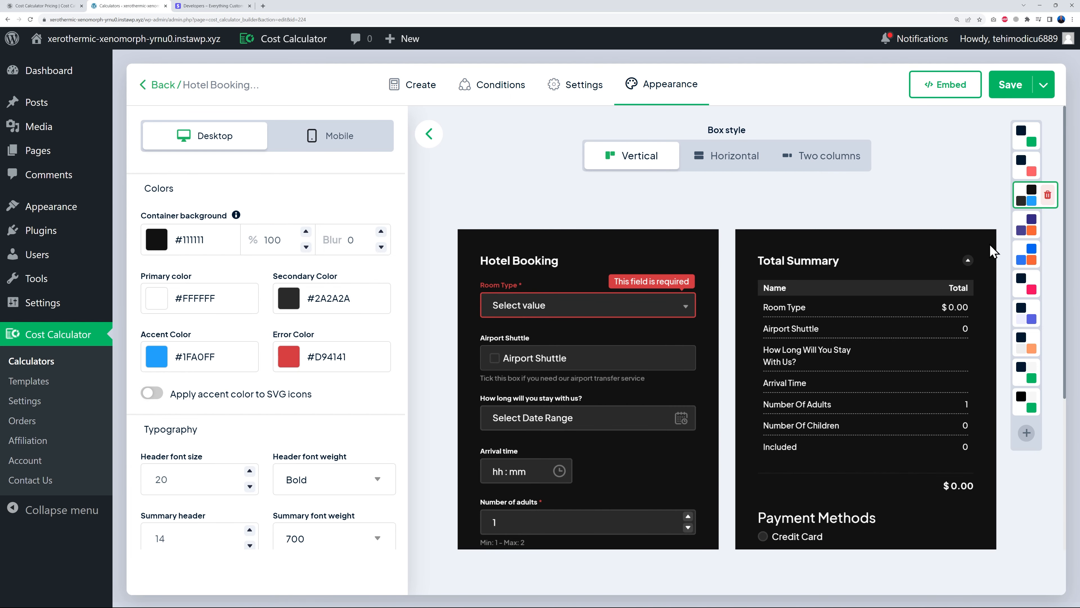
scroll(991, 245, down, 2)
scroll(1029, 230, up, 2)
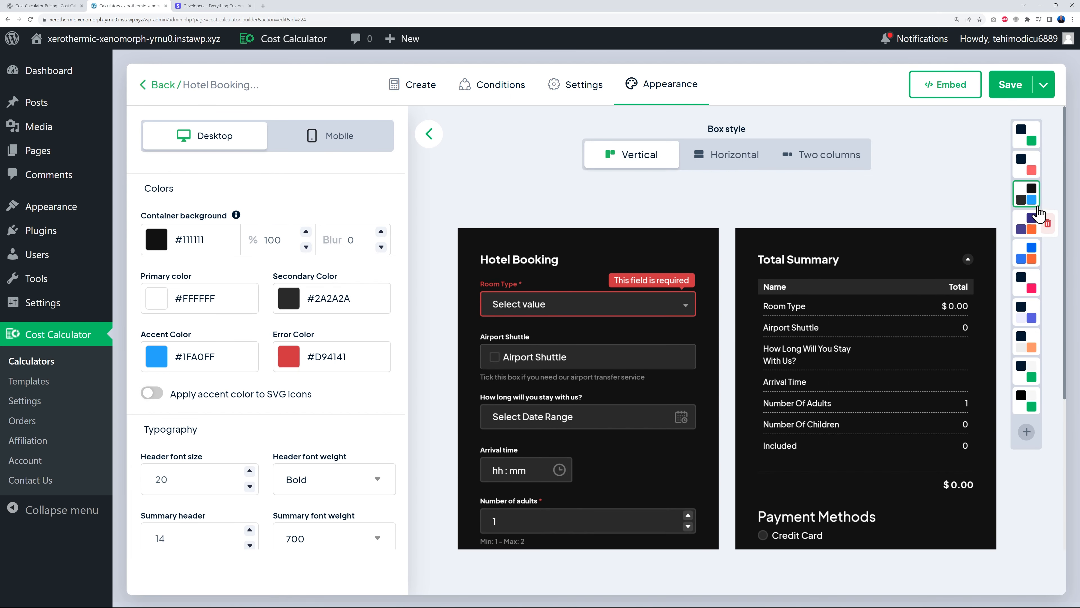
click(1029, 234)
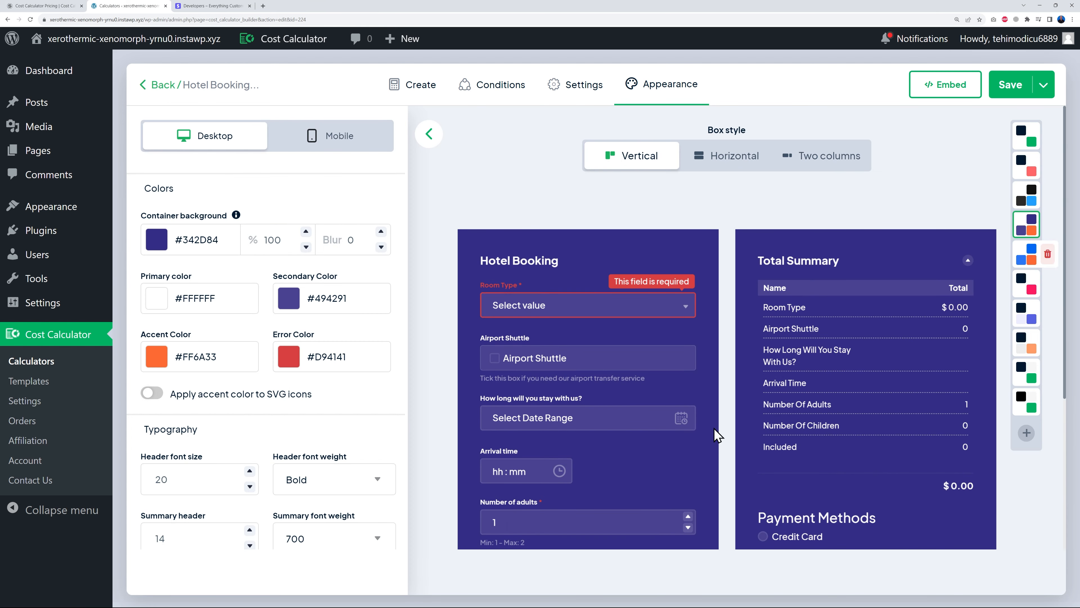
click(1020, 313)
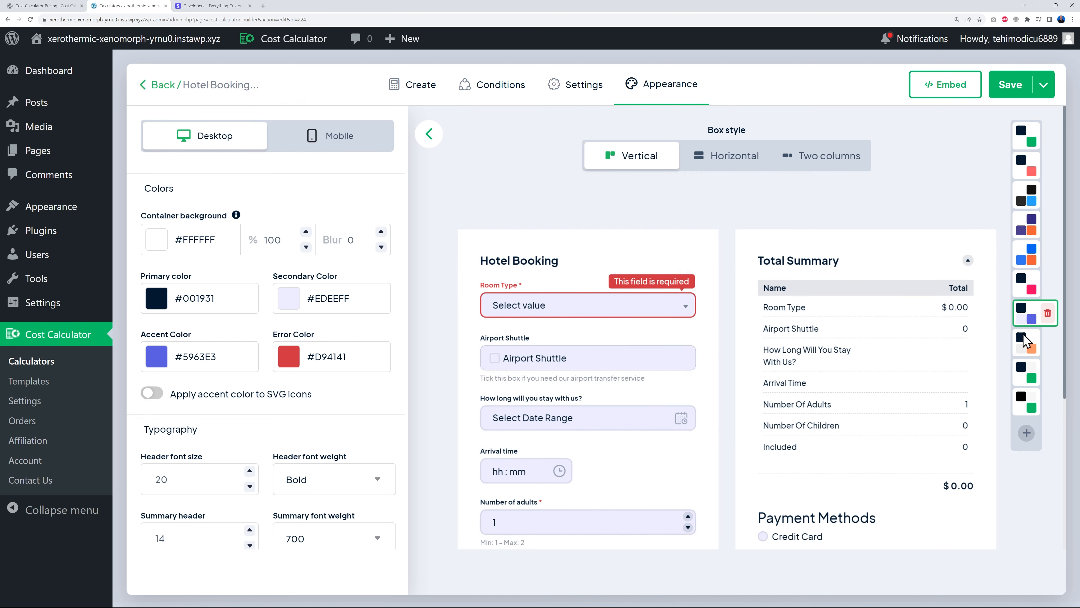
click(1032, 376)
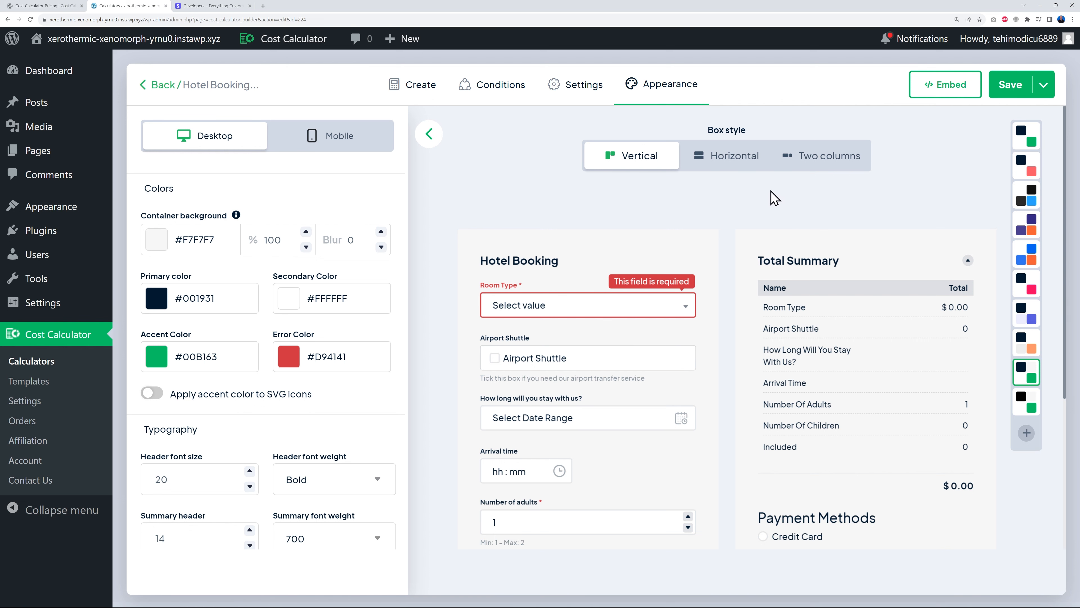
- Compare Horizontal and Two columns box styles, keep Vertical, save, and bring up Embed
click(709, 165)
scroll(616, 313, down, 2)
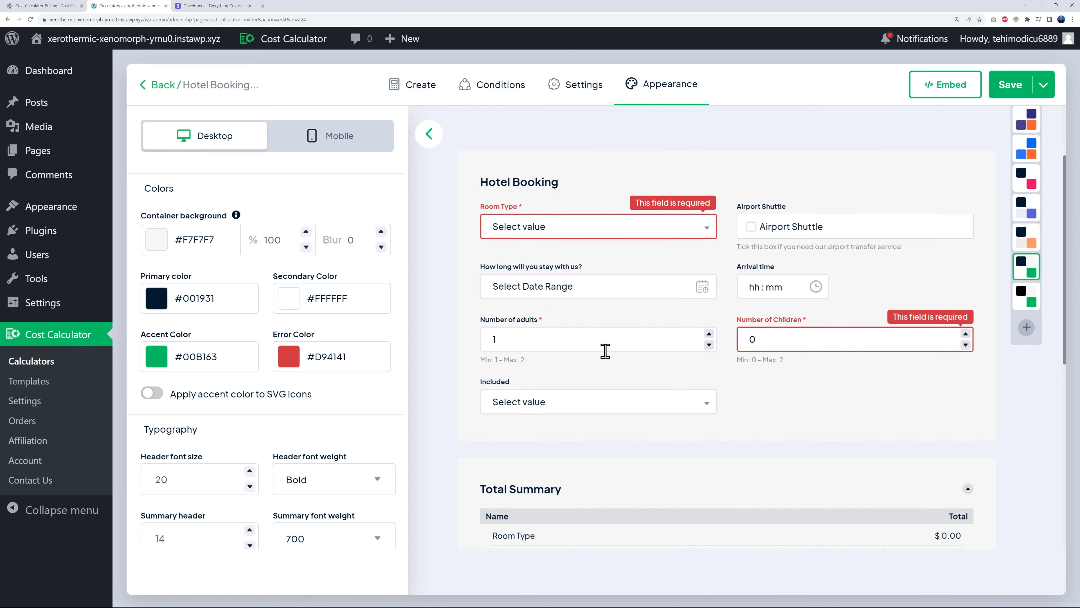
scroll(730, 487, down, 2)
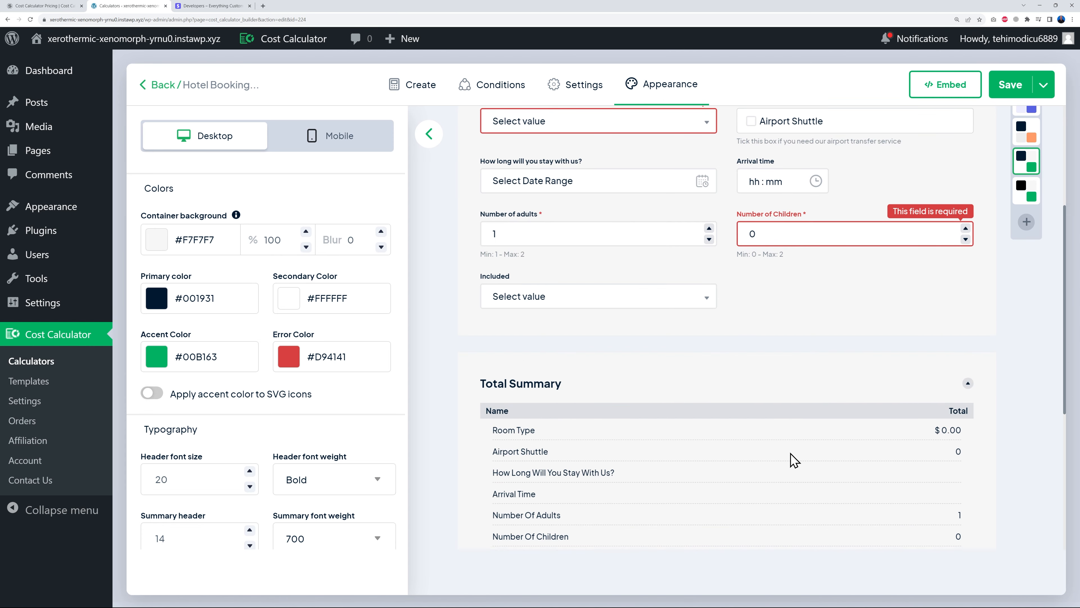
scroll(784, 459, up, 4)
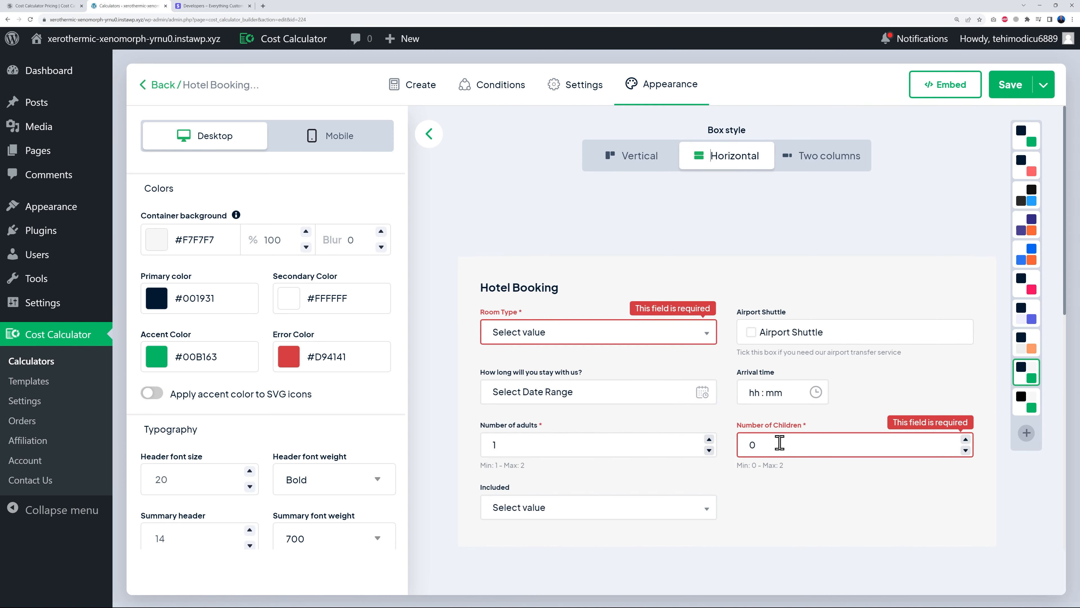
click(827, 160)
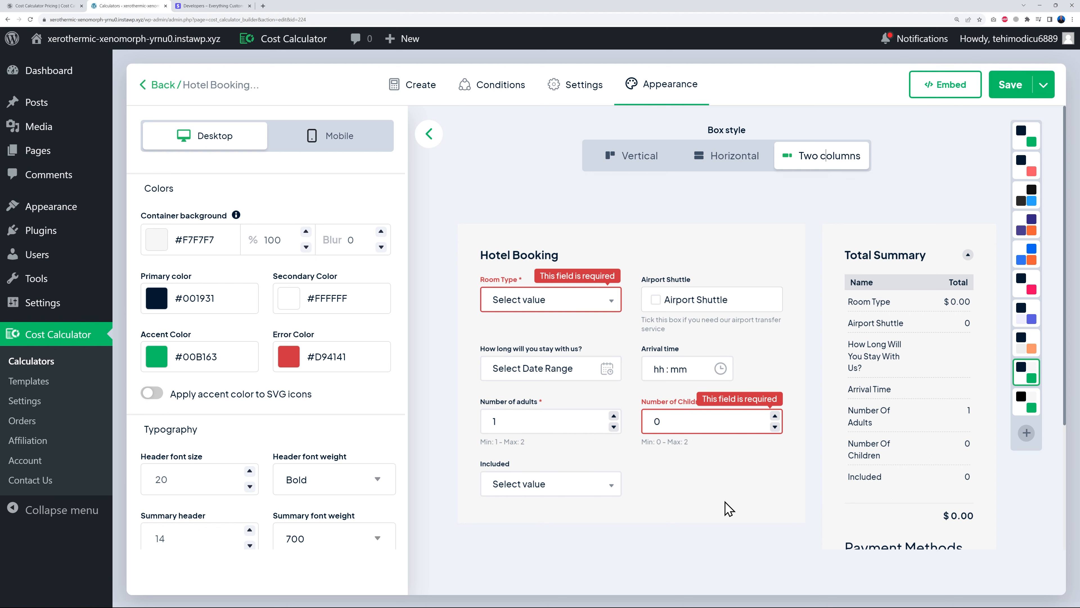
click(643, 164)
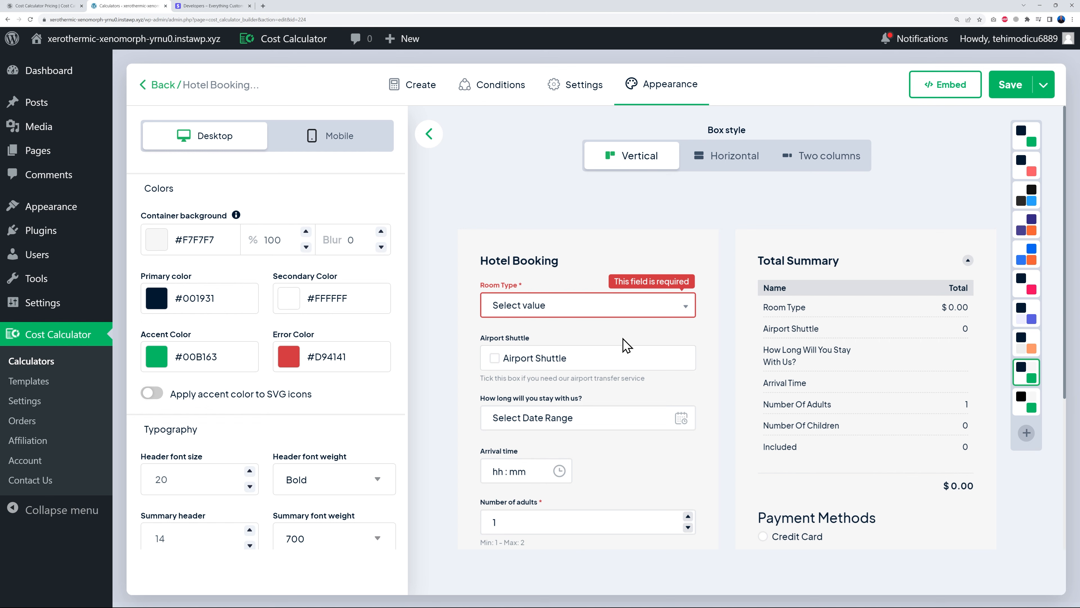
click(1006, 87)
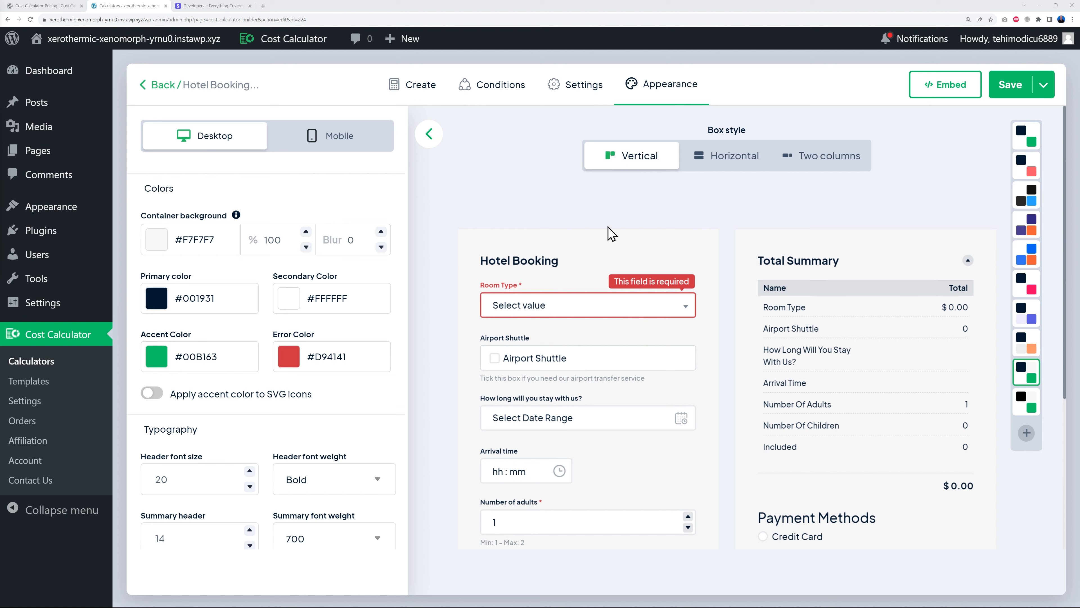
click(935, 95)
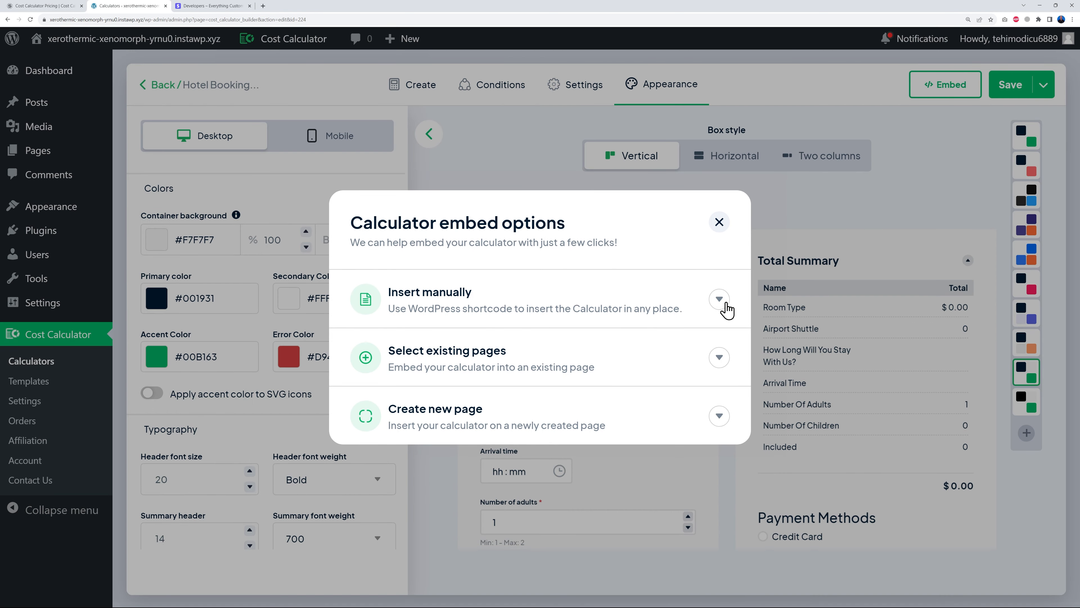
- From the embed options, create a new page 'Booking Page' holding the Hotel Booking calculator
click(701, 323)
click(725, 272)
click(718, 358)
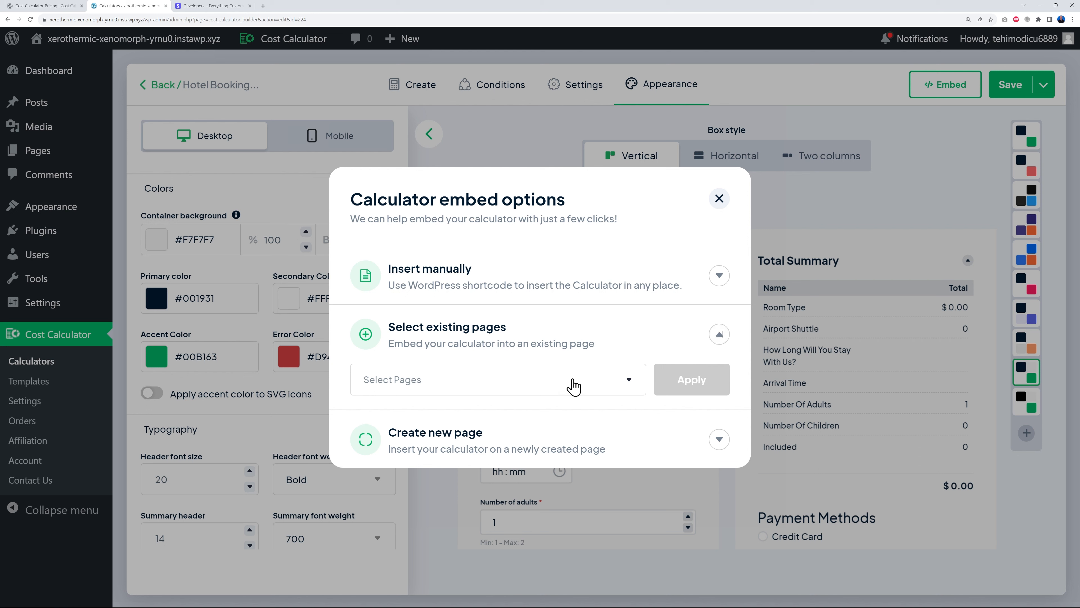
click(718, 333)
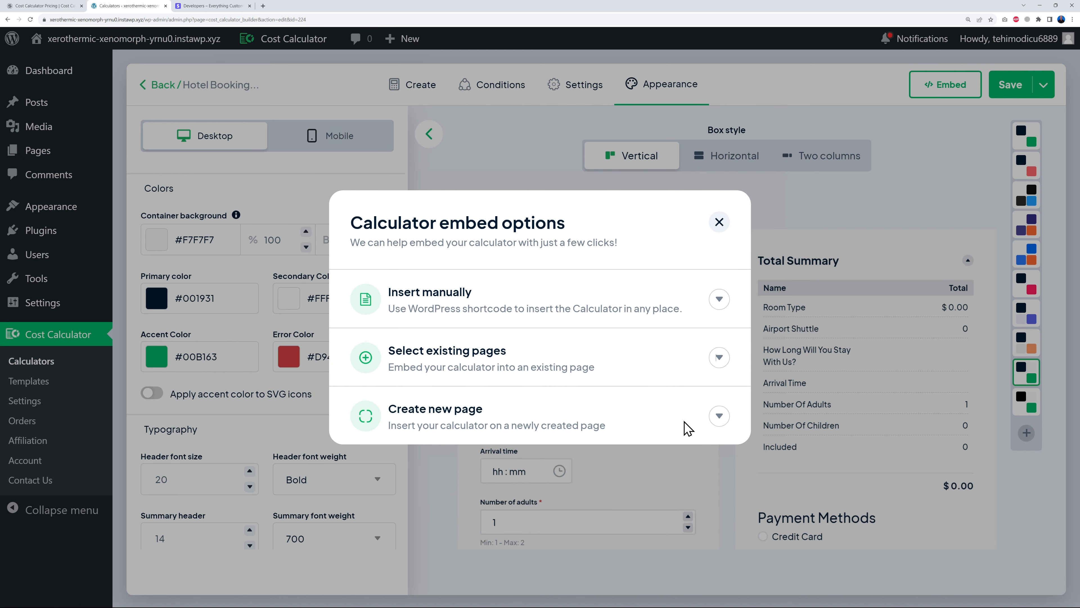
click(718, 416)
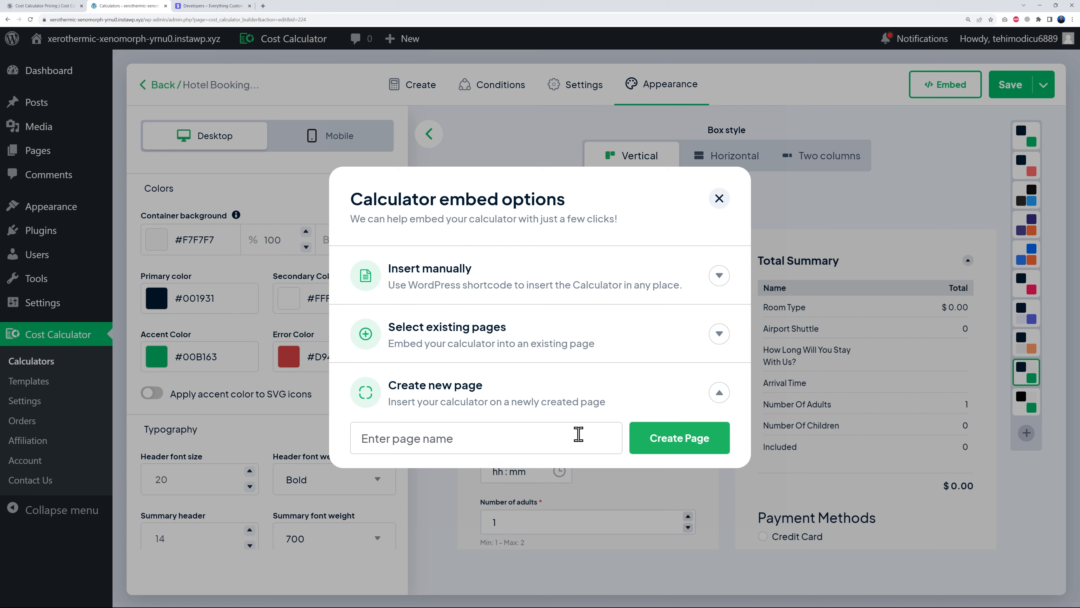
text(Booking Page)
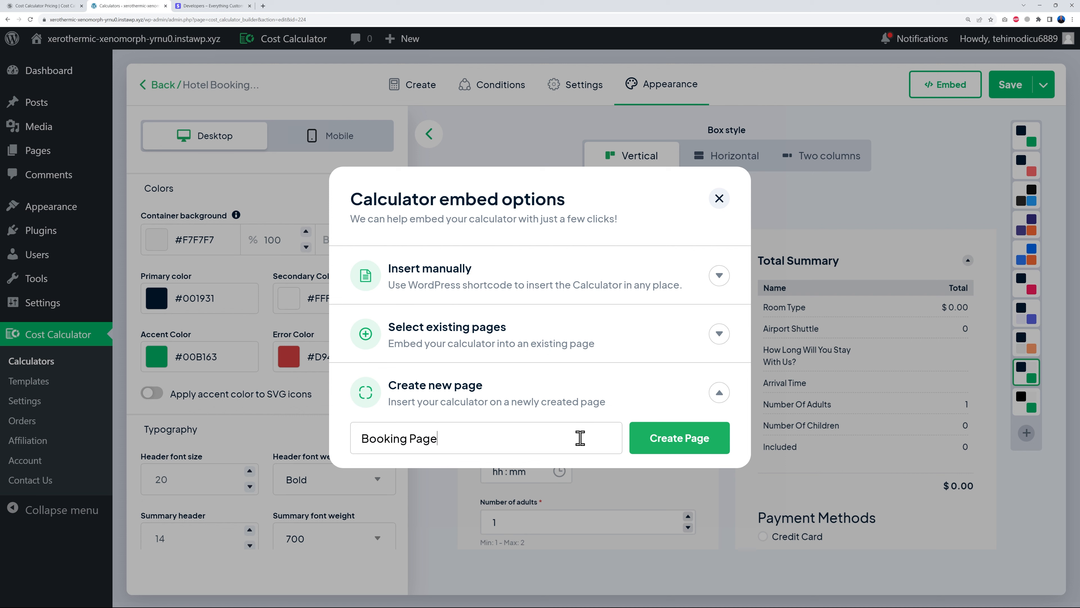
click(639, 445)
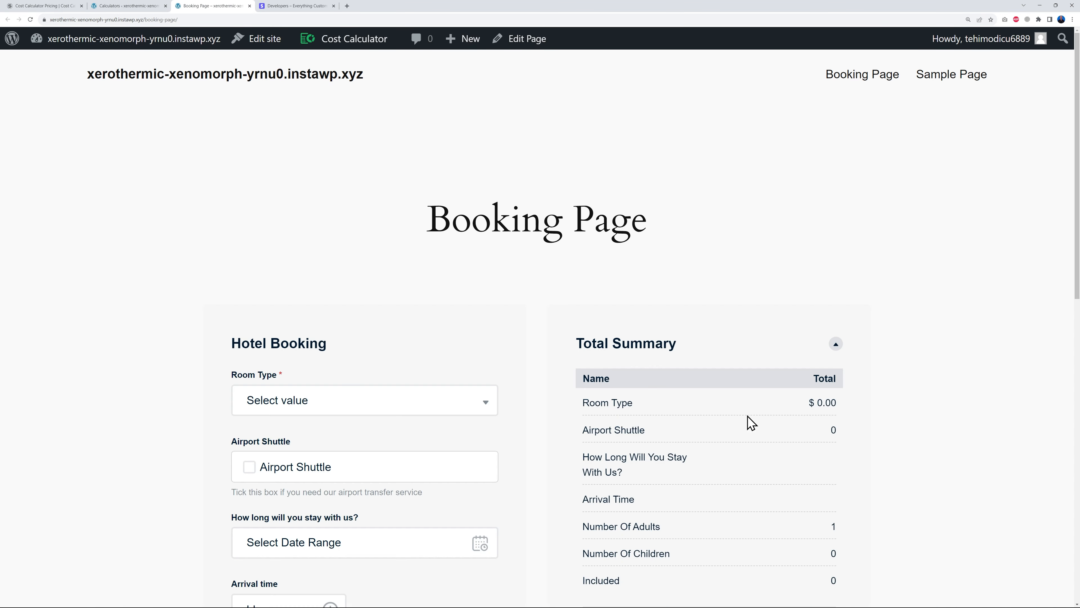
- Choose the Family room type and a November 20–26 stay
scroll(916, 385, down, 6)
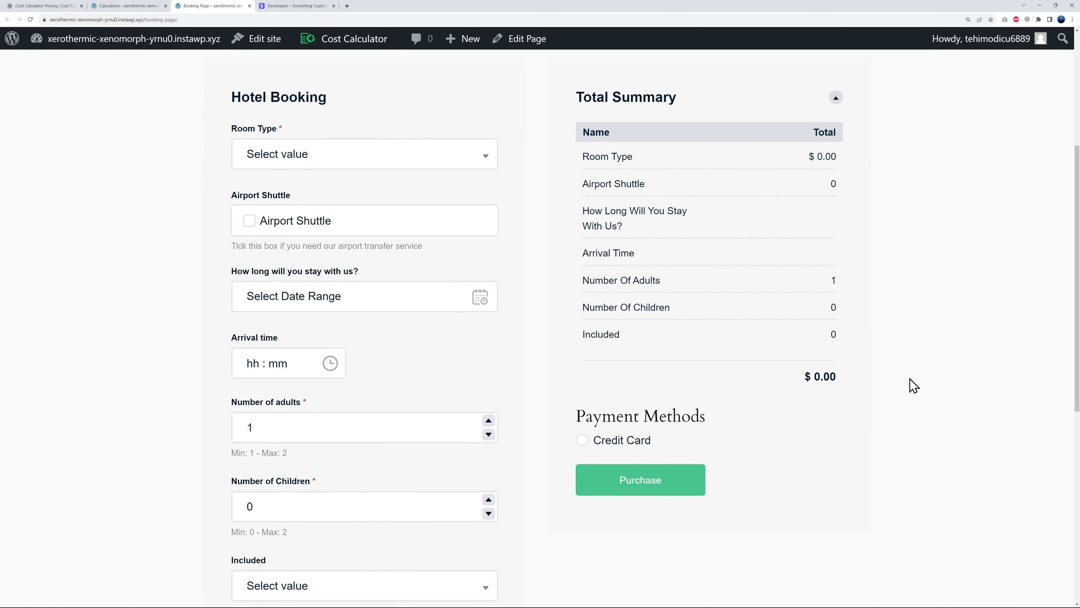
scroll(915, 385, down, 1)
scroll(903, 390, up, 3)
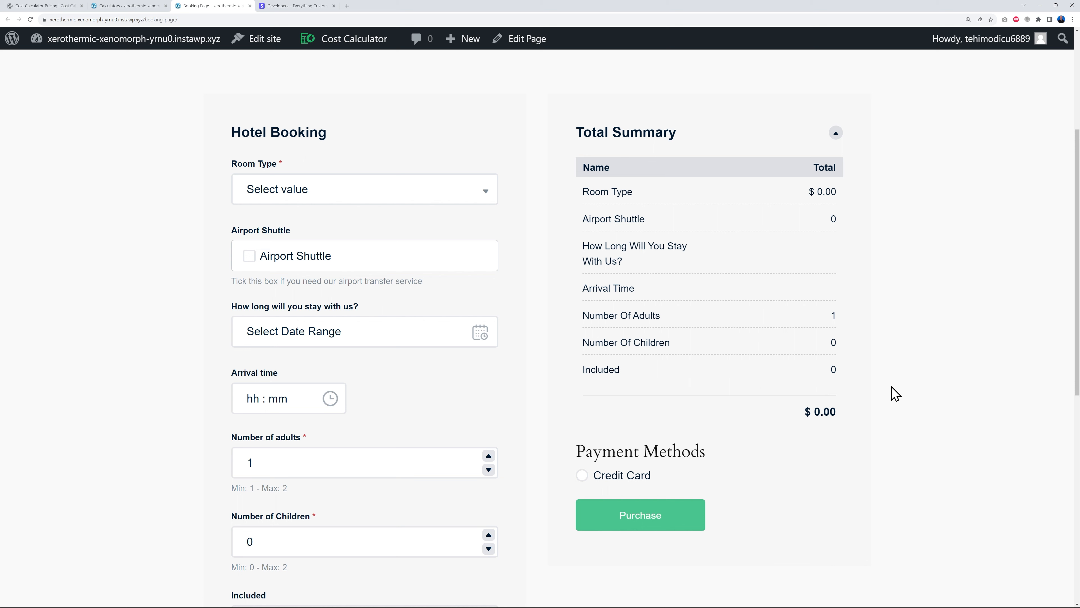
scroll(894, 387, down, 2)
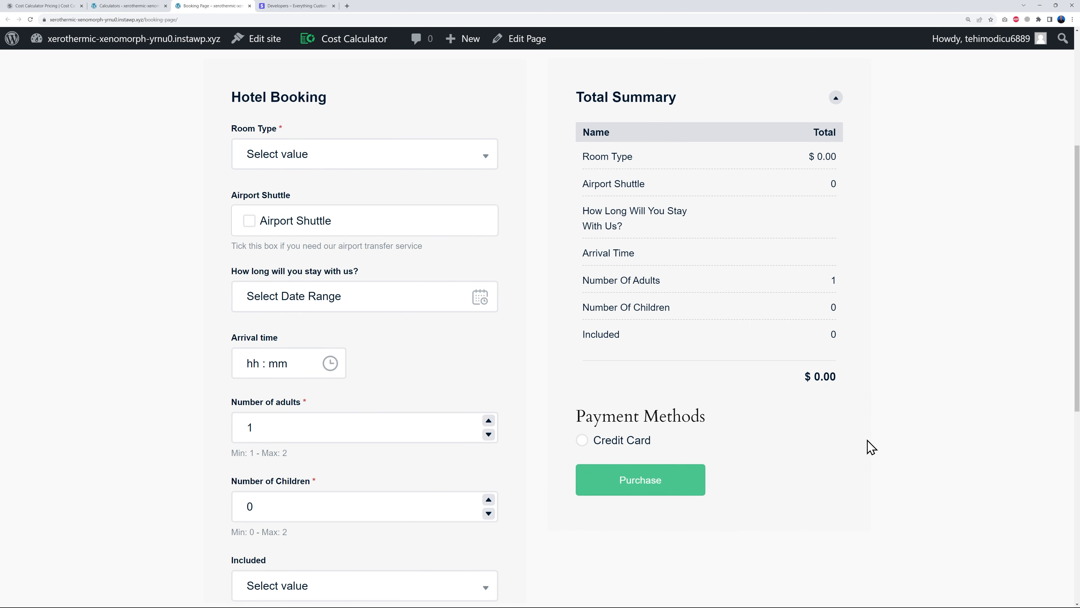
click(452, 123)
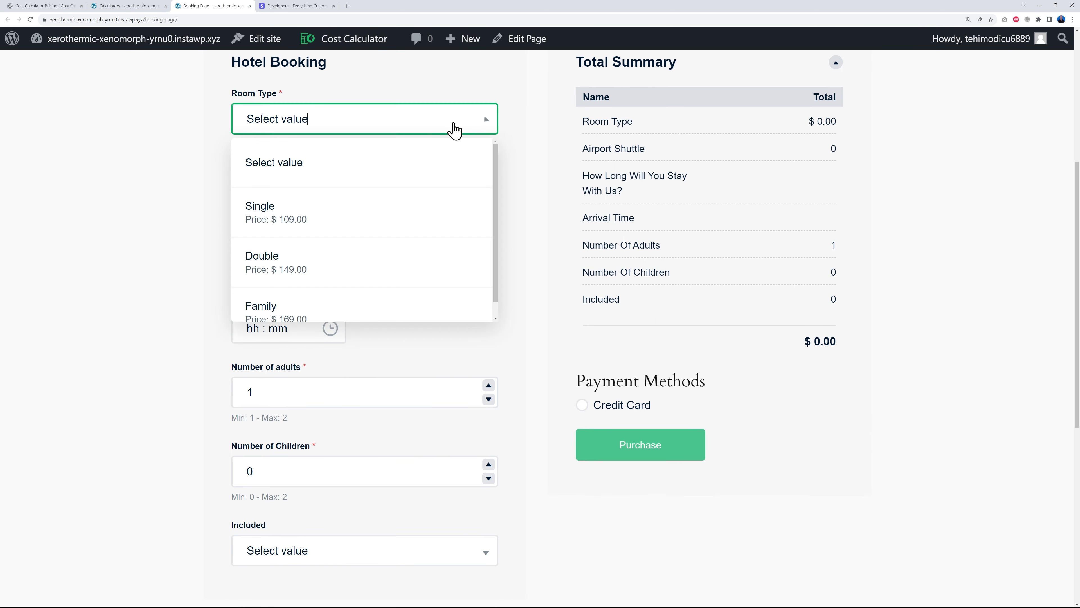
click(325, 297)
click(444, 271)
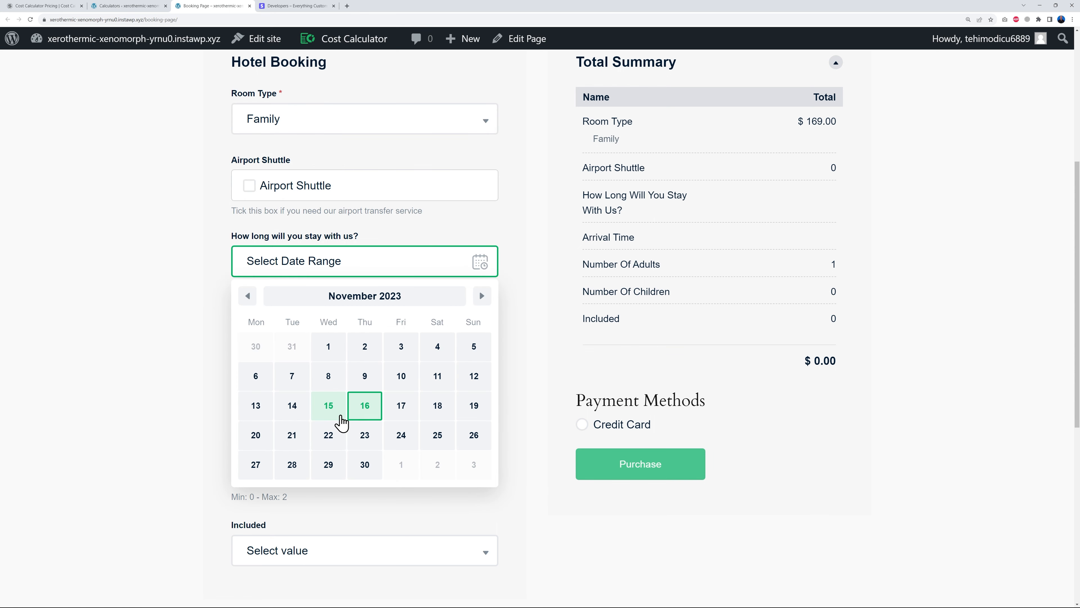
click(256, 439)
click(474, 435)
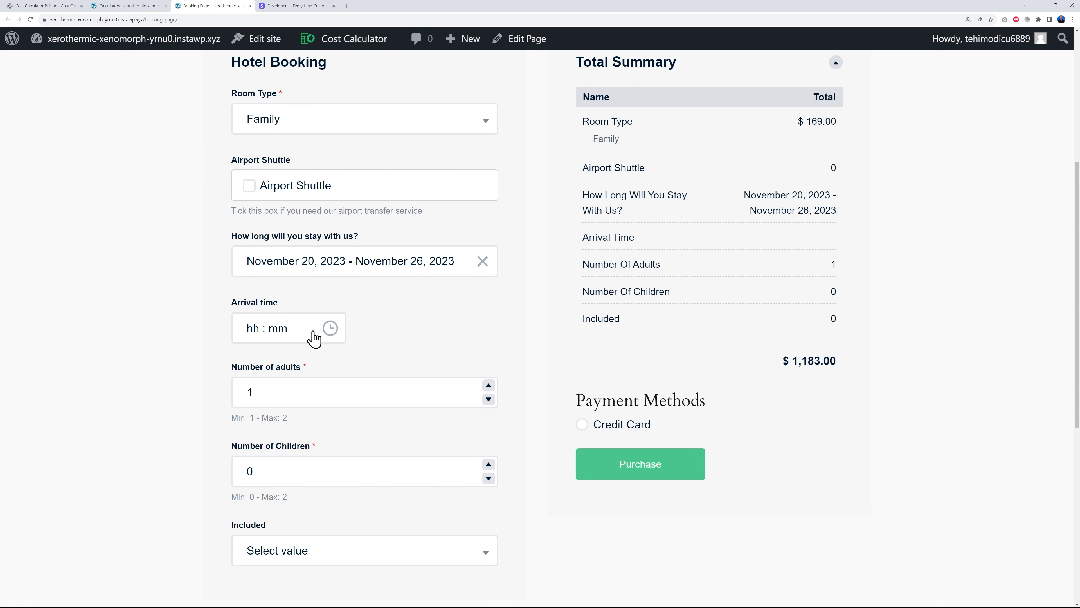
- Set arrival time to 03:00 pm with 2 adults and 1 child
click(313, 334)
click(251, 427)
click(326, 378)
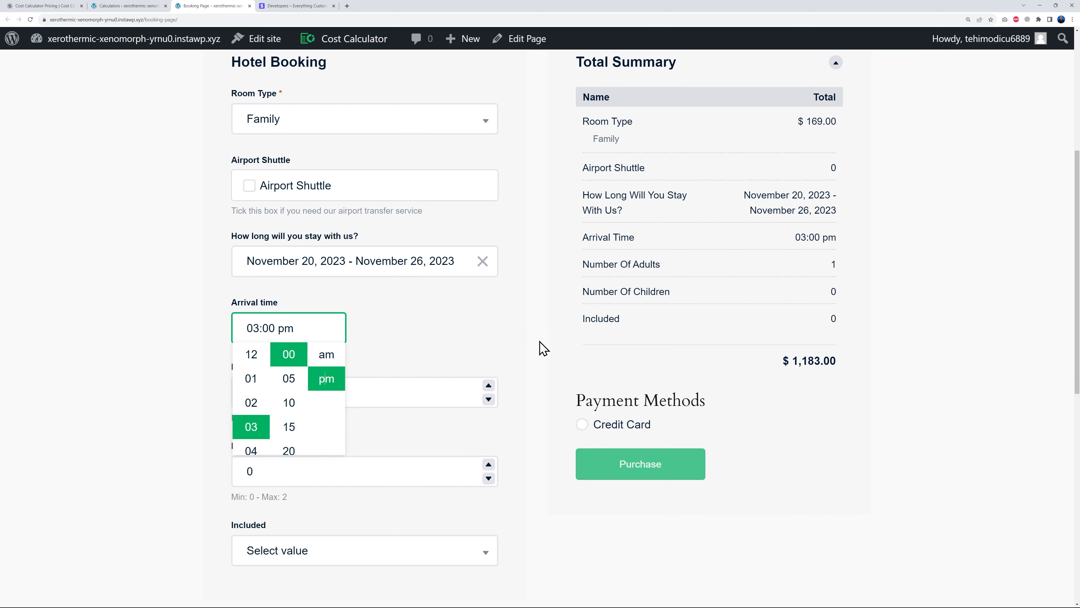
click(548, 359)
click(488, 464)
click(461, 561)
- Add Breakfast and pick Credit Card as the payment method
scroll(458, 547, down, 2)
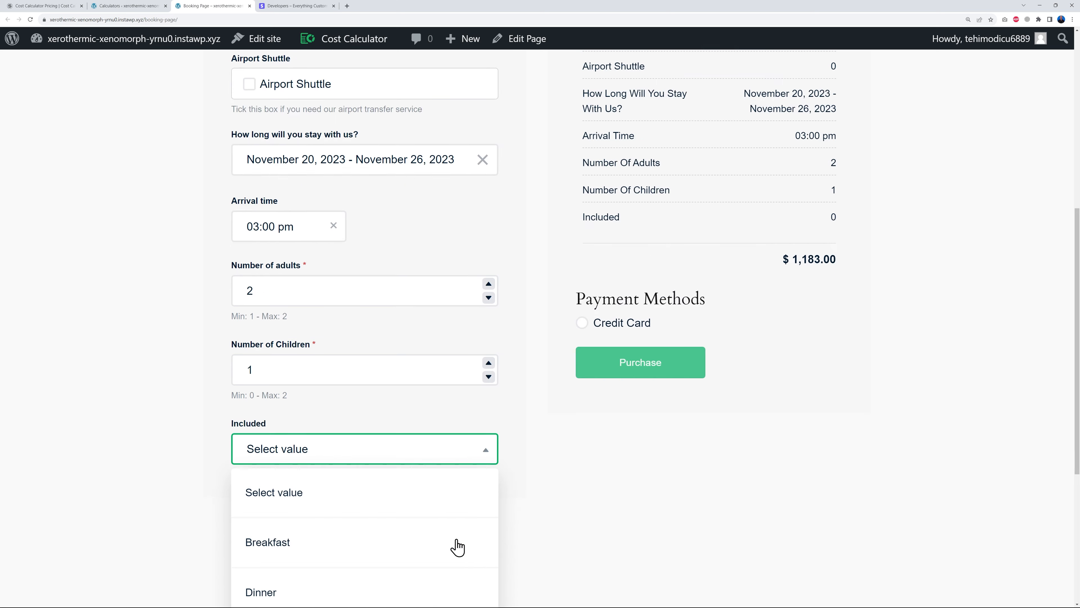
click(293, 550)
scroll(834, 461, up, 4)
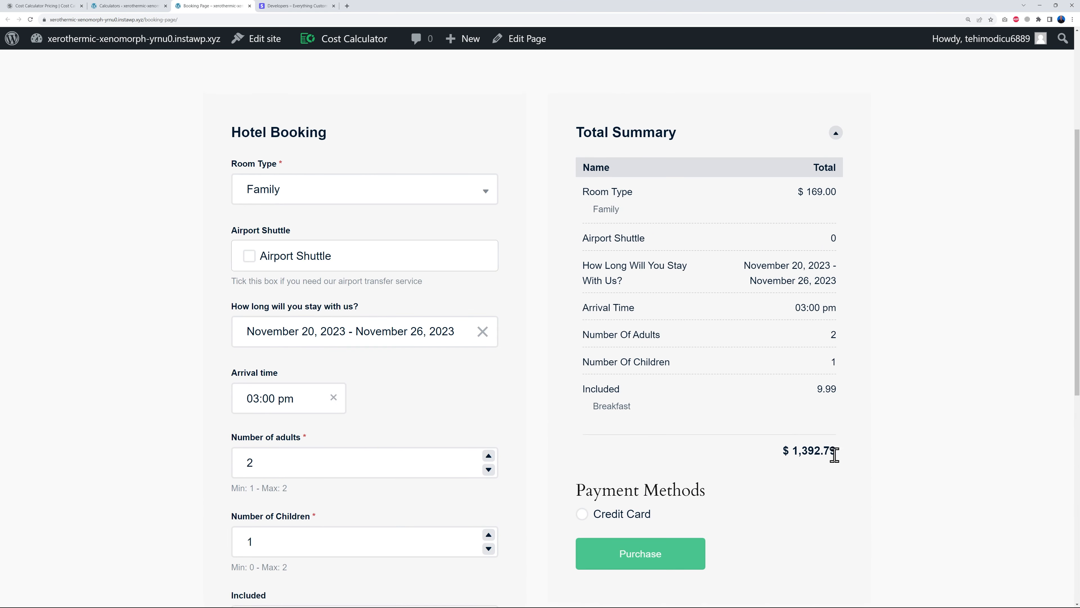
scroll(820, 413, down, 1)
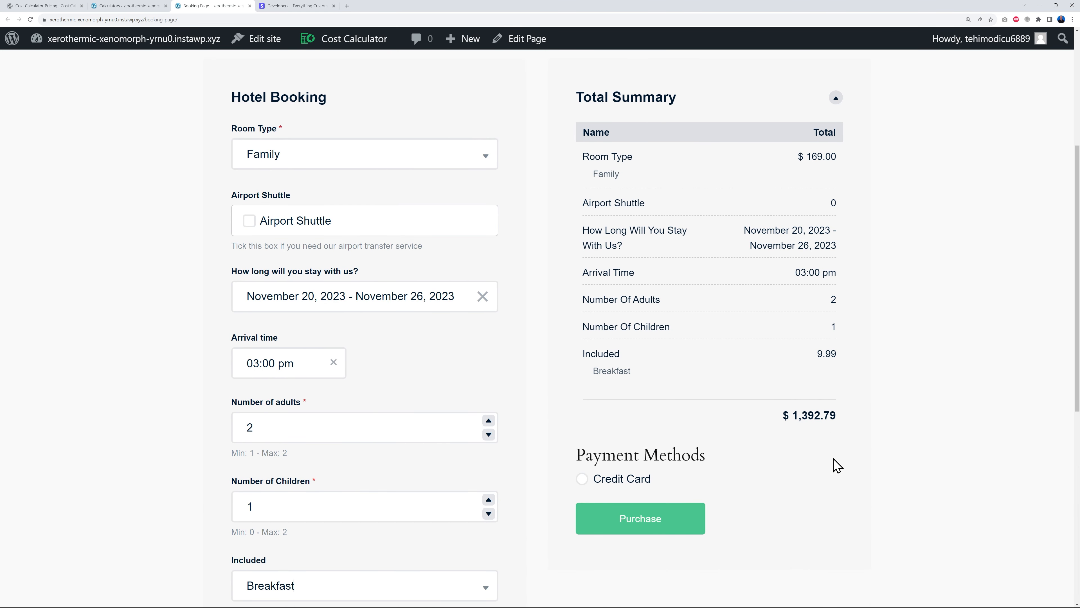
click(582, 479)
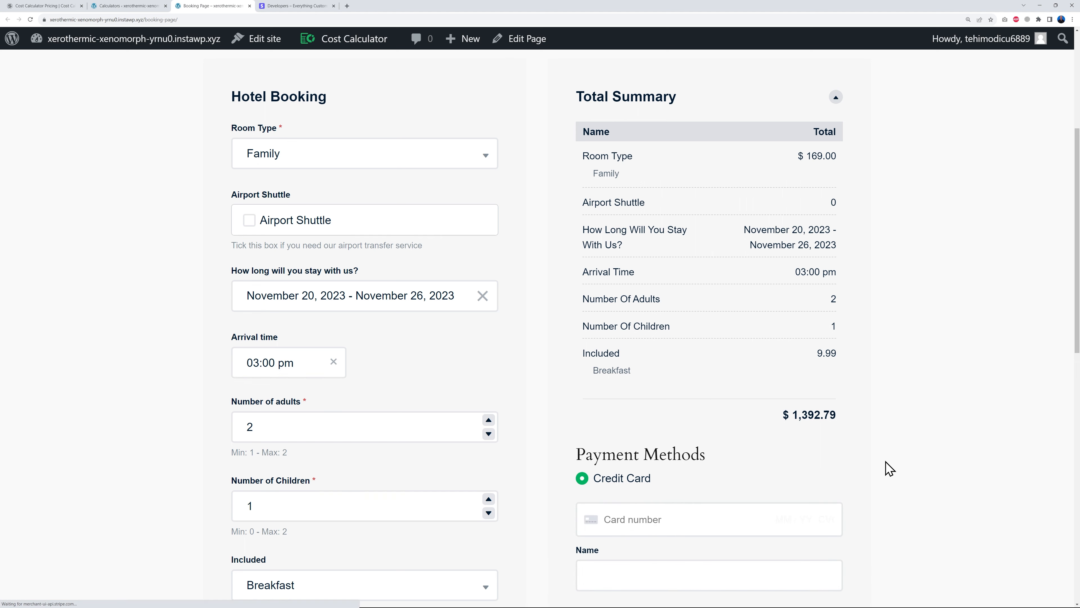
- Enter test card and contact details, submit the $1,392.79 order, and view the Order ID 1 confirmation
scroll(829, 476, down, 3)
scroll(874, 450, down, 2)
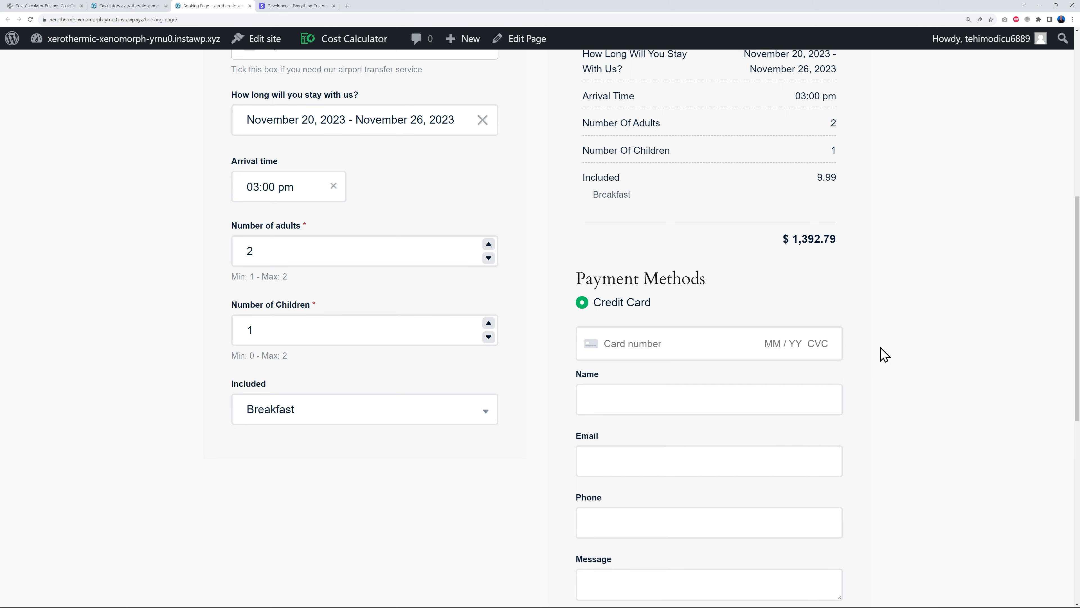
scroll(879, 352, down, 2)
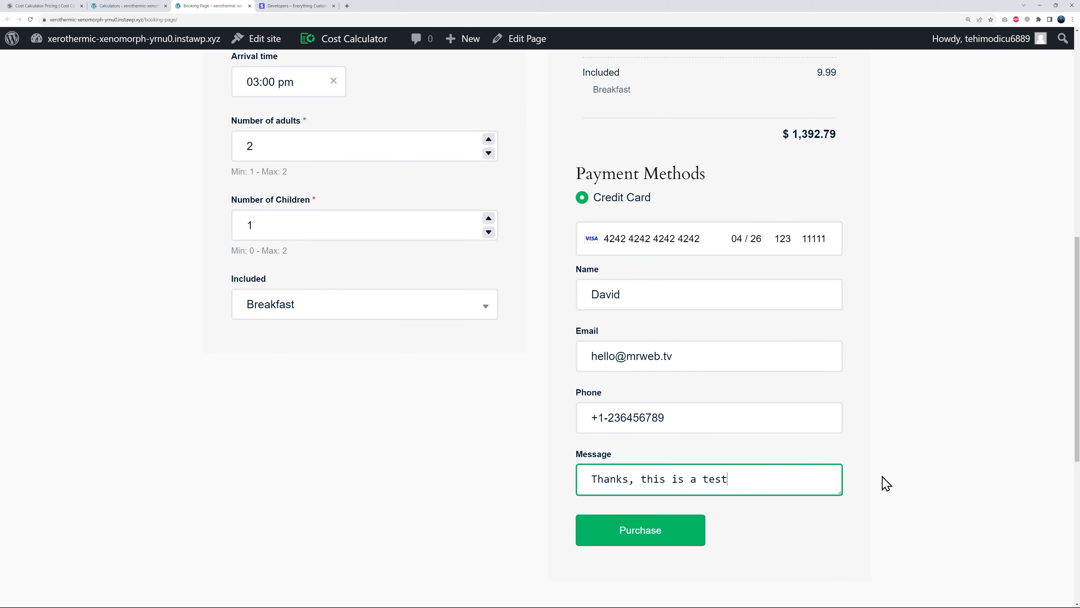
click(885, 483)
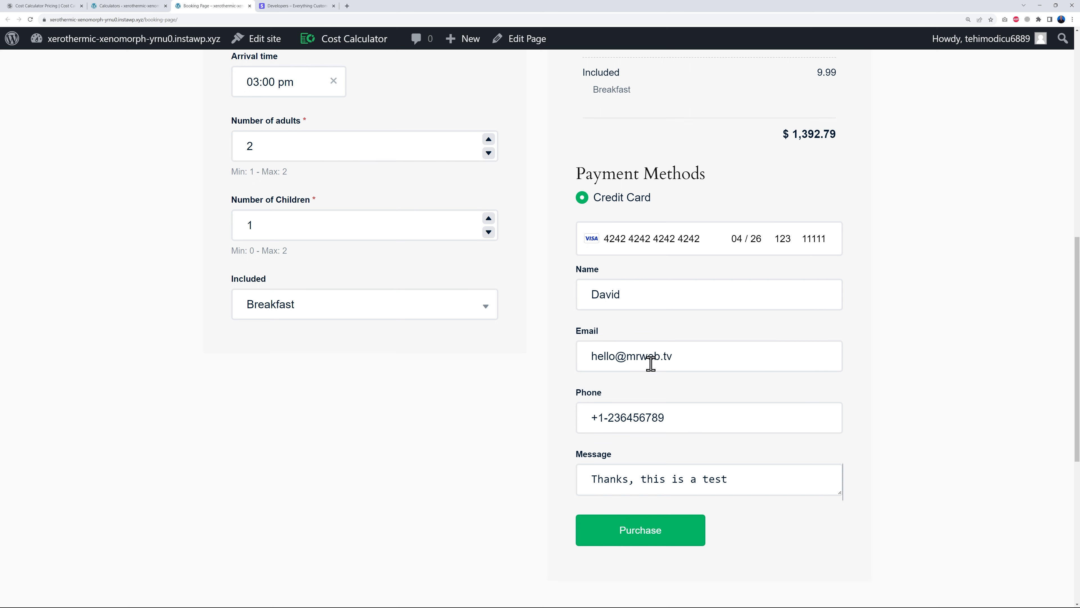
click(649, 538)
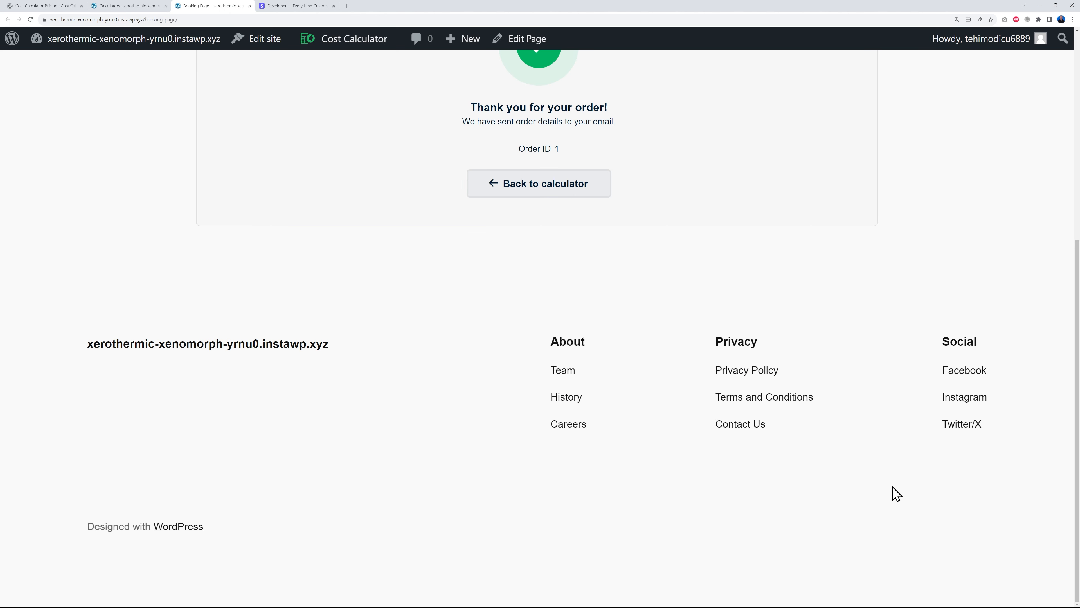
scroll(896, 493, up, 5)
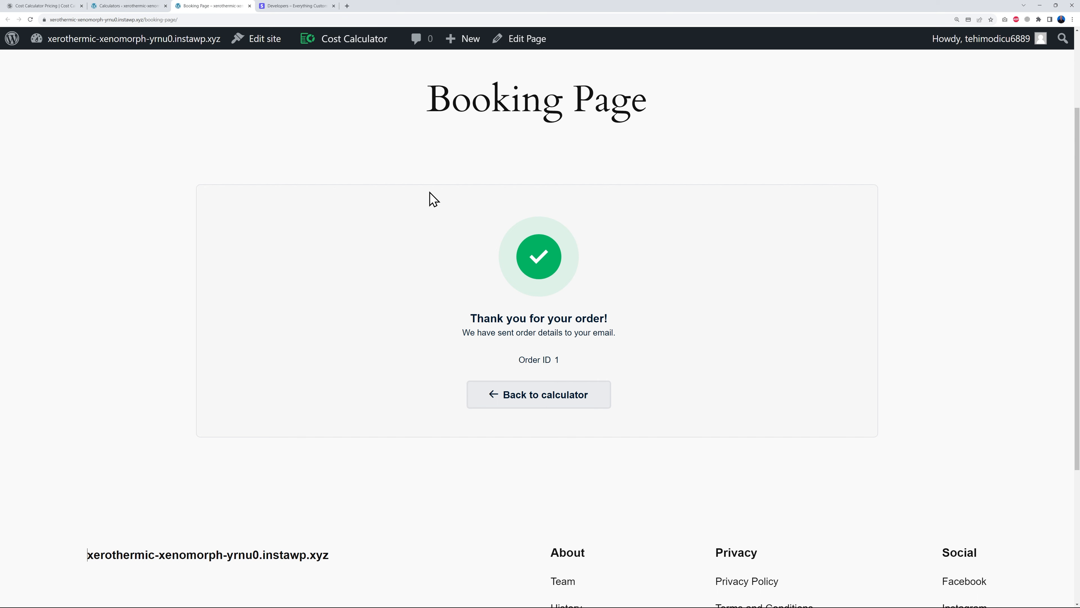
click(140, 8)
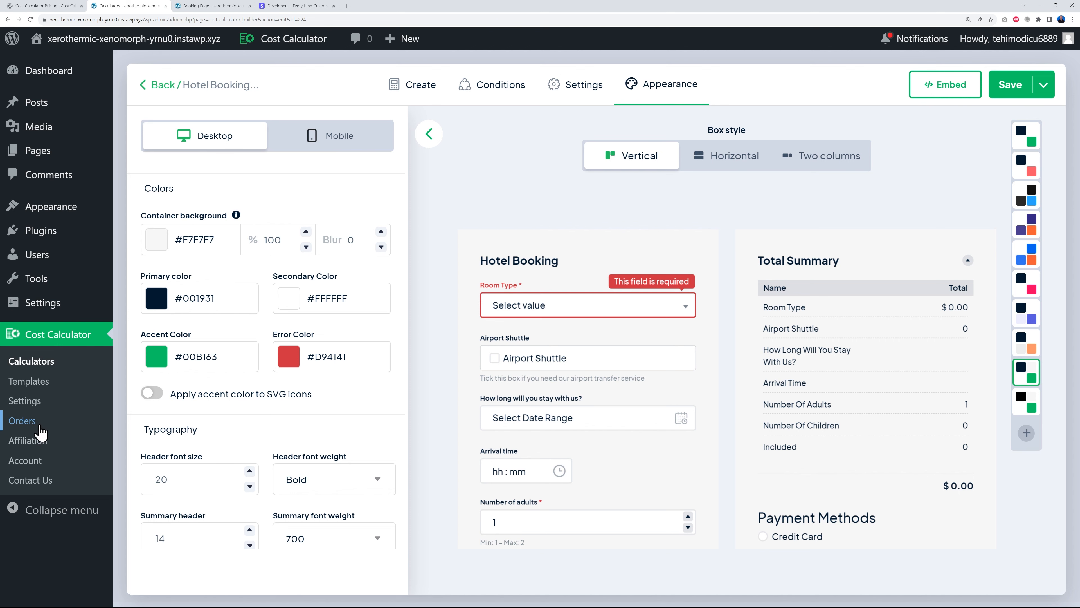
- Open the Orders list, keep order 1 as Complete, and view its $1,392.79 Stripe details
click(28, 424)
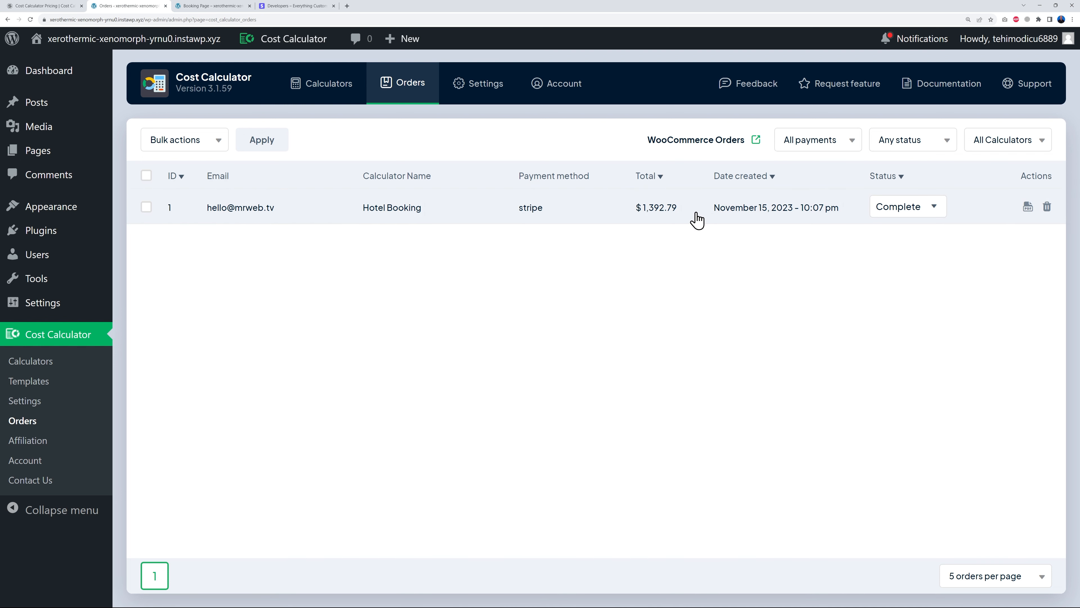
click(938, 212)
click(937, 213)
click(269, 210)
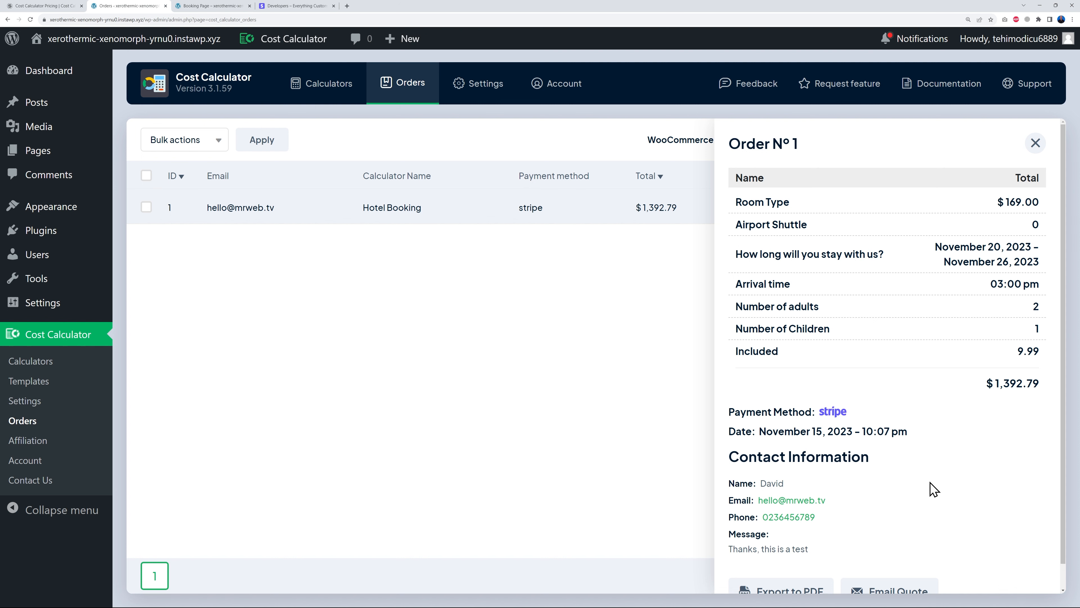
scroll(931, 489, down, 1)
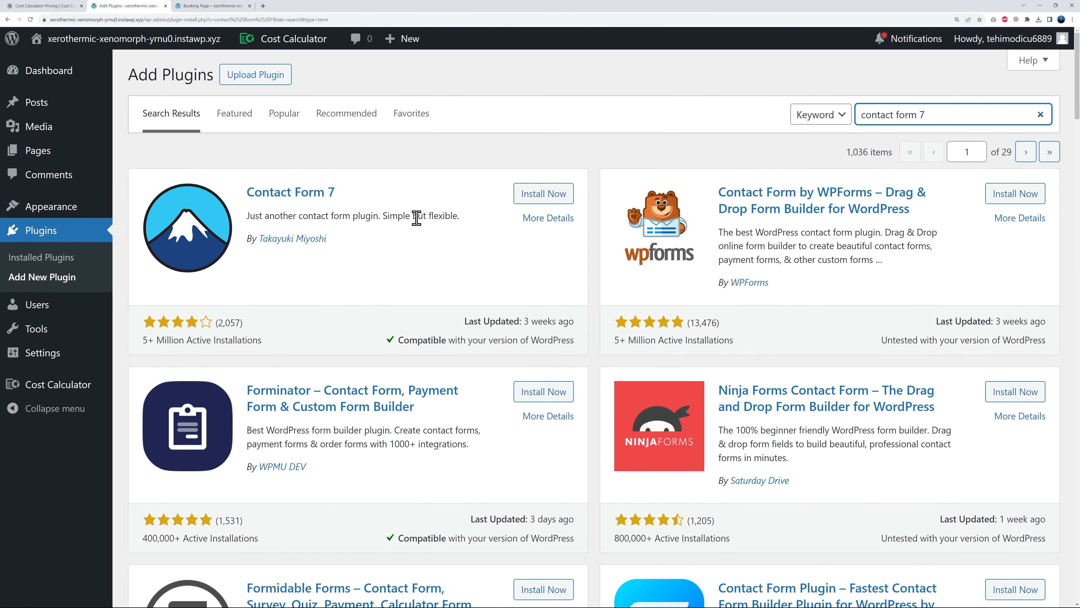
- Install and activate Contact Form 7, then return to the Calculators list
click(532, 196)
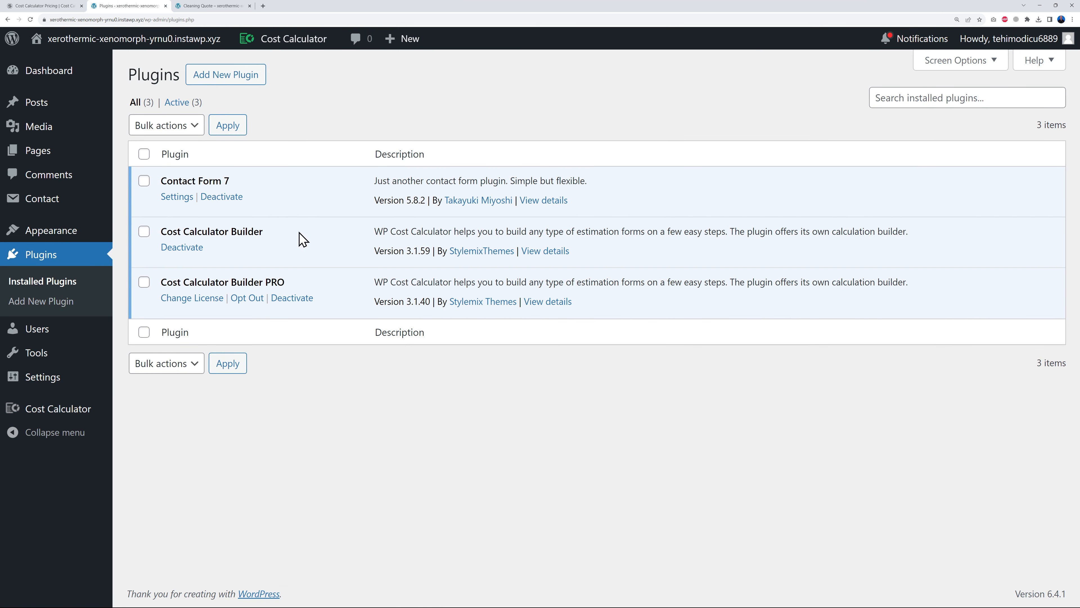
click(62, 421)
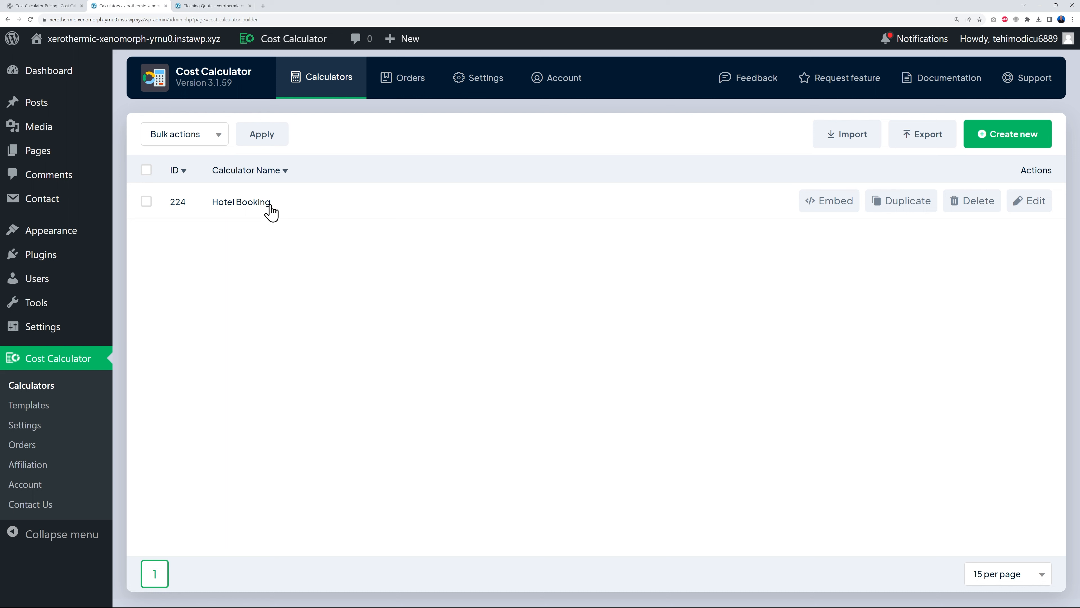
- Edit Hotel Booking and enable its Order Form under Settings
click(266, 208)
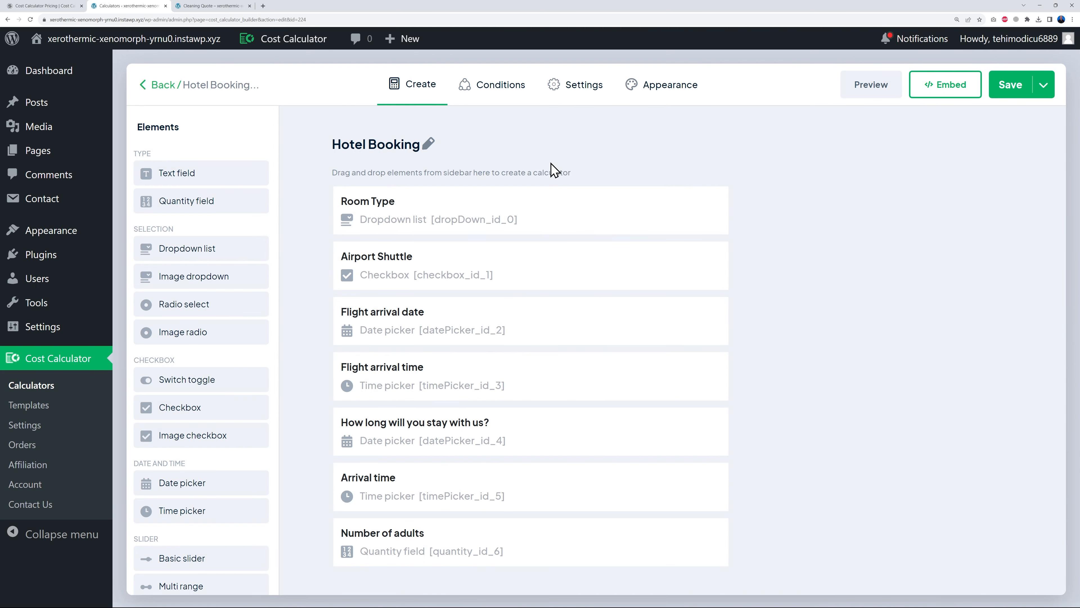
click(583, 87)
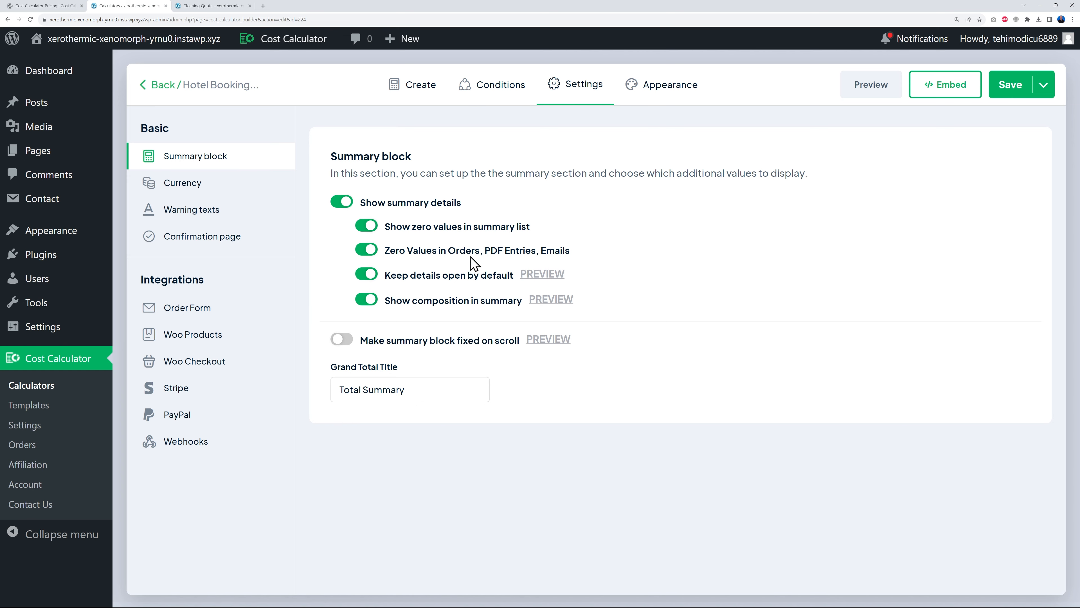
click(199, 309)
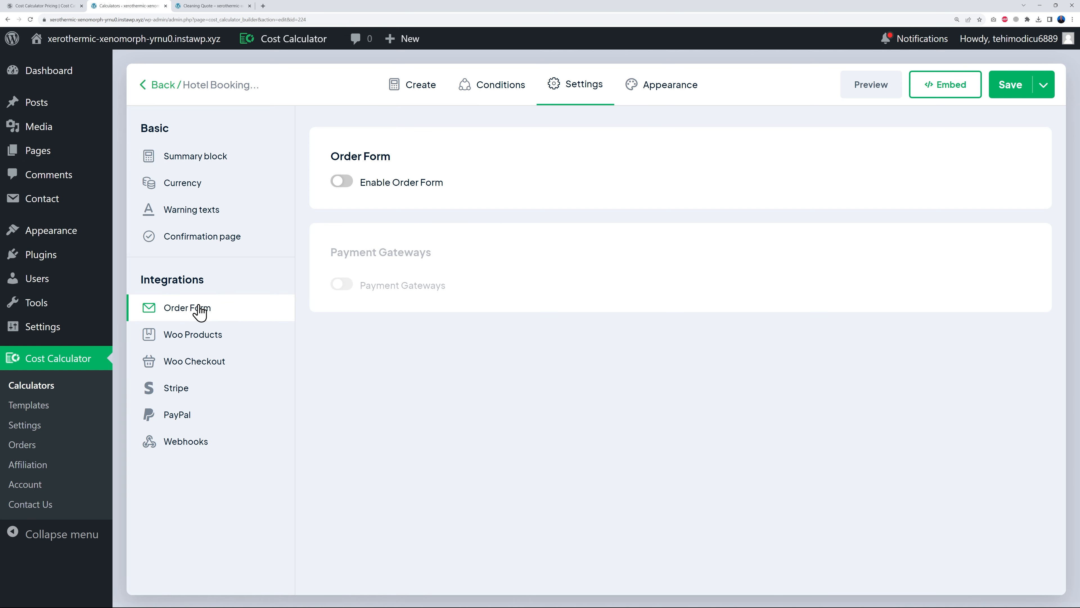
click(344, 183)
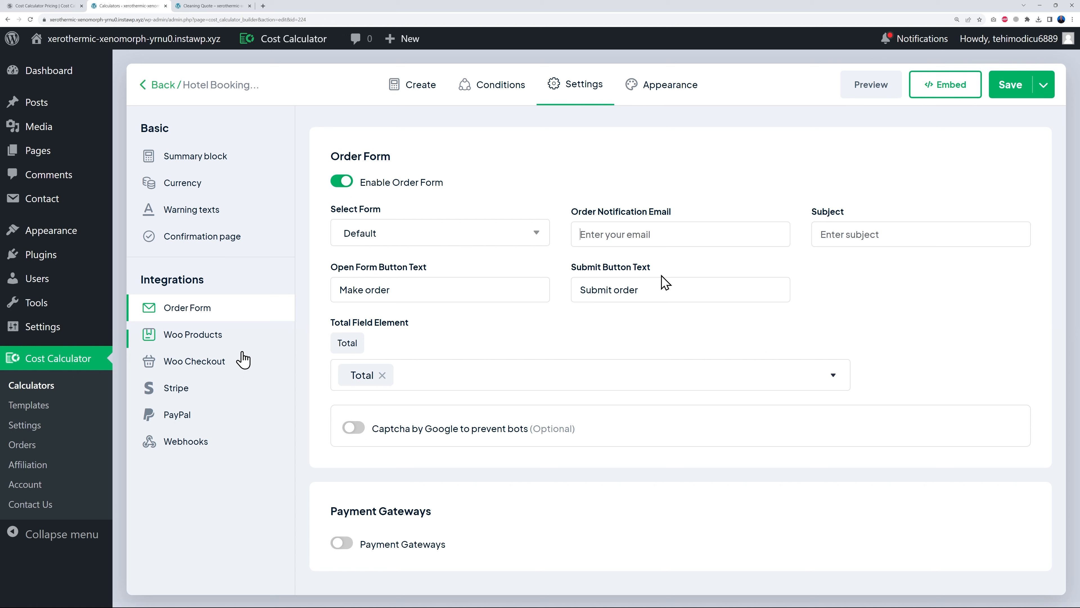
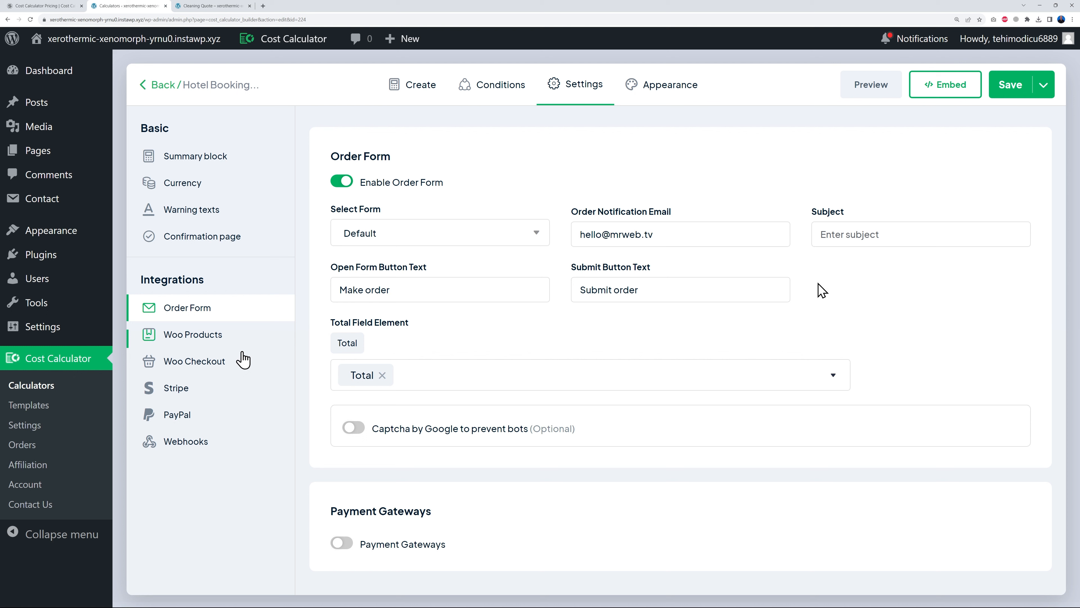
- Enter the notification email, subject 'Room Booking Confirmation' and button text 'Confirm Booking', then save
click(868, 234)
text(Room Booking Confirmation)
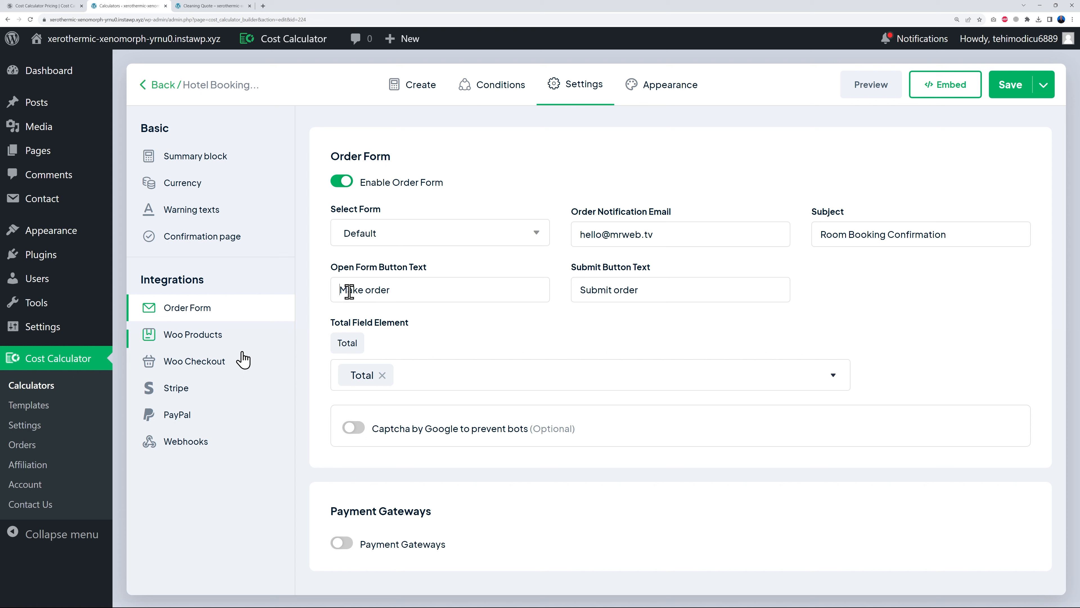
drag(340, 292, 438, 289)
text(Co)
click(1010, 84)
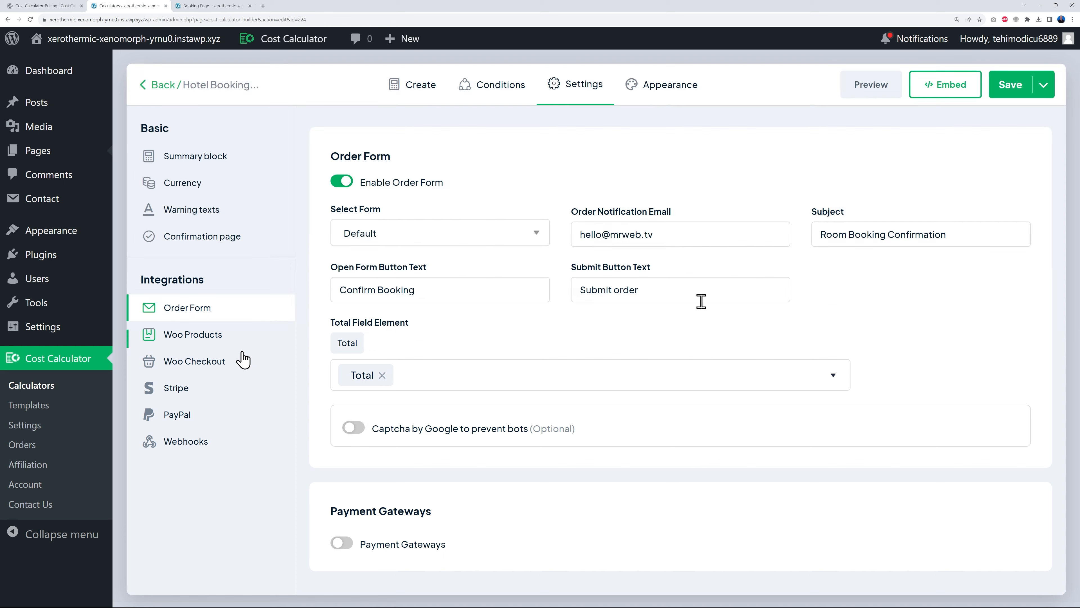
click(189, 7)
- Via Confirm Booking, fill in the guest's name, e-mail, phone and message, and submit the $795.88 order
scroll(557, 245, down, 5)
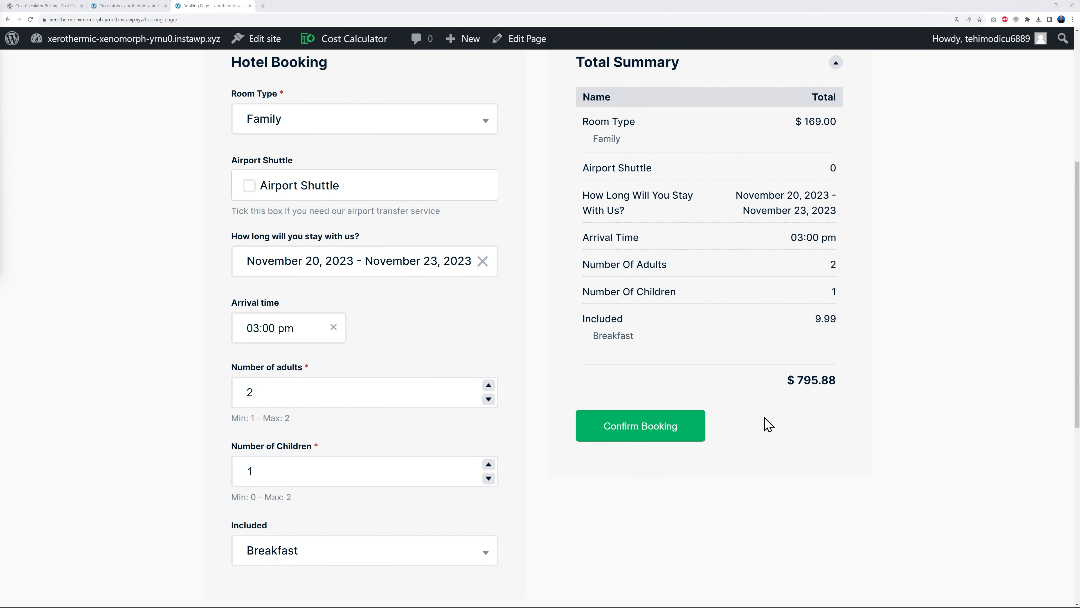
click(655, 436)
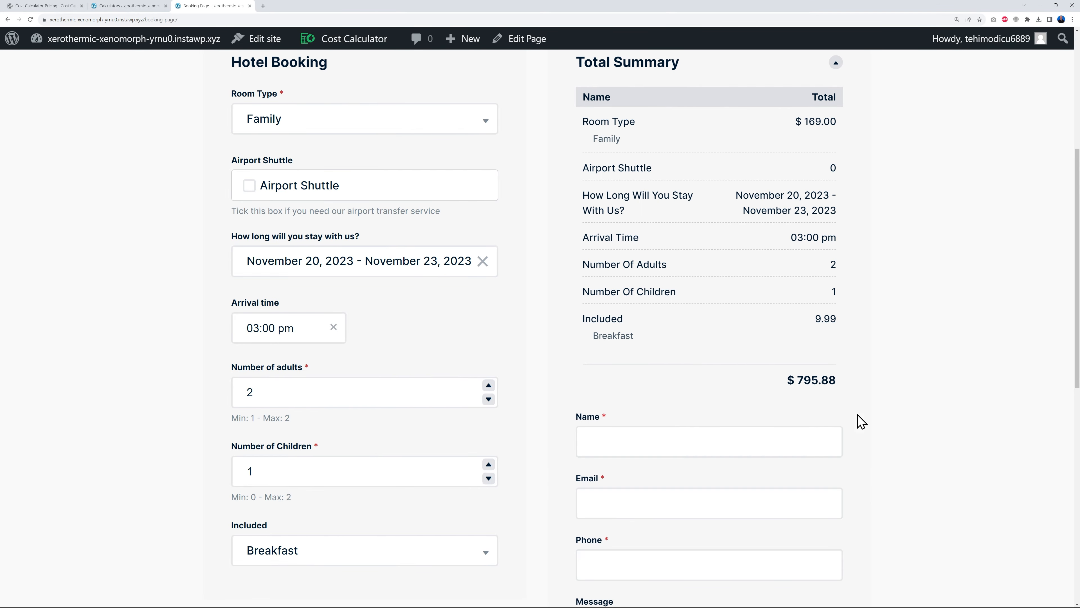
scroll(914, 385, down, 3)
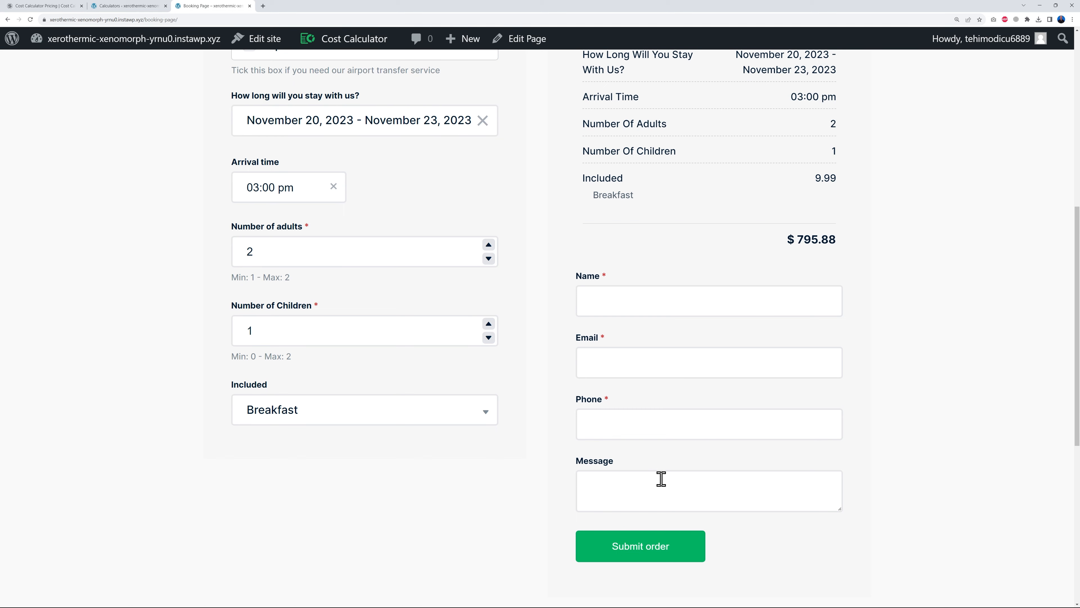
click(649, 302)
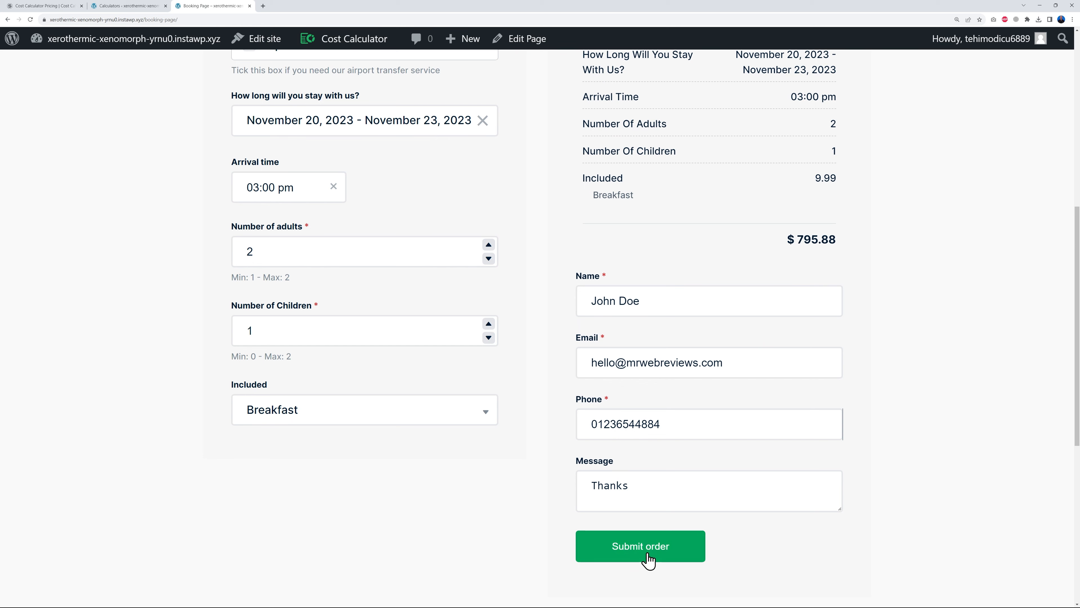
click(640, 548)
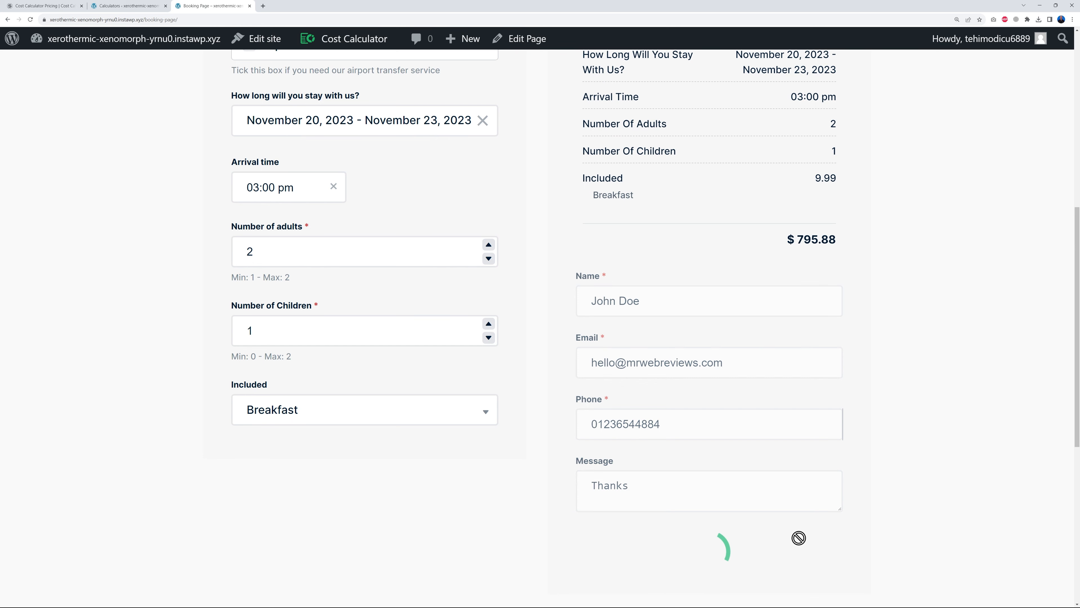
scroll(901, 403, down, 3)
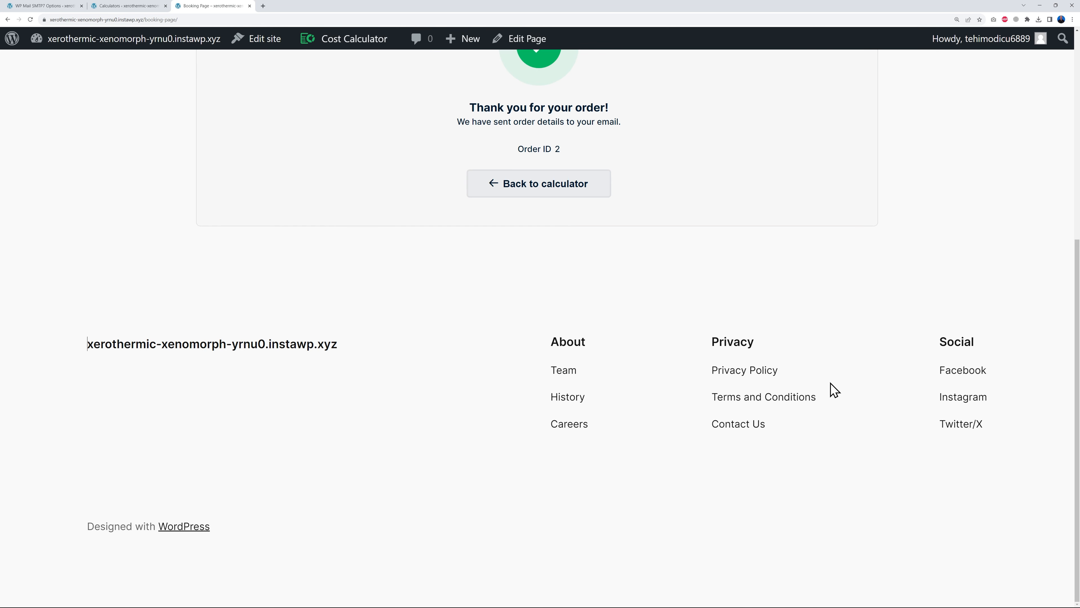
scroll(829, 380, up, 5)
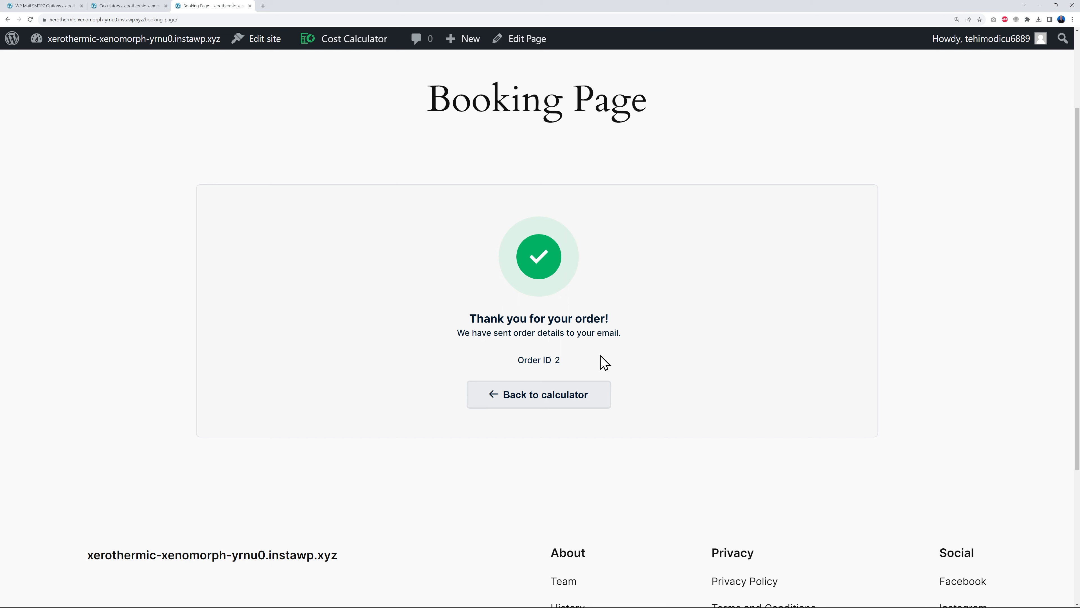
click(139, 6)
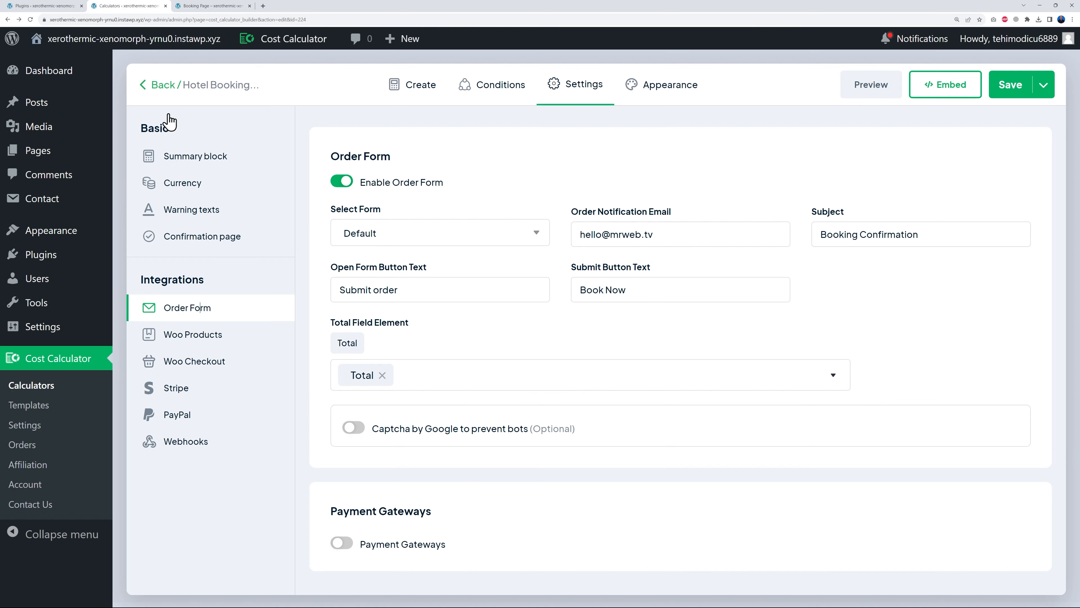
- Open the calculator Orders list and check order 2's status options, leaving it Pending
click(40, 454)
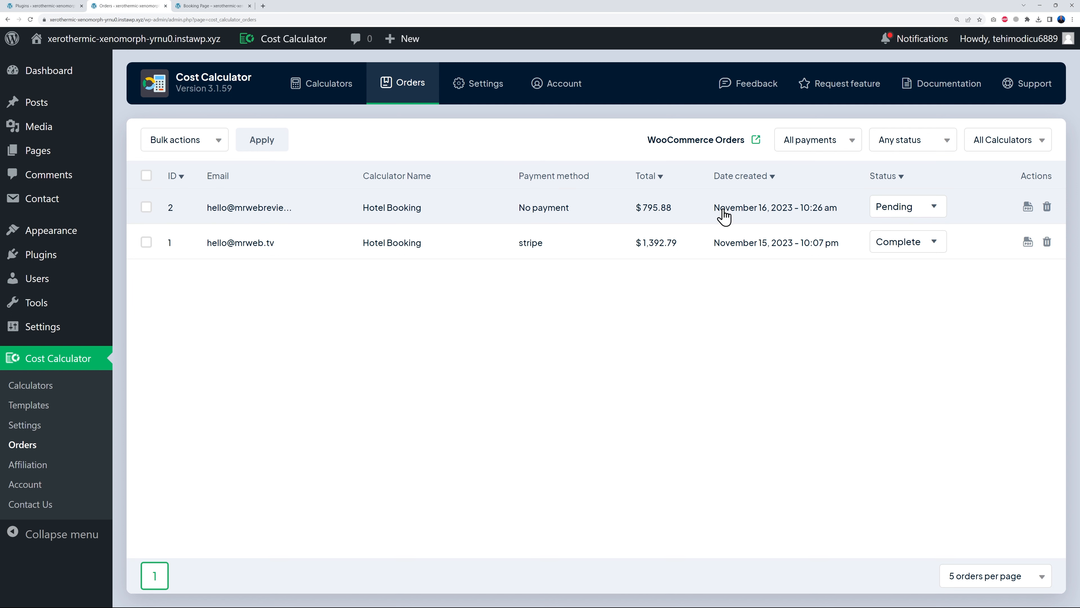
click(932, 213)
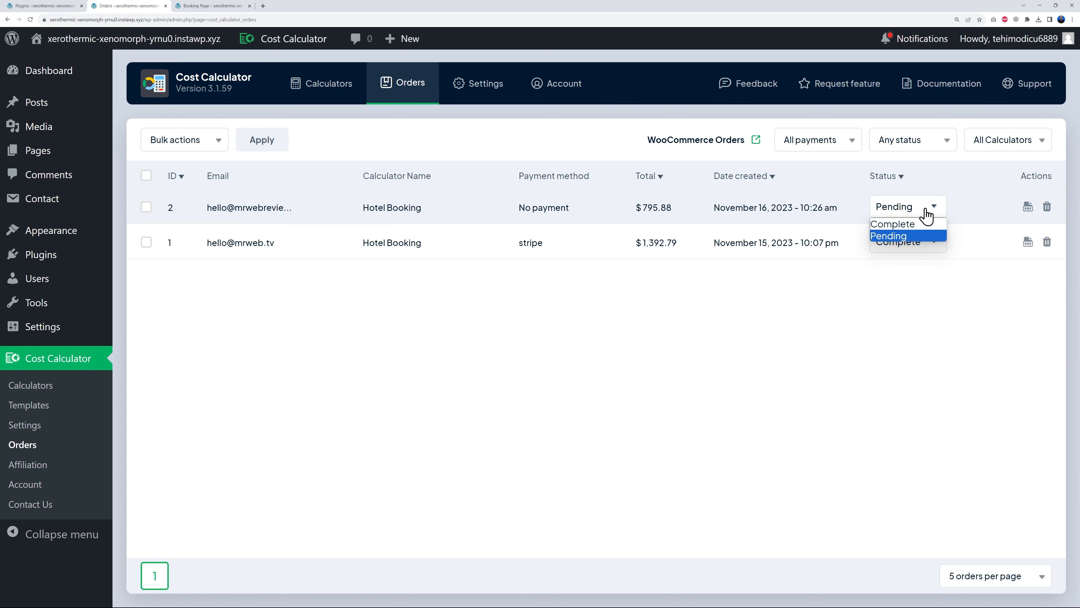
click(905, 349)
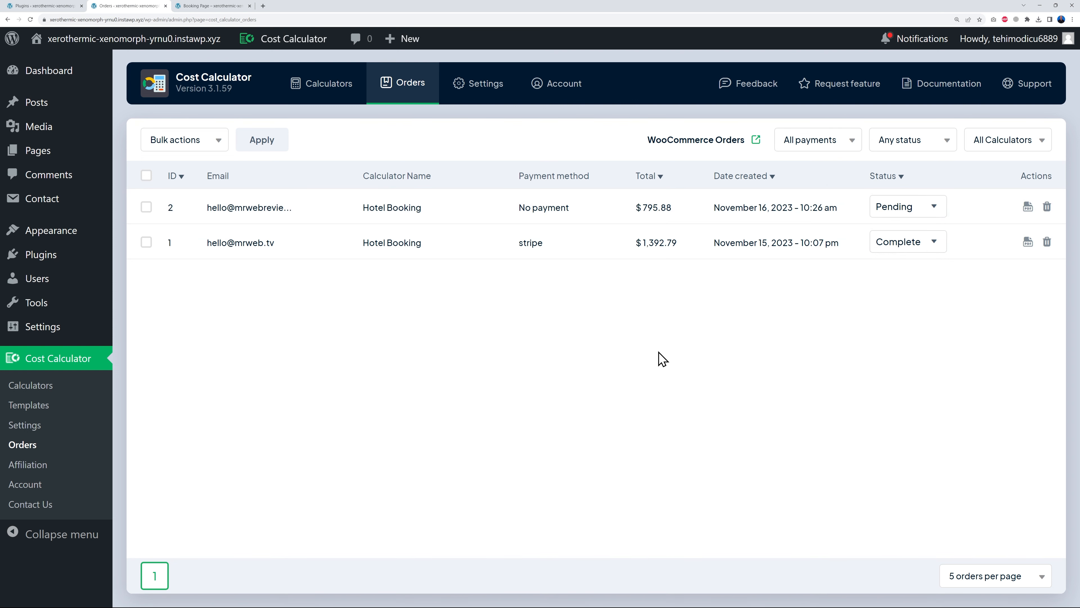
- Export order 2 as a PDF, save the file and open the download
click(1026, 207)
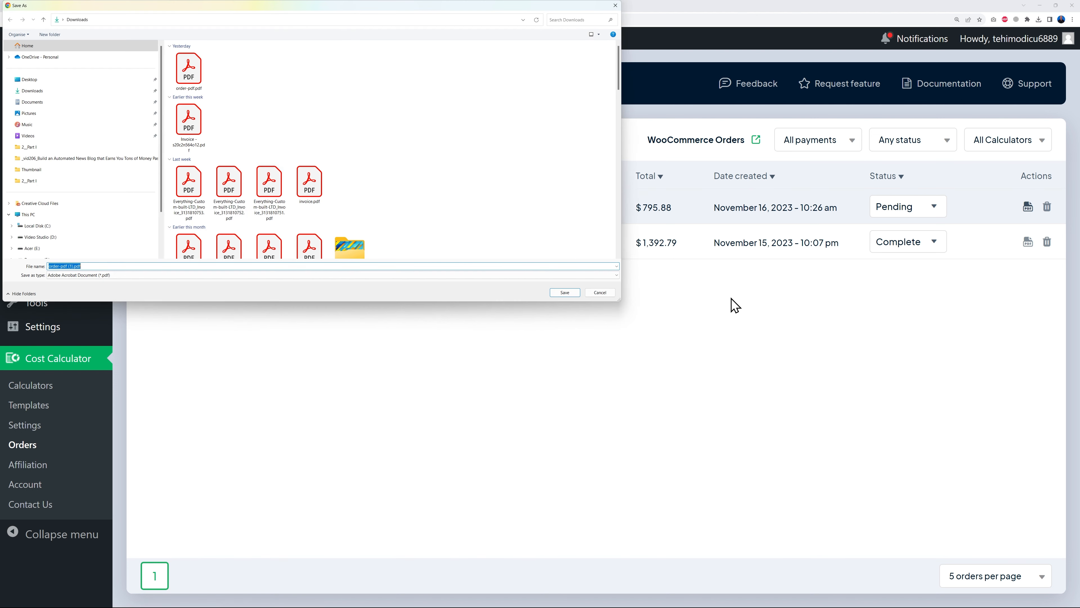
click(566, 293)
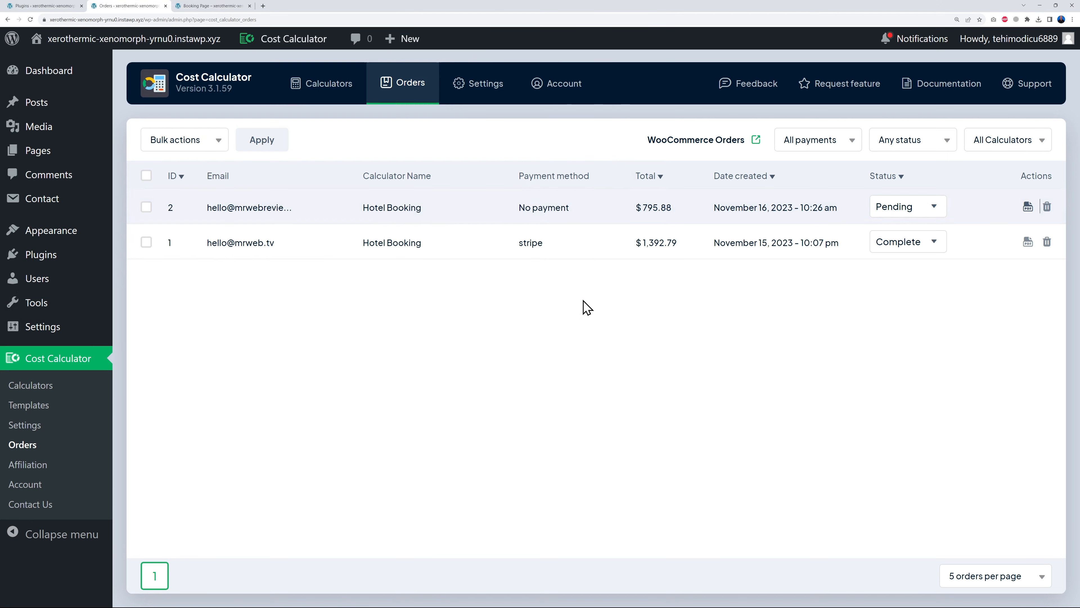
click(972, 37)
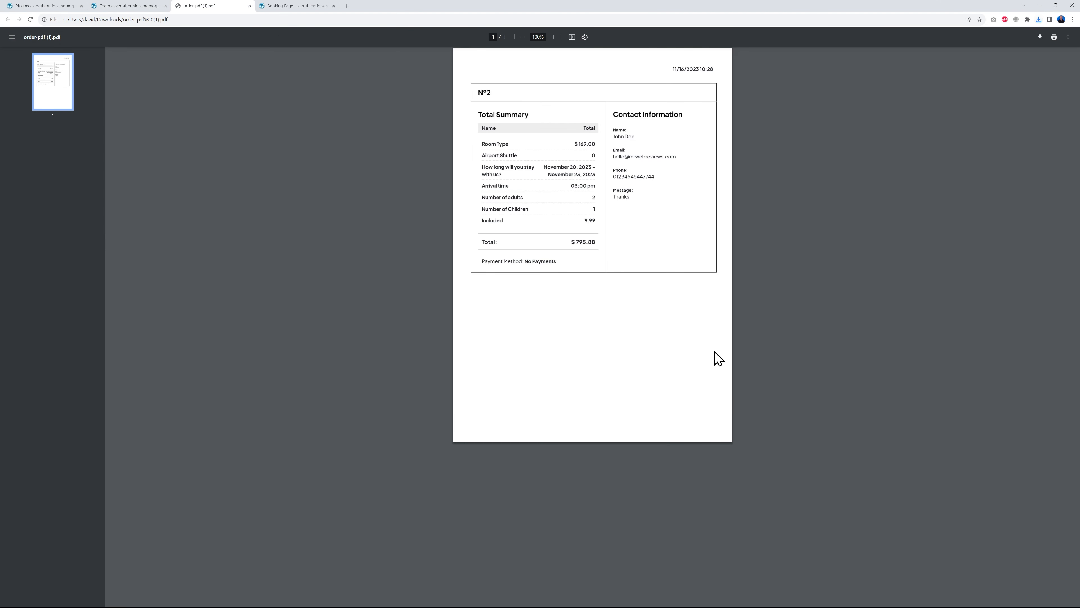
- Zoom into order 2's PDF showing the $795.88 total, then close the PDF tab
ctrl+scroll(728, 303, up, 4)
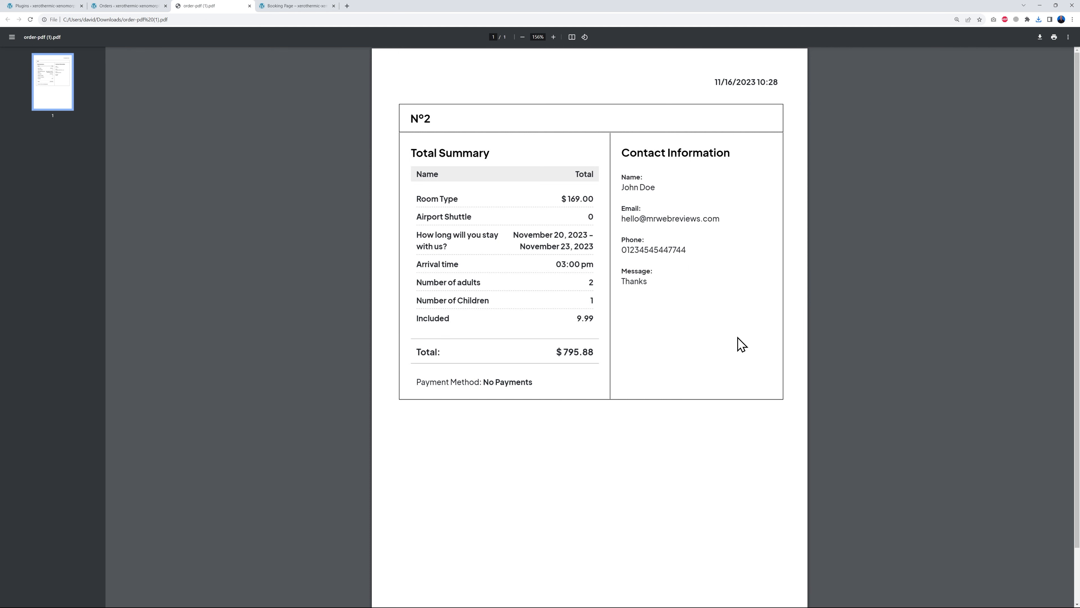
click(250, 6)
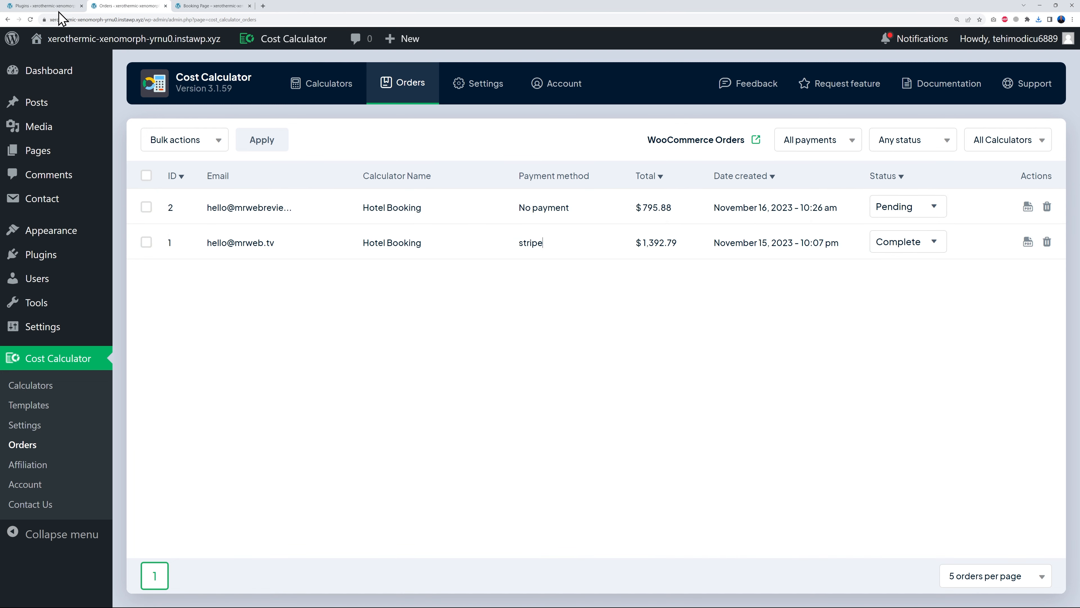
click(51, 6)
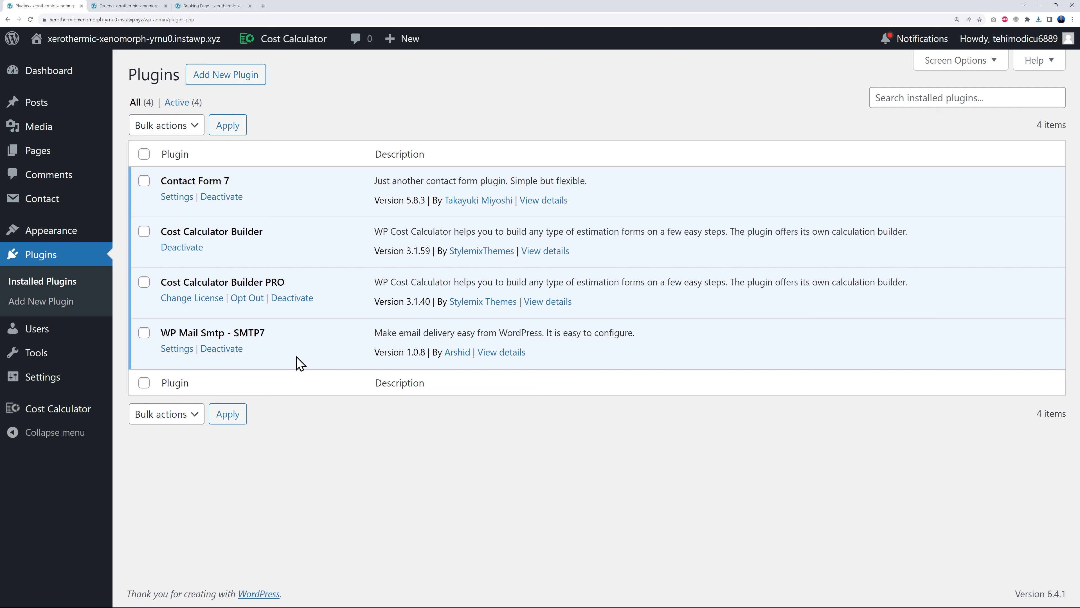
- Review the Installed Plugins list showing Cost Calculator Builder and its PRO add-on both active
drag(164, 332, 270, 338)
click(275, 343)
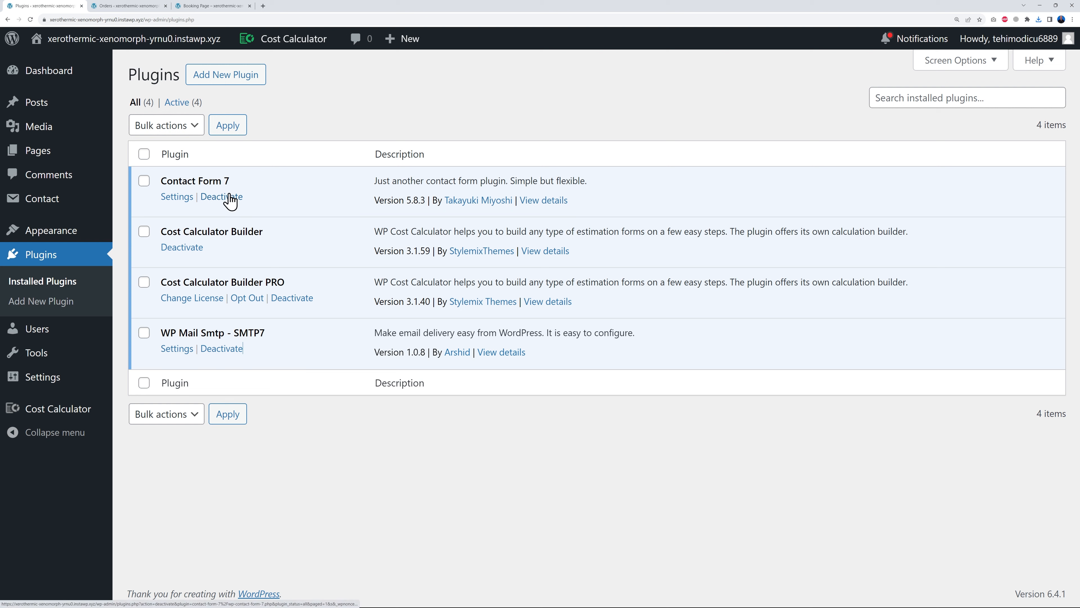
click(130, 6)
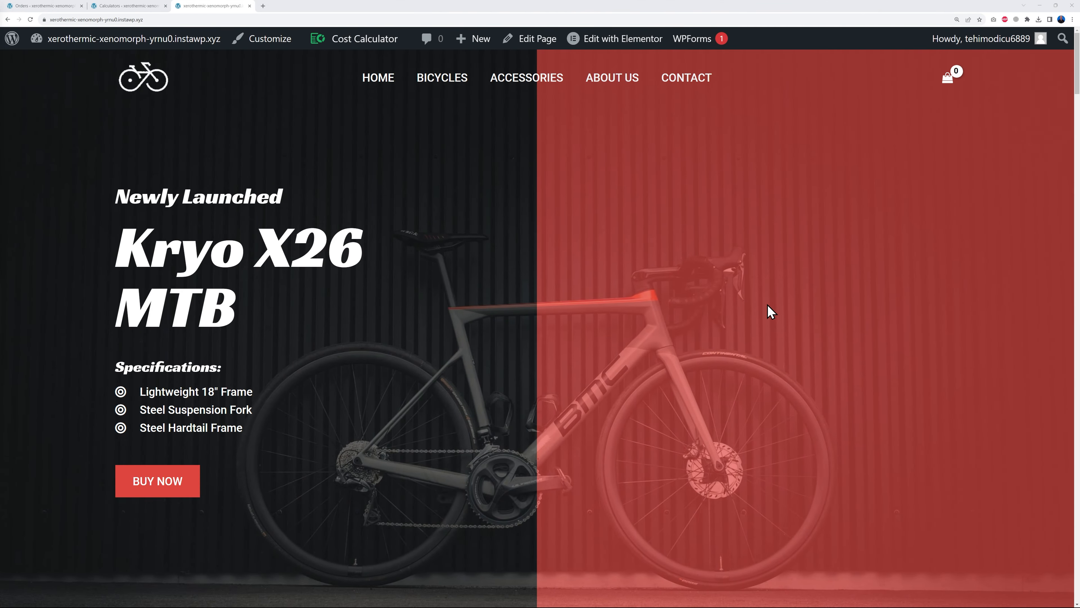
- Scroll the shop homepage to New Arrivals and open the Kryo X26 MTB – Model X product
scroll(856, 305, down, 10)
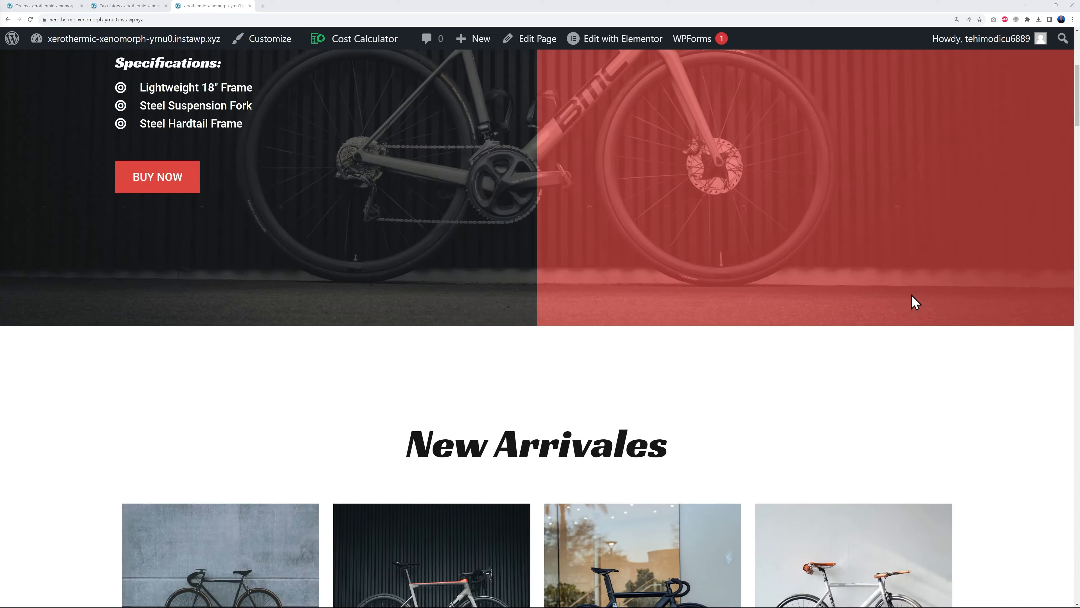
scroll(980, 317, down, 2)
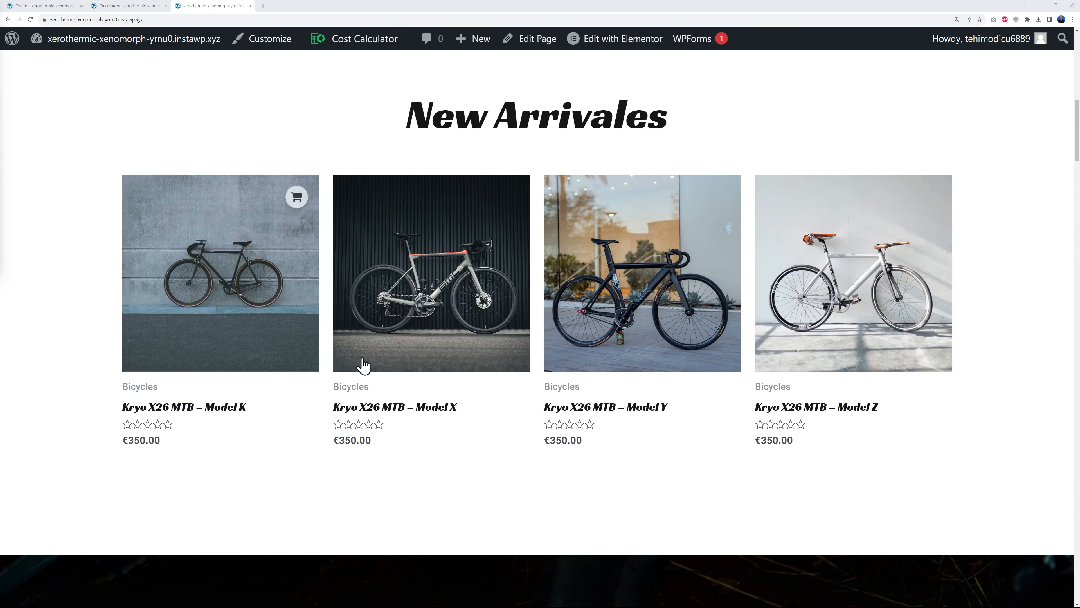
click(456, 340)
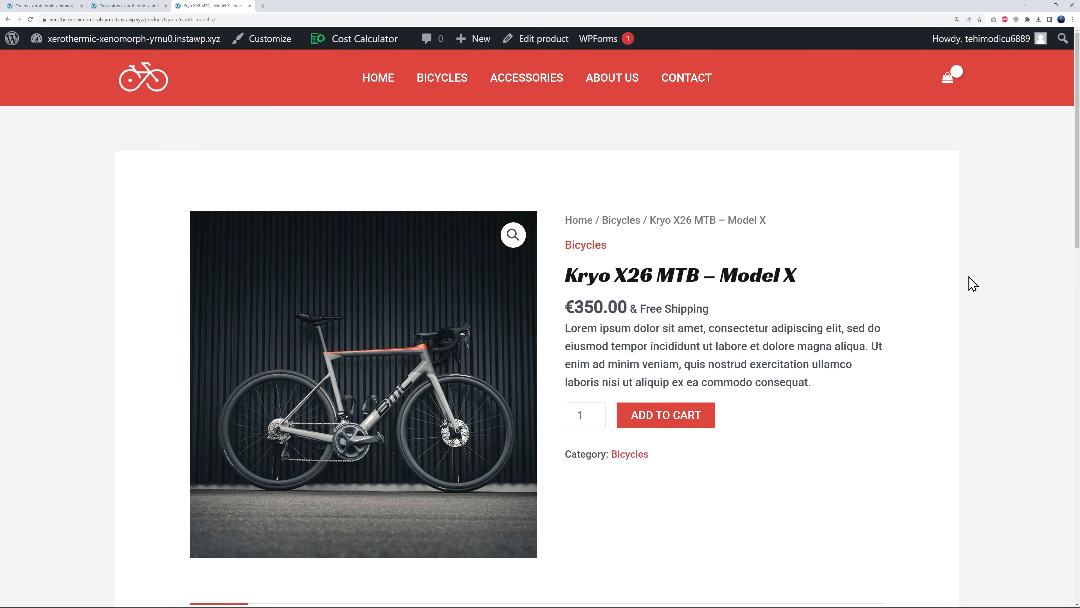
- Look over the Model X product page, then return to the Bike Size calculator builder
scroll(936, 401, down, 10)
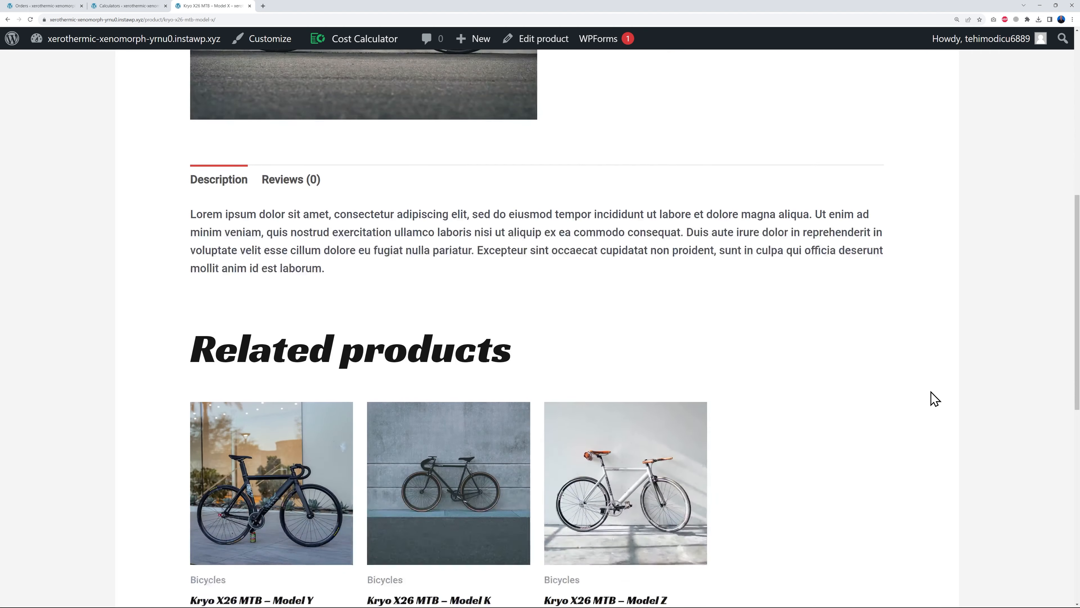
scroll(935, 399, down, 5)
scroll(934, 399, up, 15)
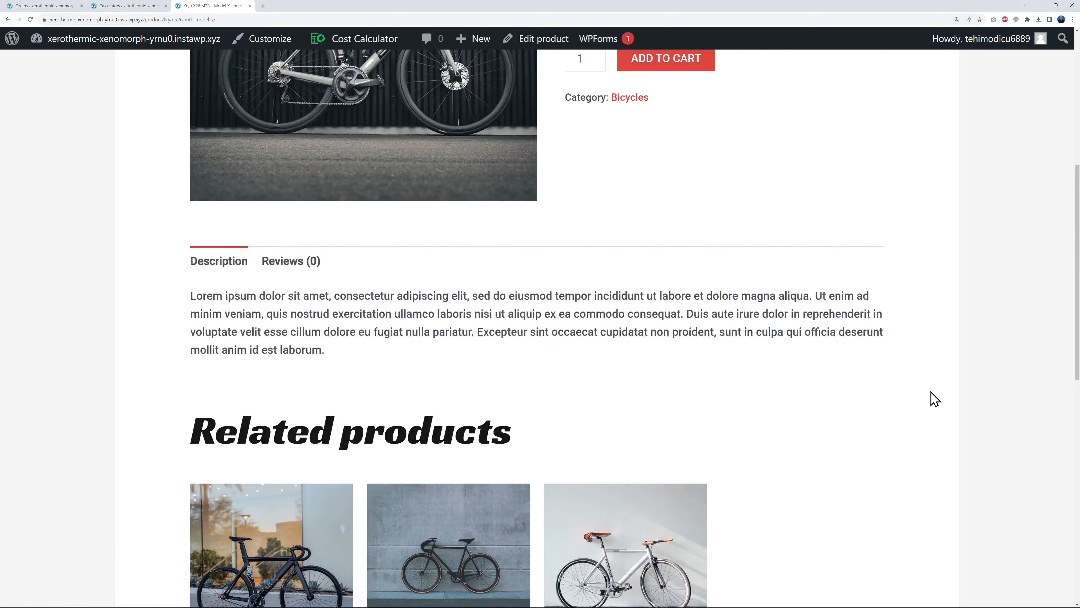
scroll(934, 399, down, 1)
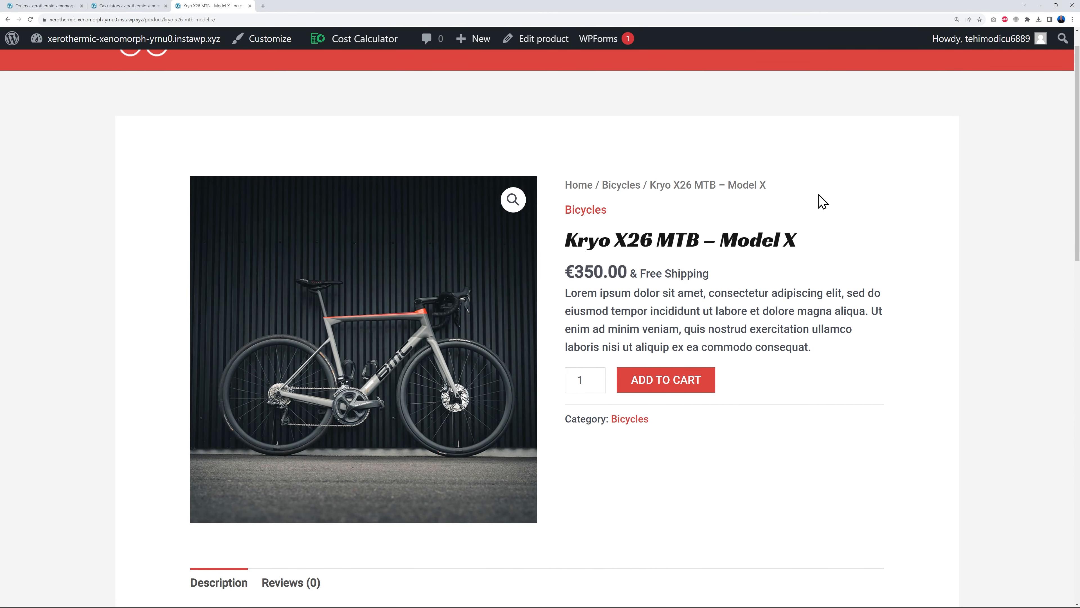
scroll(823, 455, up, 1)
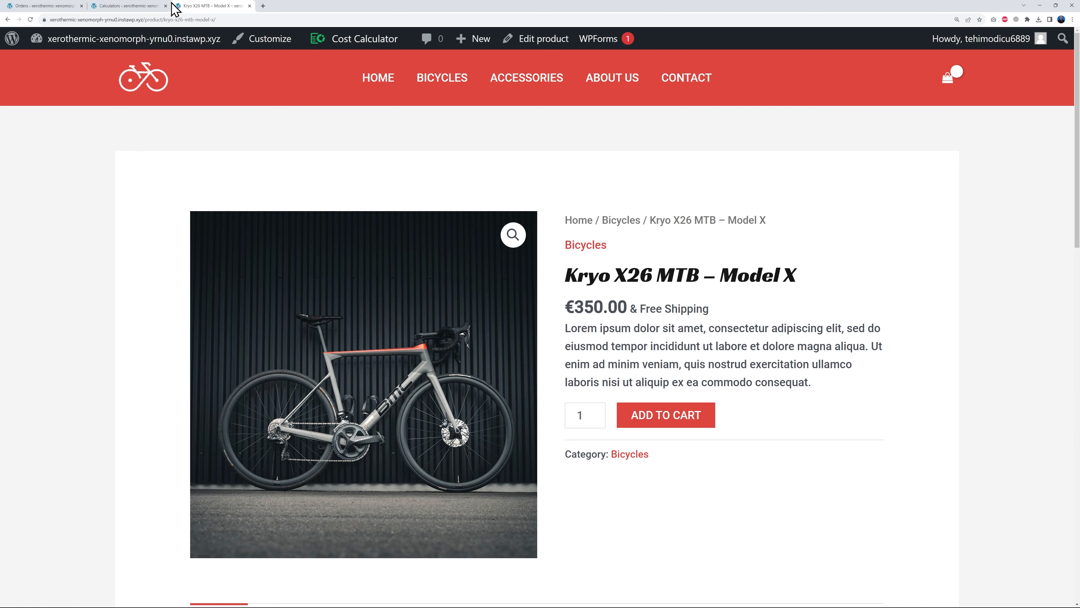
click(128, 6)
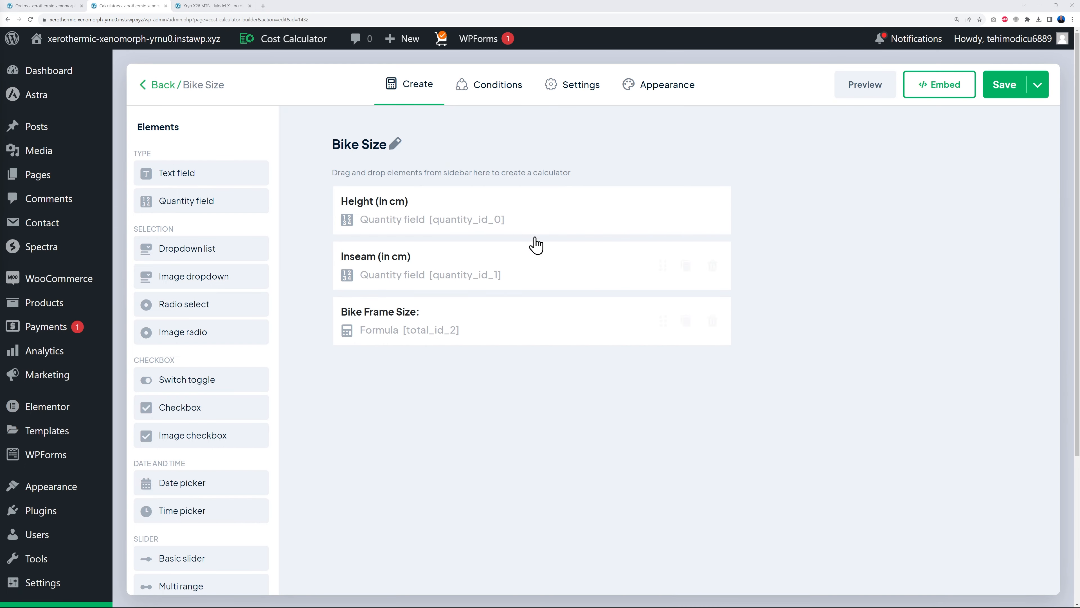
- Check the Bike Size calculator in Desktop Preview, then go to its Settings tab
click(863, 87)
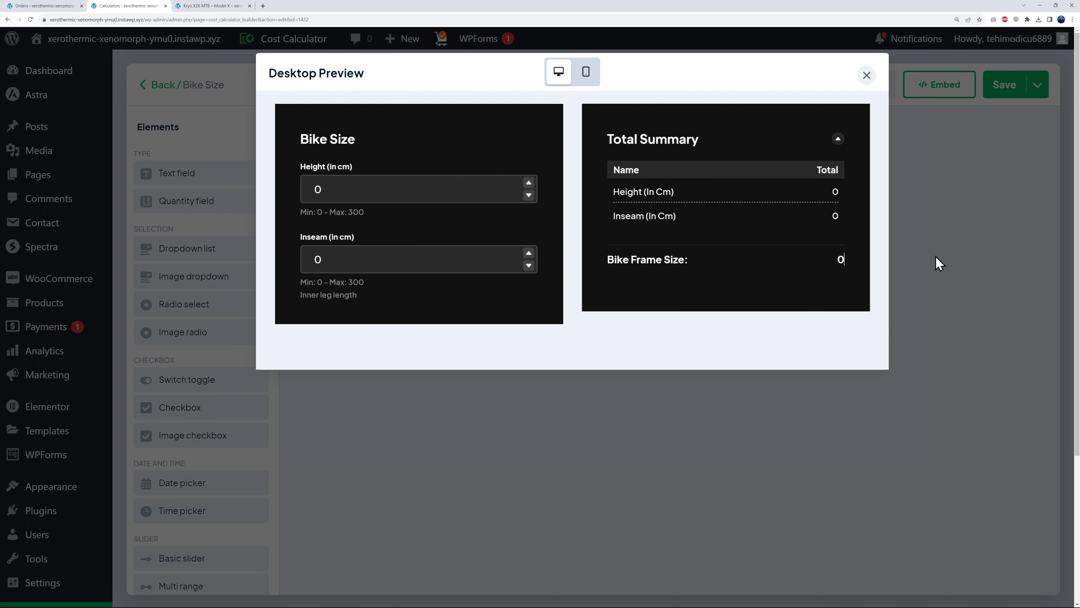
click(866, 76)
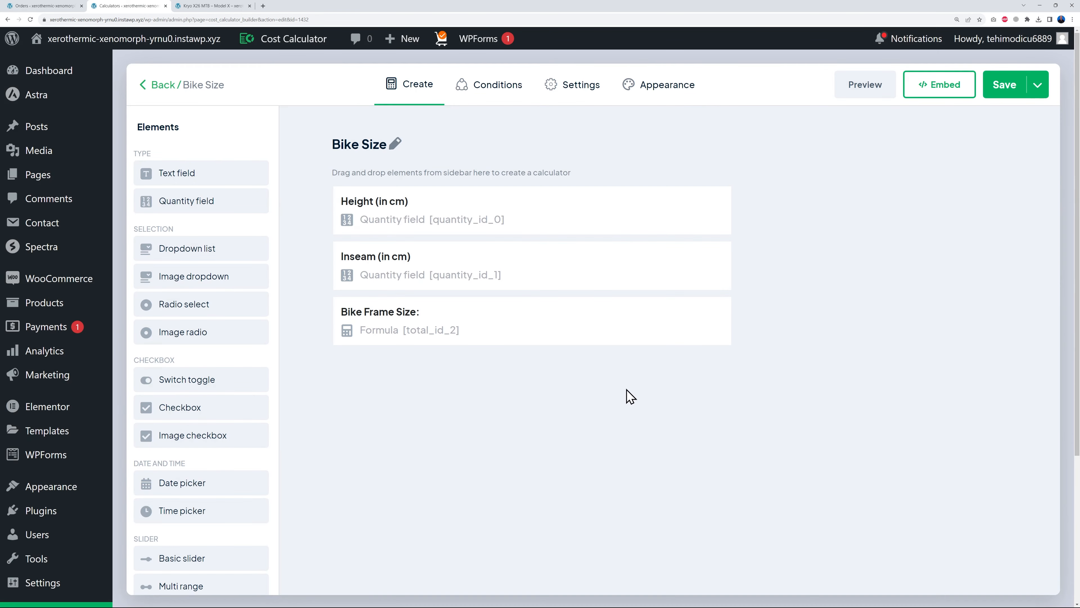
click(581, 93)
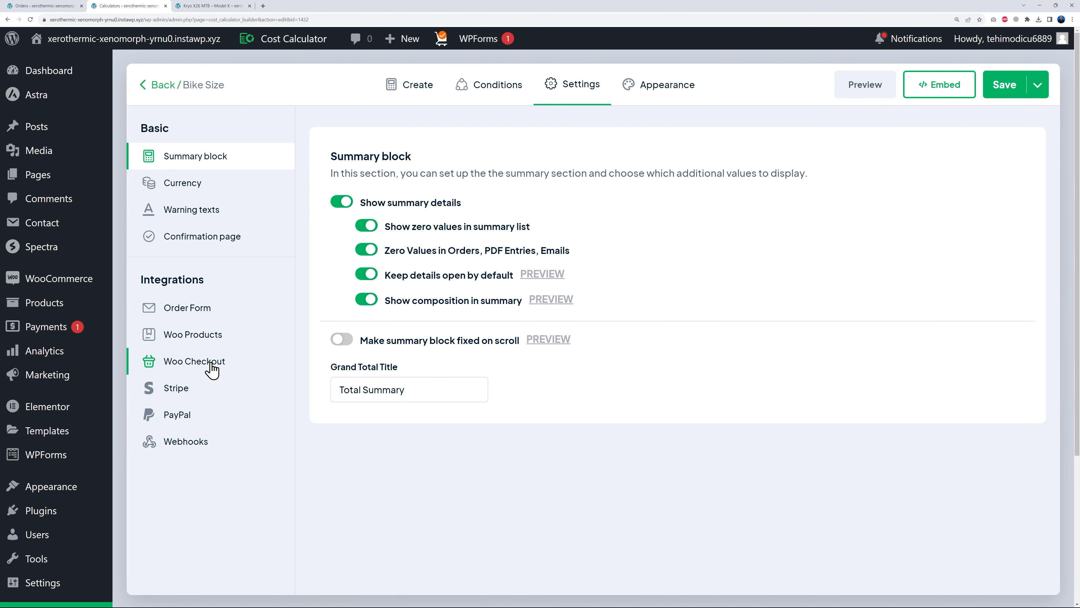
- Enable the calculator for WooCommerce Bicycles products, positioned Before Single Product, and save
click(192, 340)
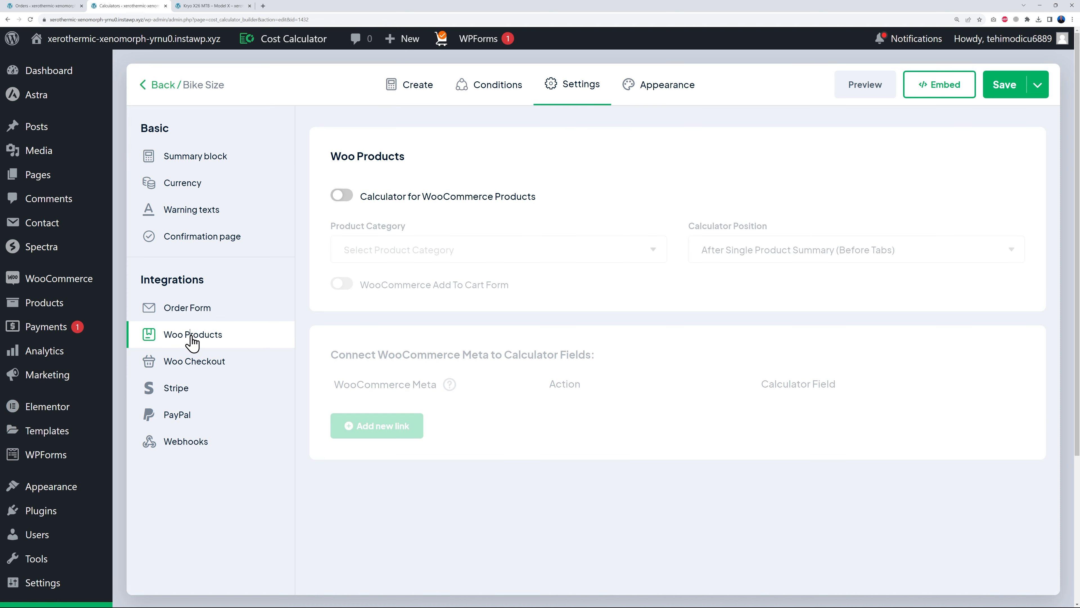
click(344, 197)
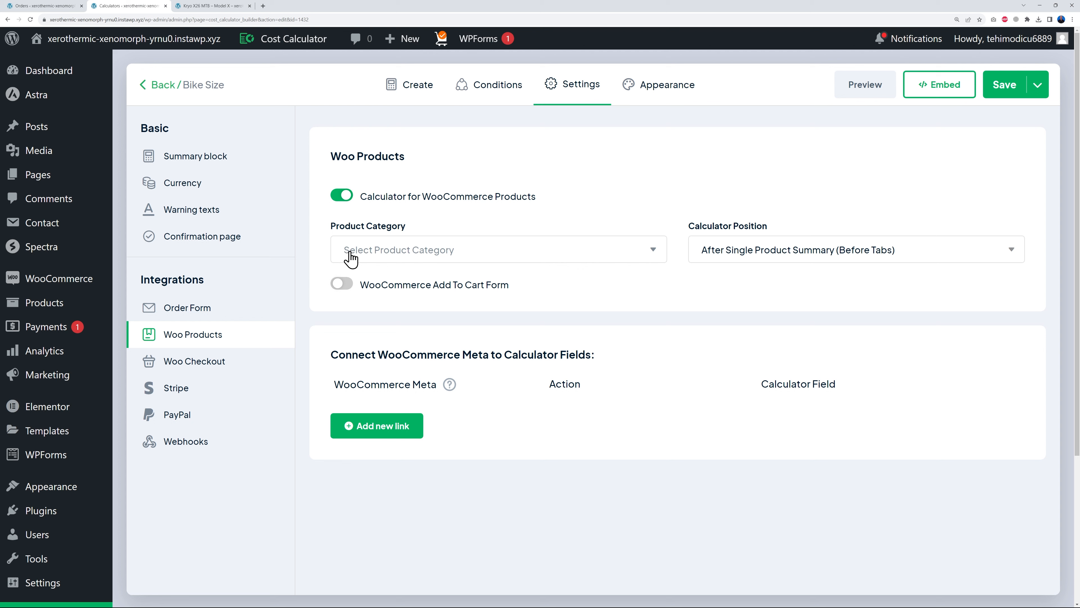
click(626, 251)
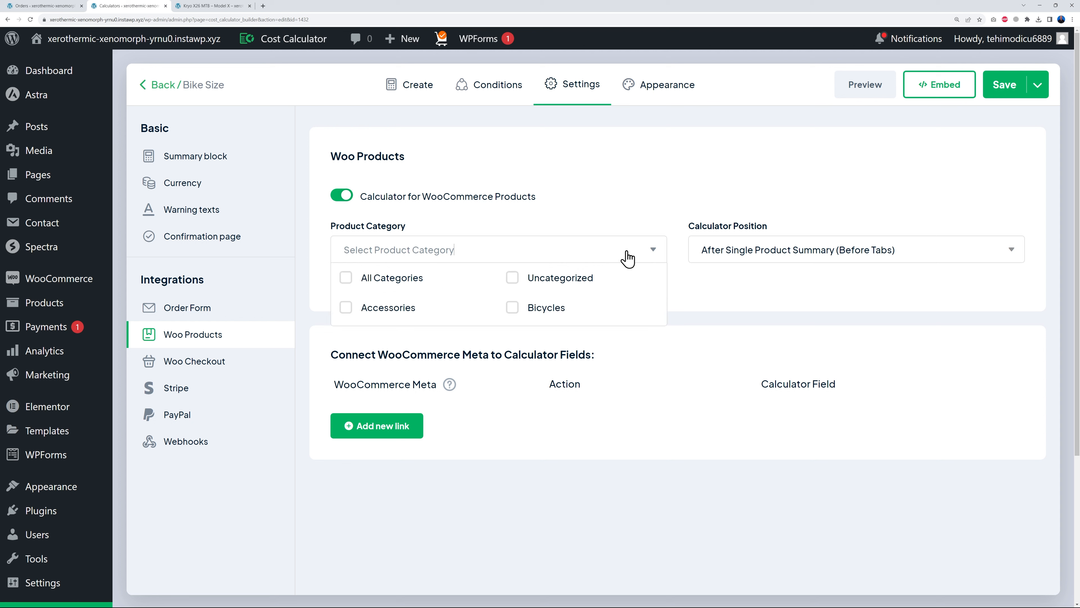
click(512, 307)
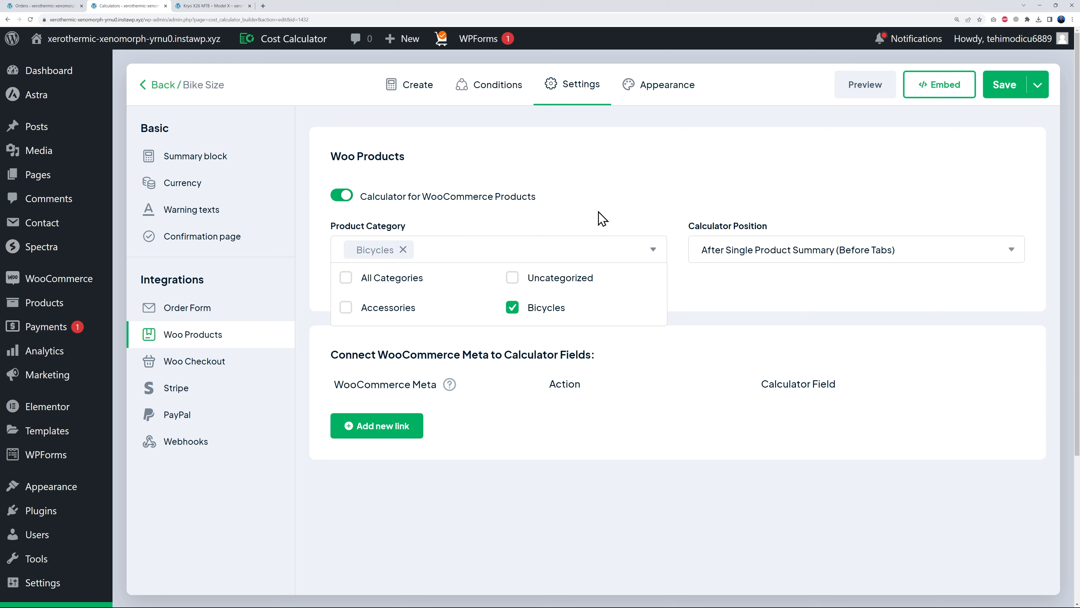
click(602, 218)
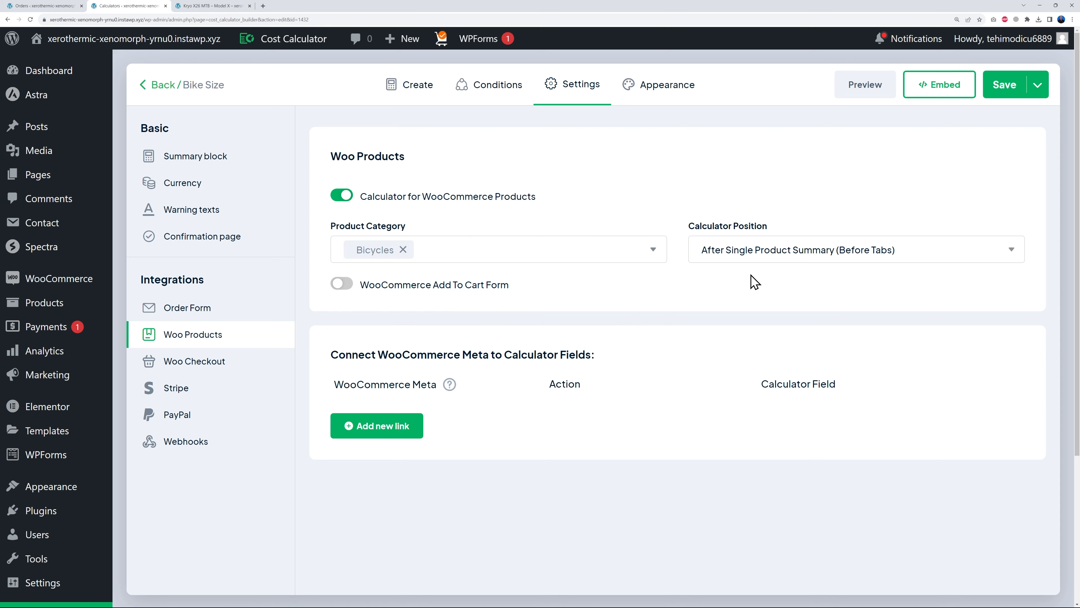
click(798, 255)
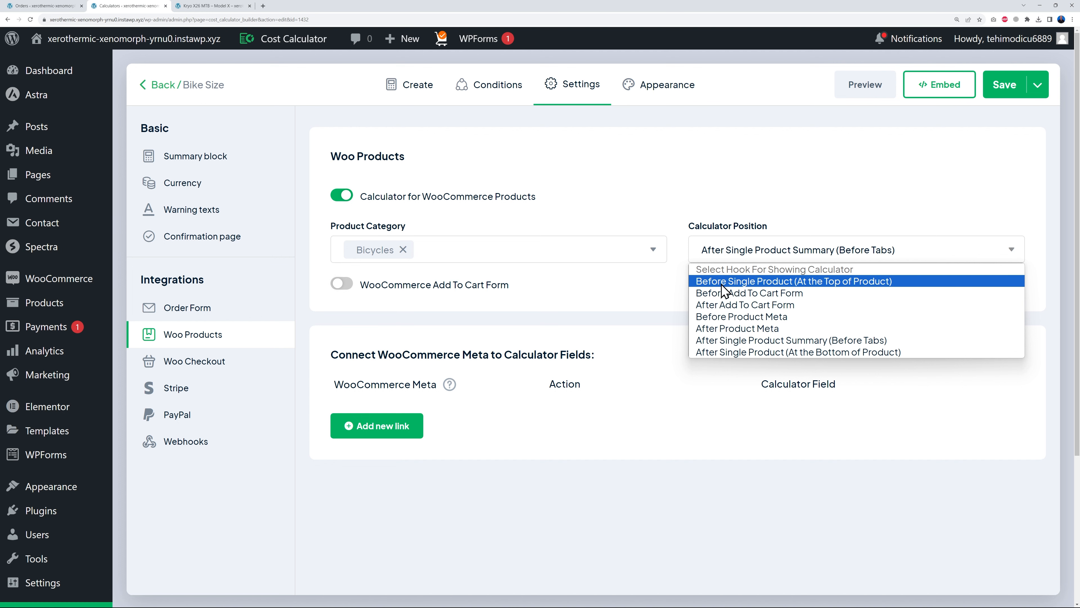
click(735, 282)
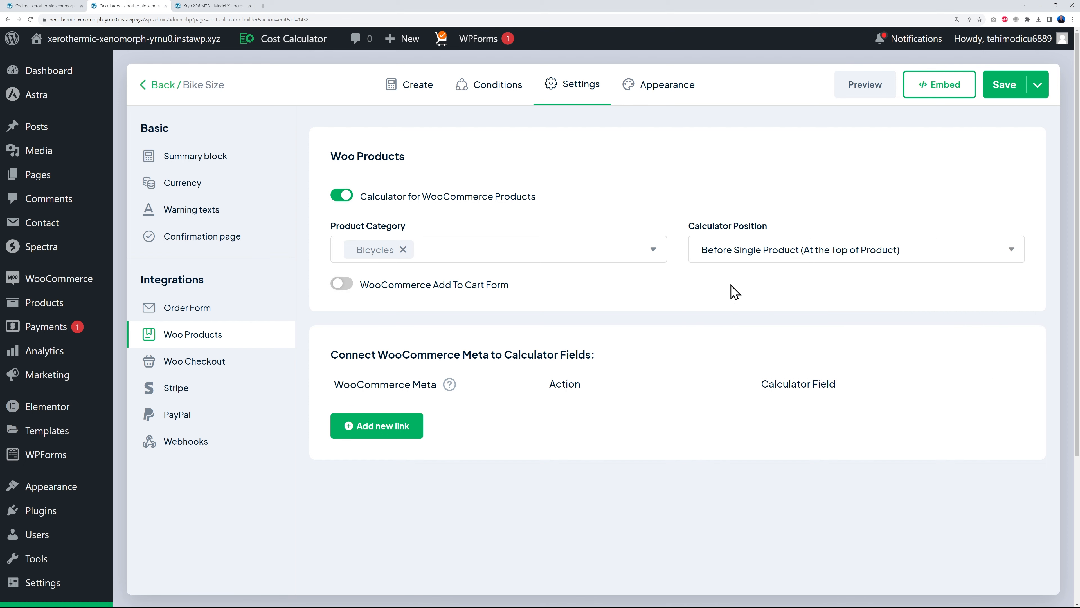
click(995, 92)
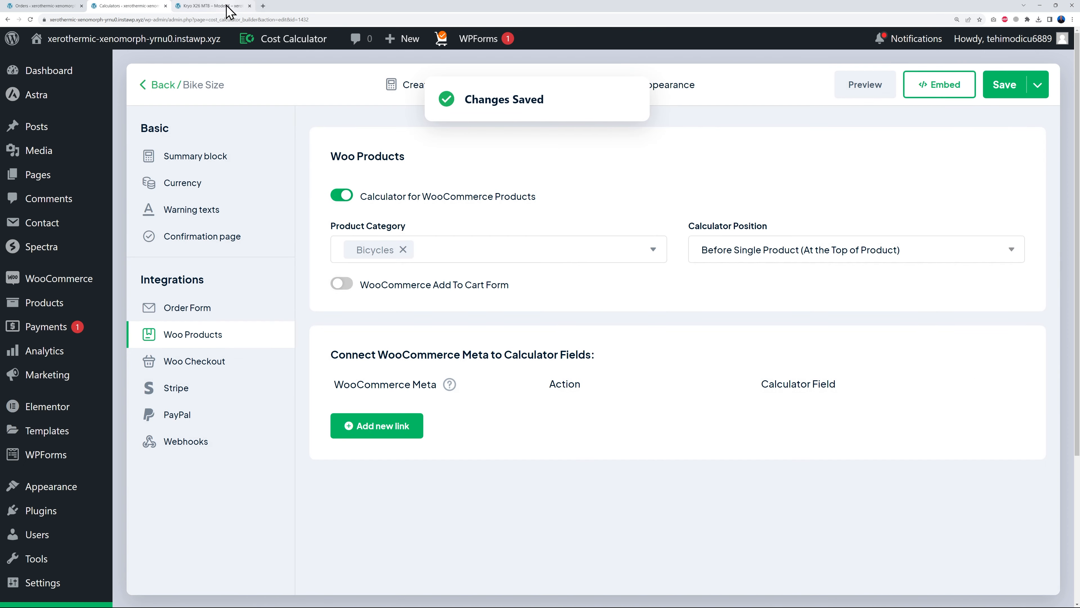
click(227, 8)
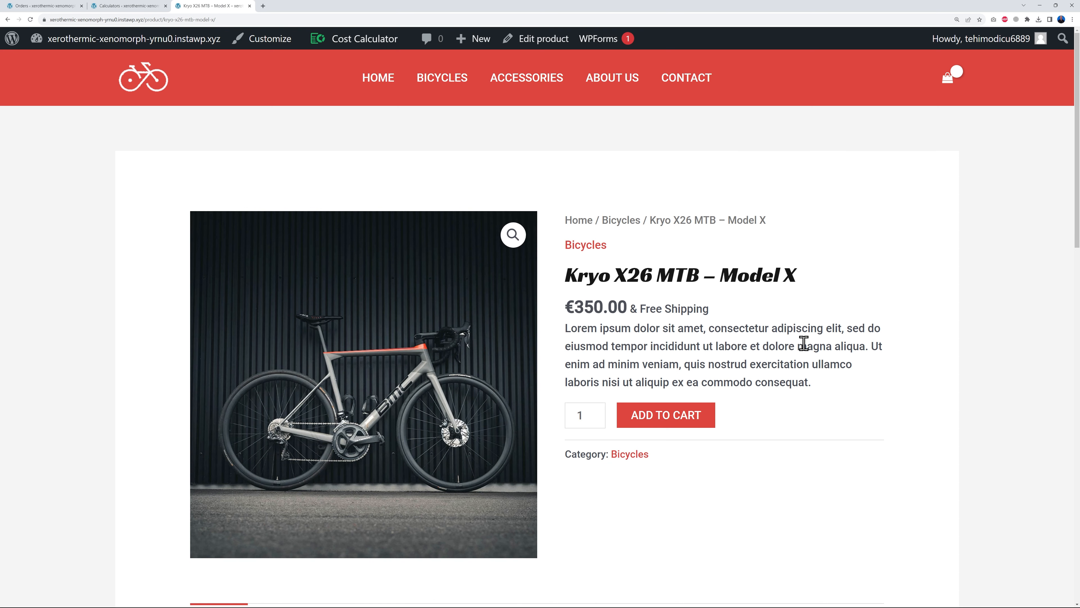
- Reload the product page and enter height 185 and inseam 74 in the calculator
click(37, 38)
scroll(1008, 393, down, 2)
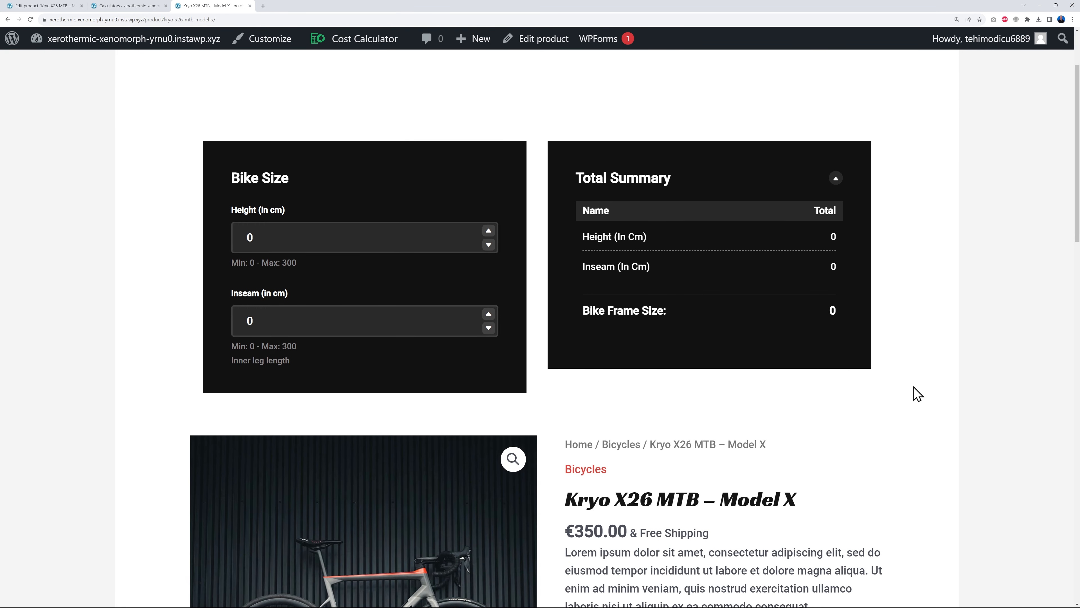
click(279, 242)
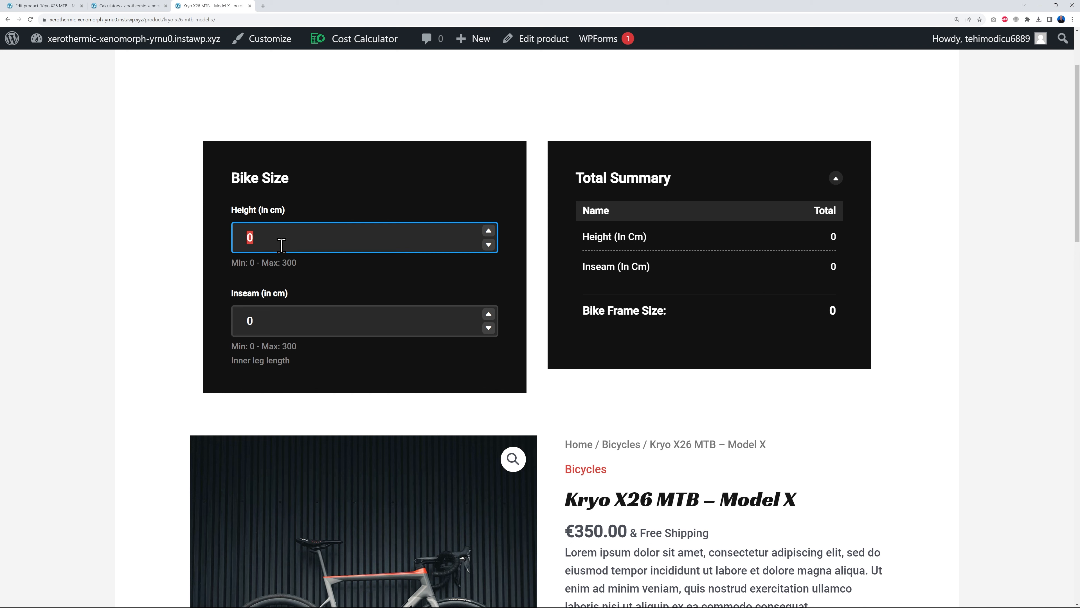
text(185)
click(287, 320)
text(74)
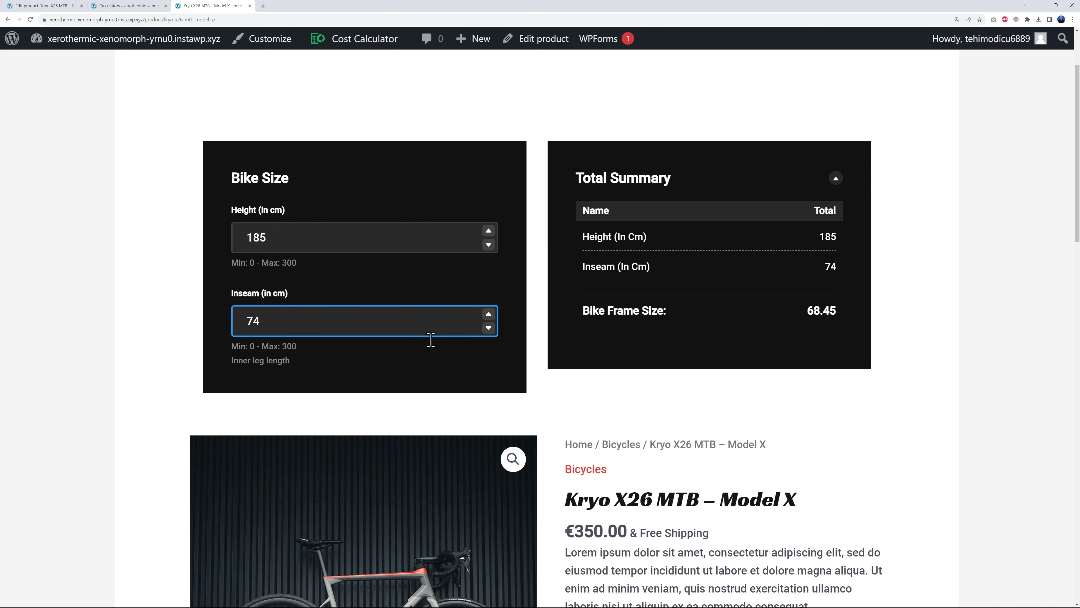
click(589, 391)
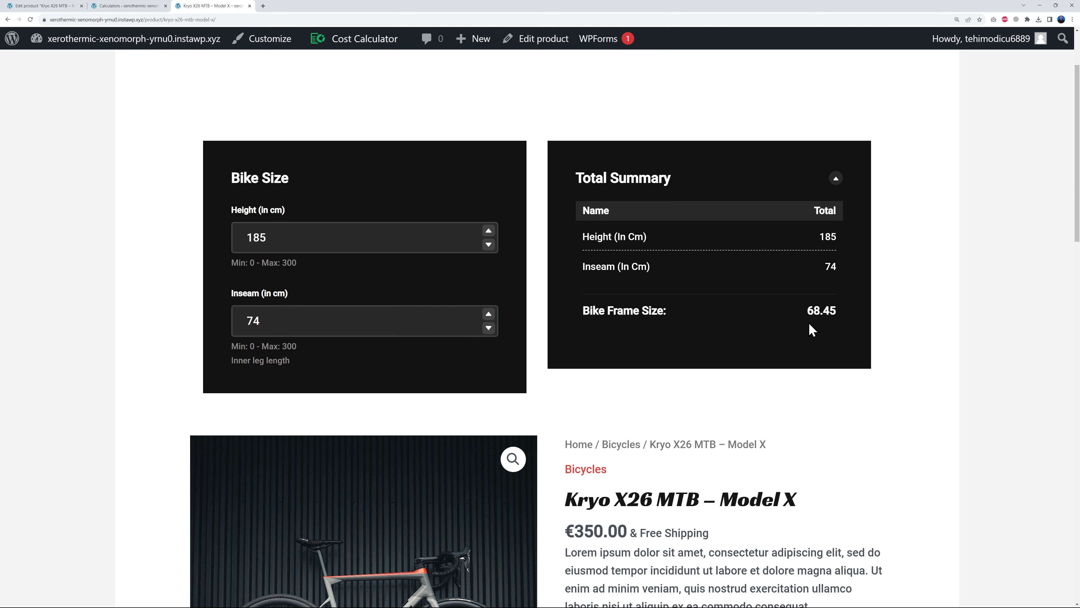
- Check the 68.45 Bike Frame Size in Total Summary, then return to the admin settings
drag(836, 311, 805, 310)
click(866, 341)
scroll(896, 360, down, 2)
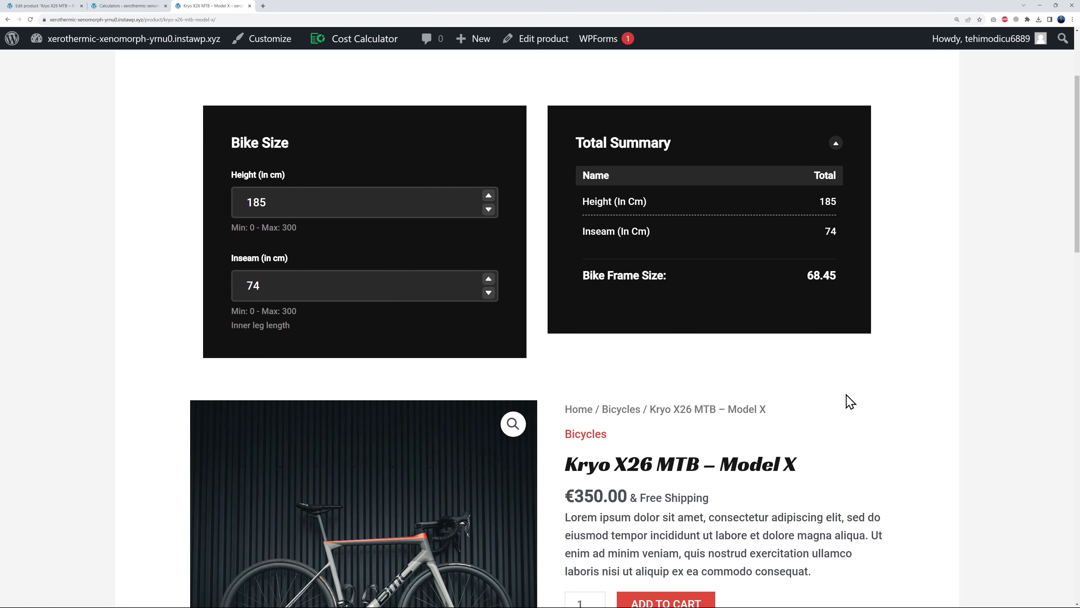
scroll(911, 369, up, 2)
scroll(909, 369, down, 3)
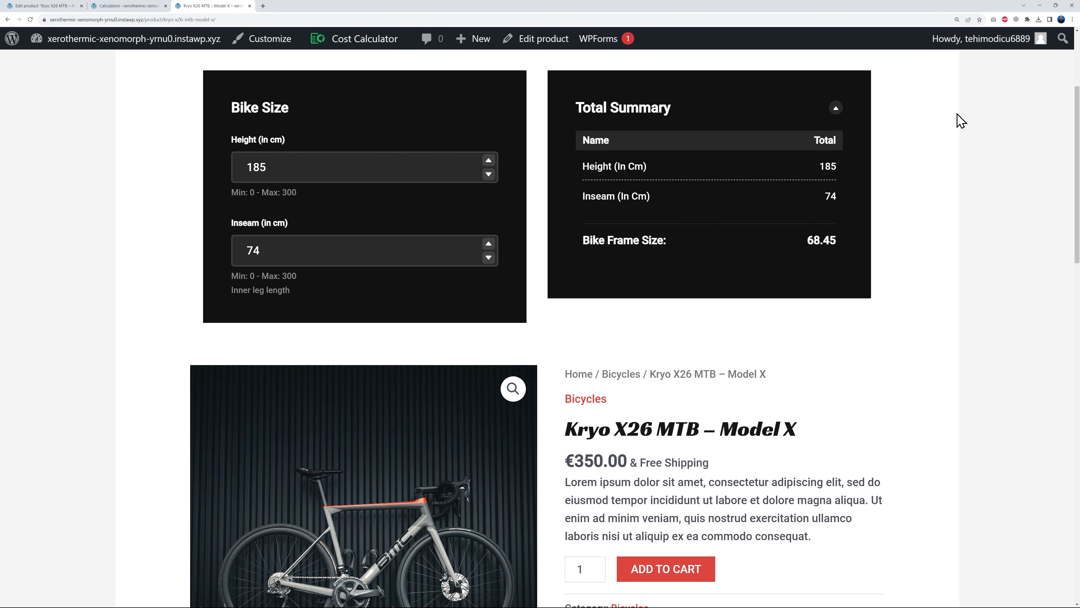
click(125, 6)
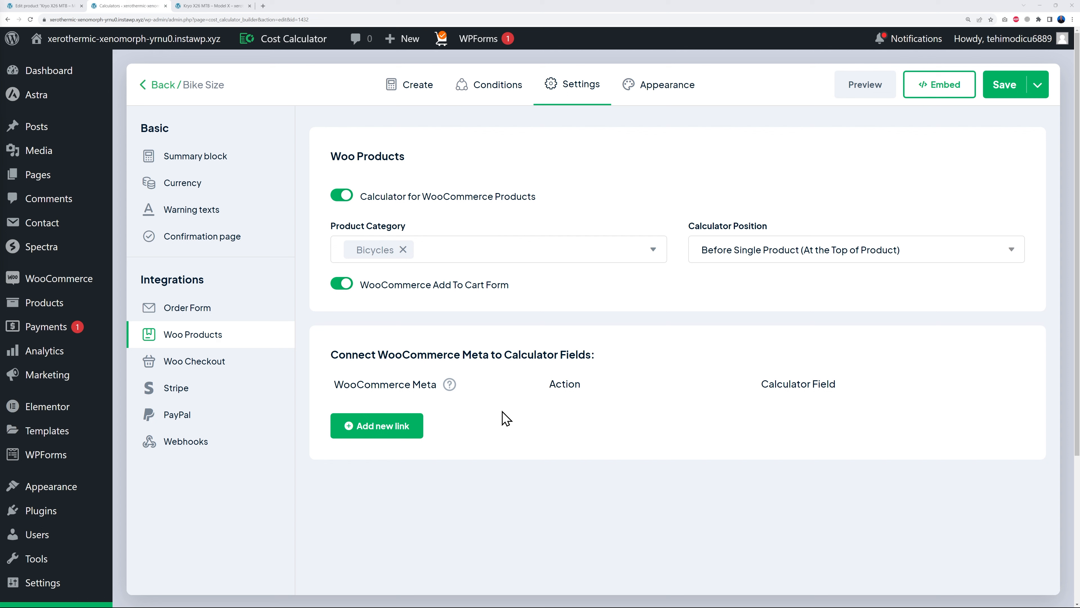
- Add a Woo meta link that sets Product price to the Bike Frame Size value, and save
click(383, 427)
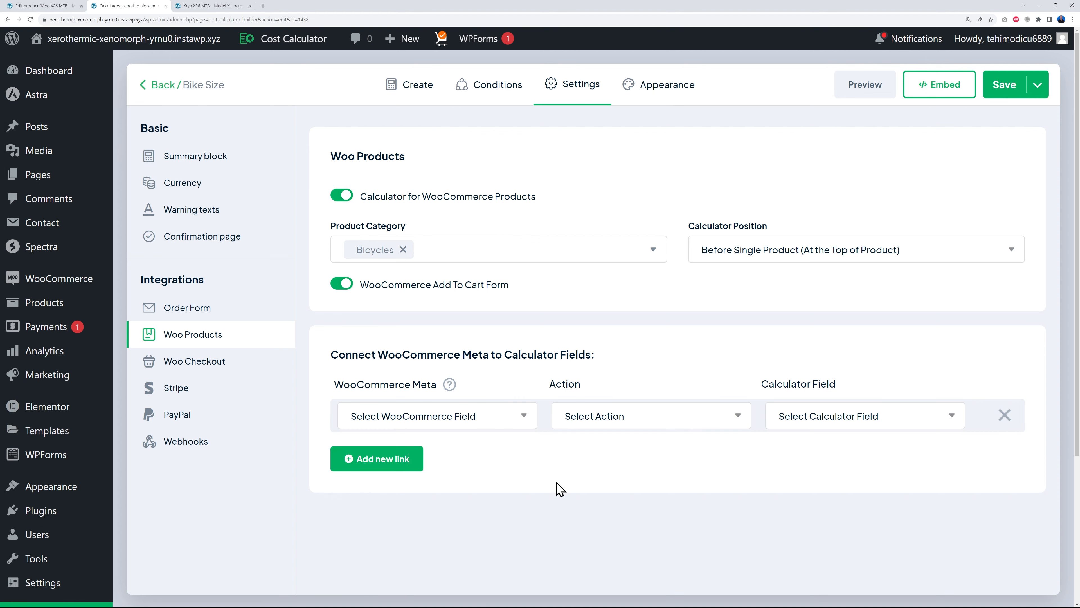
scroll(601, 508, down, 1)
click(521, 345)
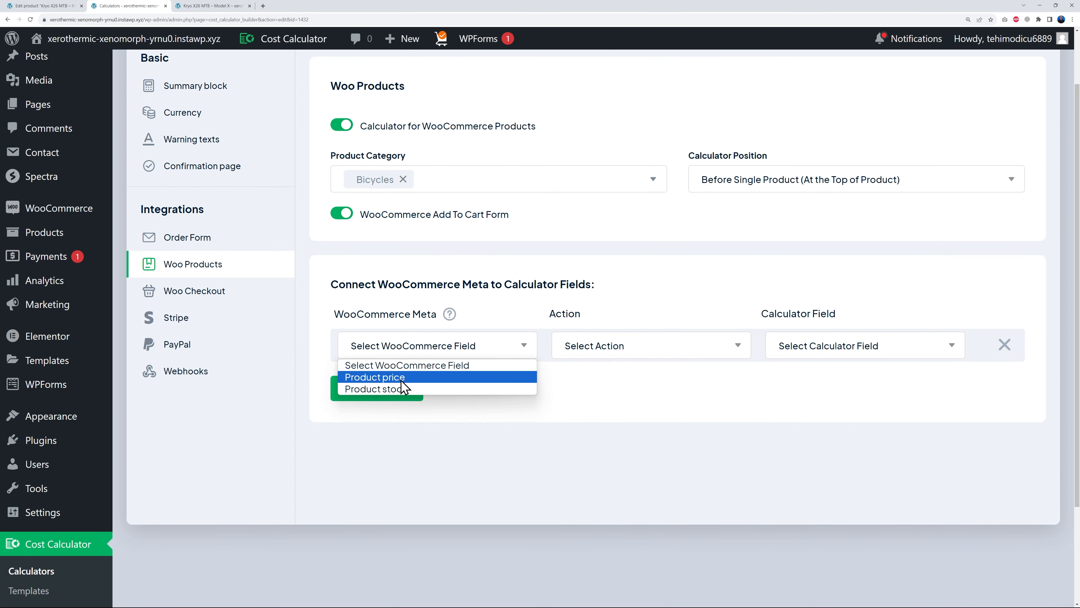
click(379, 378)
click(649, 347)
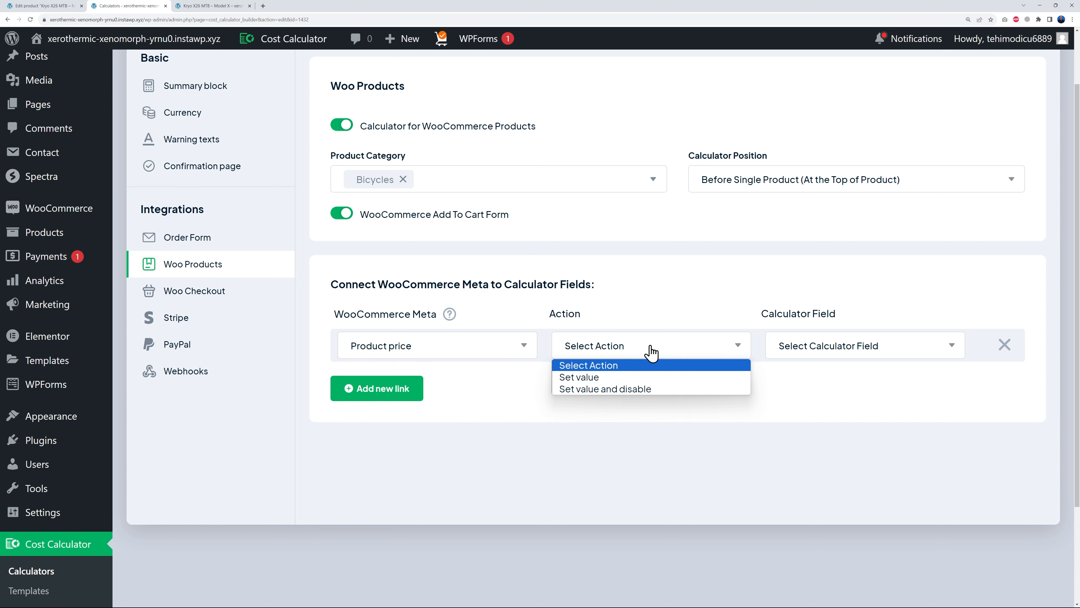
click(614, 377)
click(900, 346)
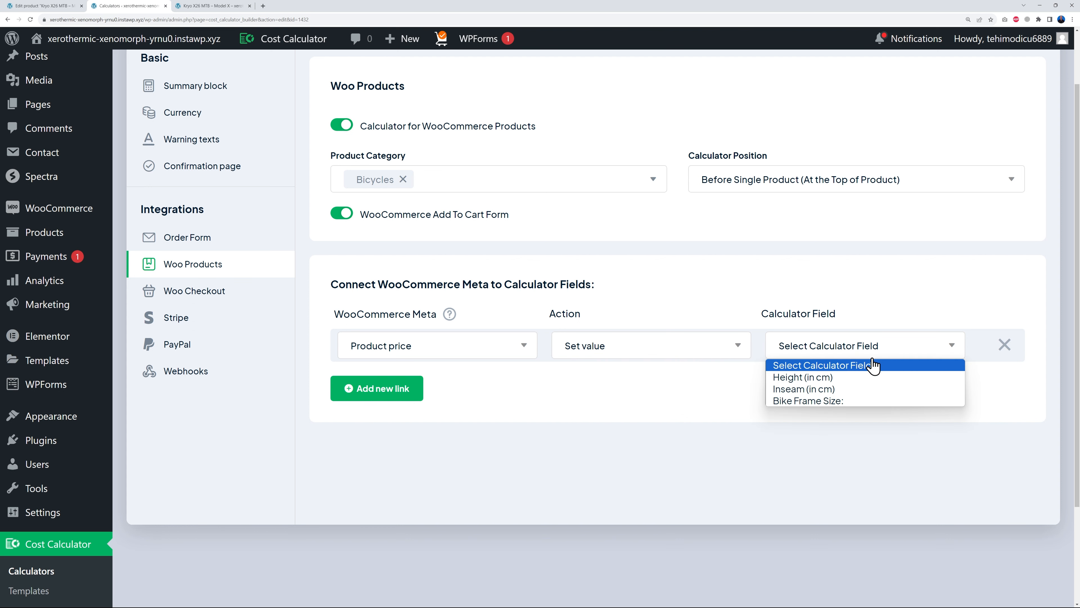
click(821, 402)
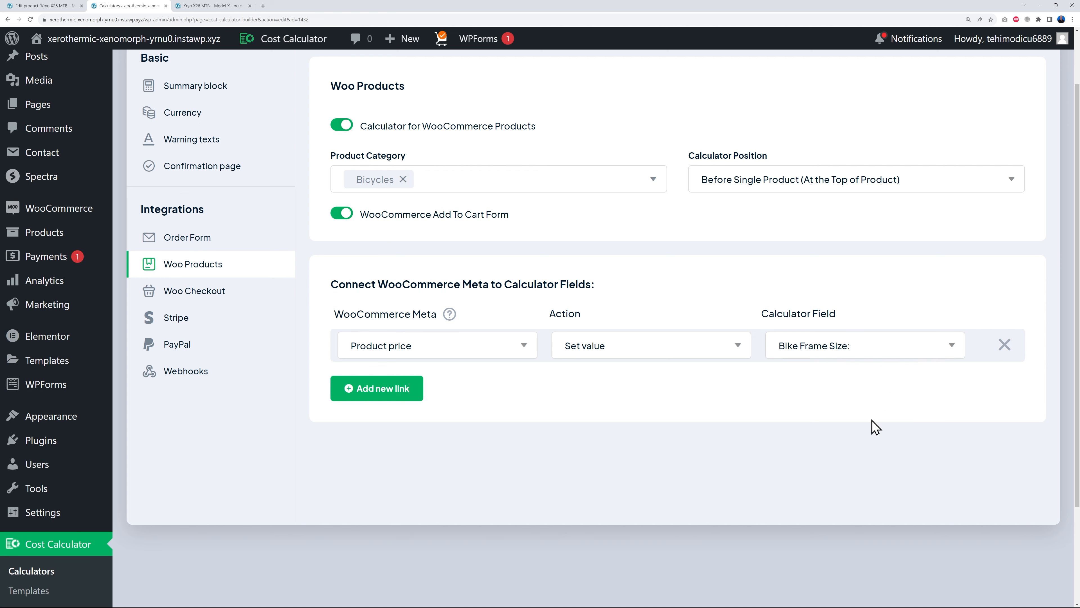
scroll(875, 426, up, 2)
click(1016, 86)
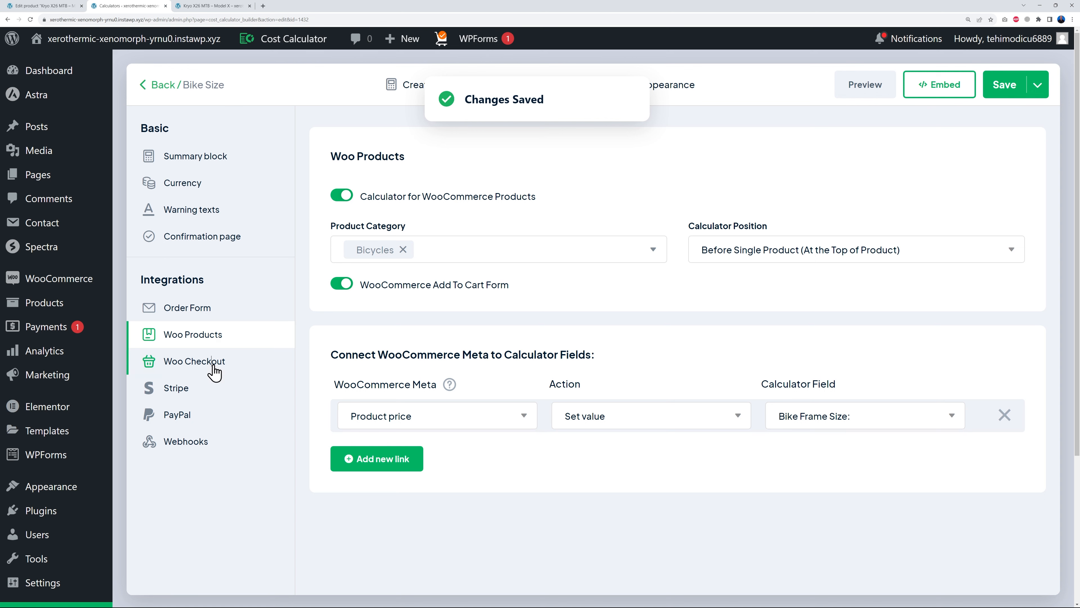
click(214, 370)
- Turn on WooCommerce Checkout with Bike Frame Size as the total field and save
click(343, 192)
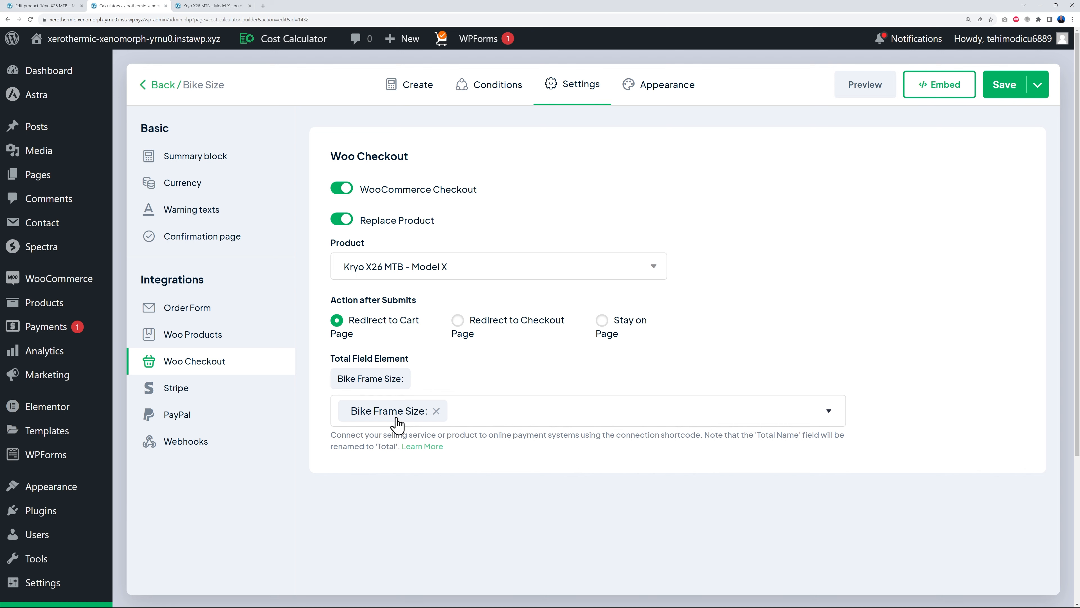
click(991, 96)
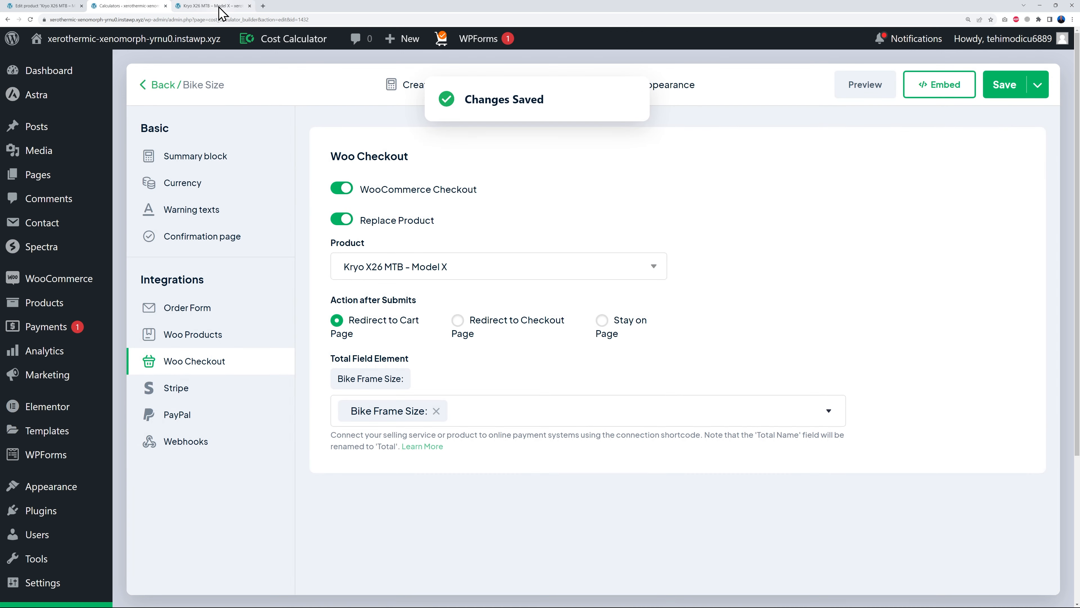
click(219, 8)
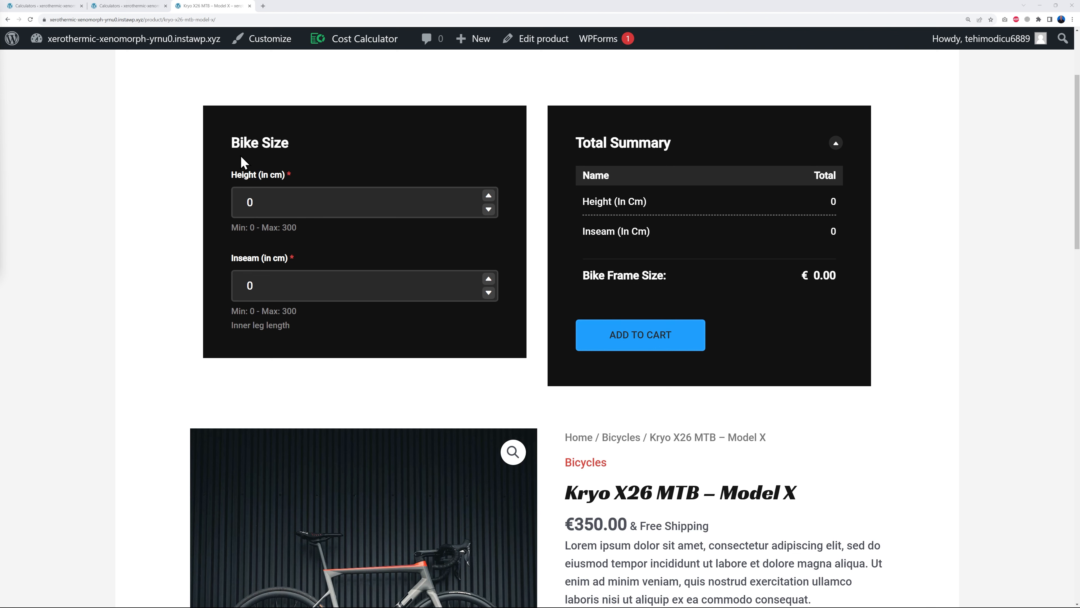
- Try height 185 with inseam 75, then height 175 with inseam 72
double_click(258, 198)
text(185)
key(Tab)
text(75)
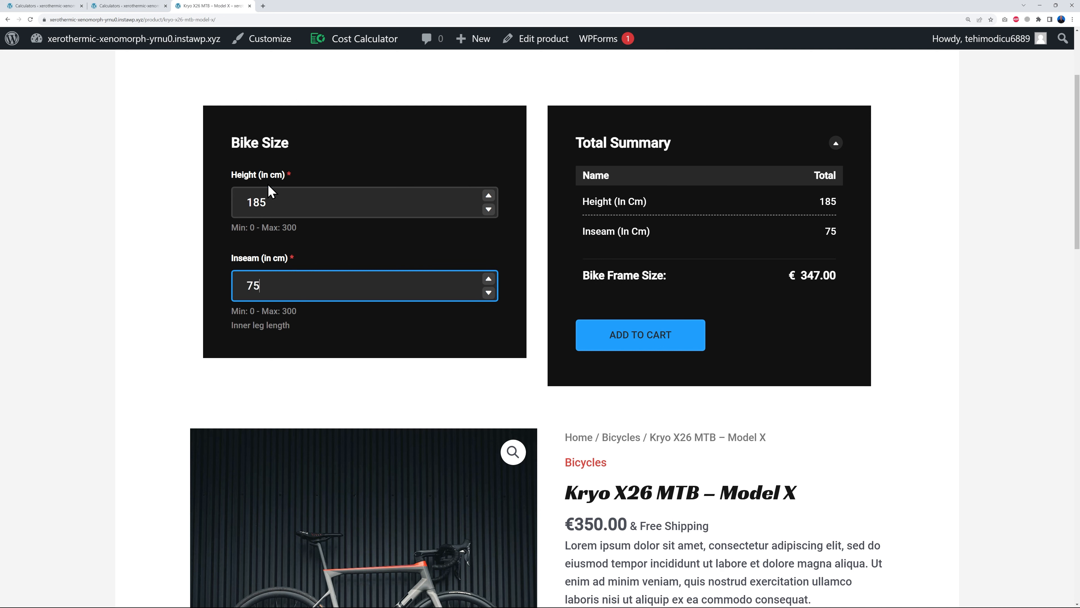
click(914, 309)
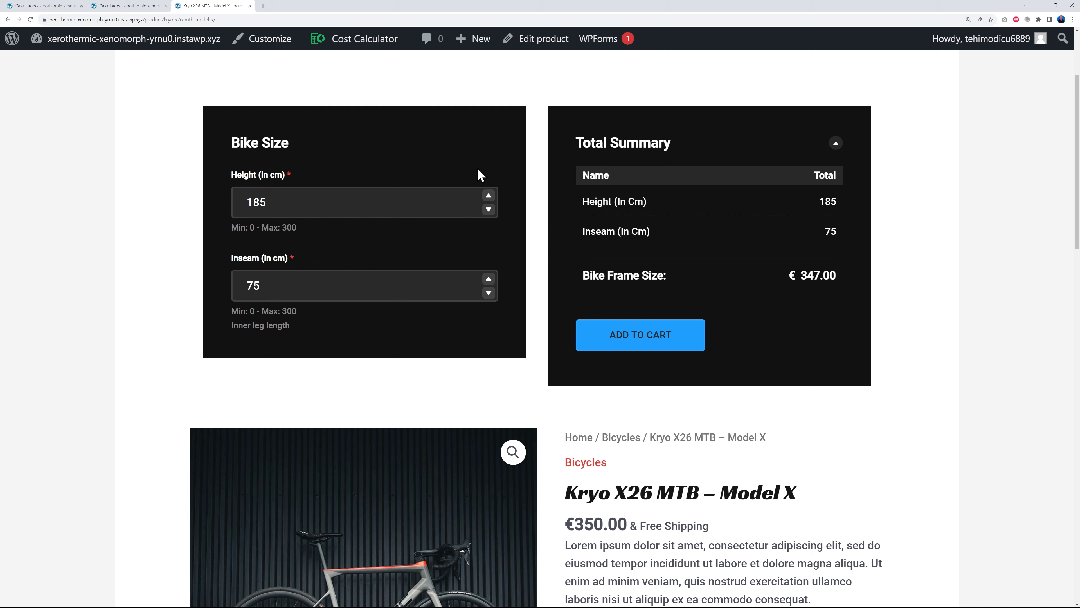
double_click(248, 204)
text(175)
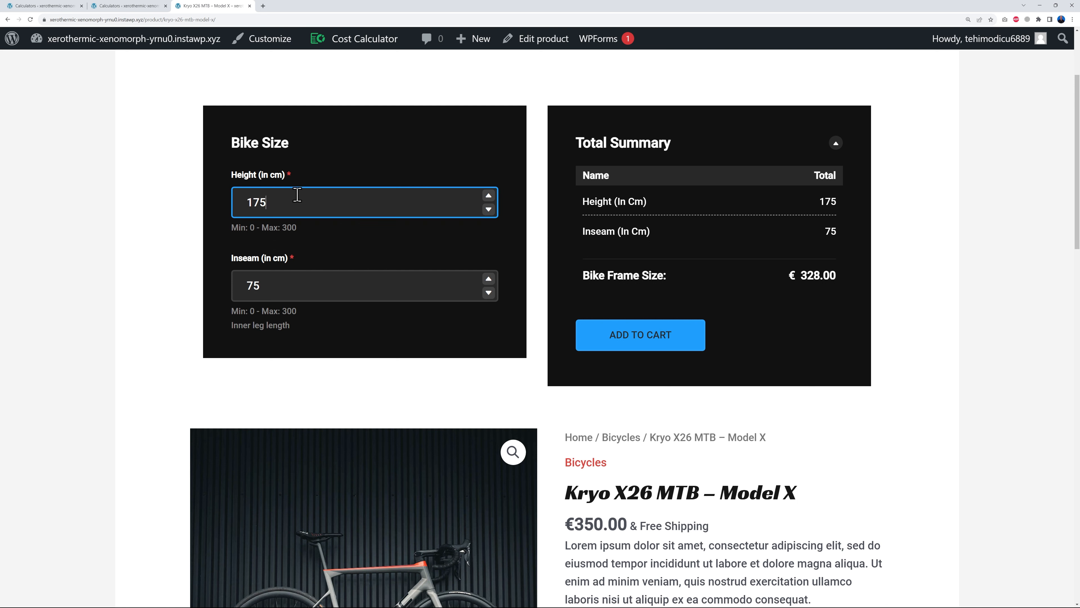
key(Tab)
text(72)
key(Tab)
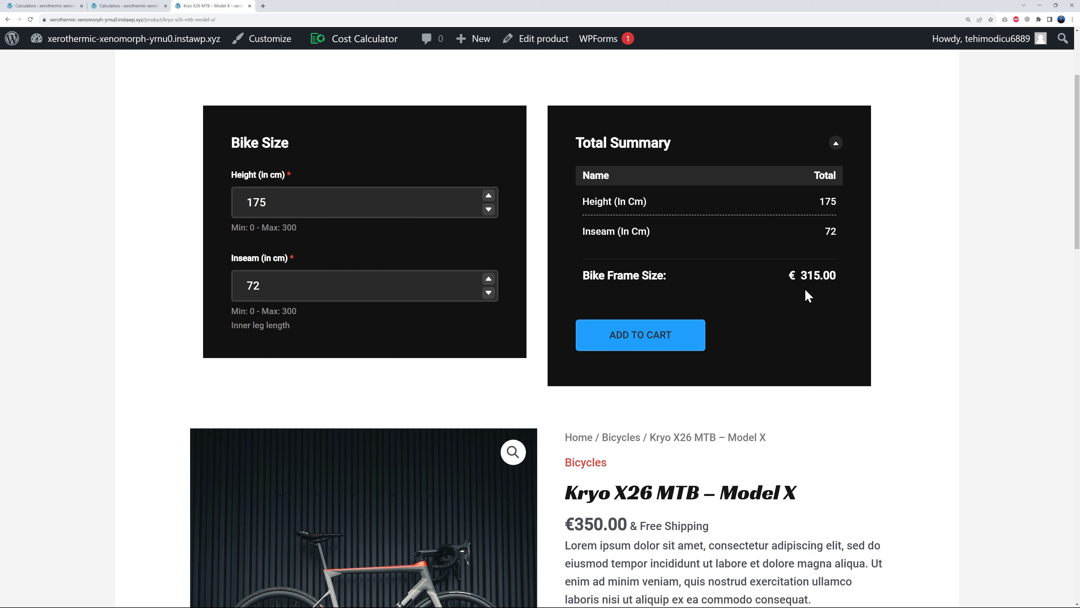
- Enter height 198 and inseam 86, then add the €426.00 bike to the cart
double_click(285, 203)
text(198)
key(Tab)
text(86)
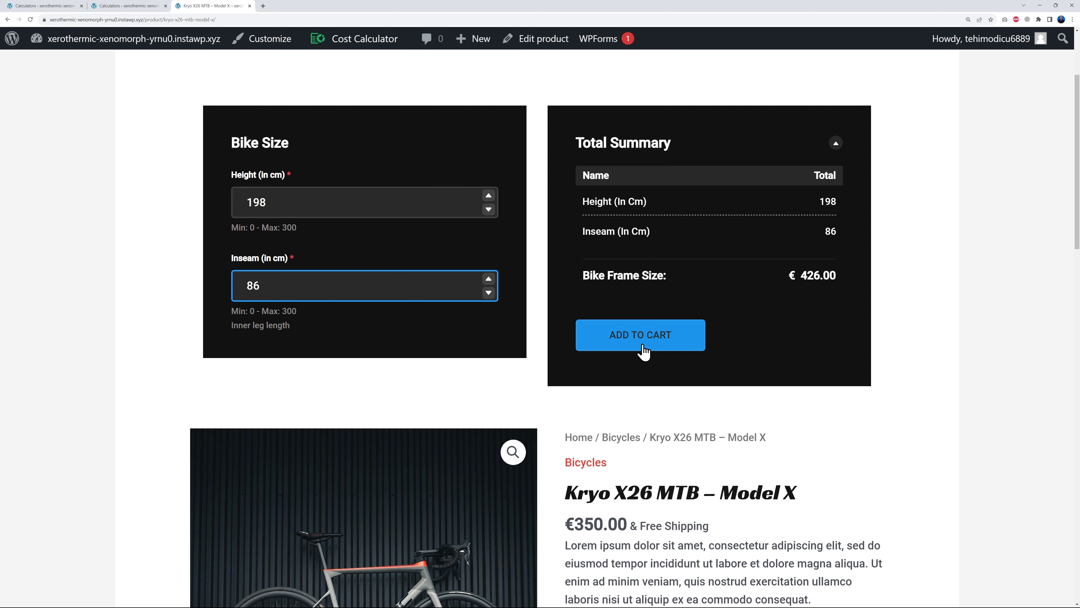
scroll(883, 389, down, 2)
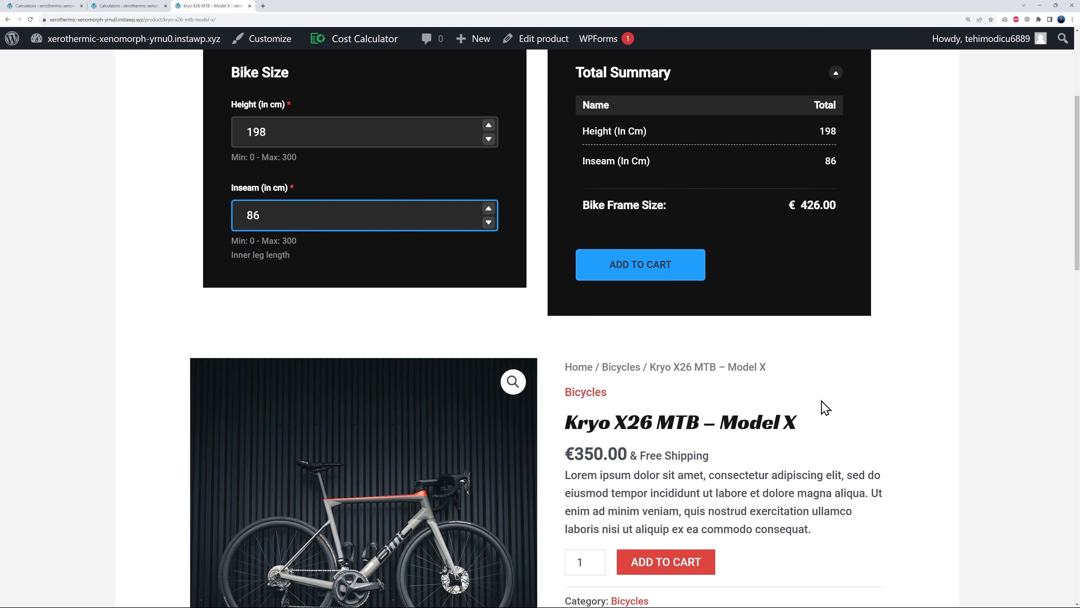
scroll(851, 408, up, 1)
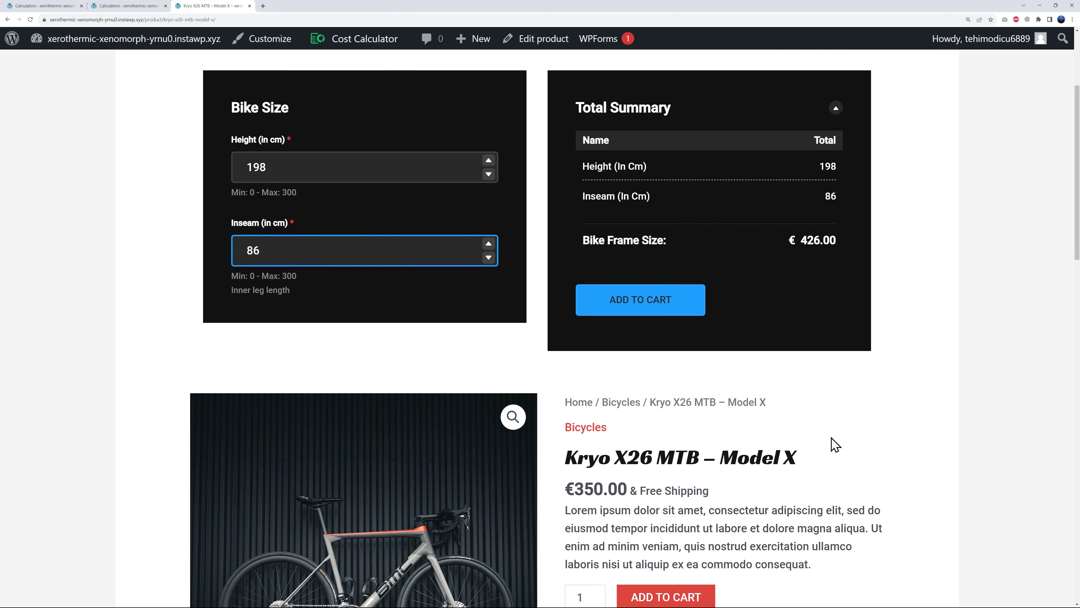
scroll(835, 471, up, 1)
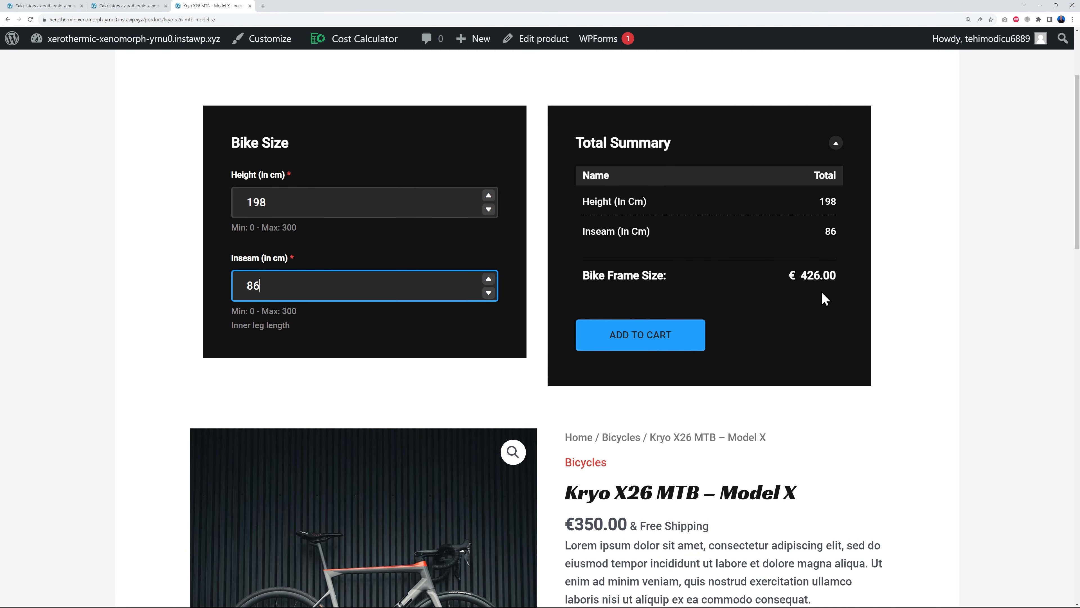
click(674, 343)
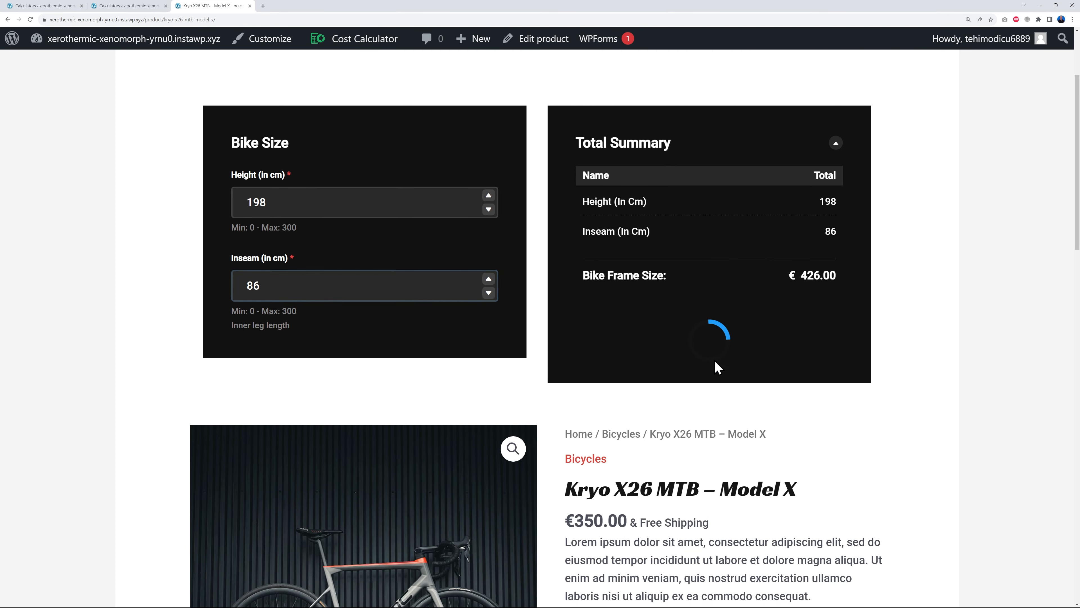